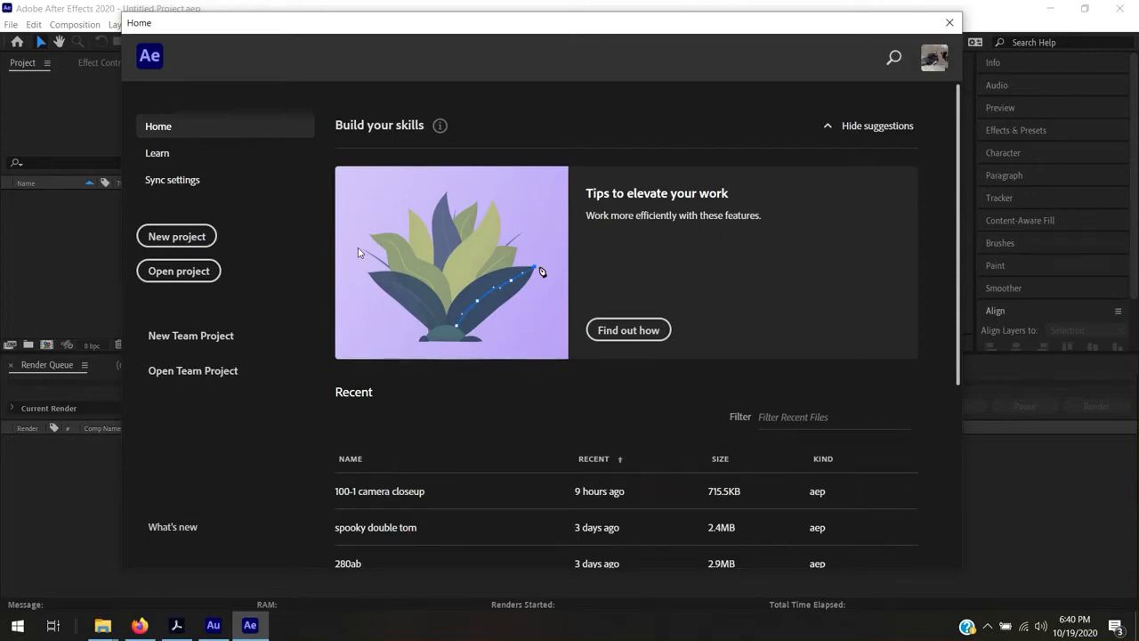
- Start a new project and open the dialog for importing footage files
click(191, 239)
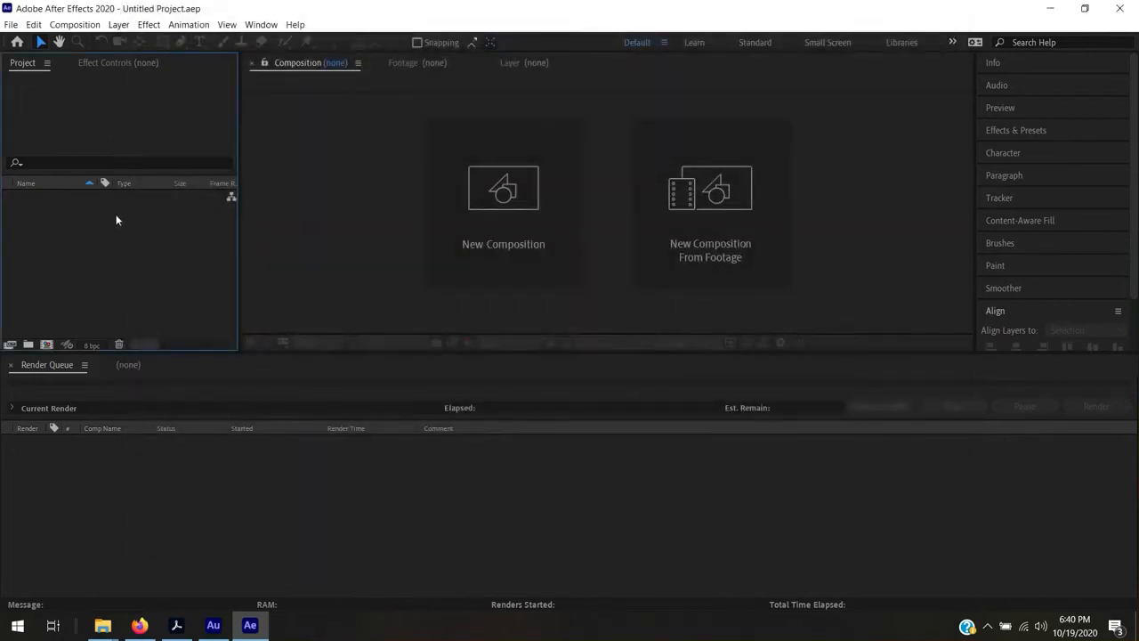
double_click(115, 220)
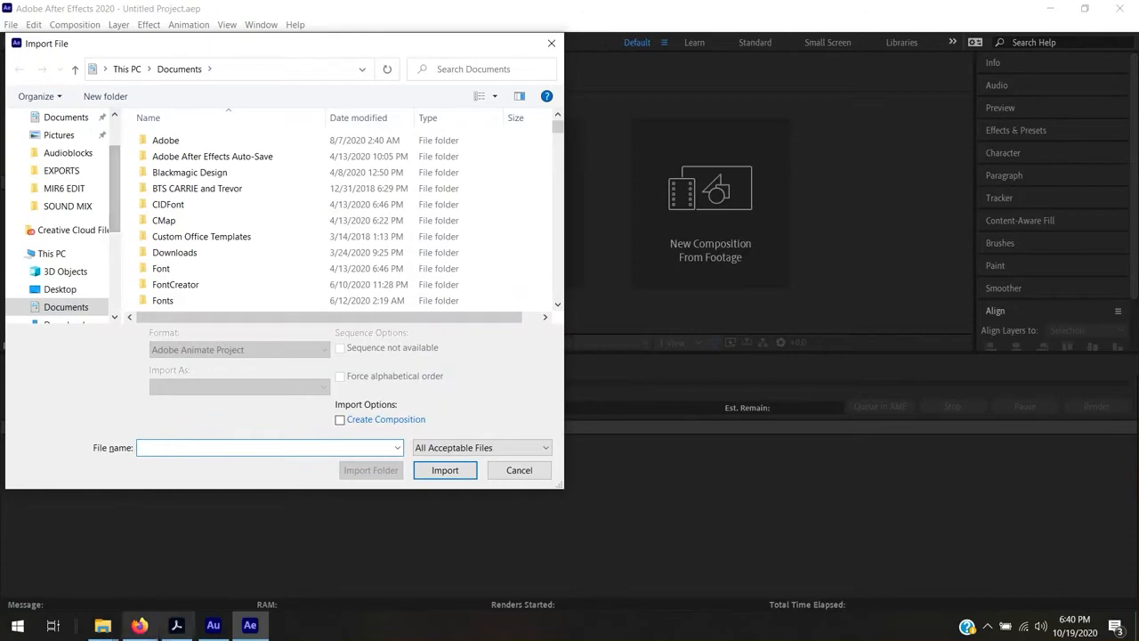
- Switch to Firefox to look through the free tree videos on Pixabay, and return to After Effects
click(142, 626)
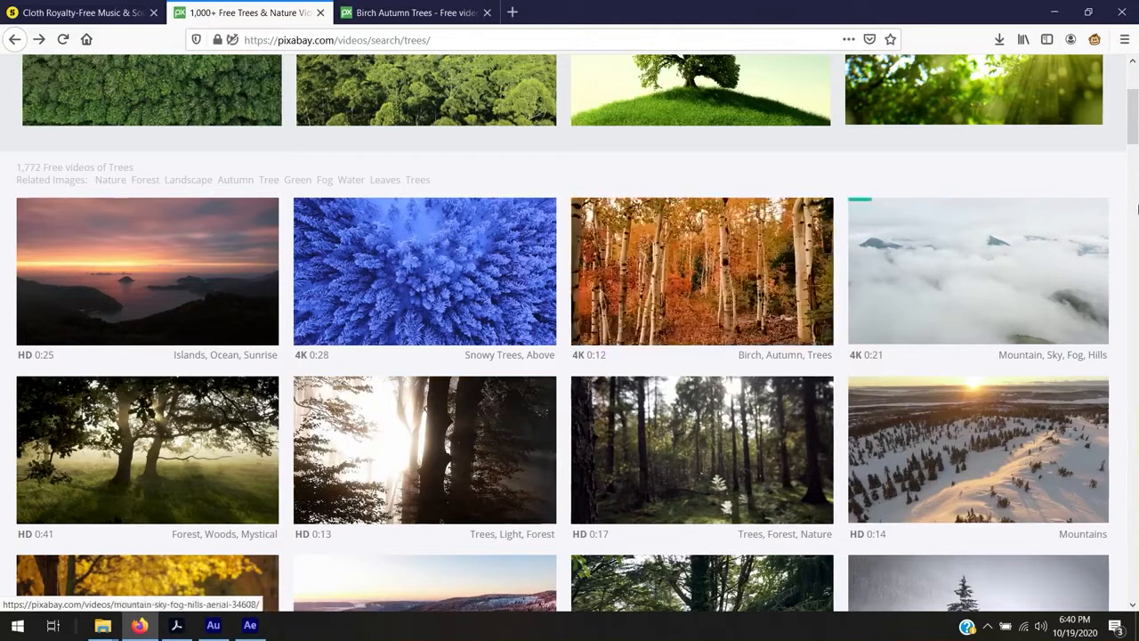
drag(1135, 127, 1136, 153)
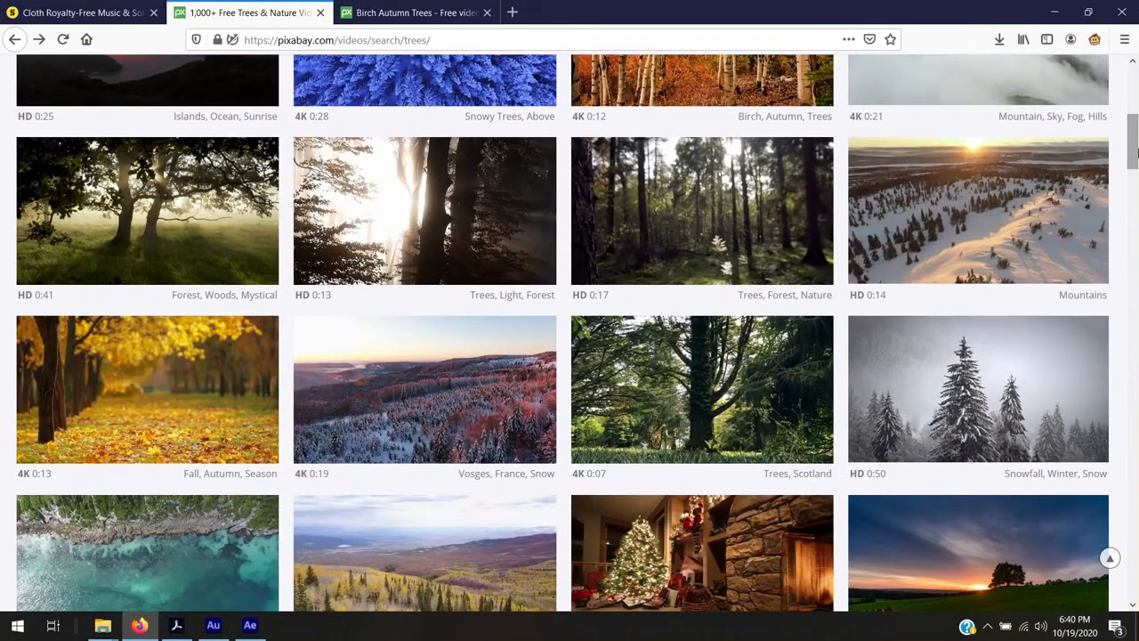
click(250, 626)
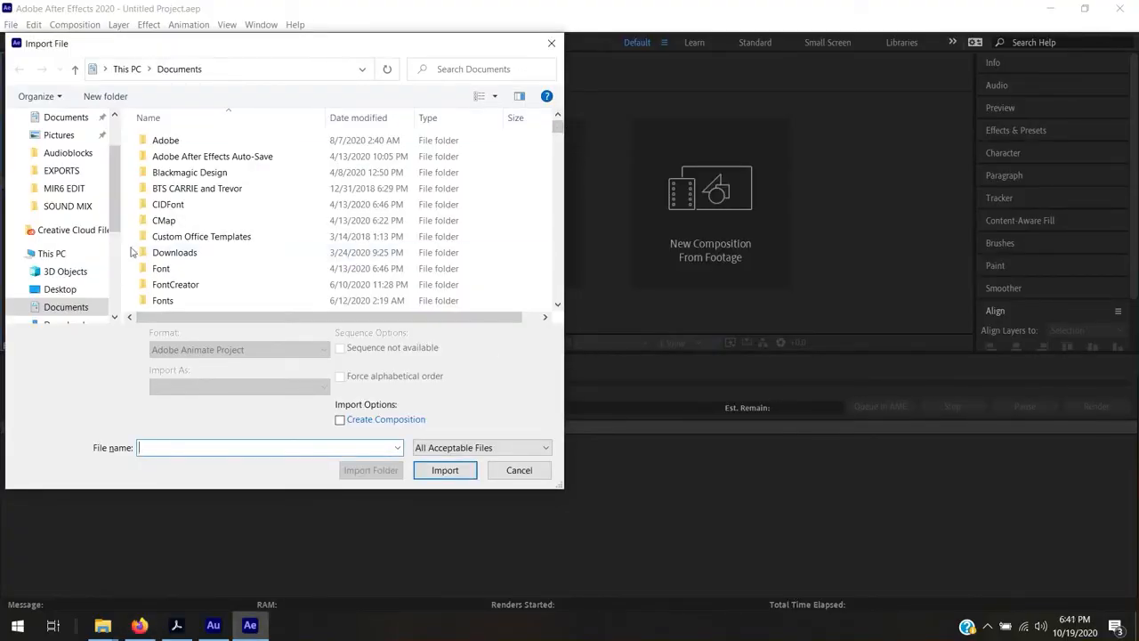
- Import the Autumn - 18420 and Snowy Trees - 7328 clips from the G&E9 folder on the Storage (D:) drive
scroll(83, 223, down, 2)
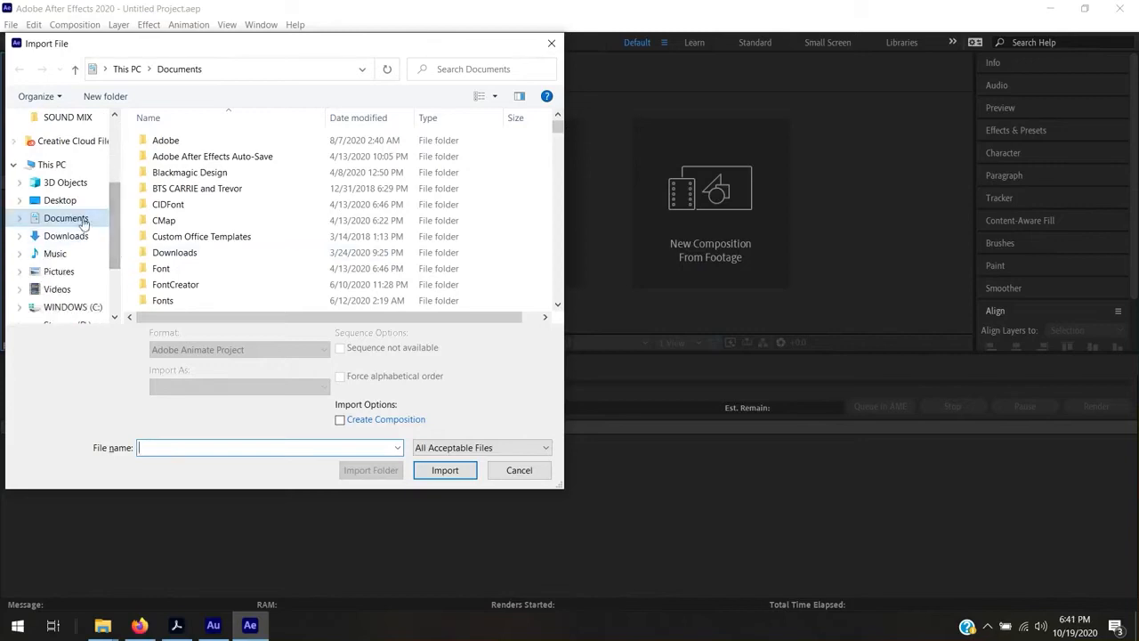
scroll(84, 307, down, 1)
click(67, 283)
double_click(193, 173)
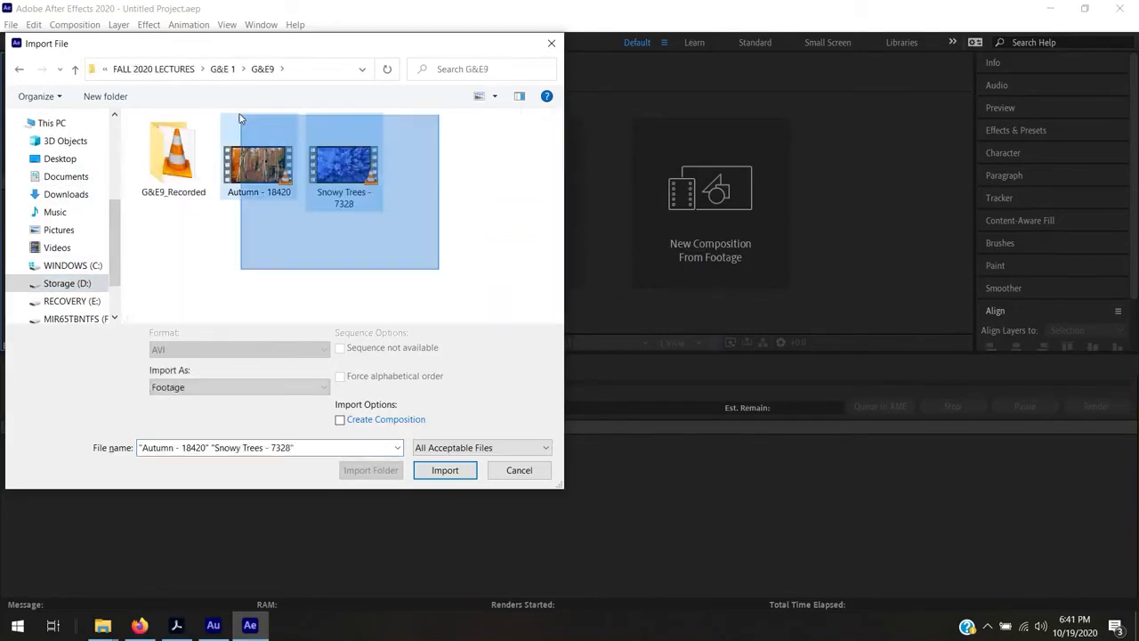
click(431, 472)
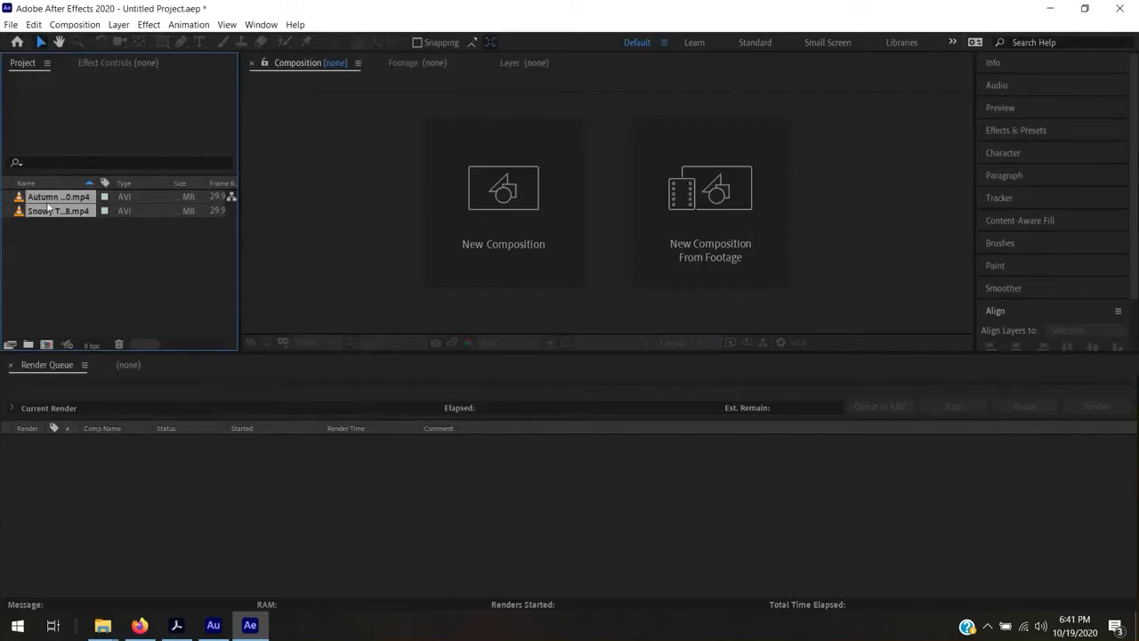
click(66, 238)
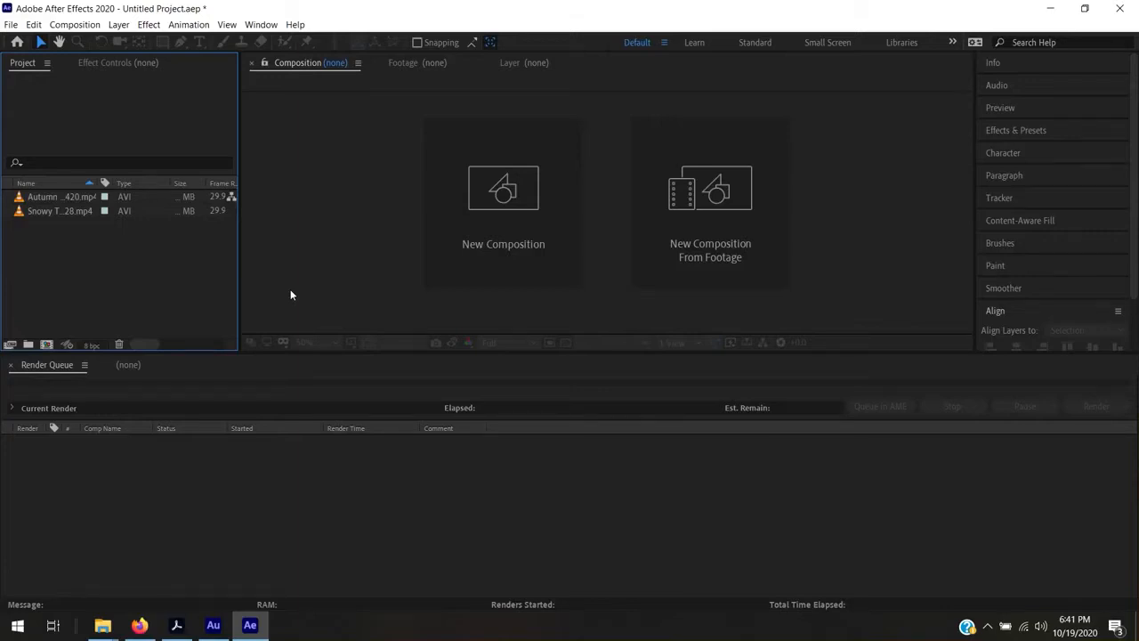
- Create a new composition from the Autumn - 18420 clip
click(64, 210)
click(58, 197)
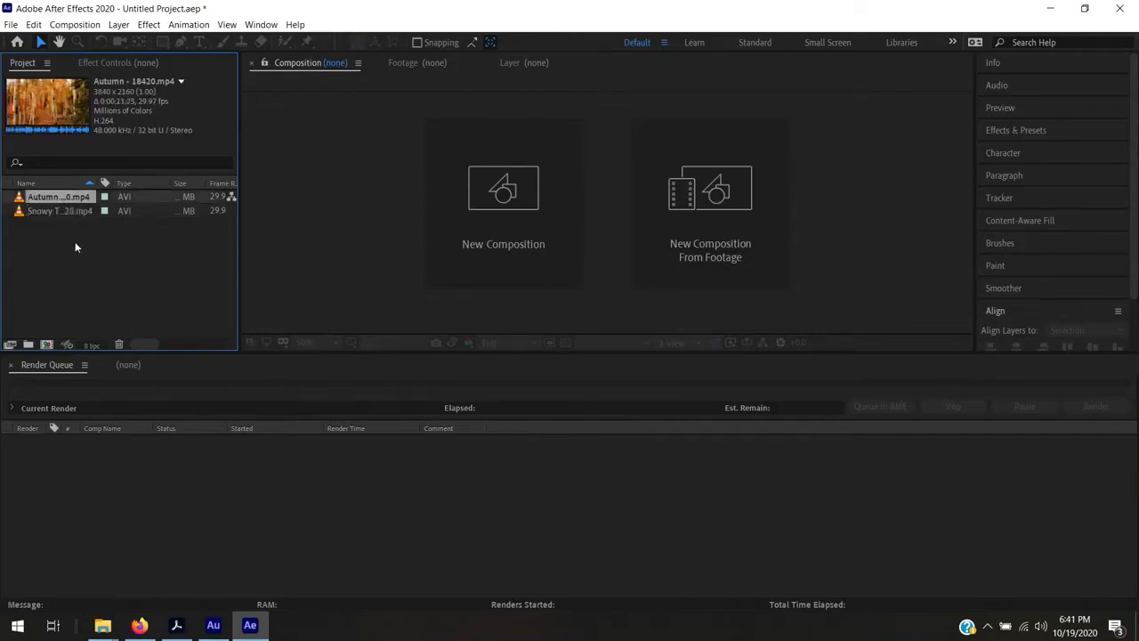
drag(53, 199, 48, 347)
drag(47, 345, 48, 344)
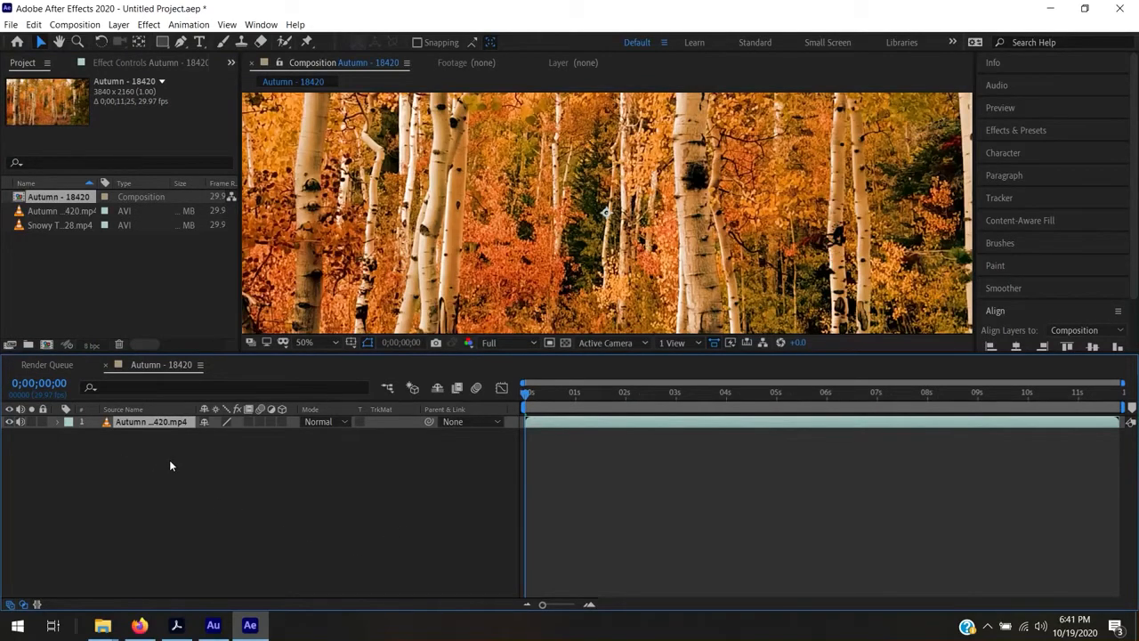
- Review the Autumn - 18420 composition's settings, including its background color, and accept them as they are
right_click(42, 197)
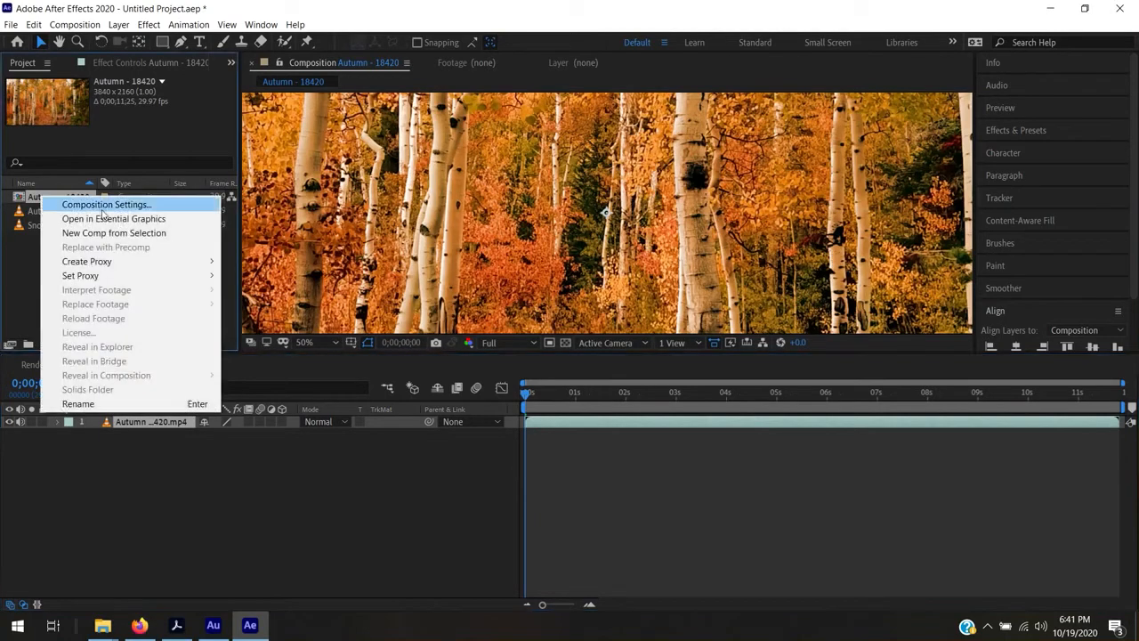
click(152, 205)
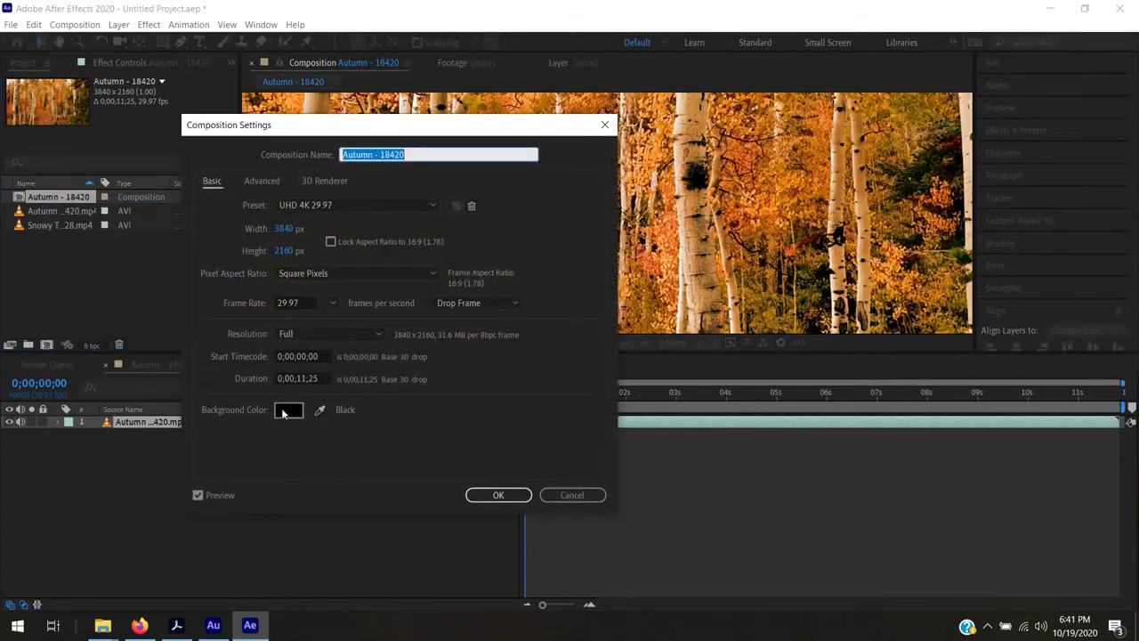
click(288, 411)
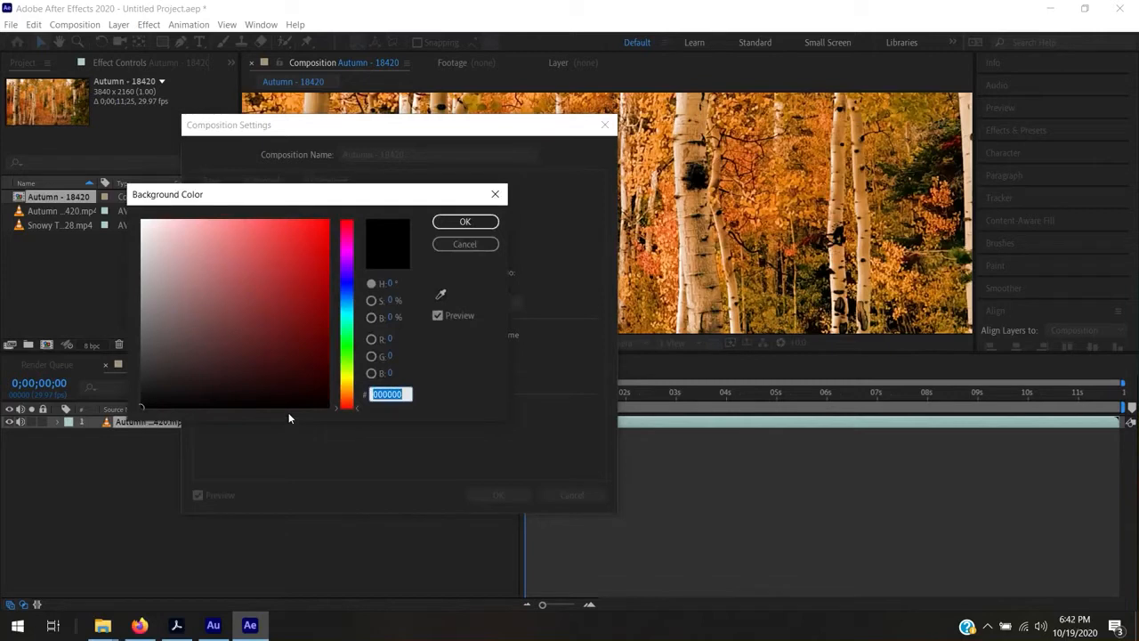
click(468, 223)
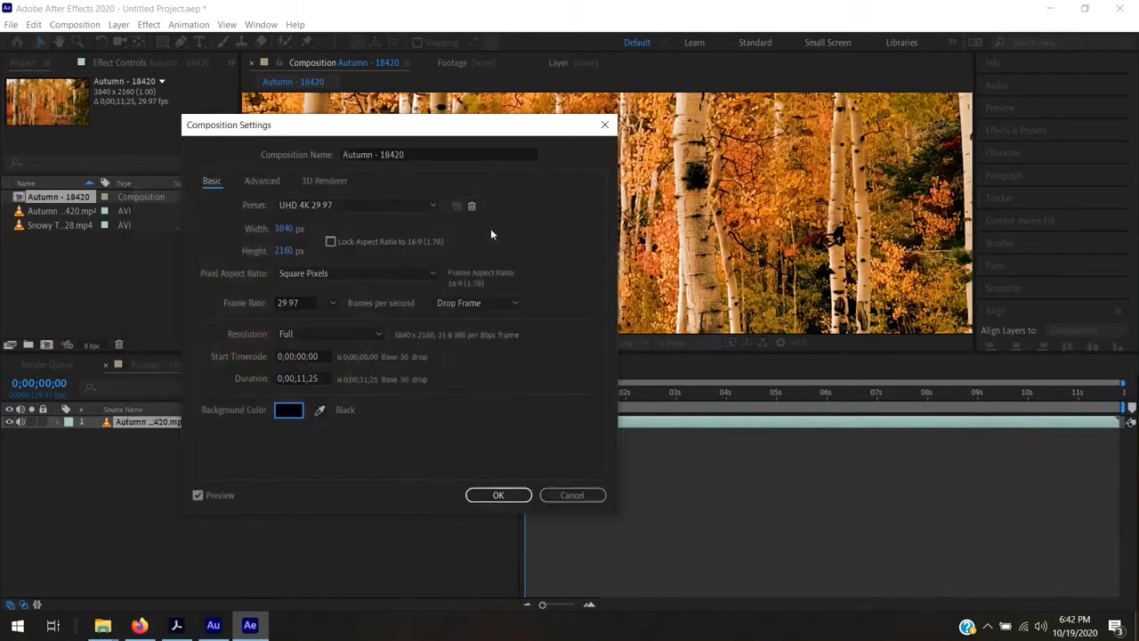
click(505, 495)
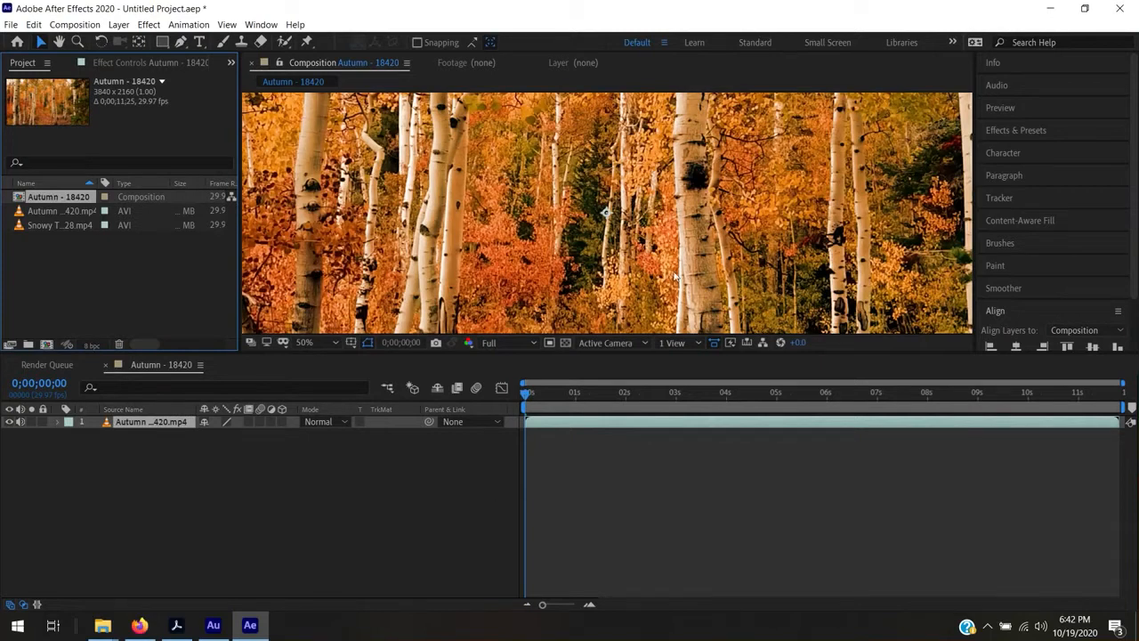
- Add a paragraph text box across most of the autumn footage and enter the title "THE WOOODS"
key(comma)
key(comma)
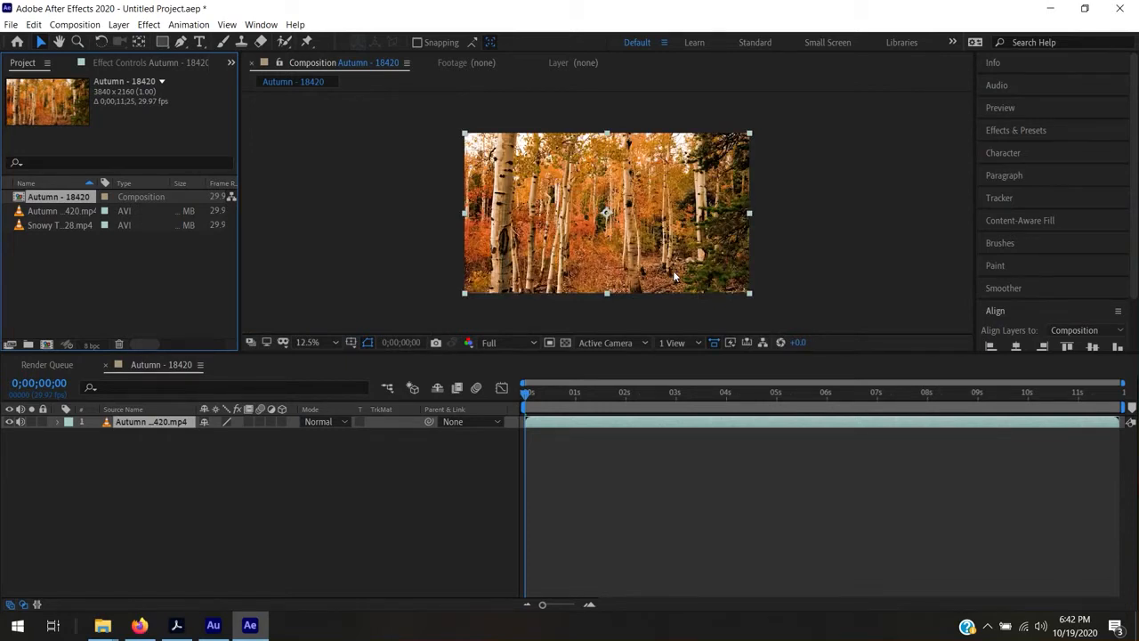
click(171, 473)
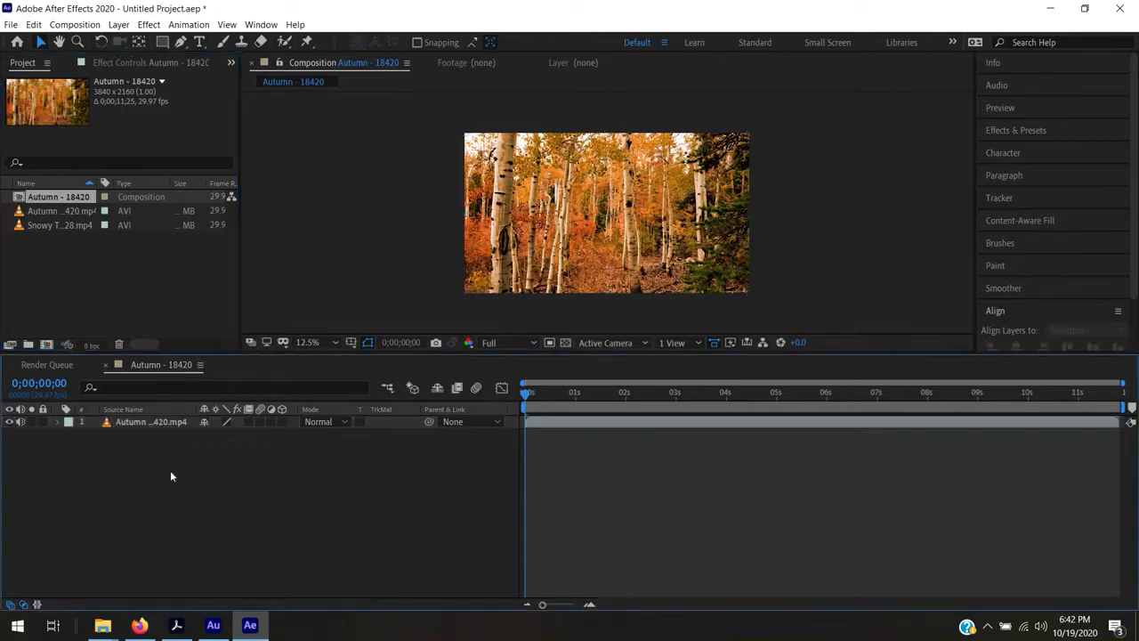
click(199, 43)
drag(479, 164, 731, 267)
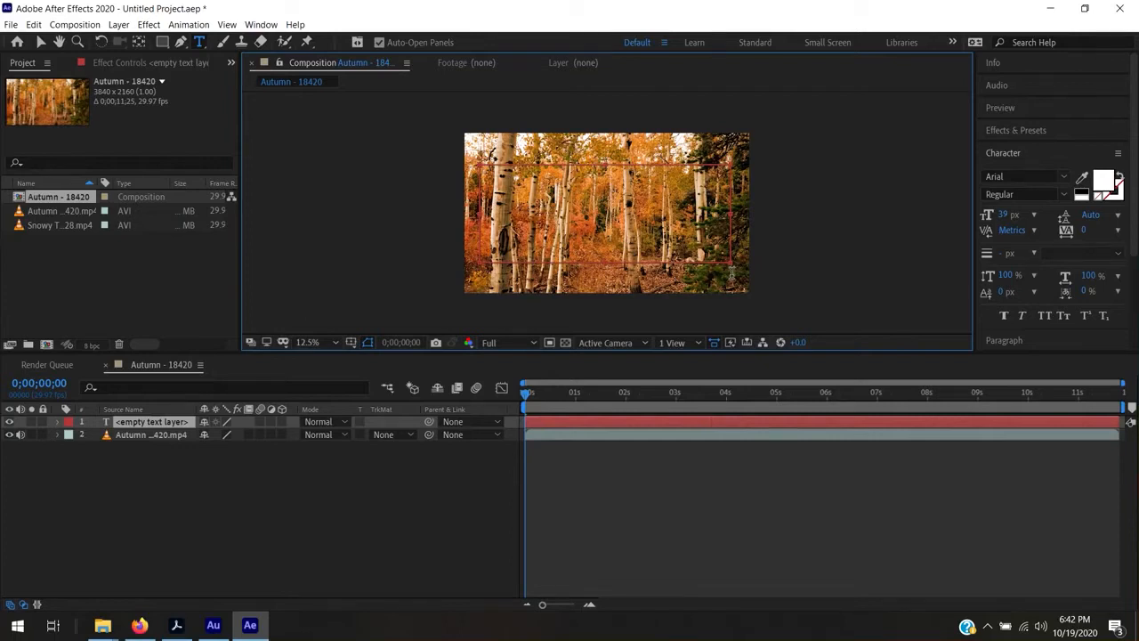
text(THE)
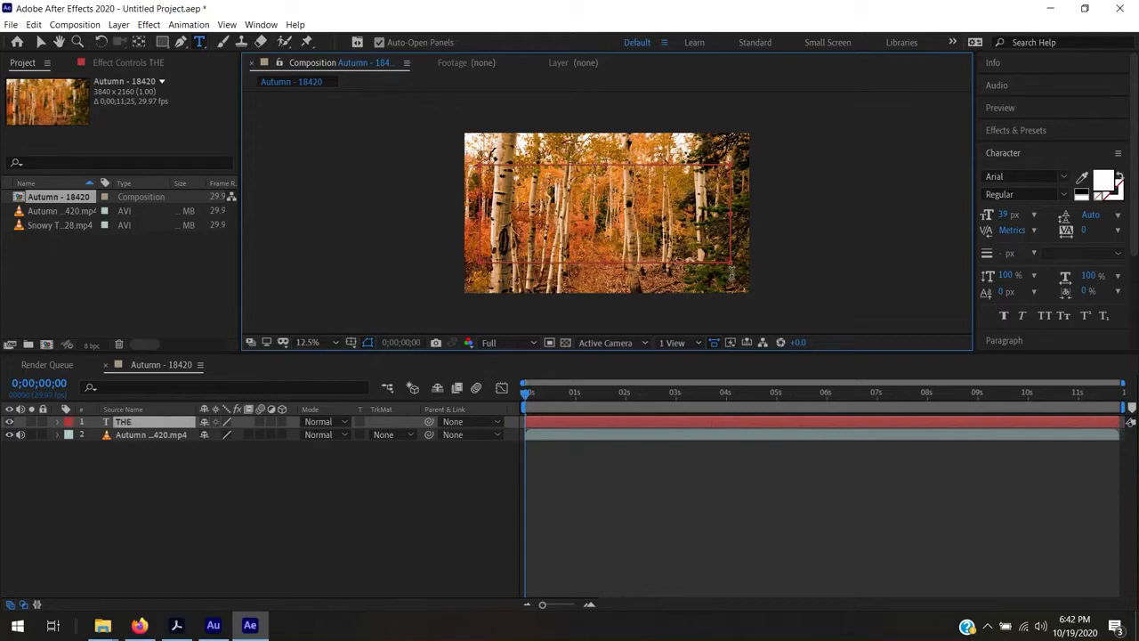
text( WOOODS)
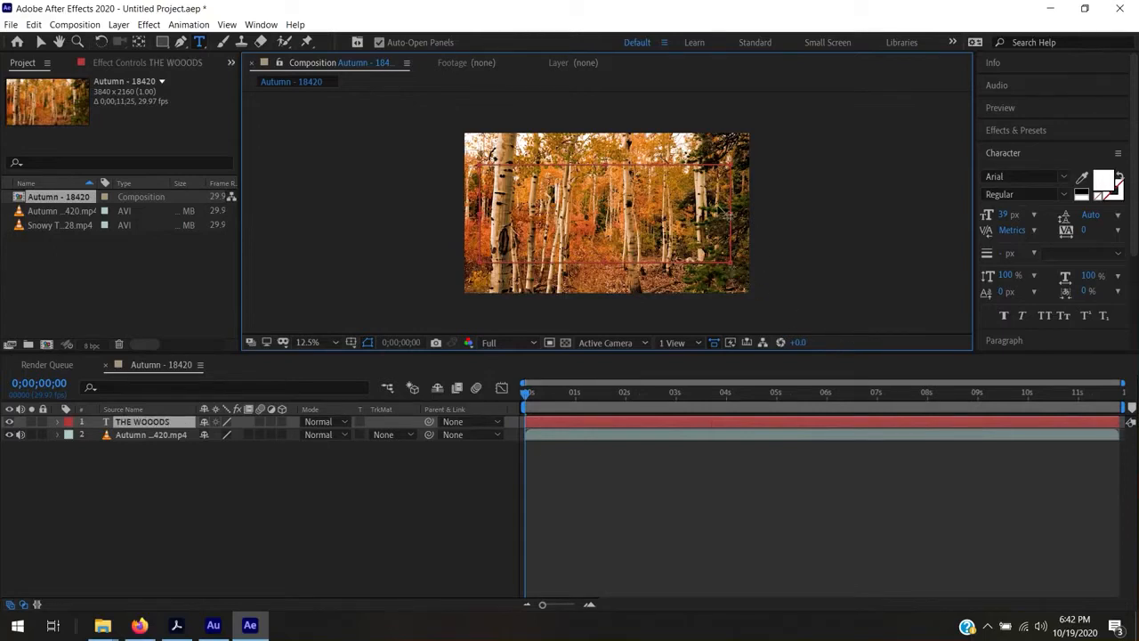
key(KP_Enter)
- Shift the title's text box down and to the right in the frame and enlarge its font size to 279 px
drag(570, 183, 826, 280)
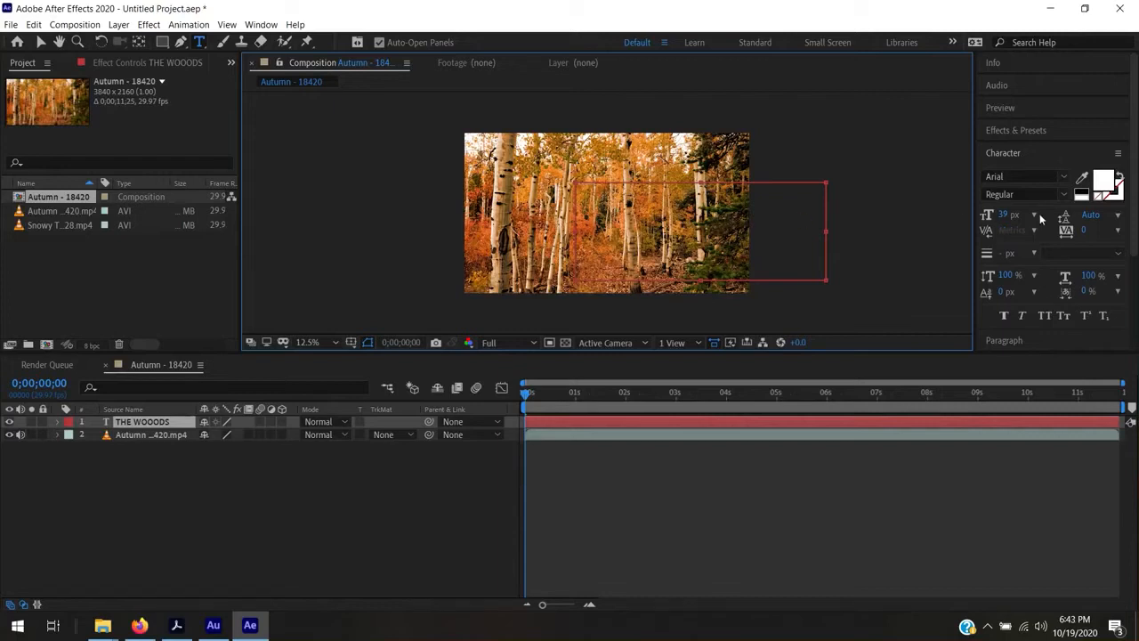
drag(1011, 216, 1137, 239)
drag(999, 221, 1053, 223)
- Correct the title's spelling to "THE WOODS" and set its font to Arial Bold
click(669, 205)
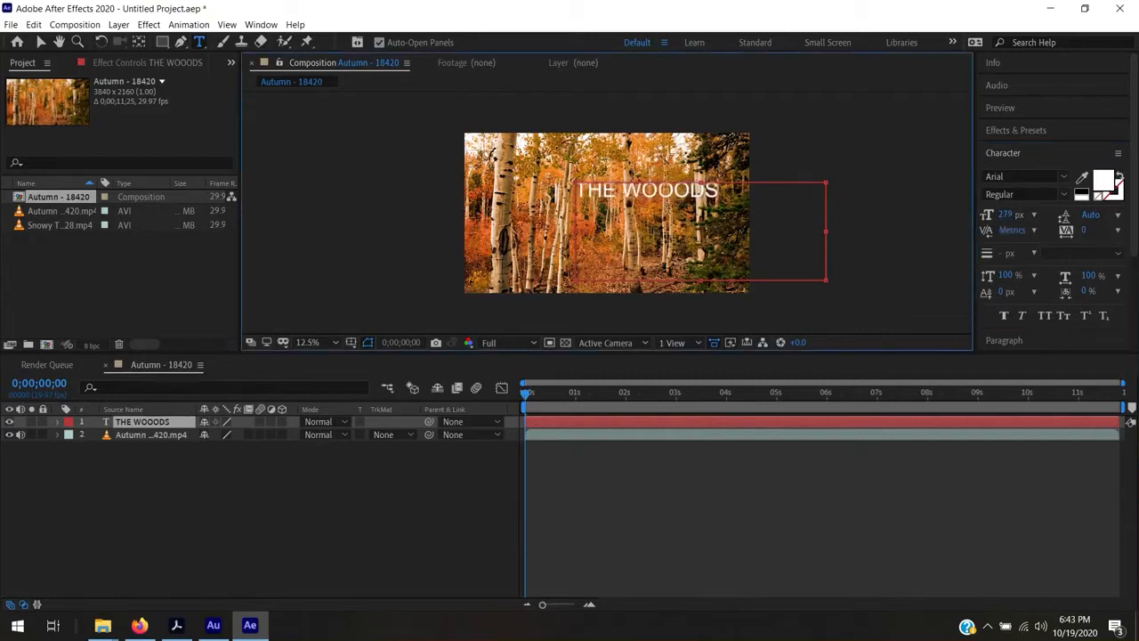
key(BackSpace)
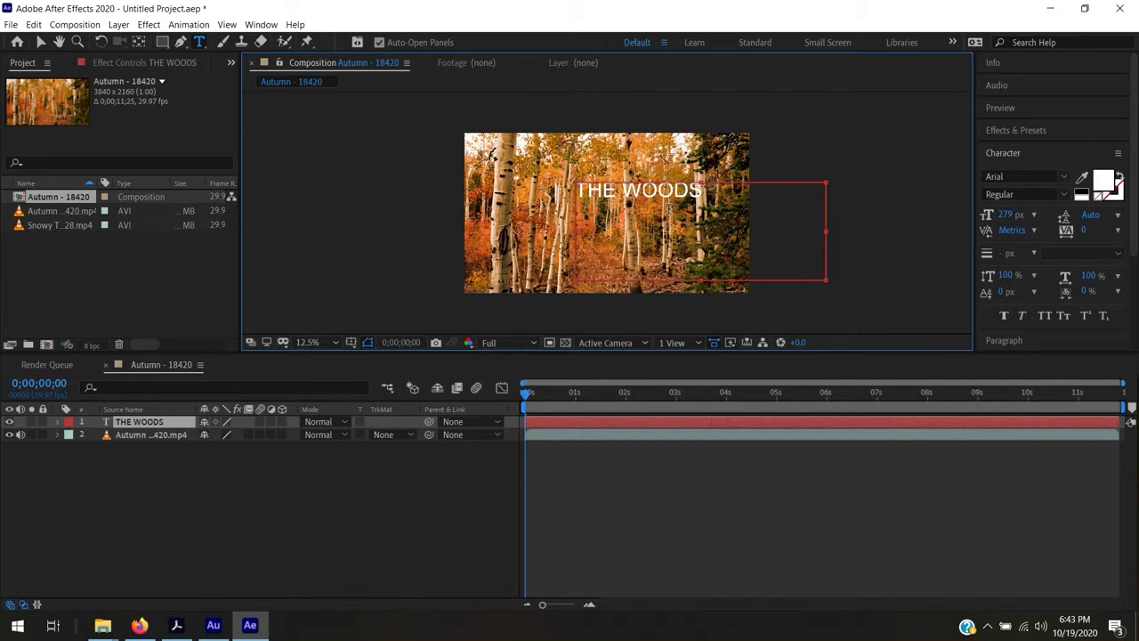
click(1064, 178)
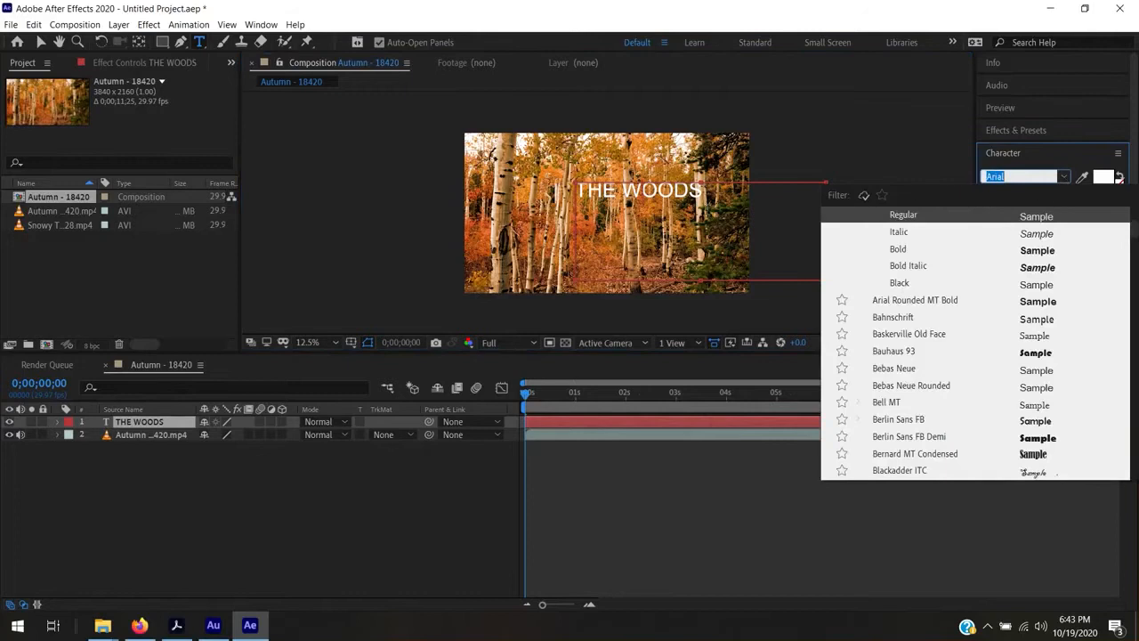
click(703, 208)
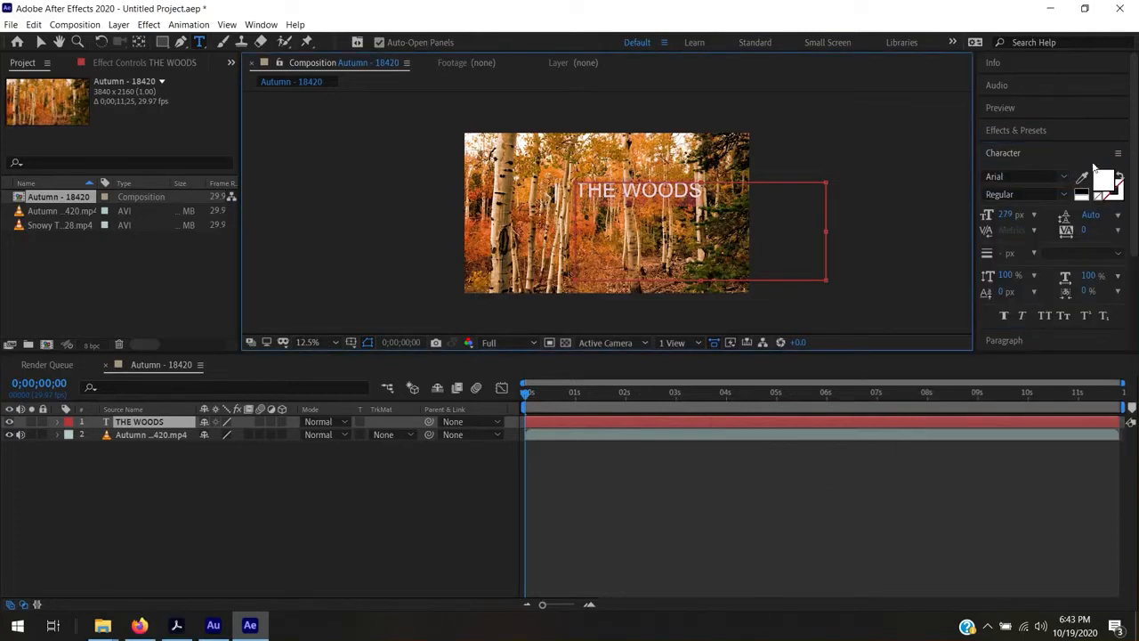
click(1063, 177)
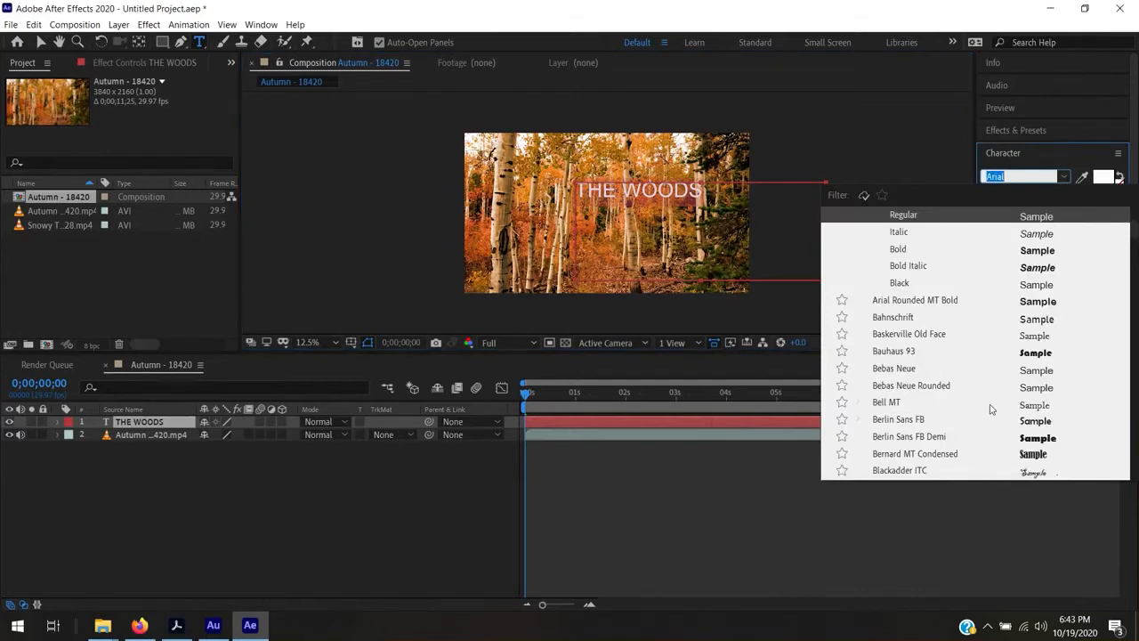
click(908, 251)
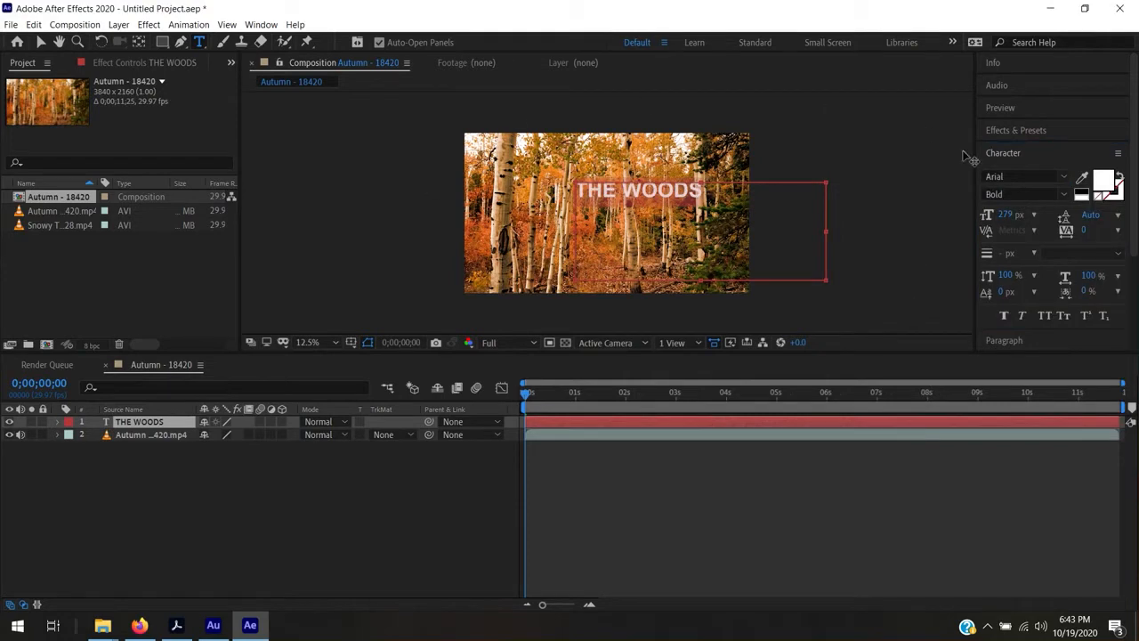
- Move the title up and left toward the middle of the footage and enlarge its font size to 646 px
drag(1007, 215, 1134, 232)
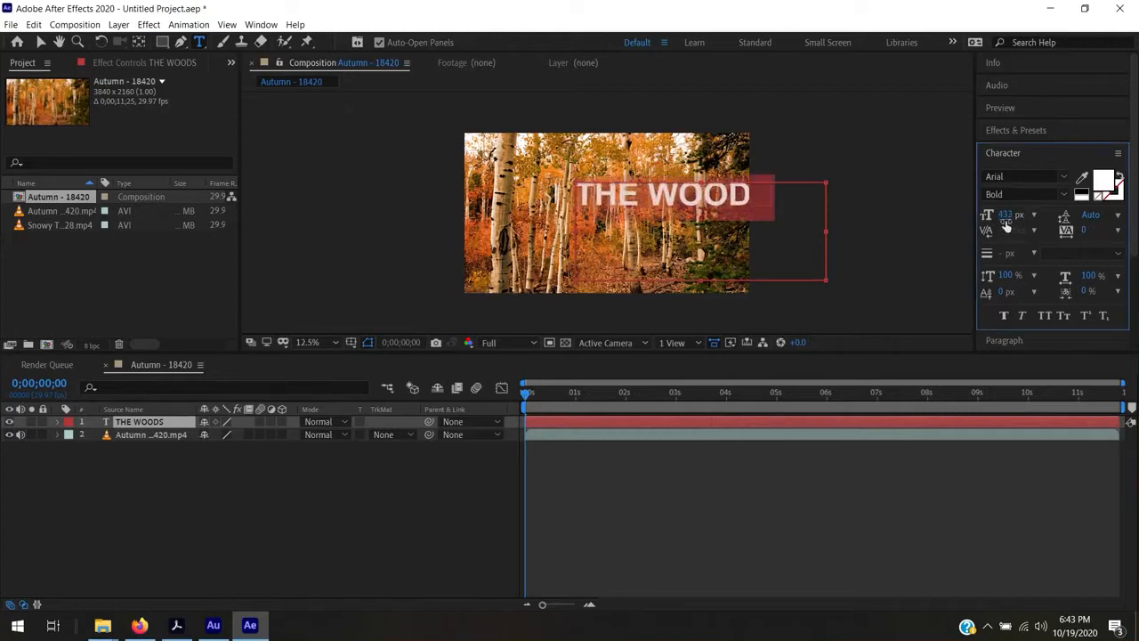
drag(1006, 218, 1041, 218)
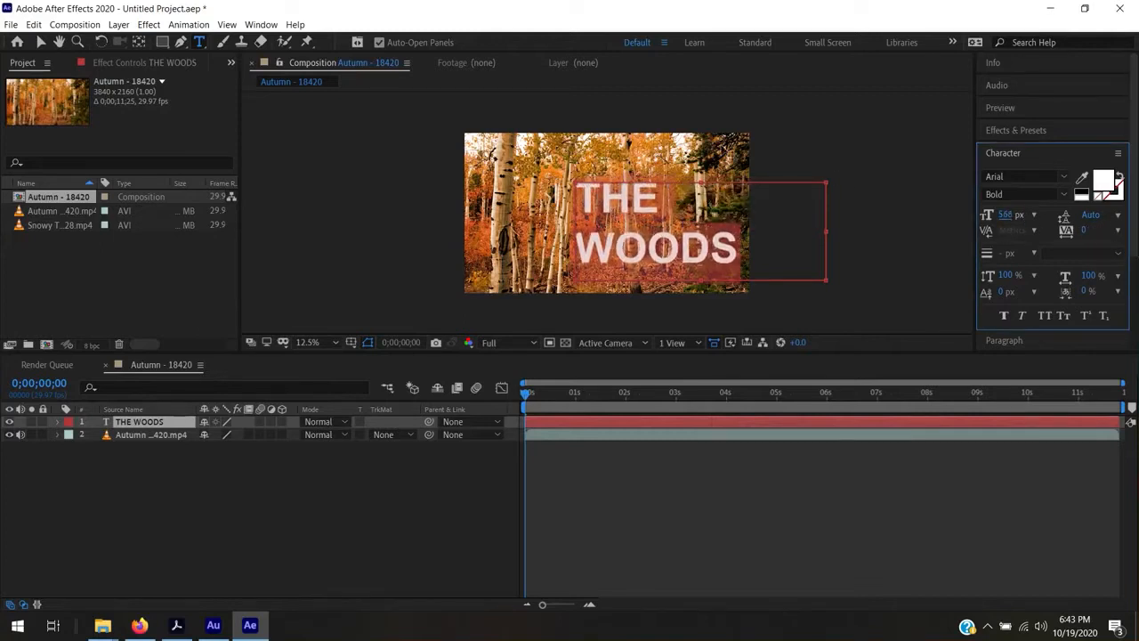
click(43, 42)
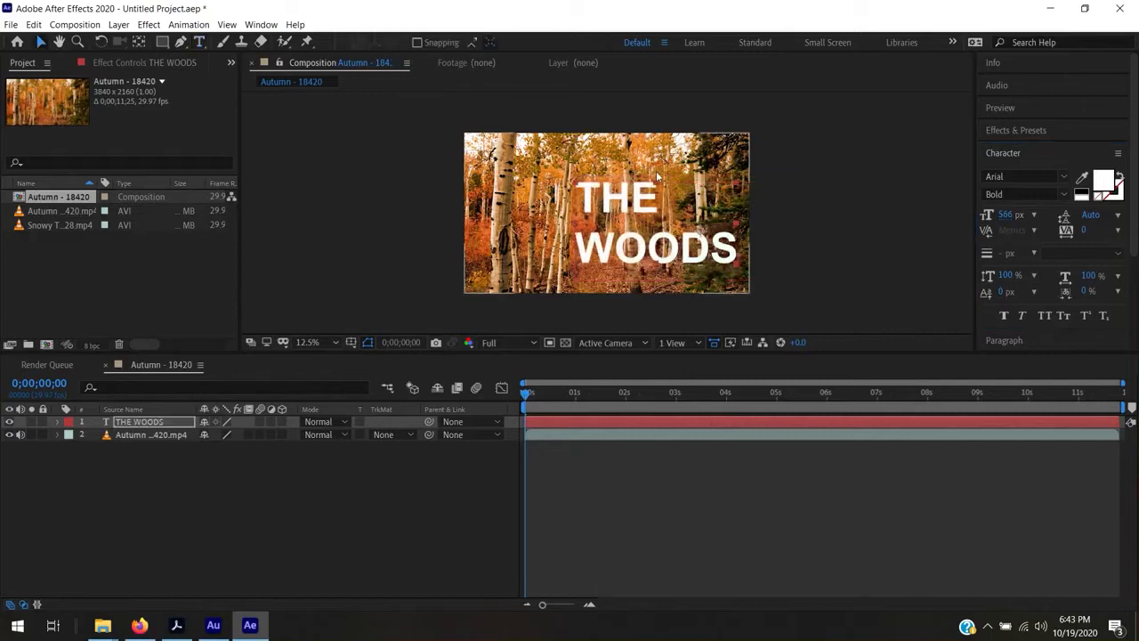
drag(664, 256, 608, 231)
drag(1008, 215, 1079, 215)
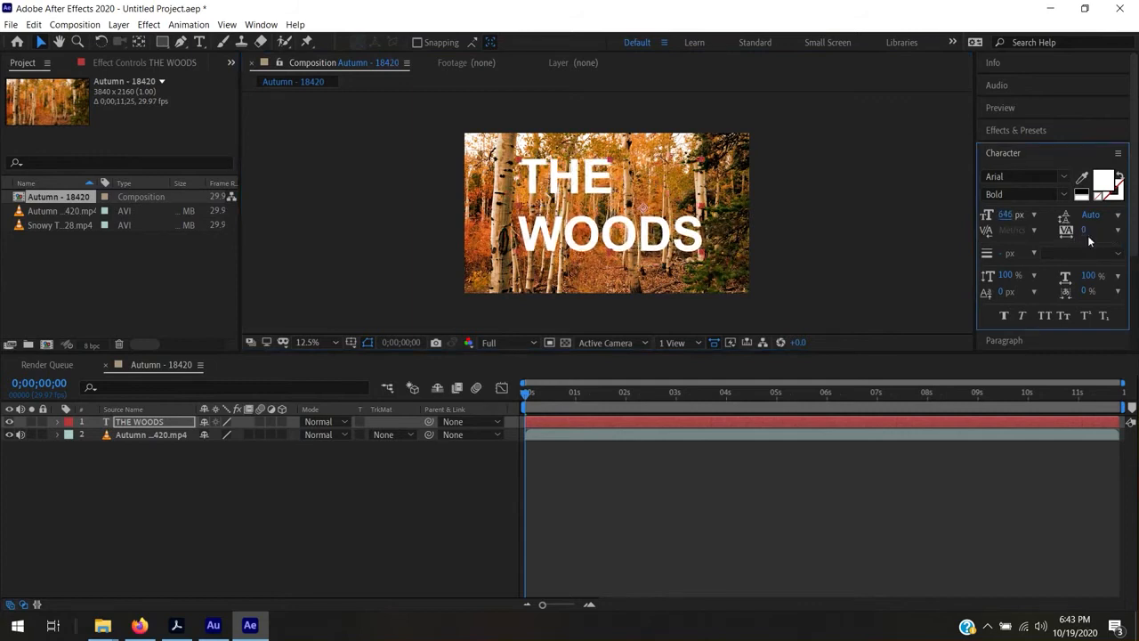
- Center-align the lines of the "THE WOODS" title within its text box
click(1011, 154)
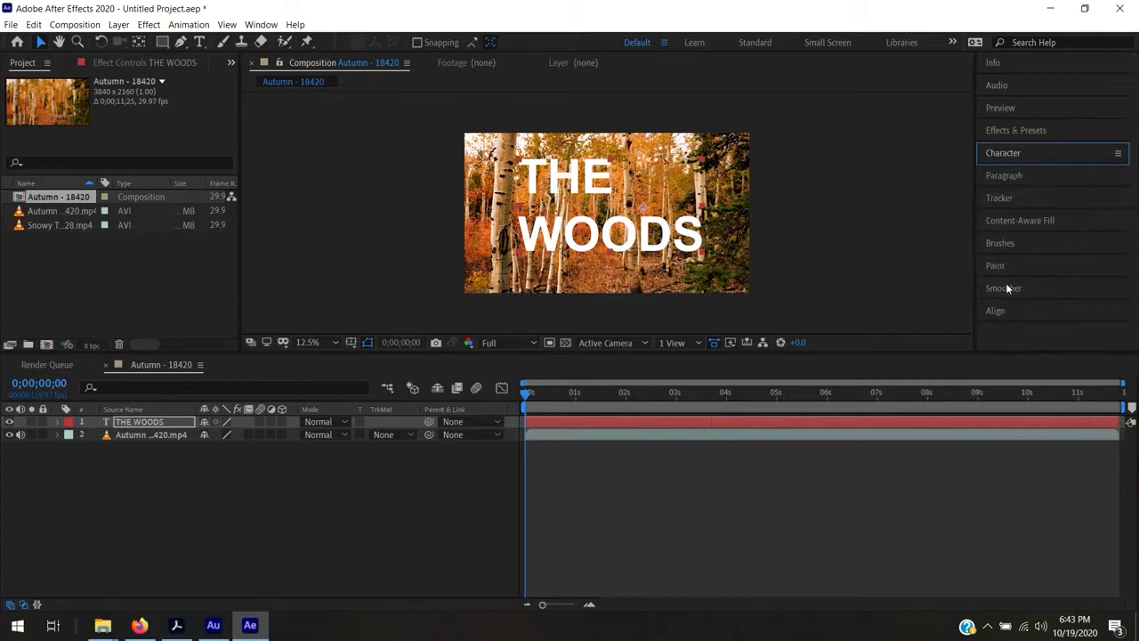
click(1037, 176)
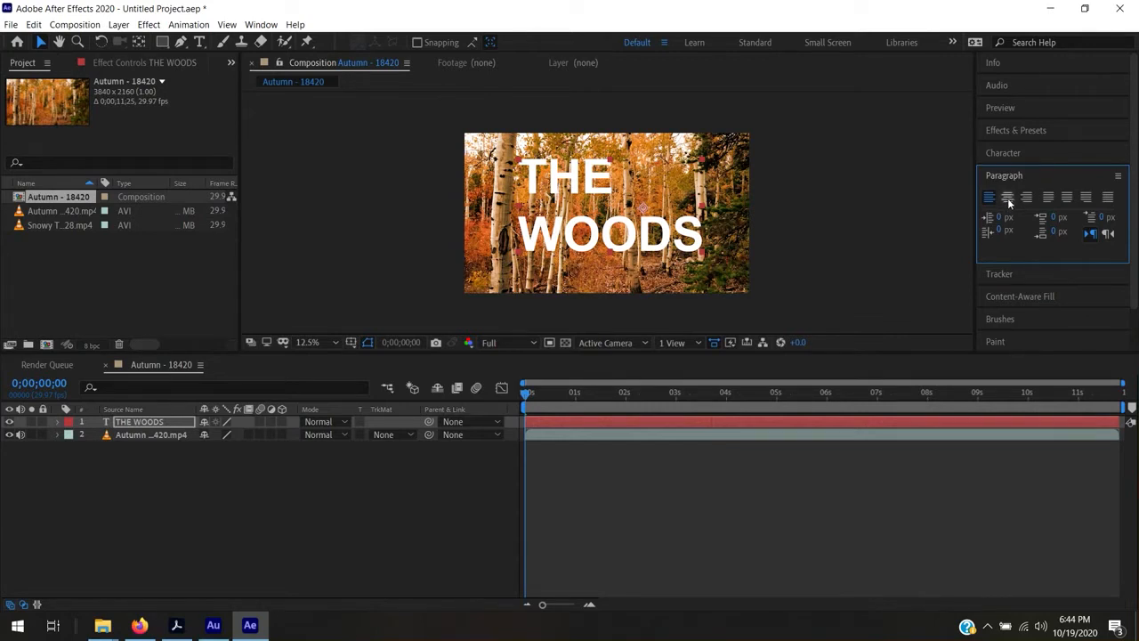
click(1008, 198)
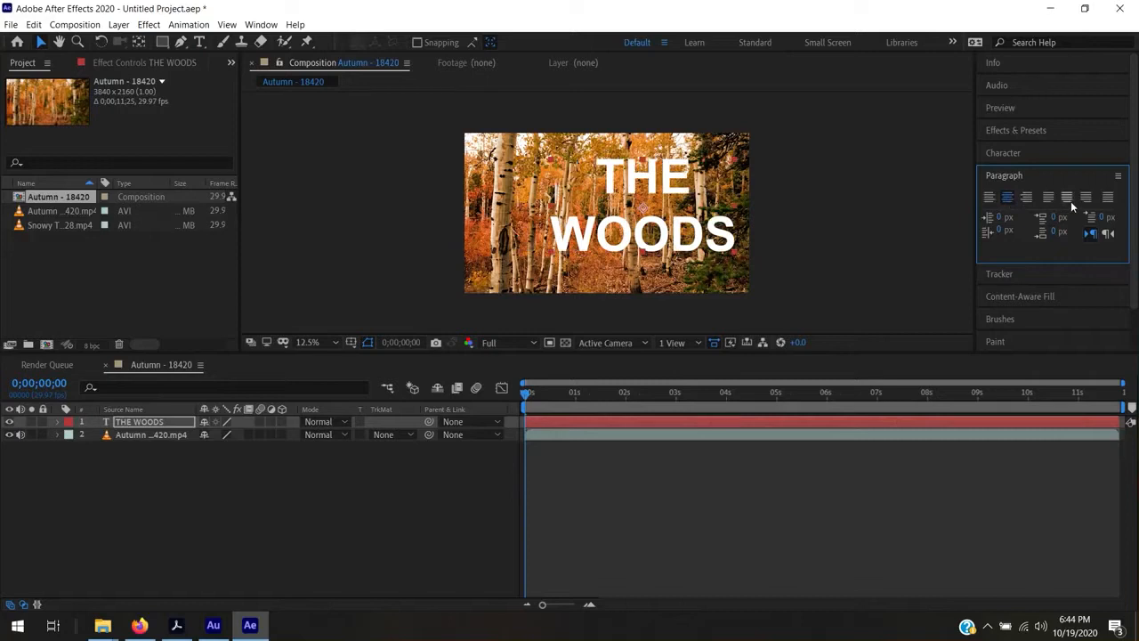
- Center the "THE WOODS" title horizontally and vertically within the composition using the Align commands
drag(676, 238, 629, 240)
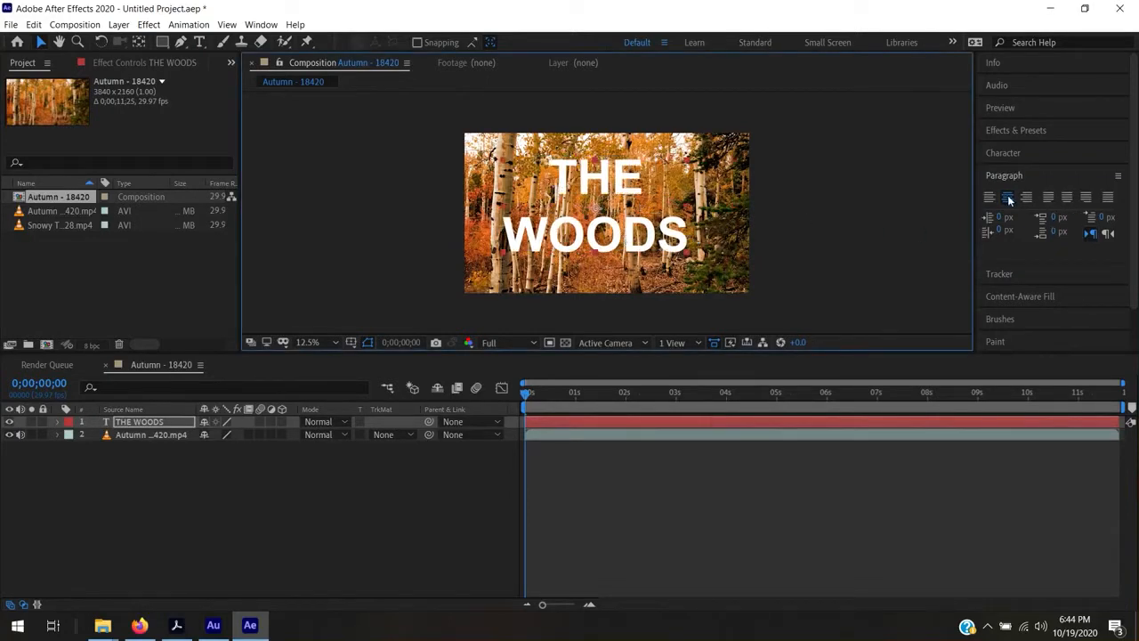
drag(598, 233, 620, 239)
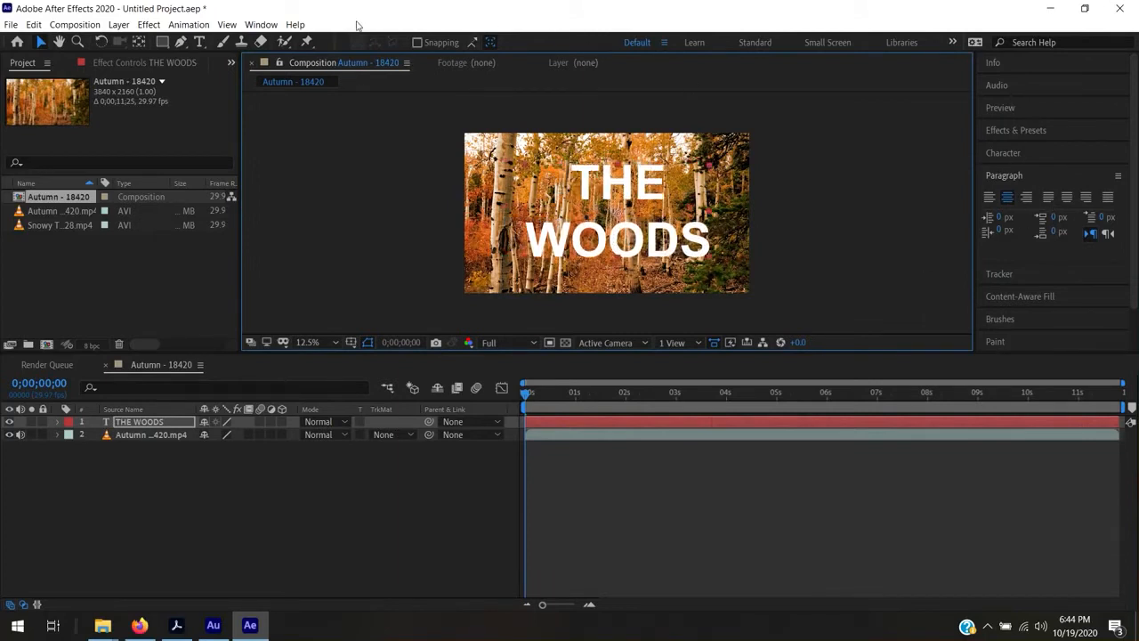
click(261, 24)
click(285, 111)
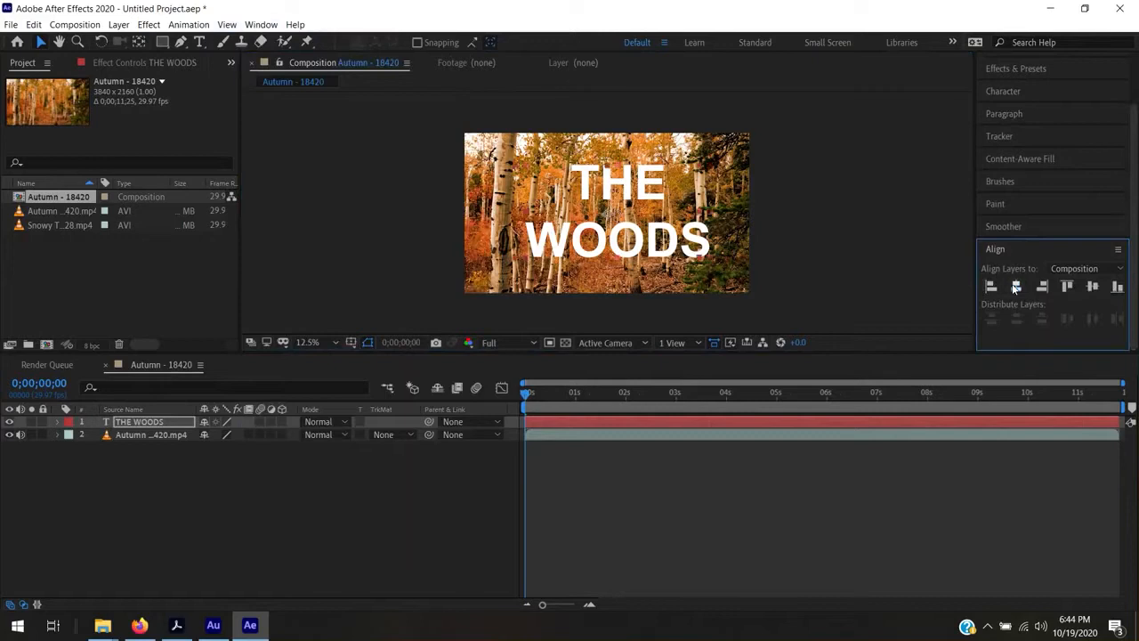
click(1016, 286)
click(1093, 287)
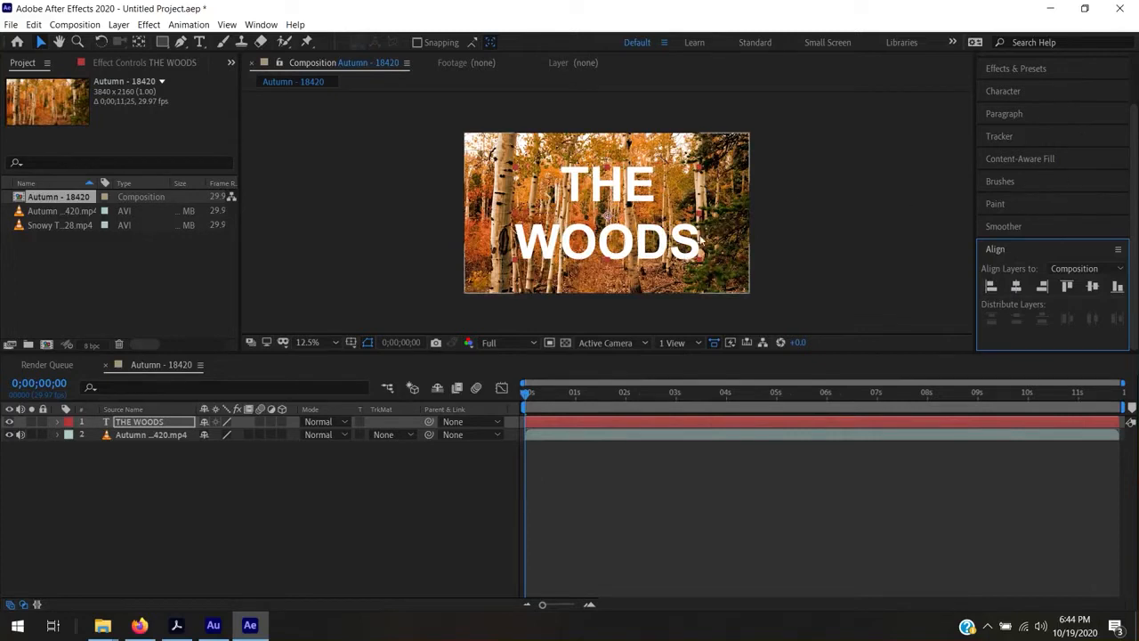
- Tighten the line spacing of the "THE WOODS" title to about 578 px and enlarge its font size to 722 px
double_click(693, 245)
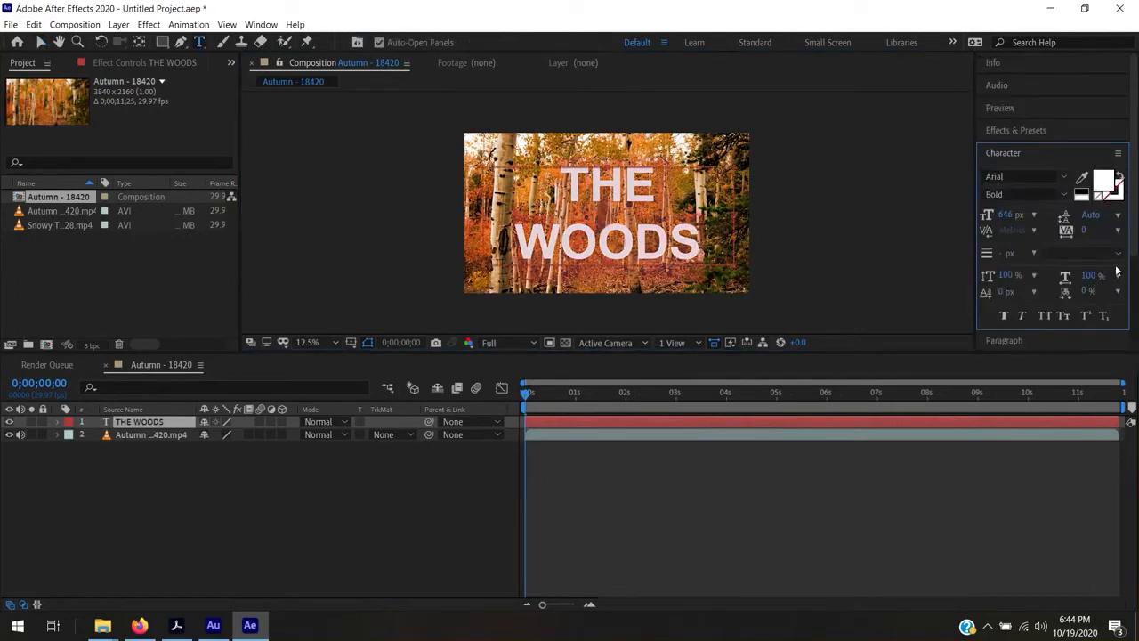
mouse_move(1093, 215)
mouse_down()
mouse_move(1074, 215)
mouse_move(1132, 232)
mouse_move(1093, 226)
mouse_move(1133, 232)
mouse_move(1109, 237)
mouse_move(1097, 225)
mouse_move(1113, 225)
mouse_up()
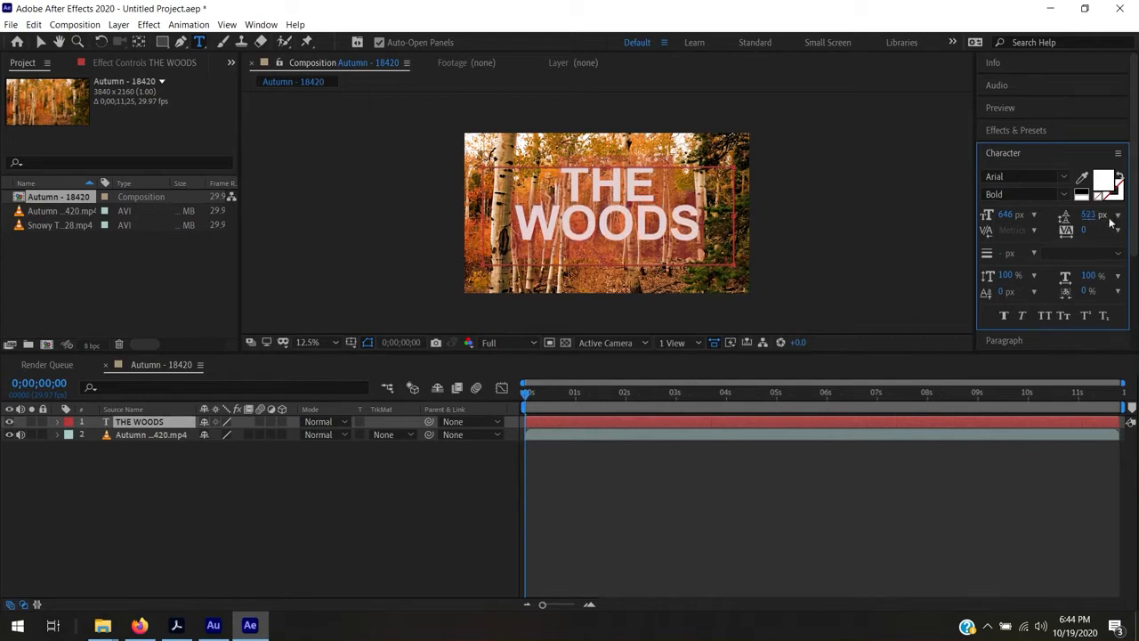
drag(1014, 216, 1133, 219)
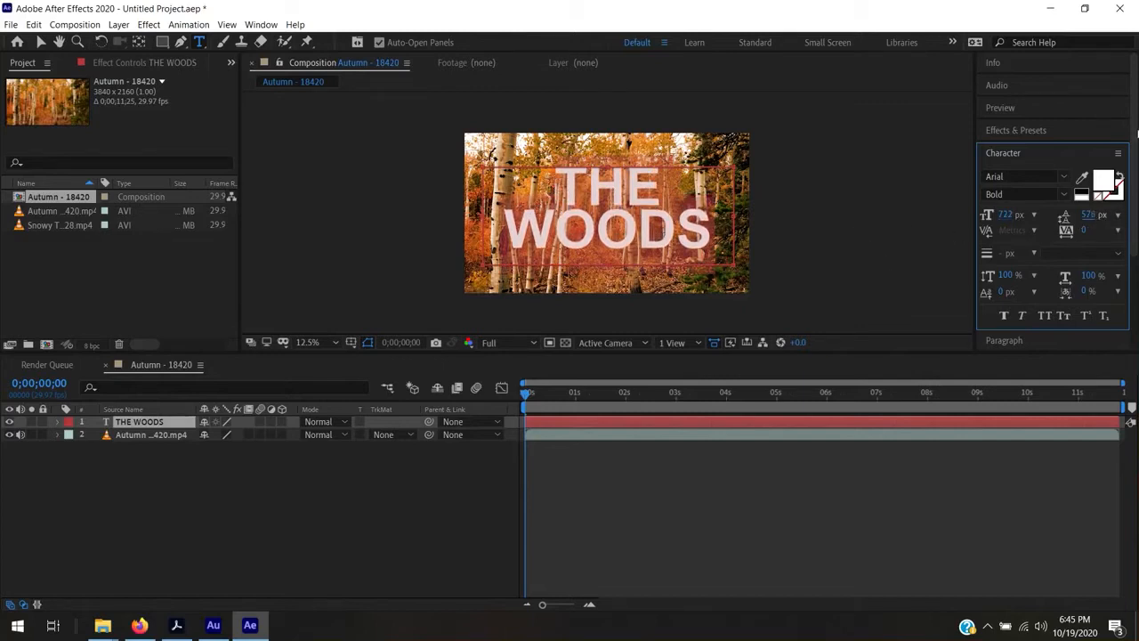
- Realign the enlarged title to the horizontal and vertical center of the composition
click(1004, 155)
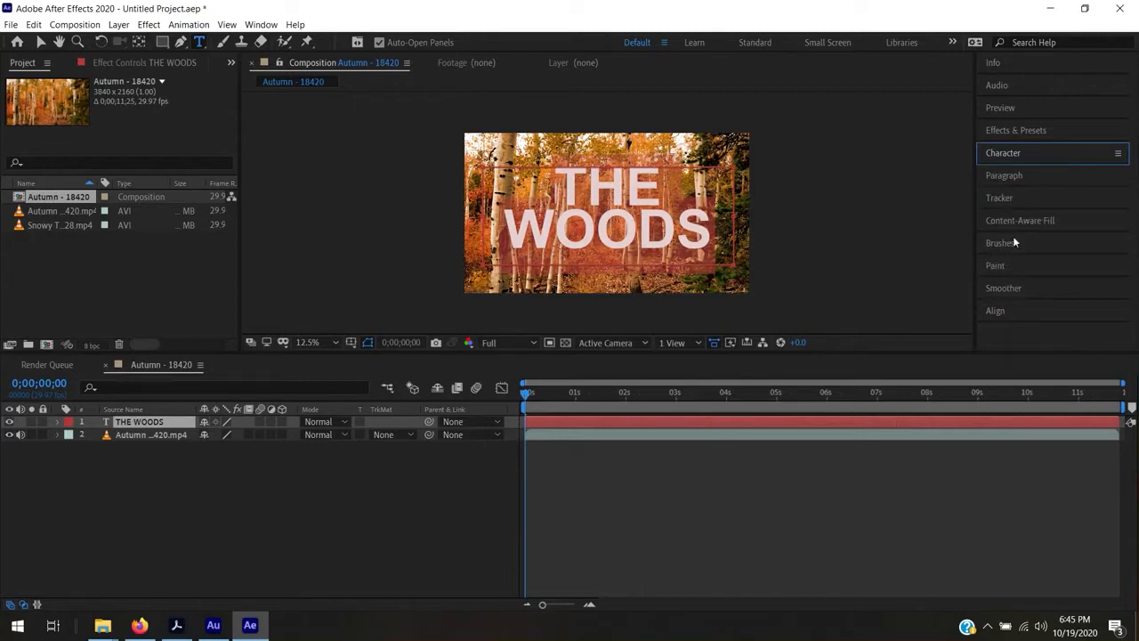
click(1015, 313)
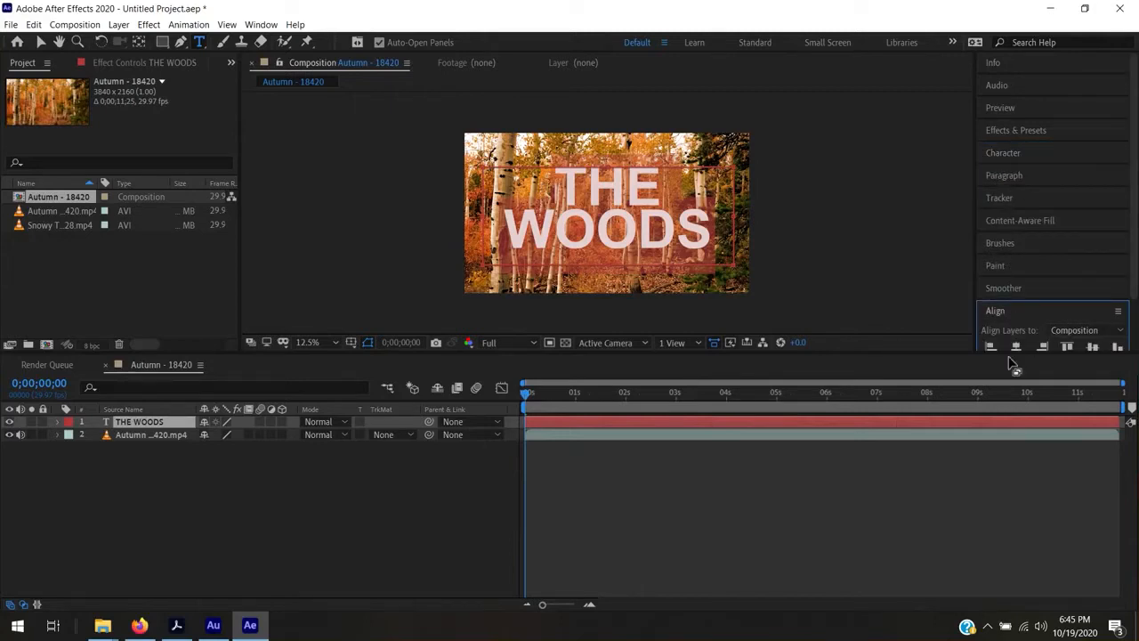
click(1016, 347)
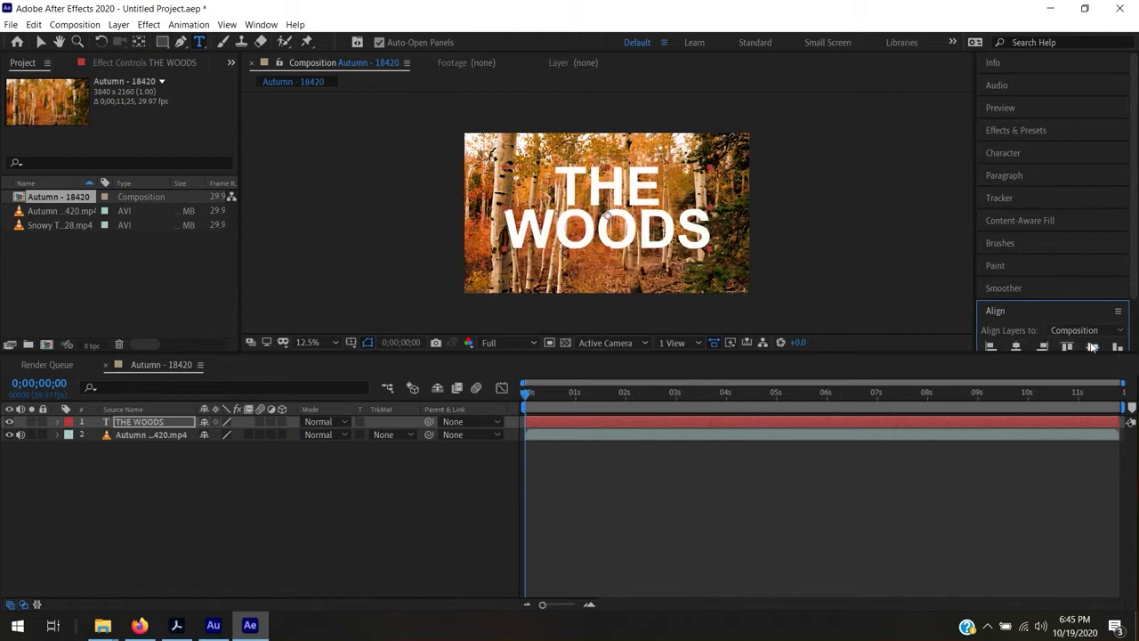
click(1092, 347)
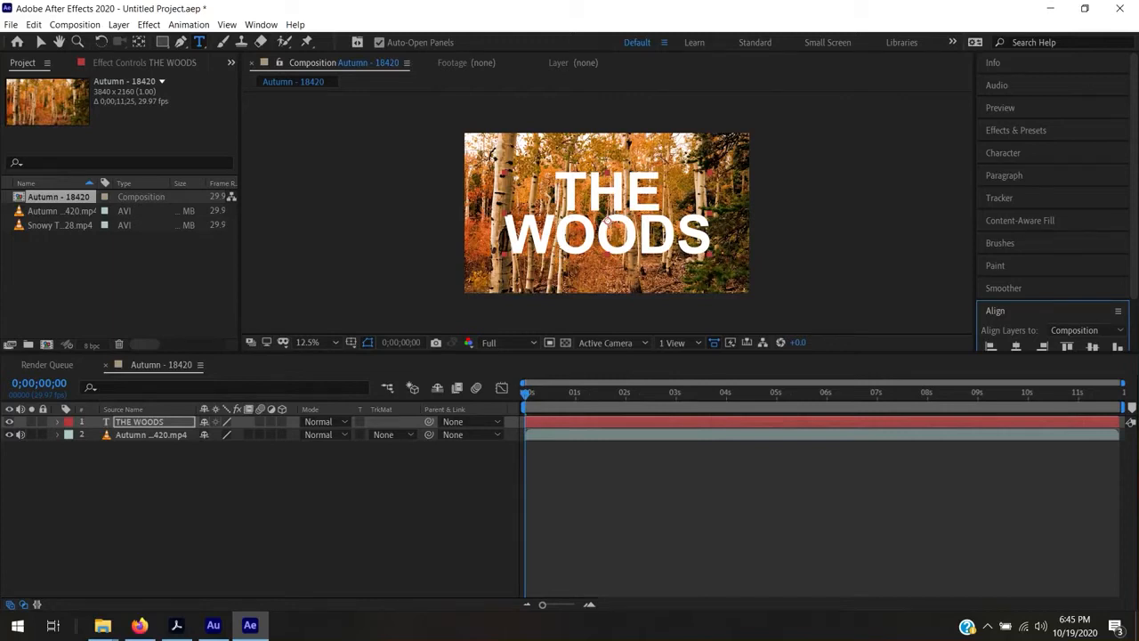
- Set the blending mode of the "THE WOODS" text layer to Stencil Alpha
click(331, 421)
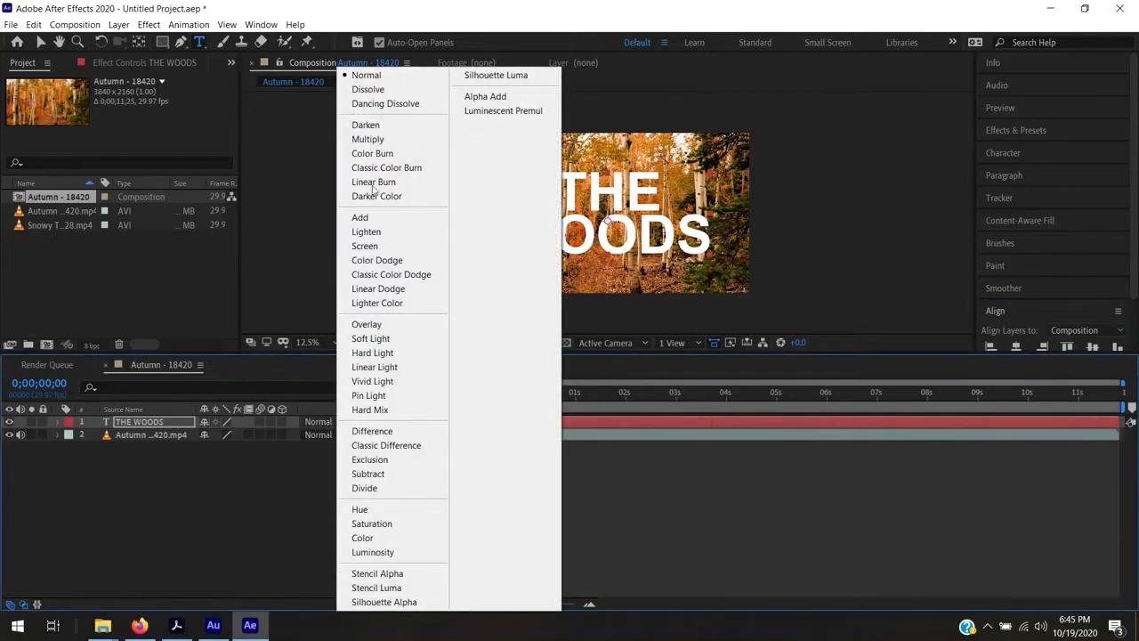
click(383, 573)
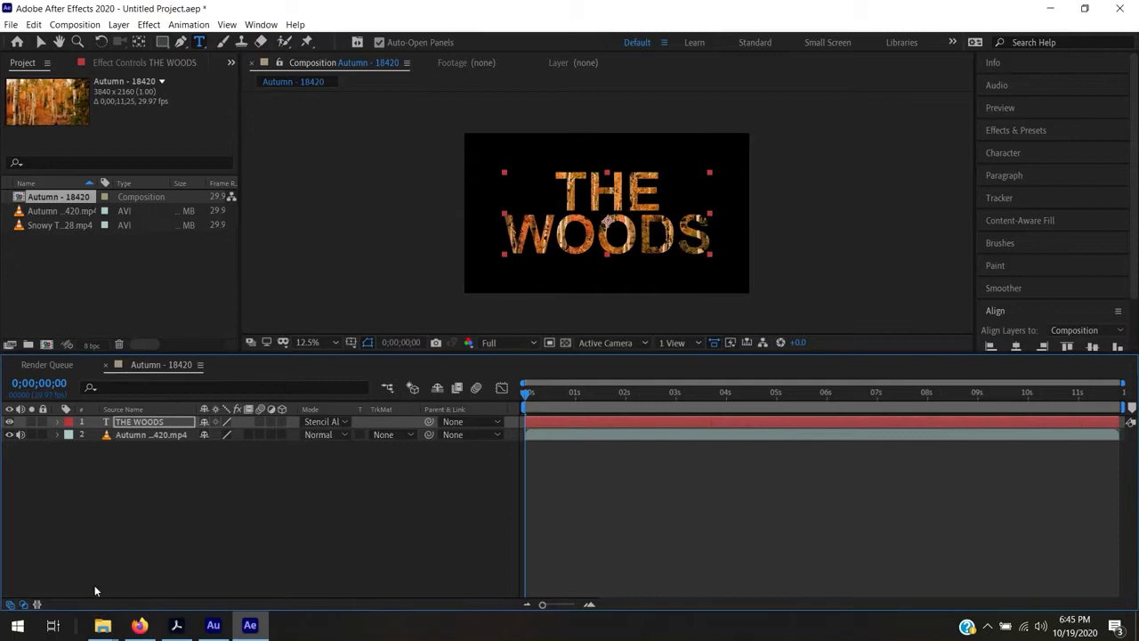
- Hide and restore the Layer Switches and Transfer Controls columns in the timeline
click(12, 607)
click(12, 608)
click(25, 606)
click(25, 605)
- Play the composition from its start to preview the autumn footage inside the title, and switch back to the Selection tool
key(space)
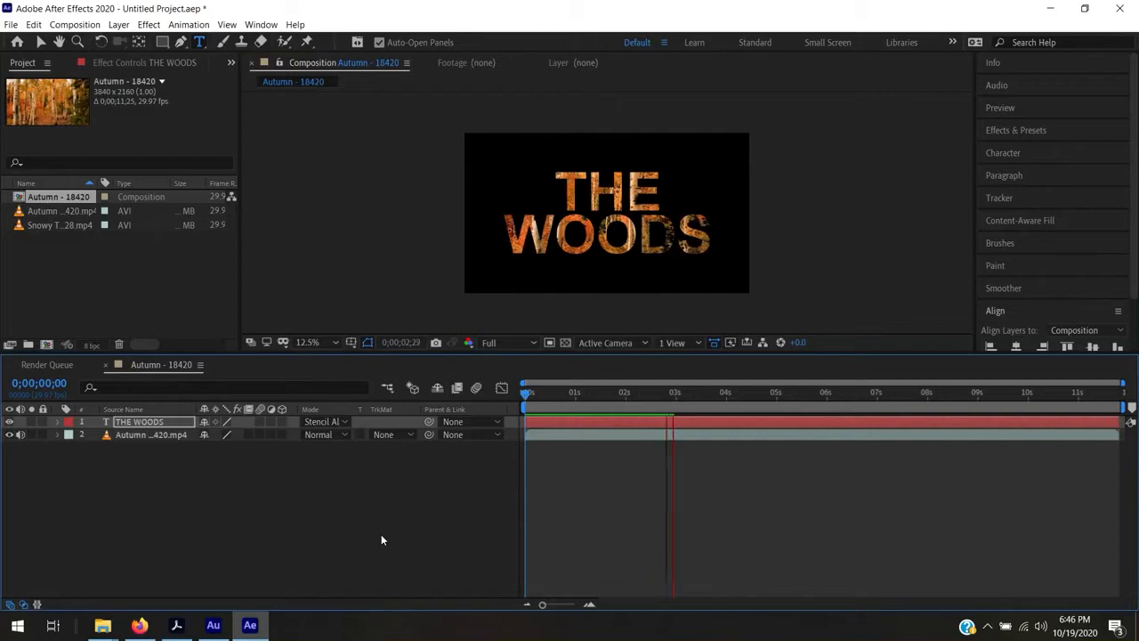
key(space)
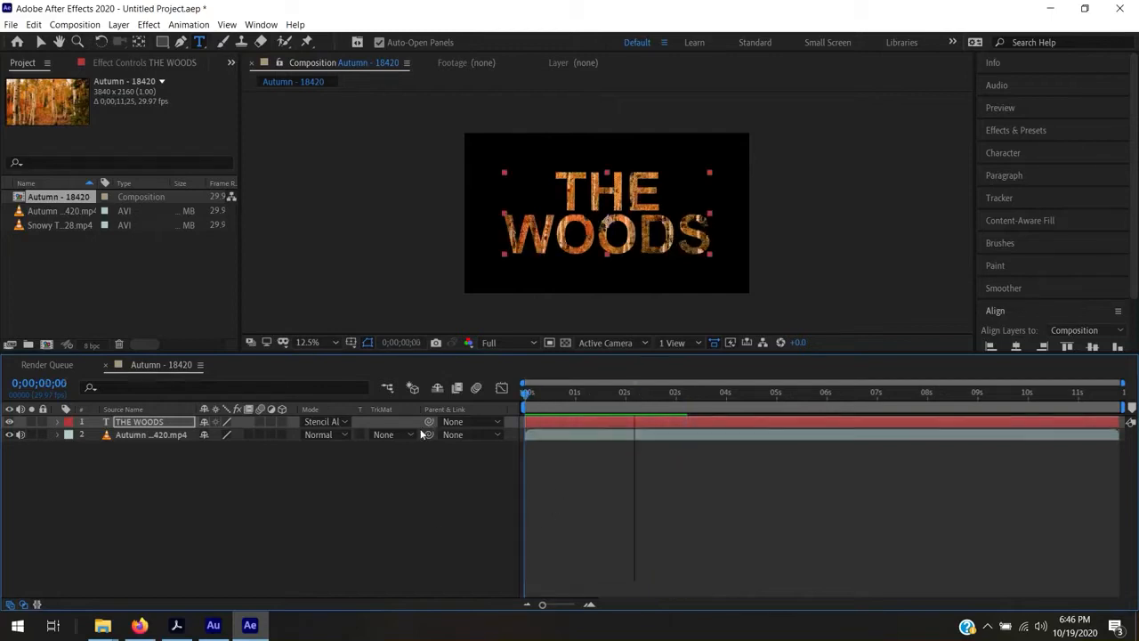
key(Home)
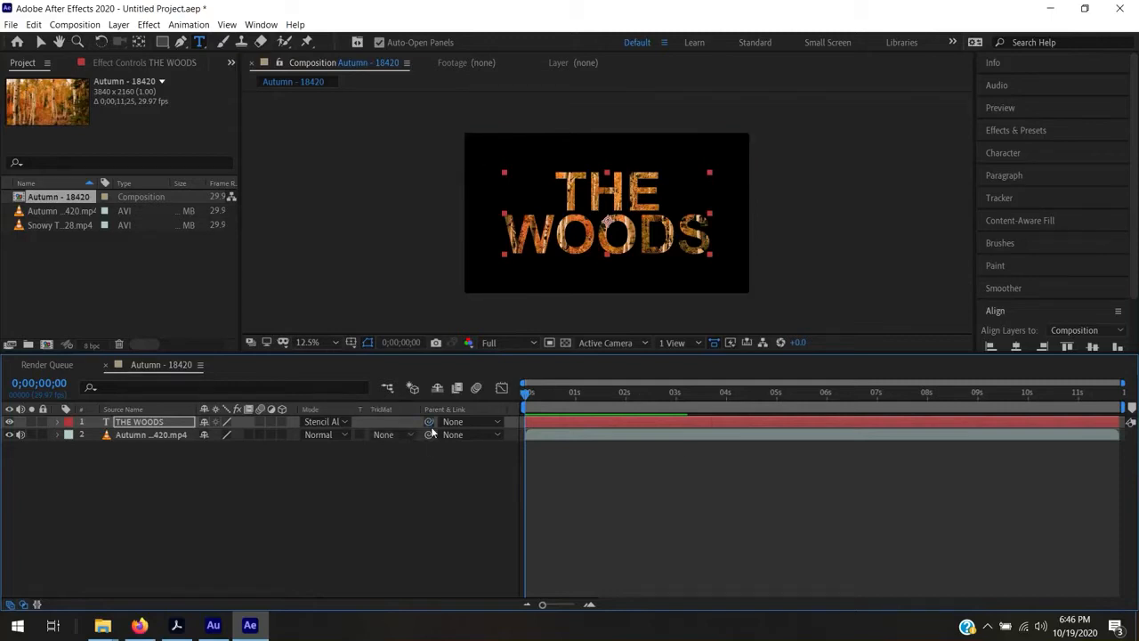
click(299, 487)
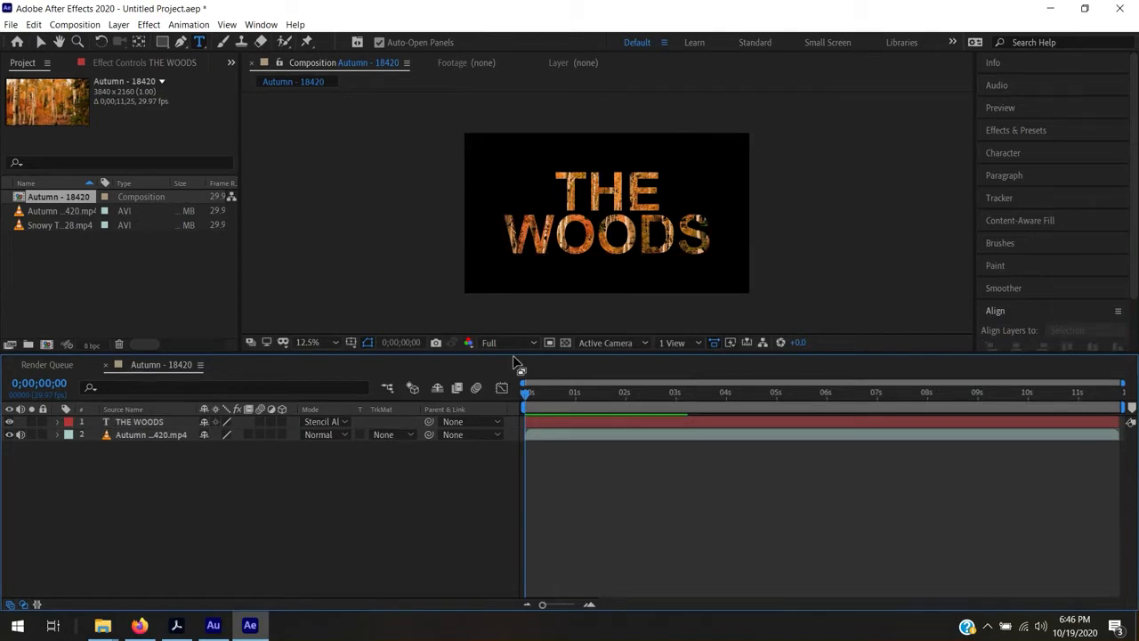
key(space)
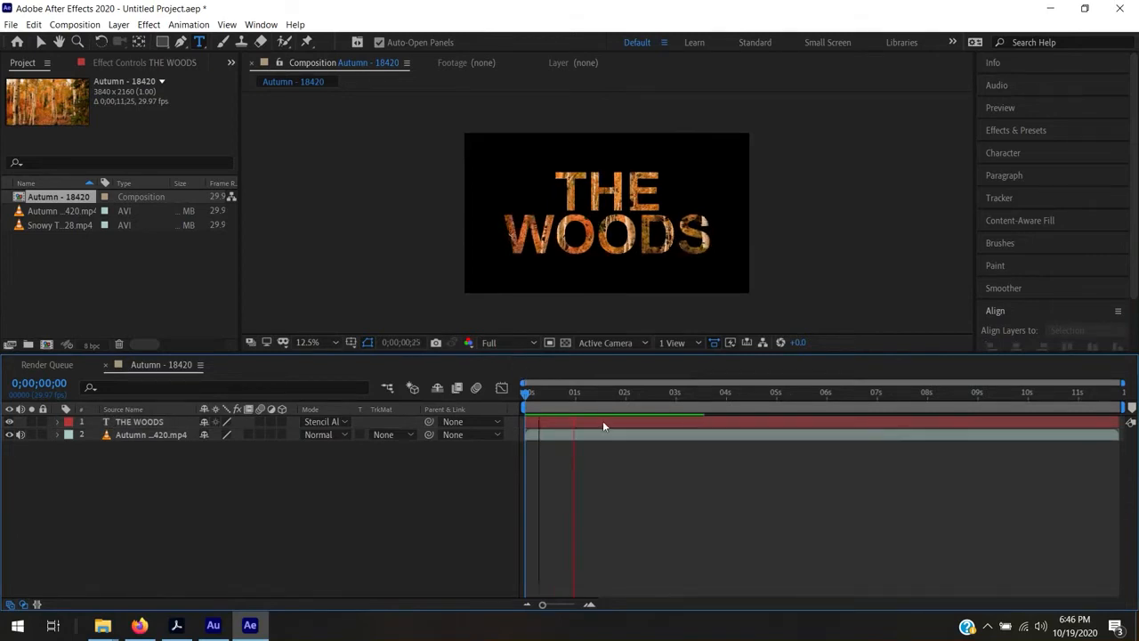
key(space)
key(v)
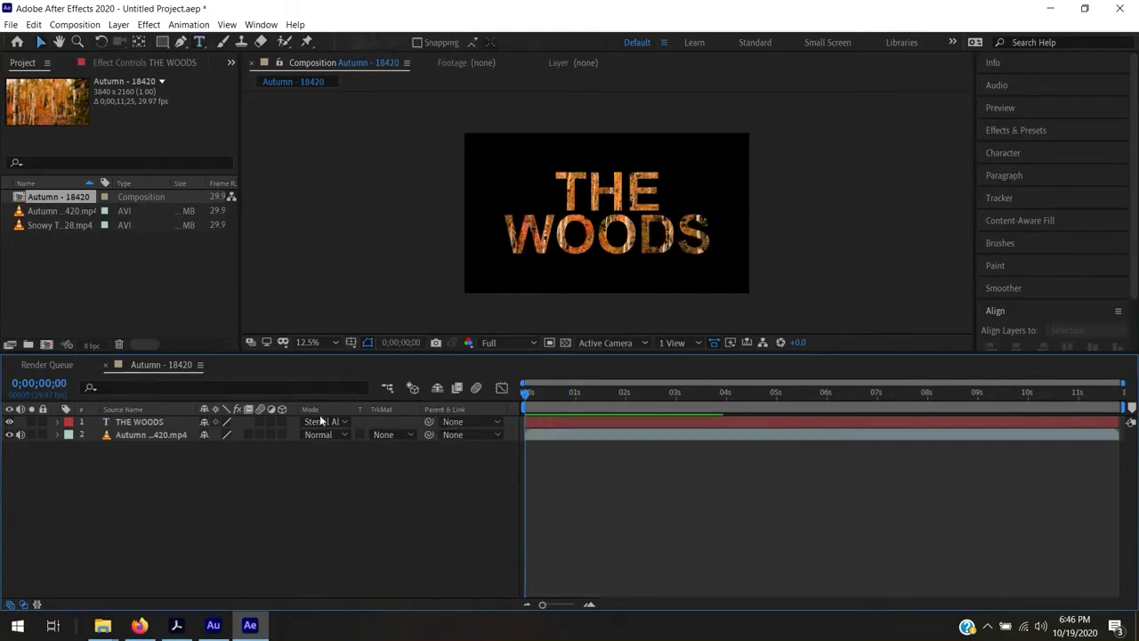
click(152, 424)
click(152, 424)
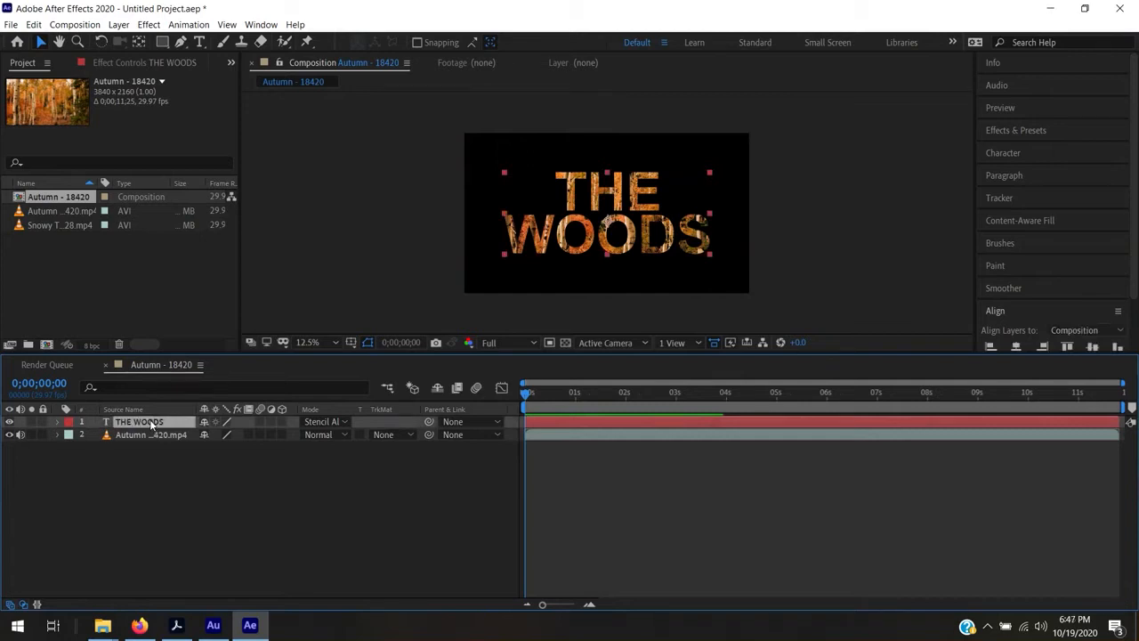
click(148, 435)
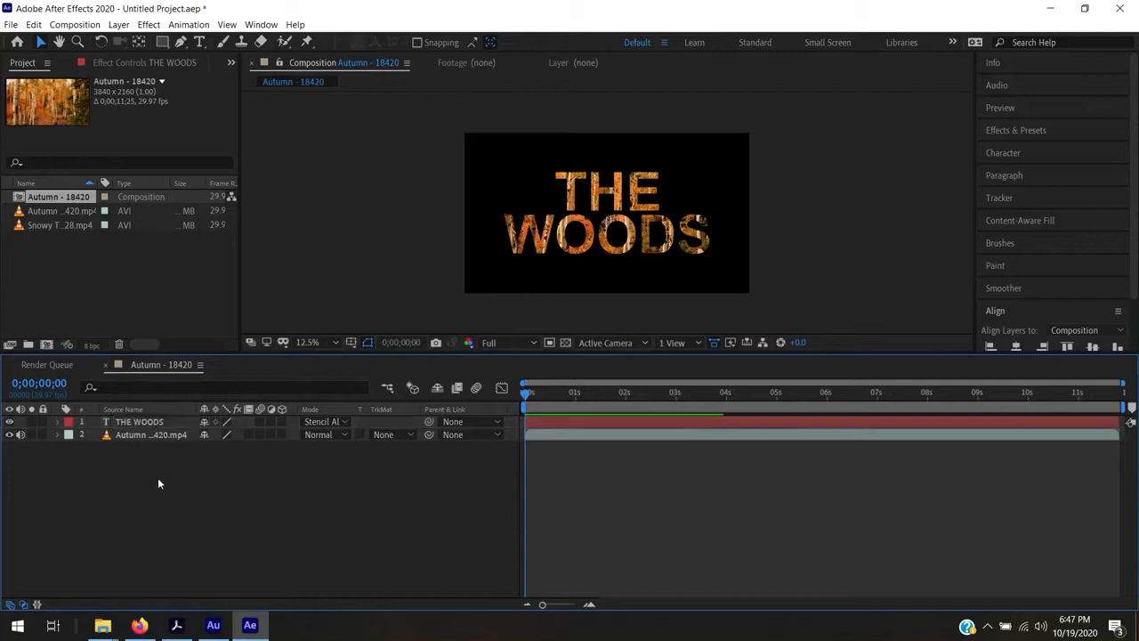
click(145, 423)
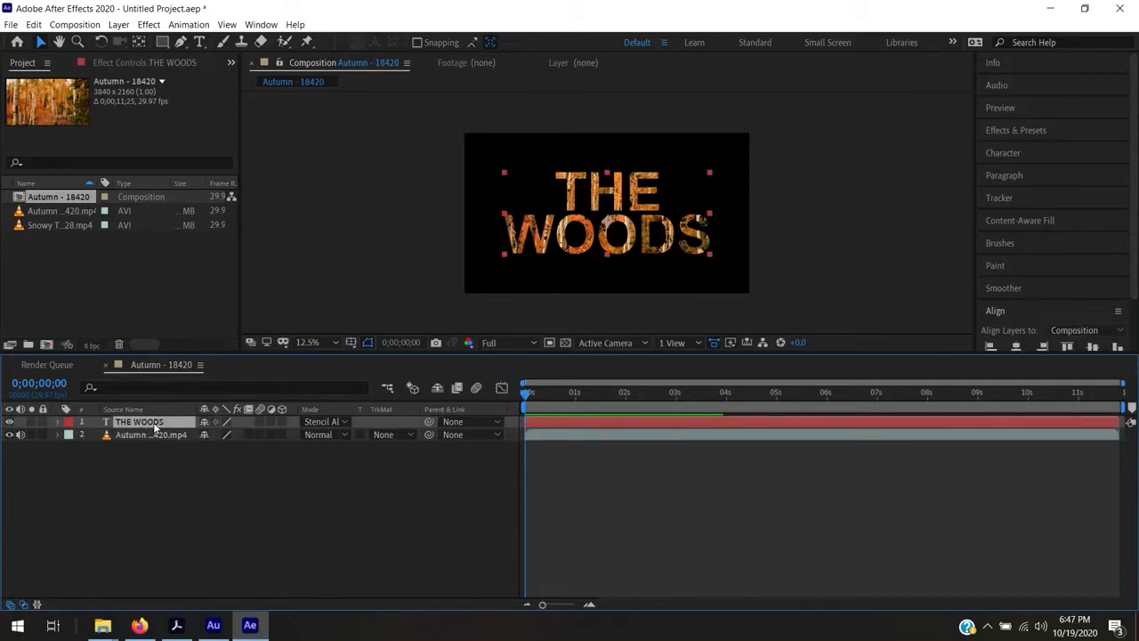
- Find the Brightness & Contrast effect and apply it to the autumn footage layer
click(137, 63)
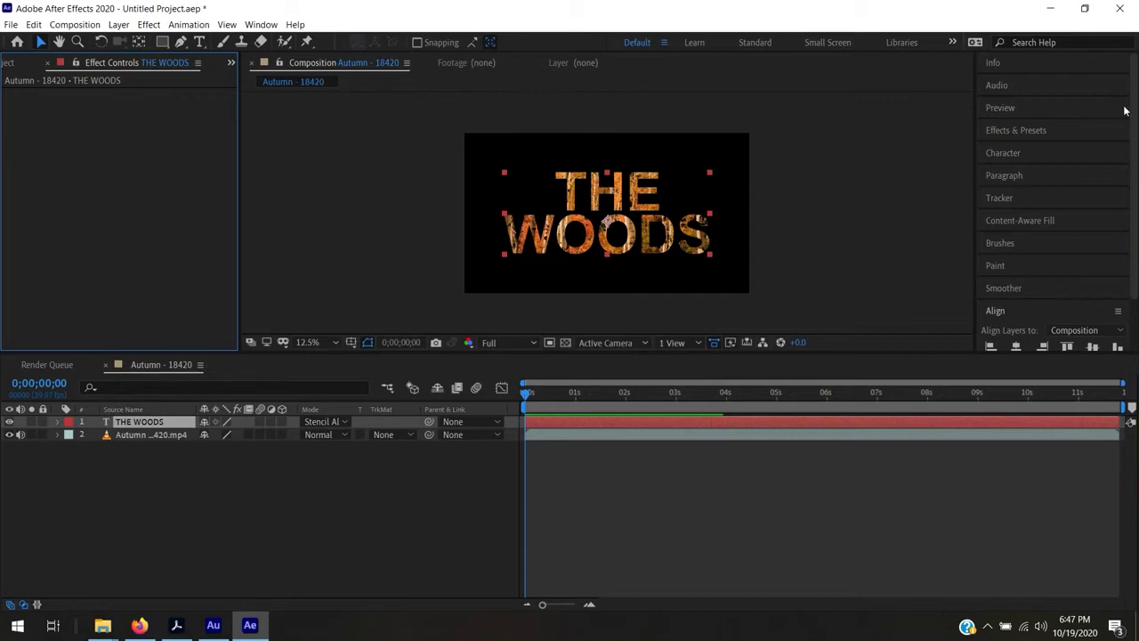
click(1003, 130)
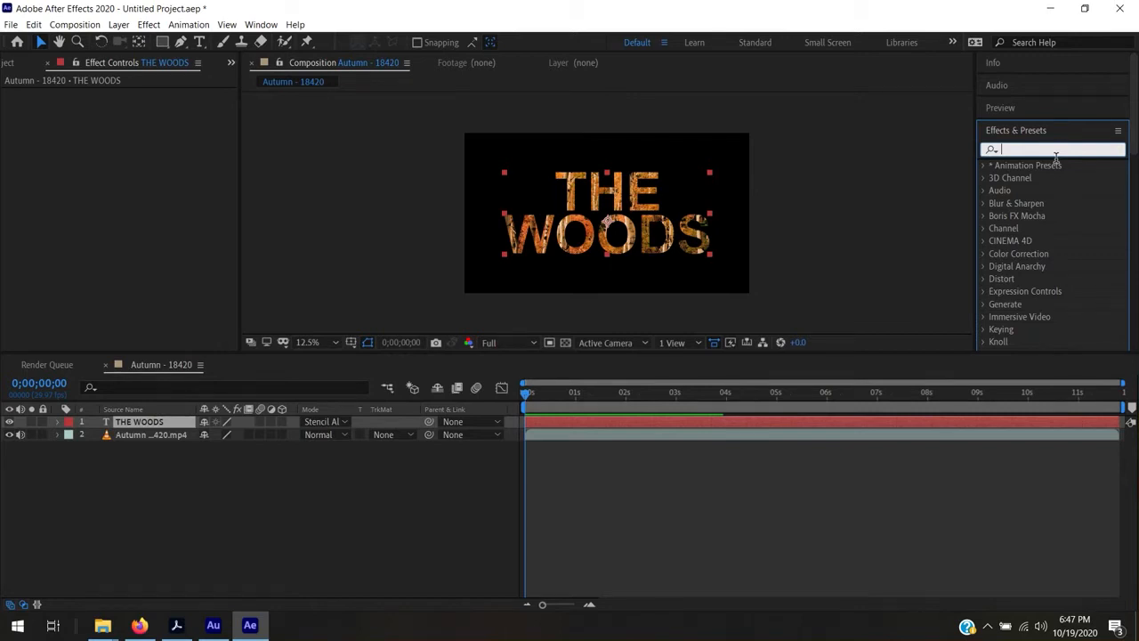
text(B)
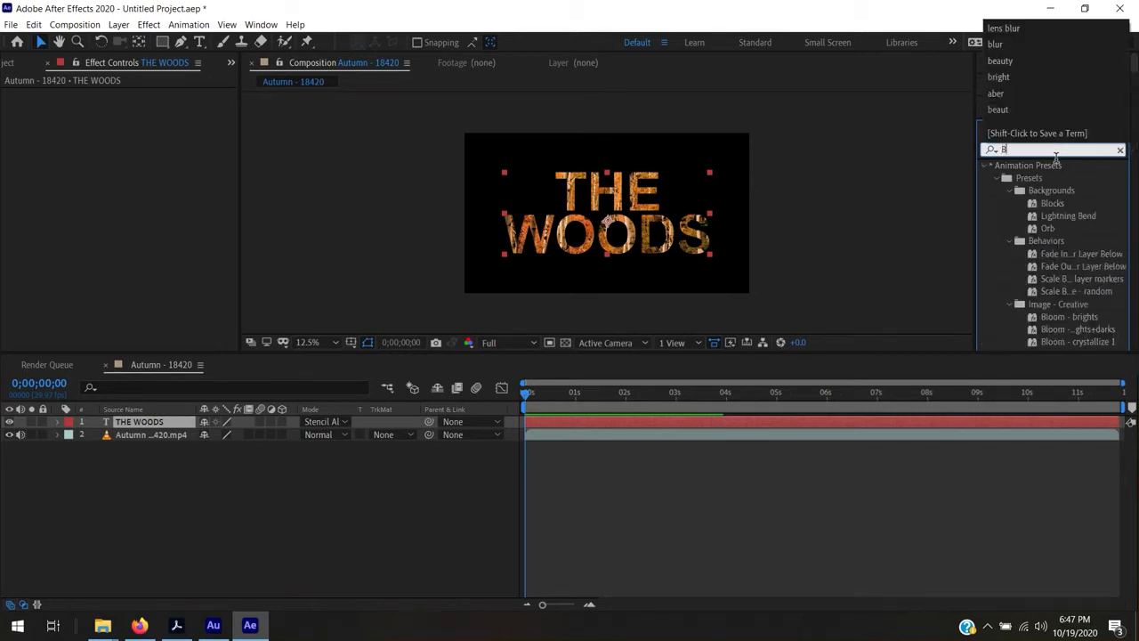
text(right)
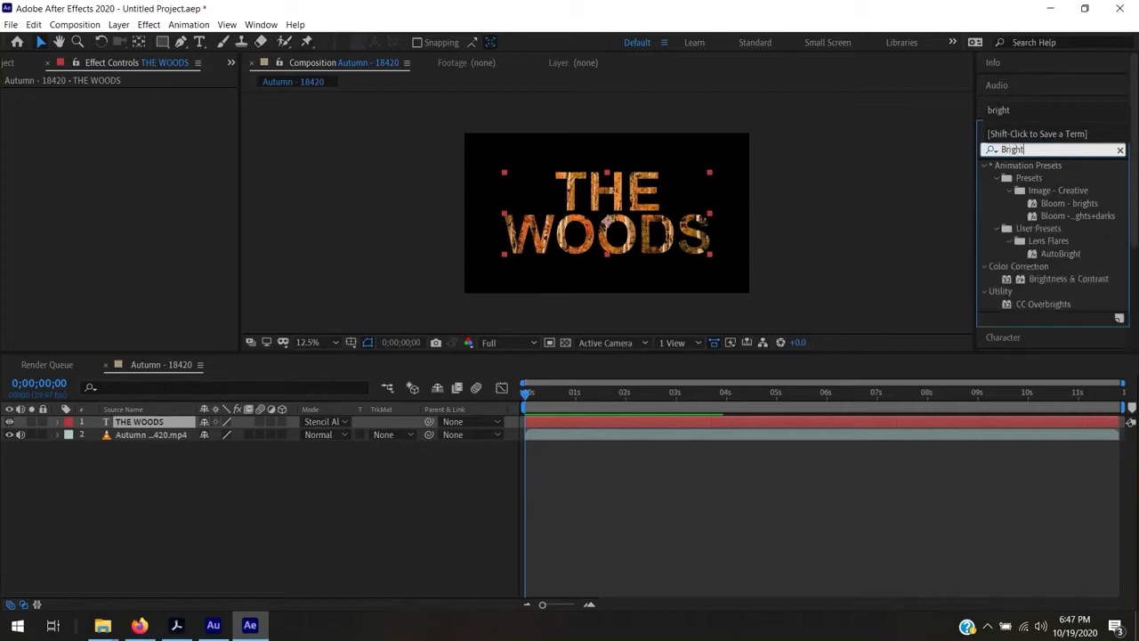
text(ness)
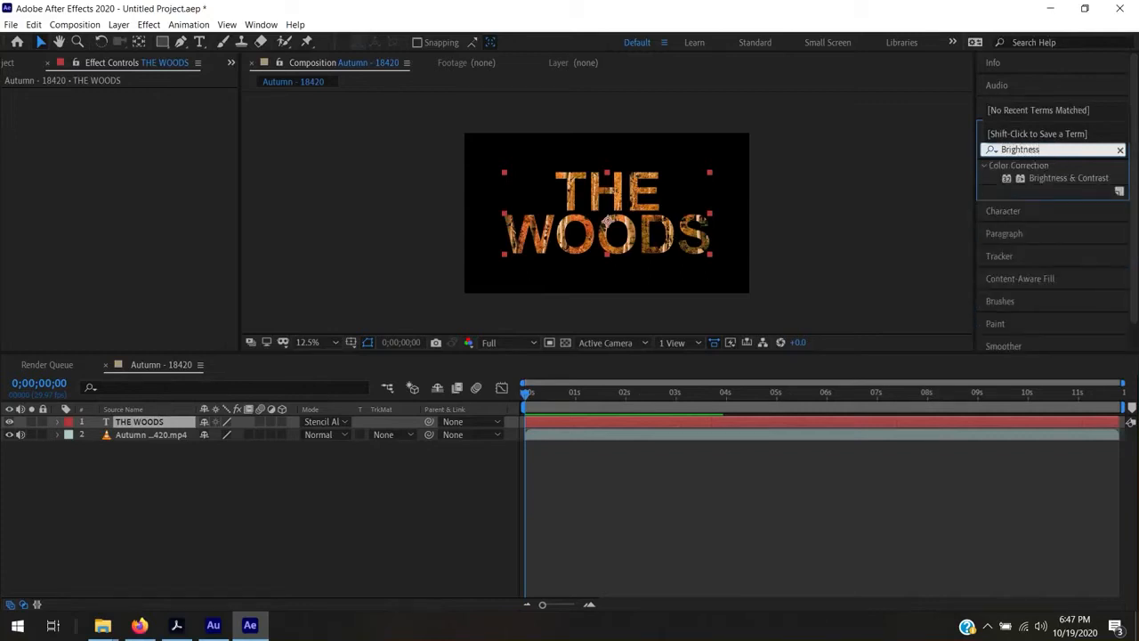
drag(1078, 178, 140, 435)
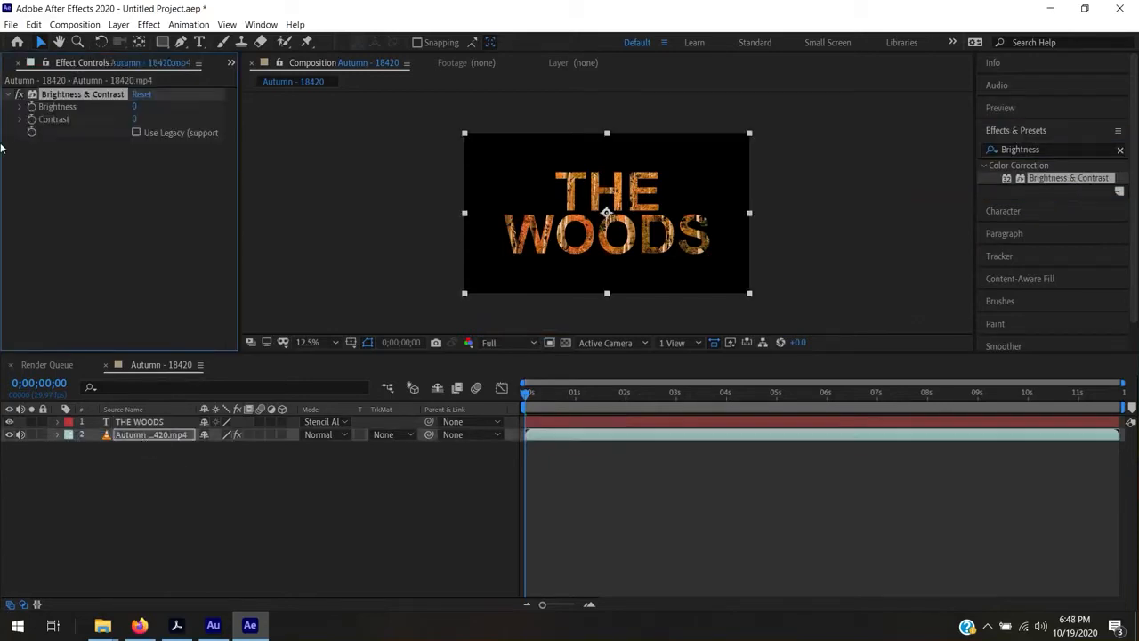
- Raise the autumn footage's Brightness to 141 and keep its Contrast at 0
drag(135, 107, 240, 105)
mouse_move(144, 118)
mouse_down()
mouse_move(233, 118)
mouse_move(143, 125)
mouse_up()
click(140, 120)
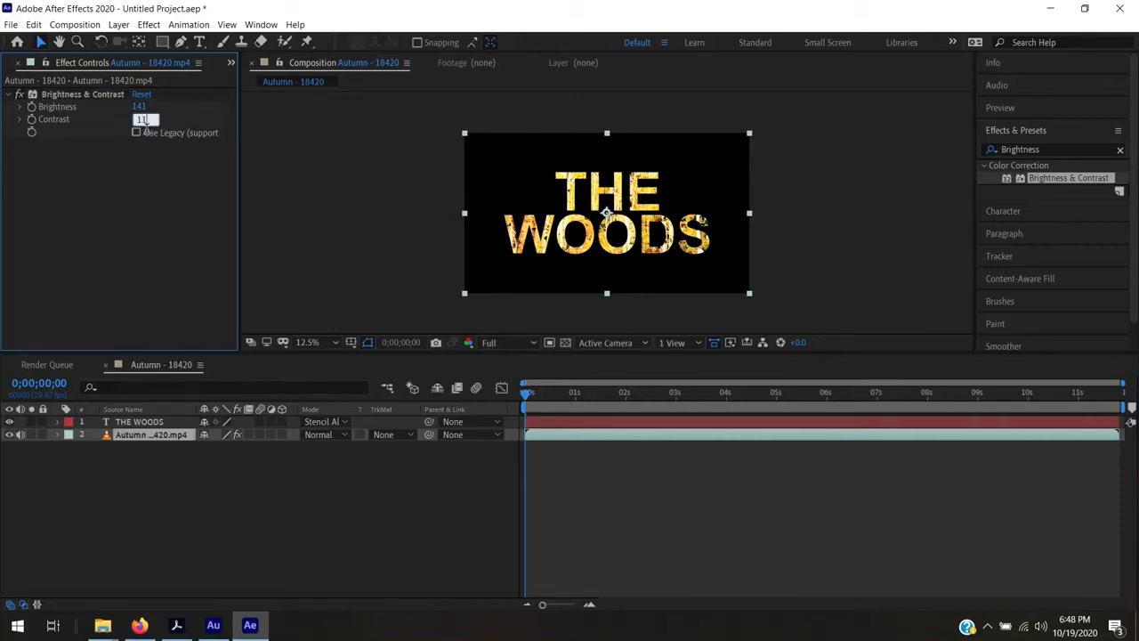
text(0)
key(Return)
click(109, 124)
- Search the effects for "hue" and add Hue/Saturation to the autumn footage layer
click(1041, 149)
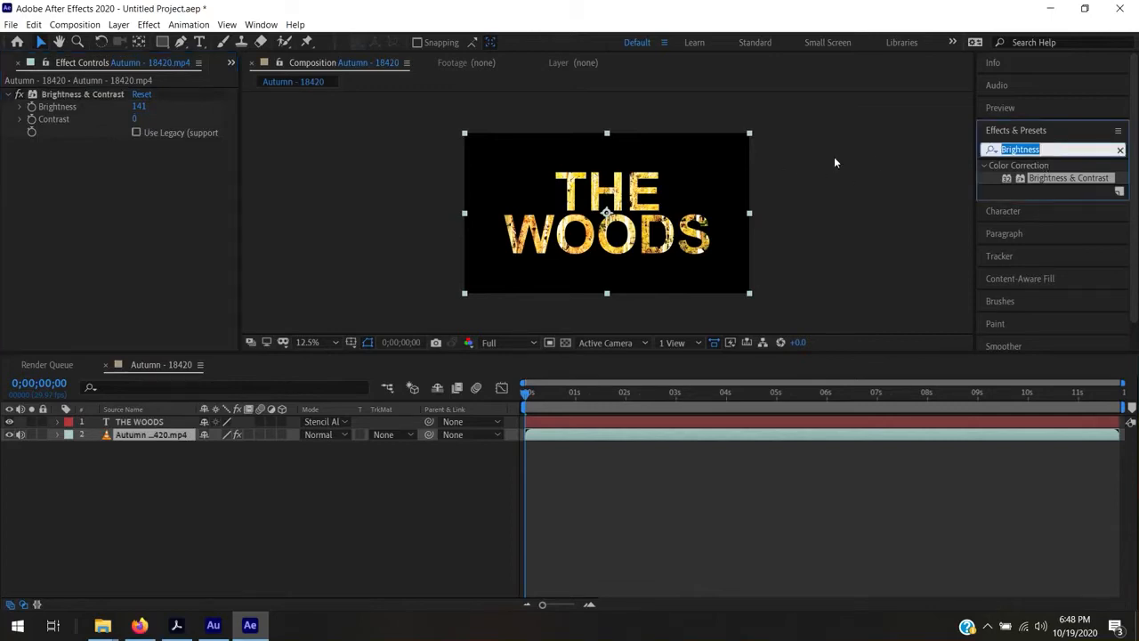
text(hue)
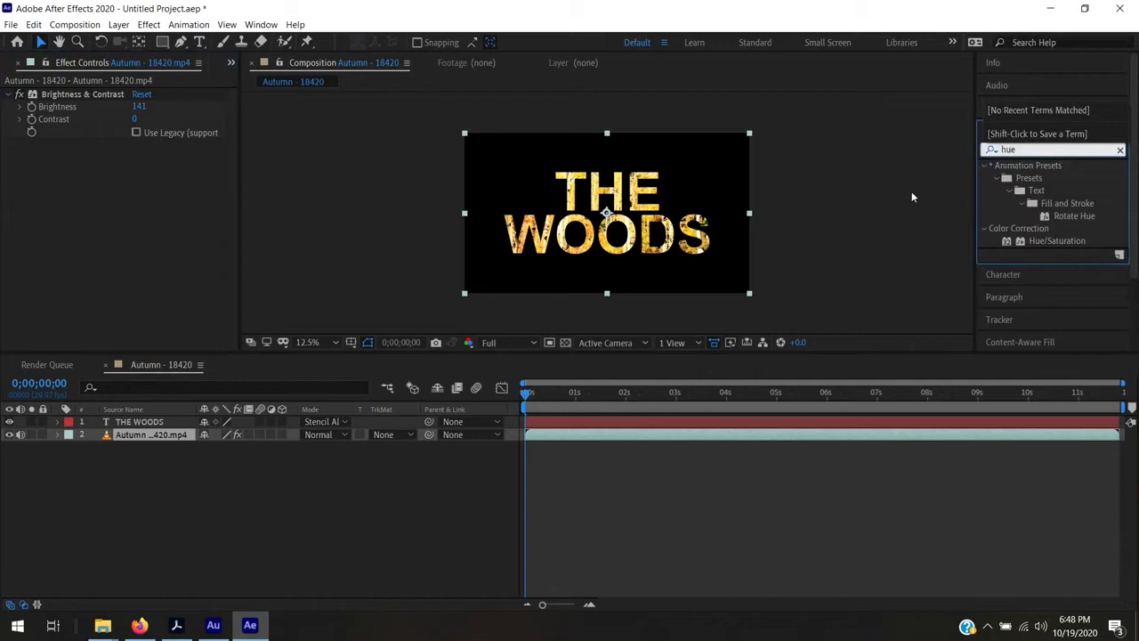
drag(1049, 239, 111, 226)
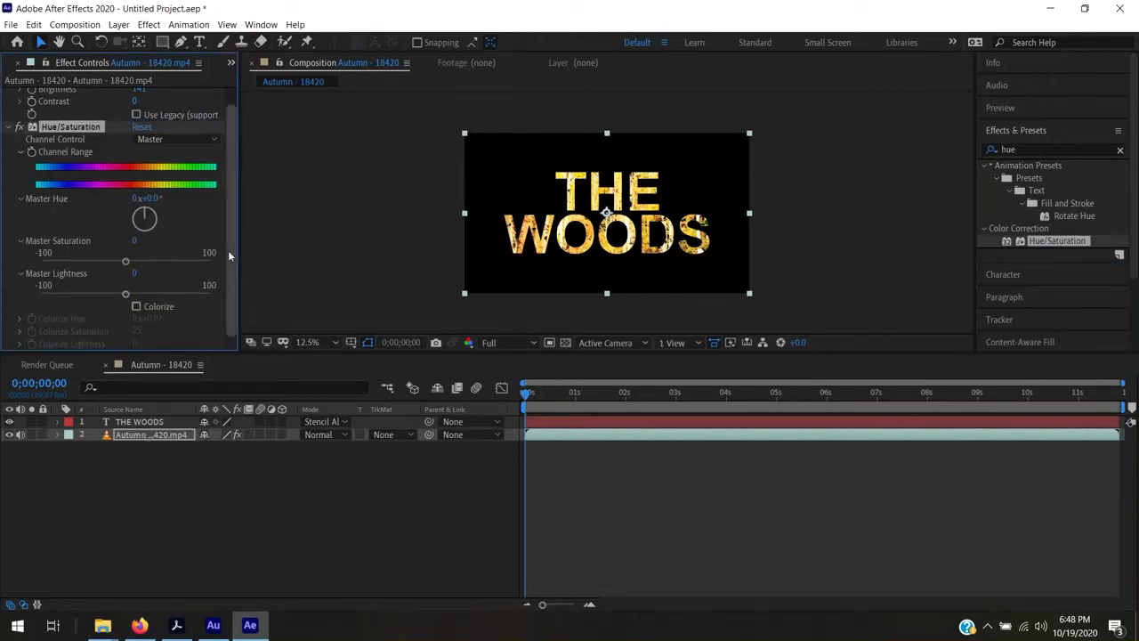
- Rotate the Master Hue of the autumn footage by about a quarter turn to give it a teal-green color
drag(234, 184, 228, 151)
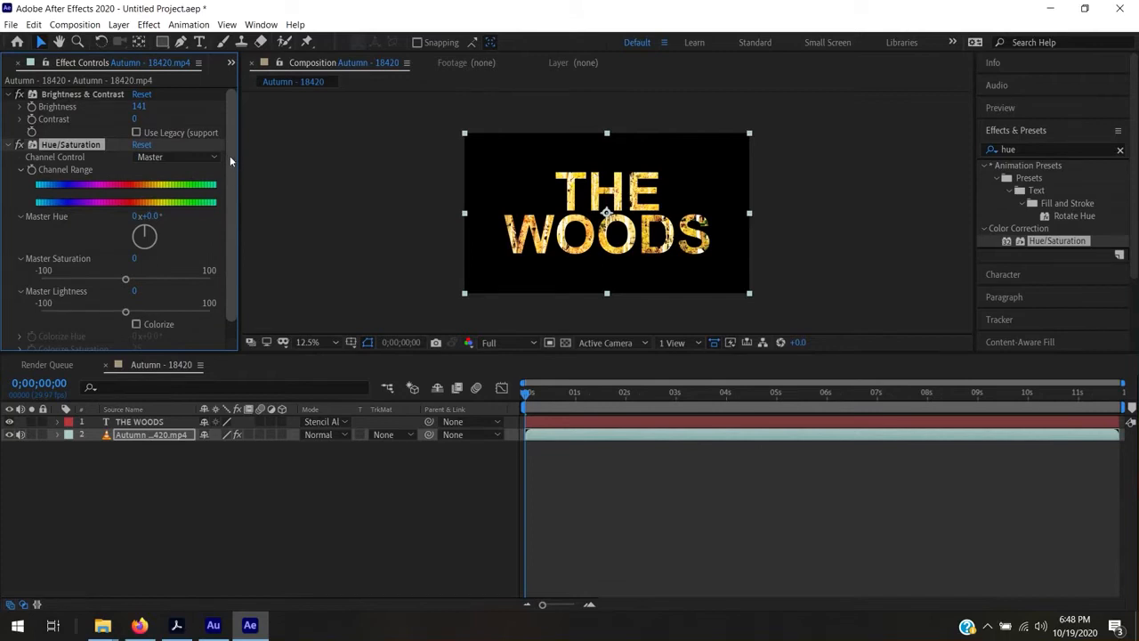
drag(228, 156, 232, 315)
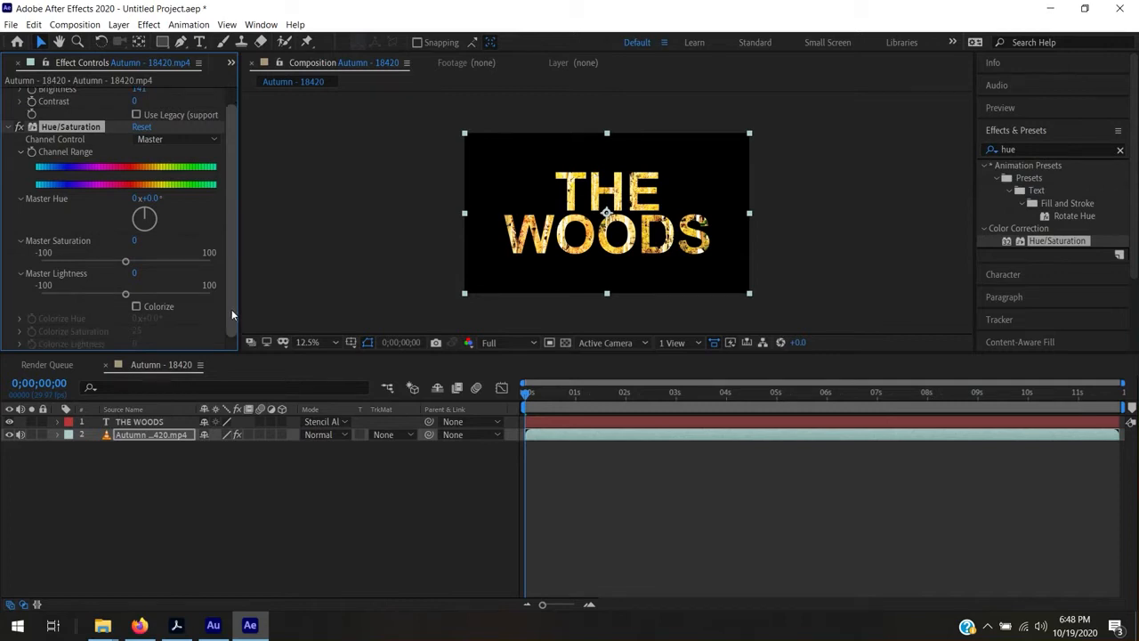
drag(148, 225, 208, 226)
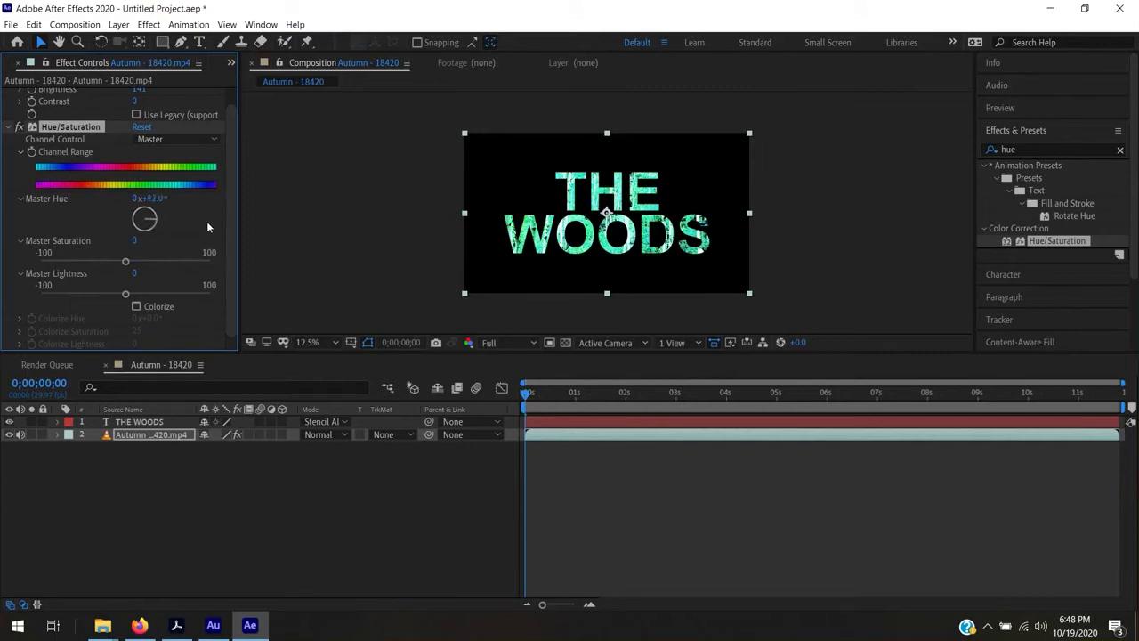
- Undo the Master Hue rotation on the autumn footage and lower its Master Saturation to -57
key(ctrl+z)
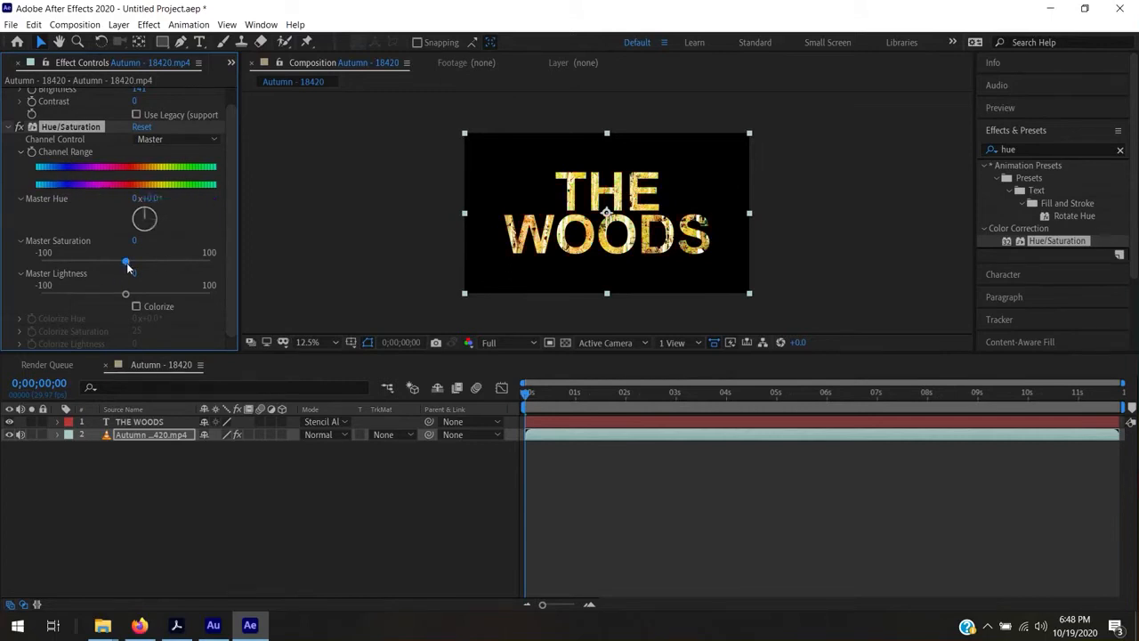
drag(125, 262, 81, 263)
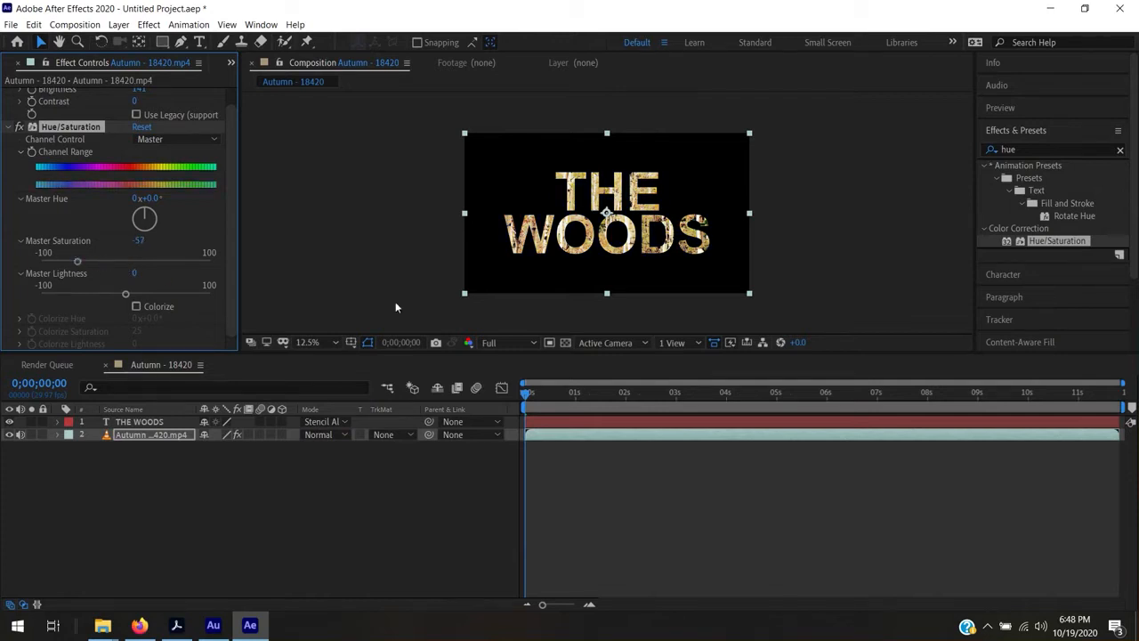
- Play a preview of the desaturated title, stop it and return the playhead to the start
key(space)
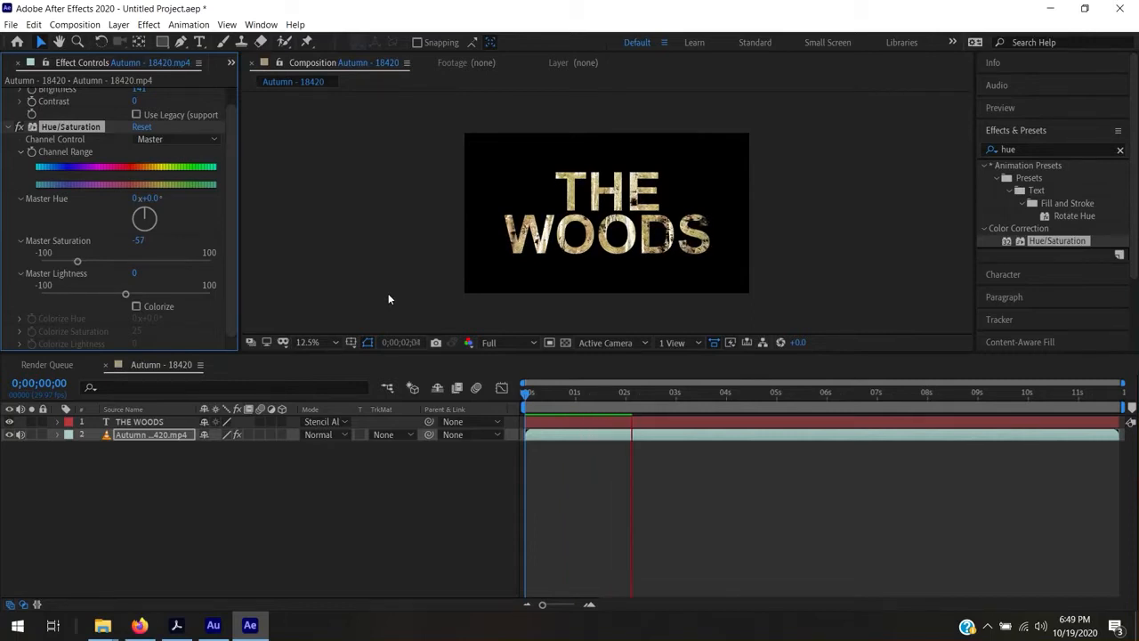
key(space)
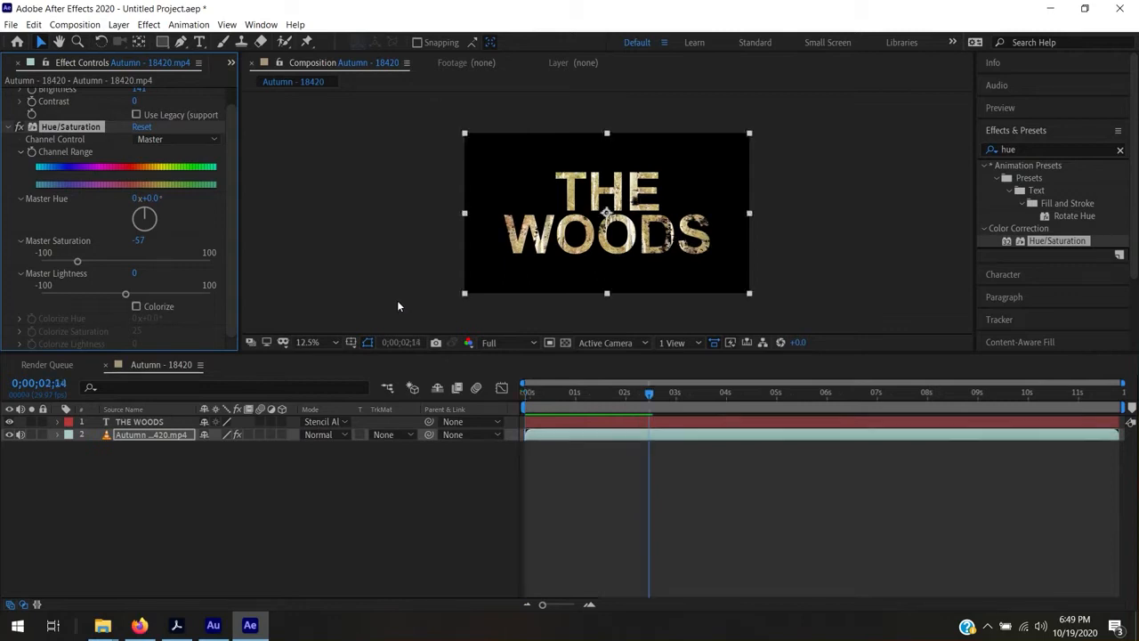
click(527, 392)
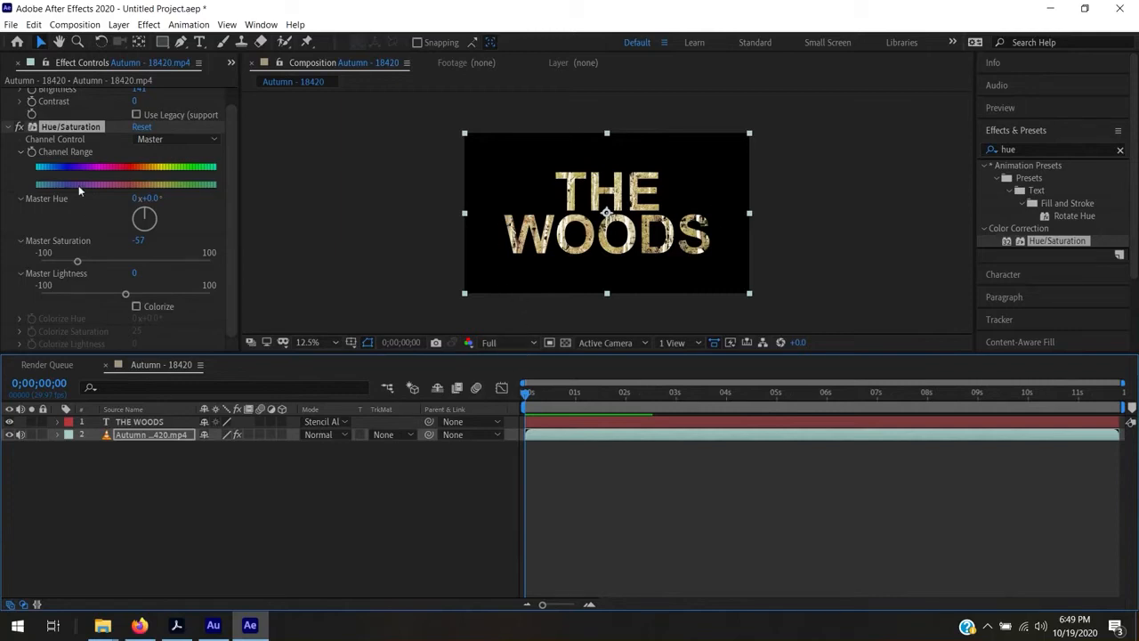
- Show the project's list of footage and compositions in place of the effect controls, with no item selected
click(232, 63)
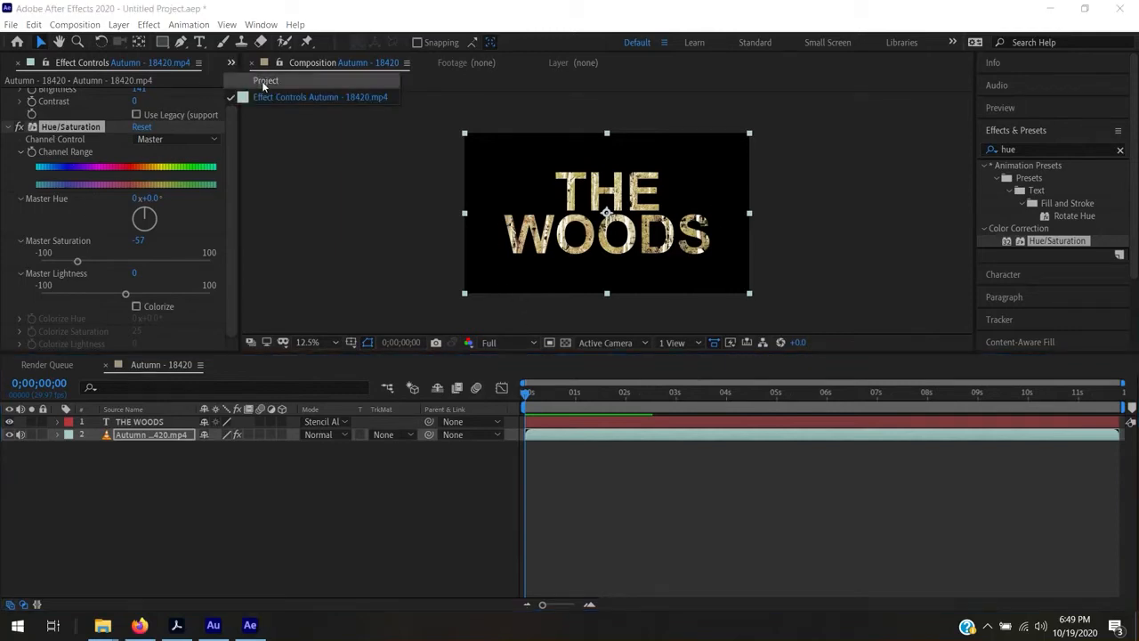
click(265, 81)
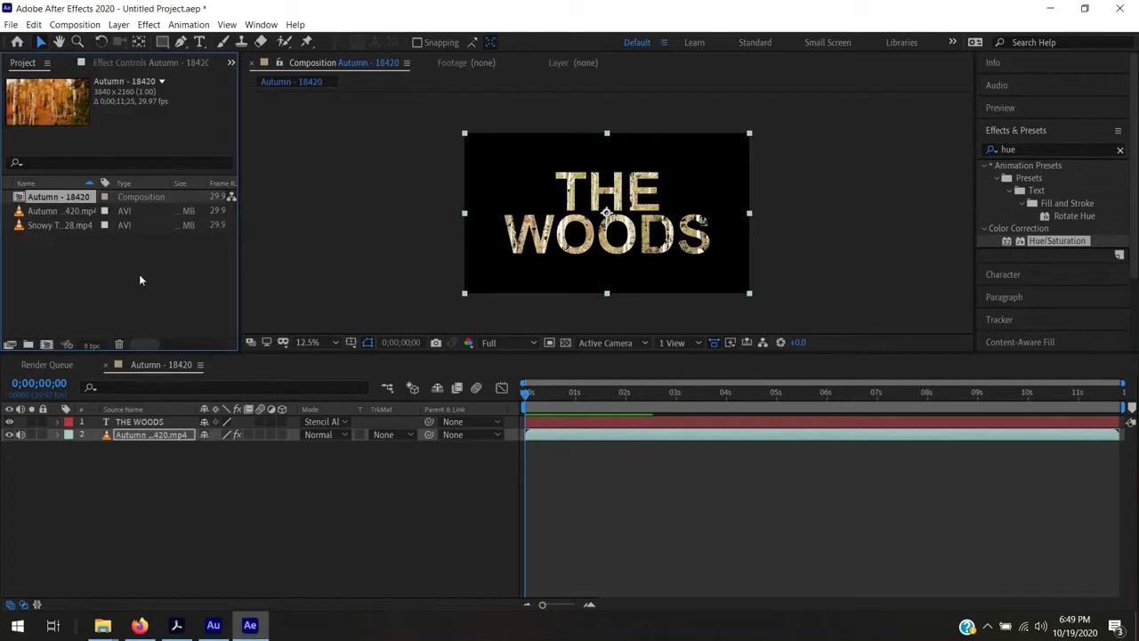
click(85, 255)
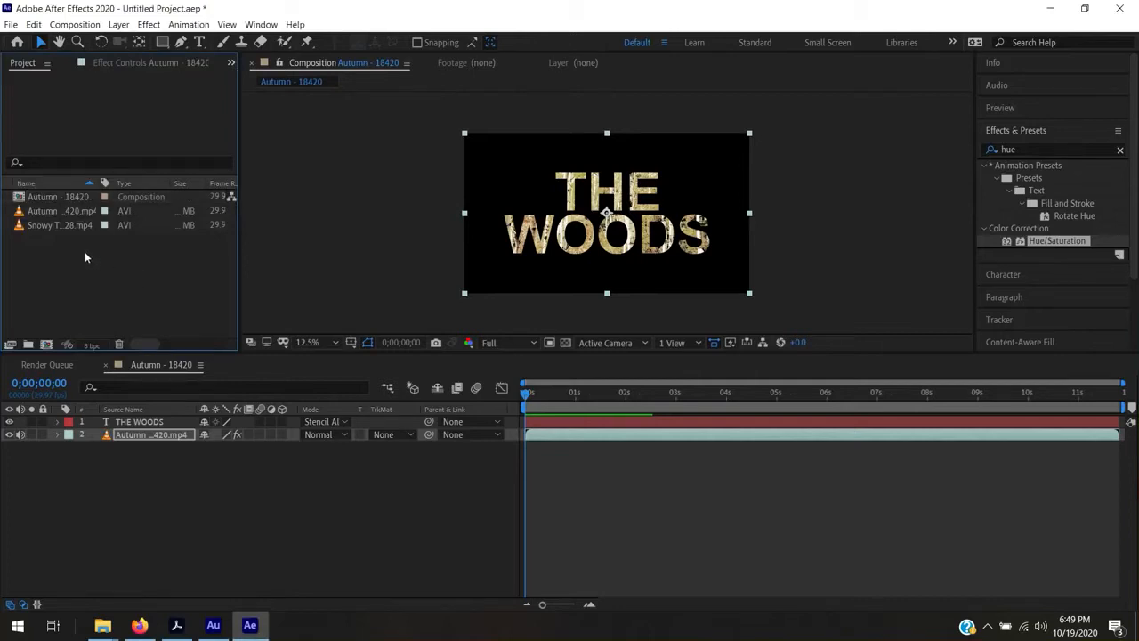
- Try placing the Snowy Trees footage in the timeline beneath the autumn footage layer as a background
click(138, 421)
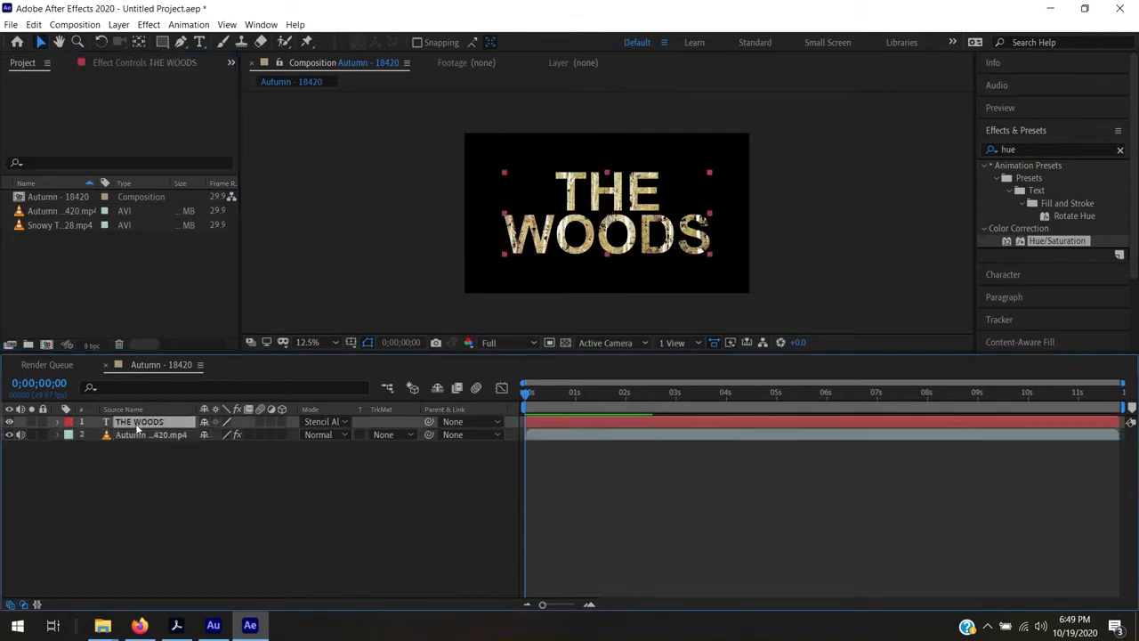
click(67, 257)
click(53, 226)
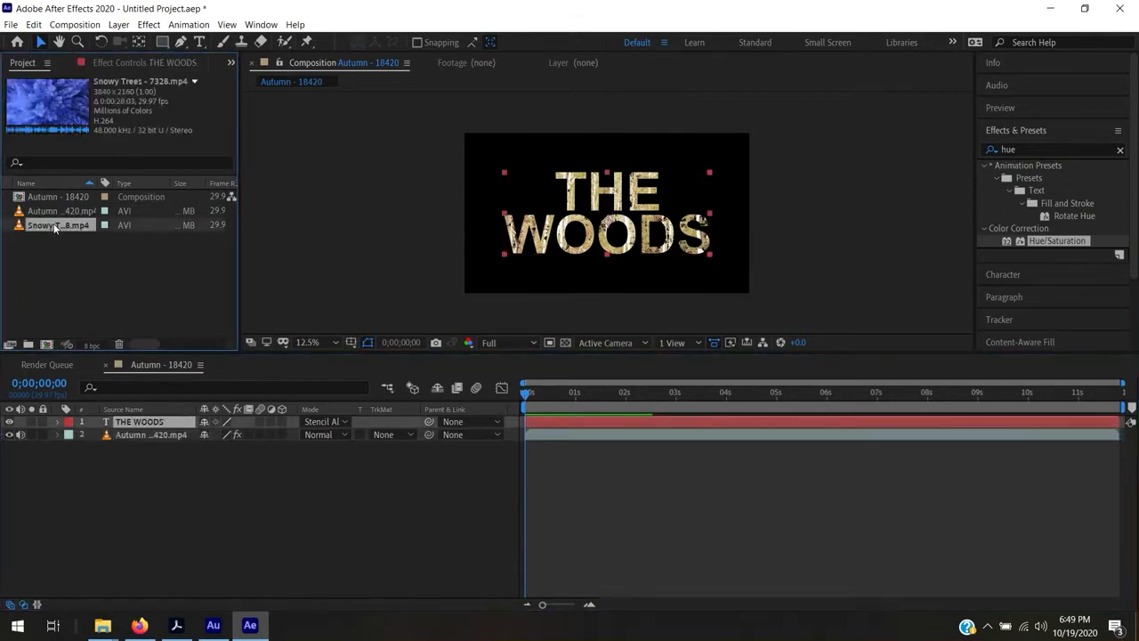
drag(53, 226, 160, 471)
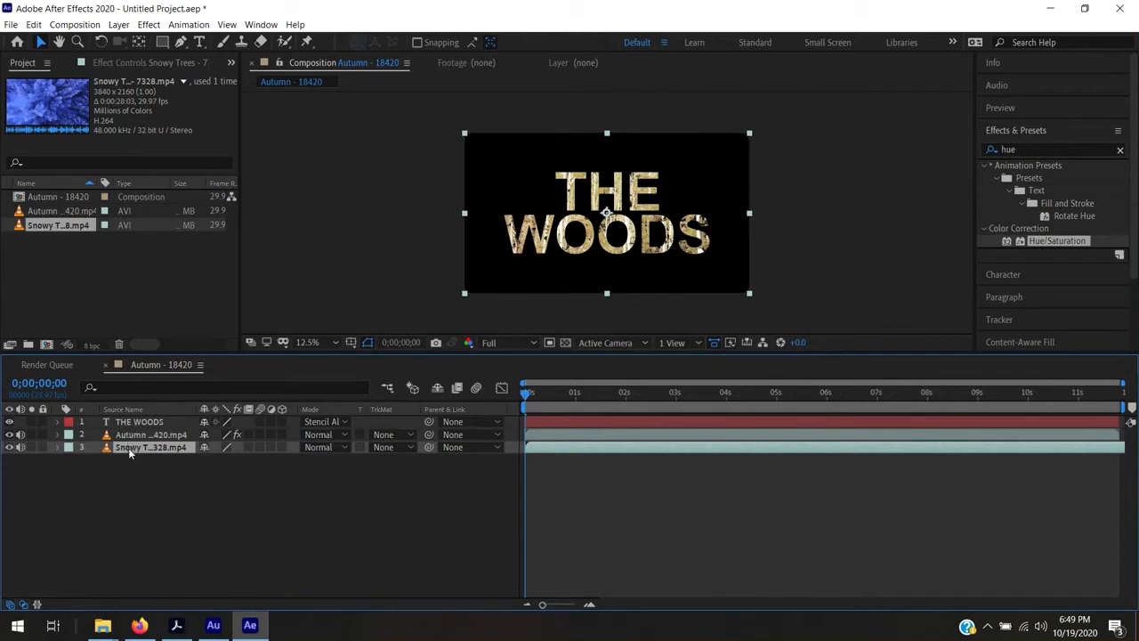
- Delete the Snowy Trees layer from the composition
click(133, 472)
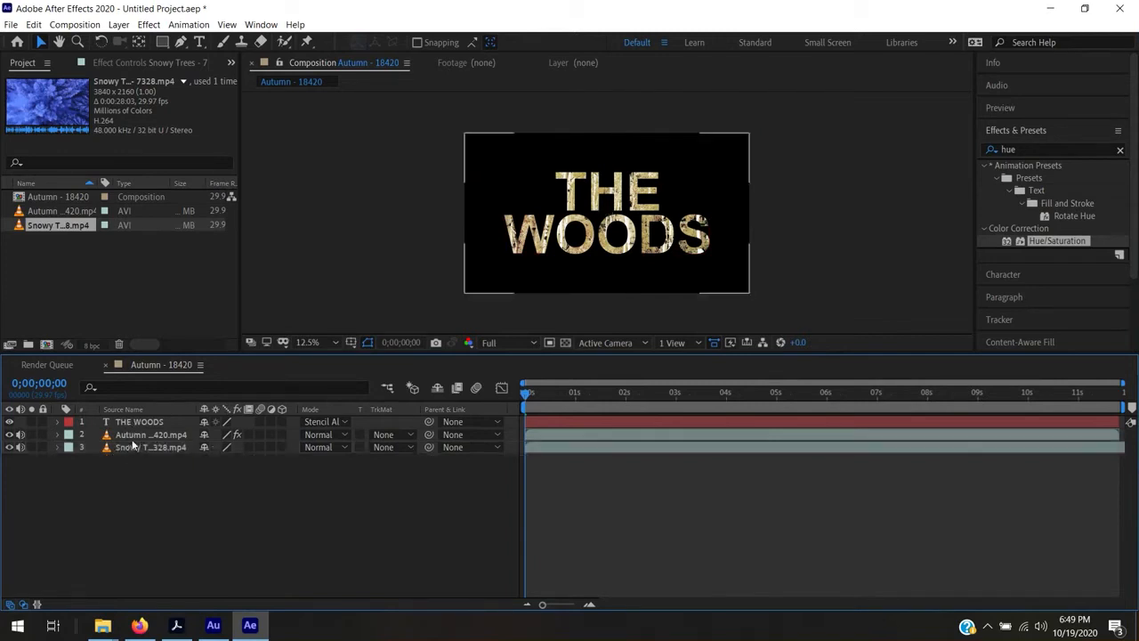
click(132, 438)
click(133, 447)
key(Delete)
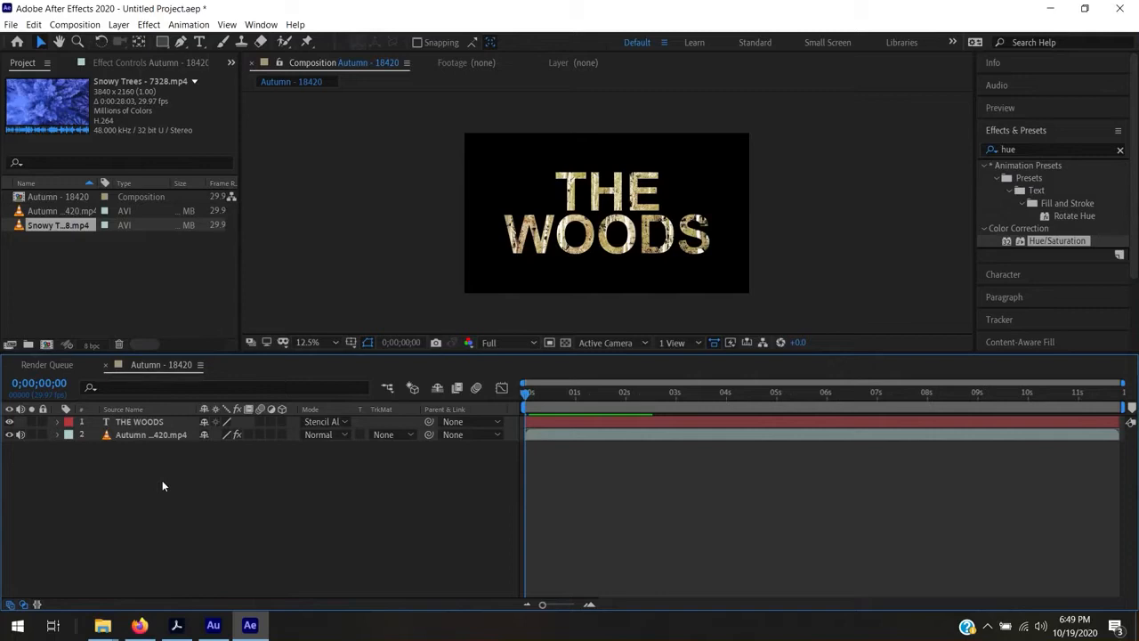
- Pre-compose the THE WOODS text and autumn footage layers into a composition named TEXT, moving all attributes into it
drag(184, 503, 116, 417)
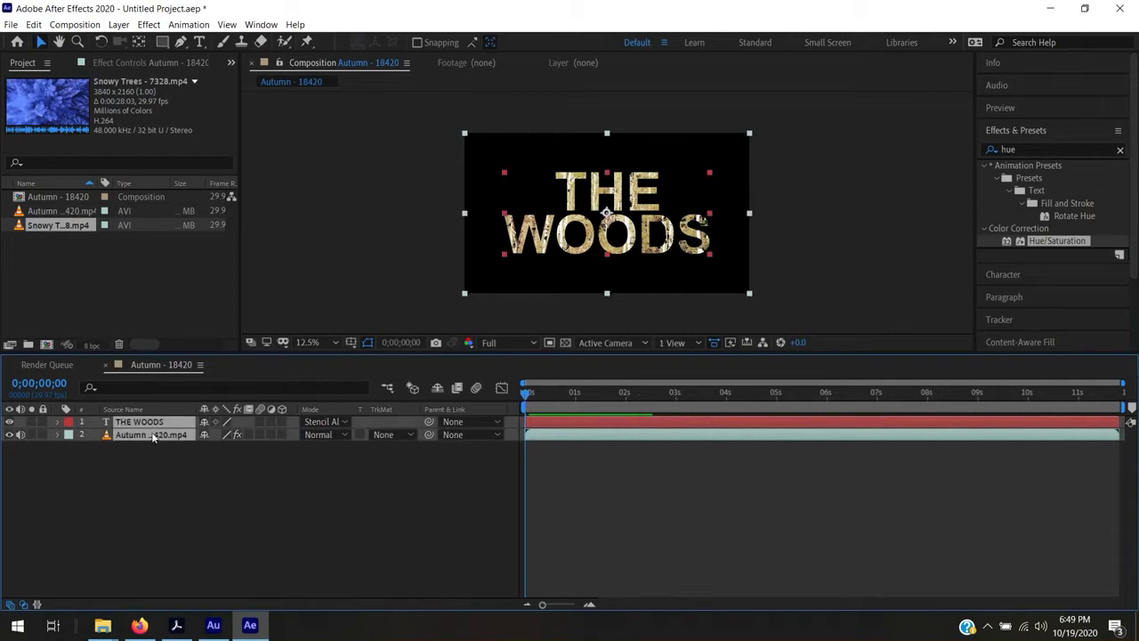
right_click(152, 436)
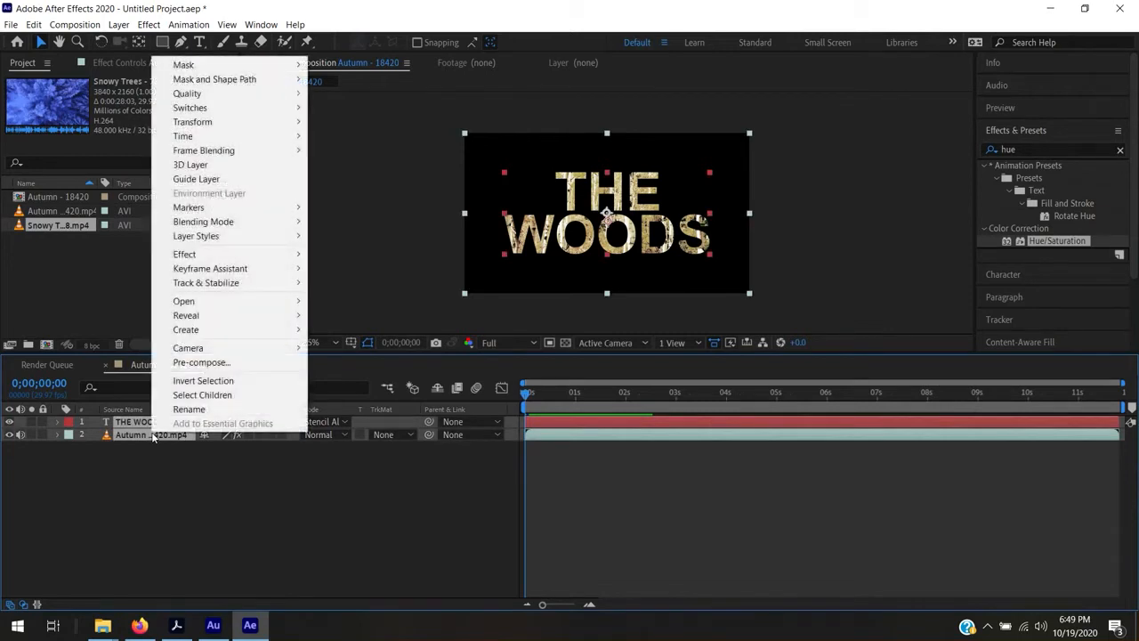
click(196, 363)
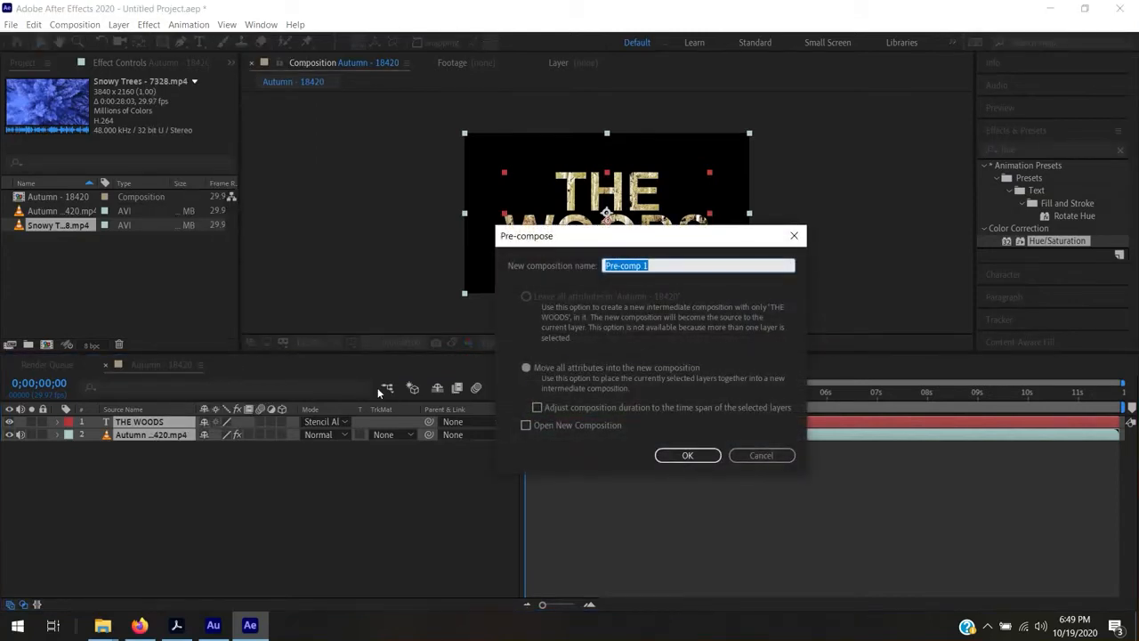
text(TEXT)
click(534, 365)
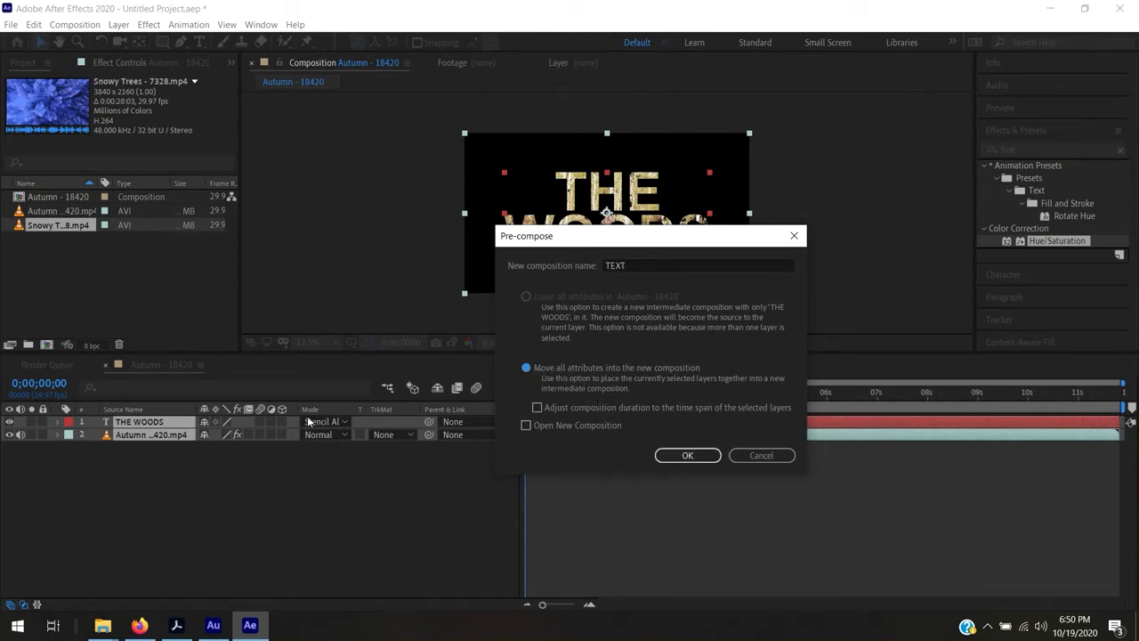
click(686, 456)
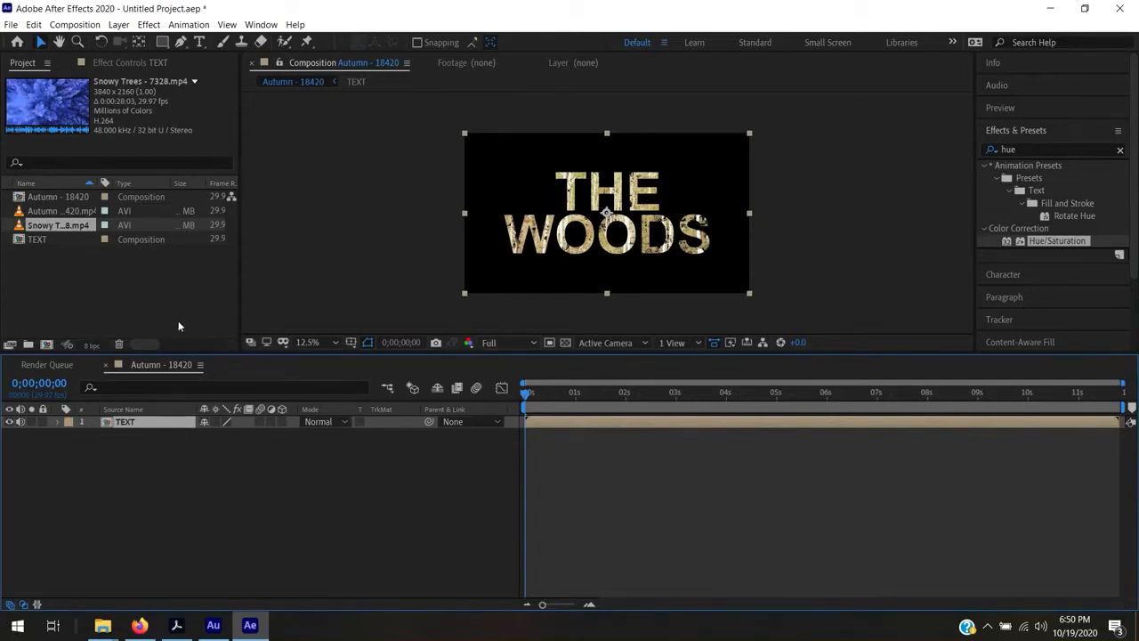
- Add the Snowy Trees footage to the timeline beneath the TEXT precomp as the background
drag(28, 224, 60, 223)
click(69, 264)
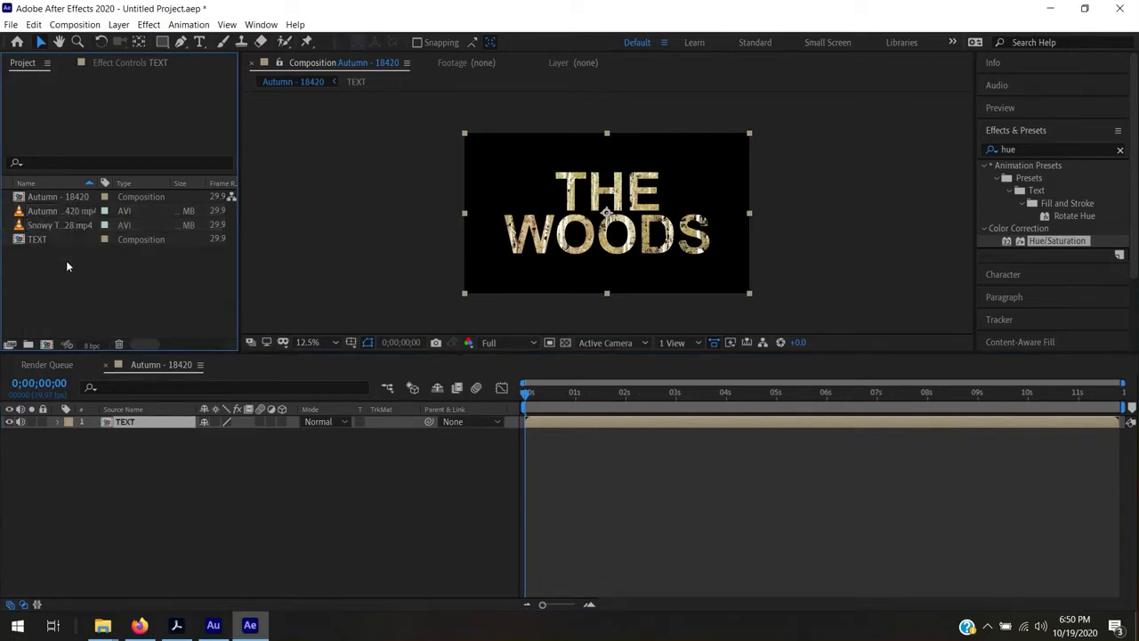
click(49, 227)
drag(49, 227, 219, 496)
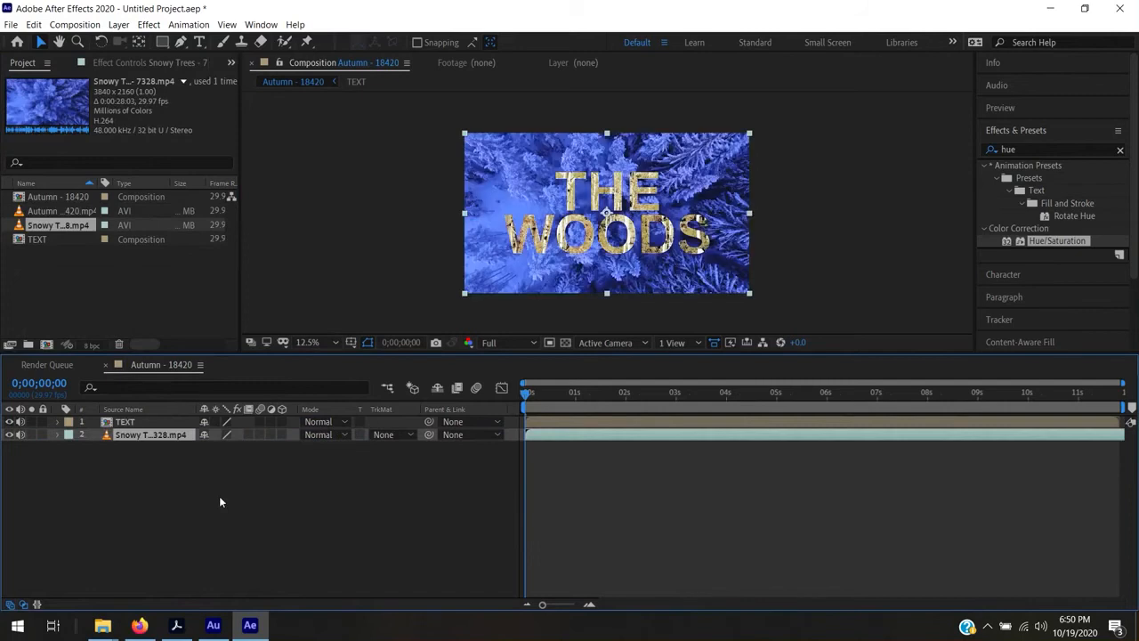
- Preview the title over the snowy background and return the playhead to the start
key(space)
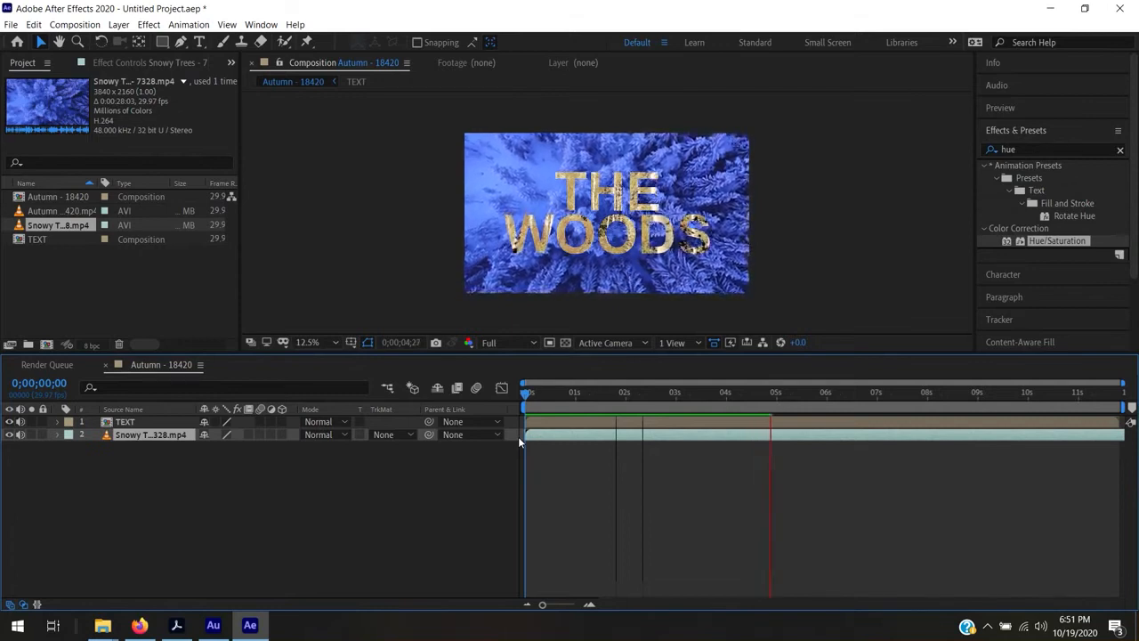
click(587, 401)
drag(526, 403, 361, 463)
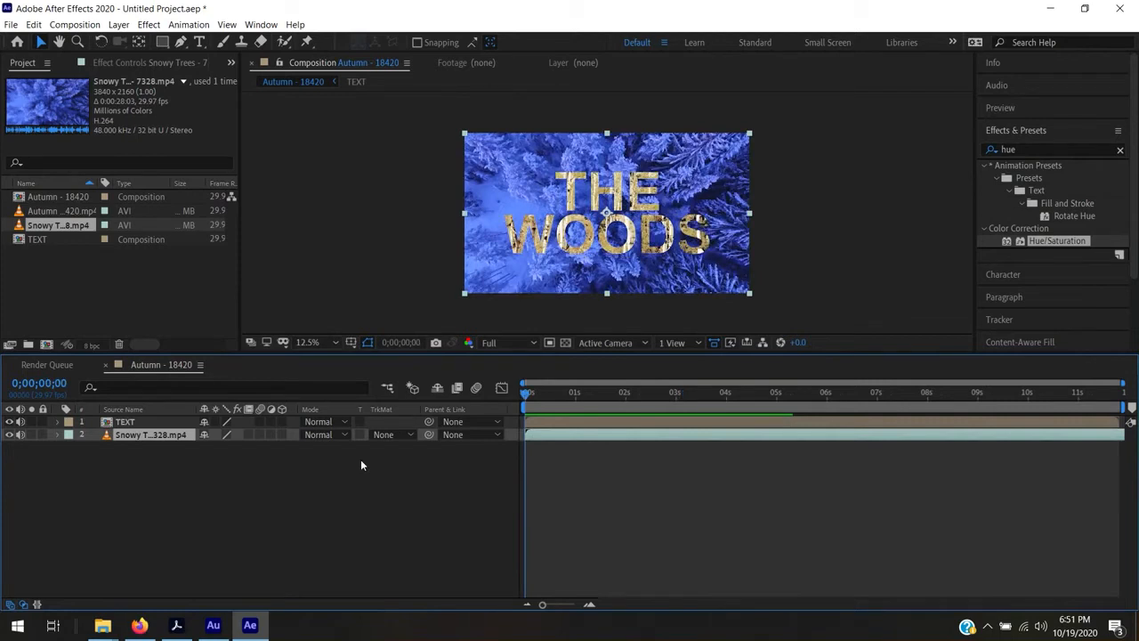
- Save the project as TEXT CUTOUT in the G&E 1 folder
key(ctrl+s)
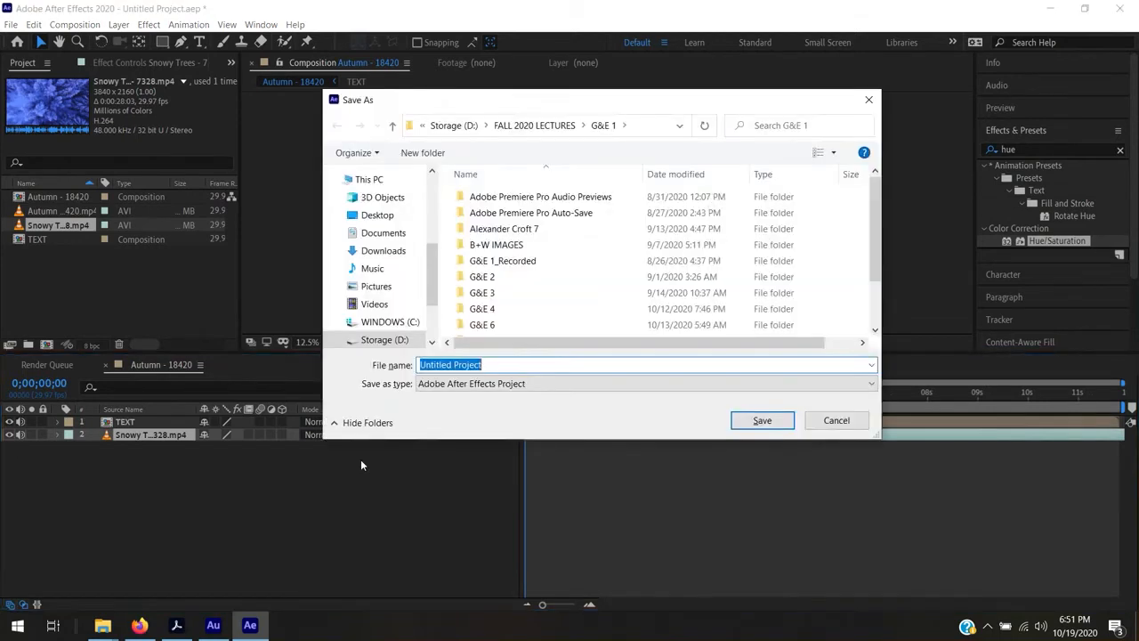
text(TEXT)
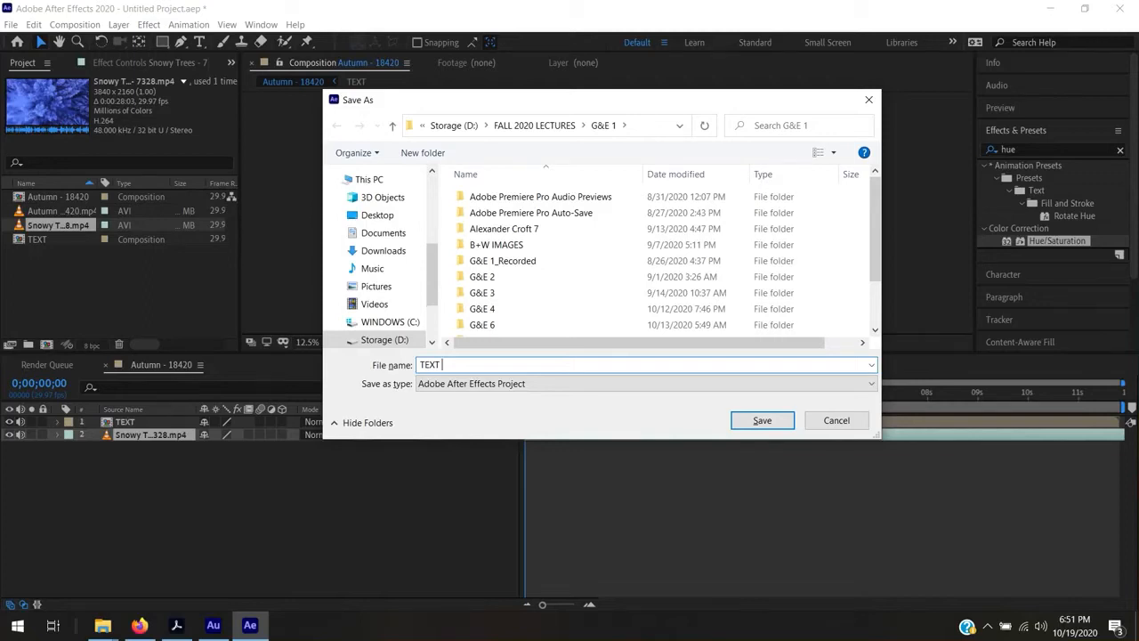
text(CUTOUT)
click(762, 421)
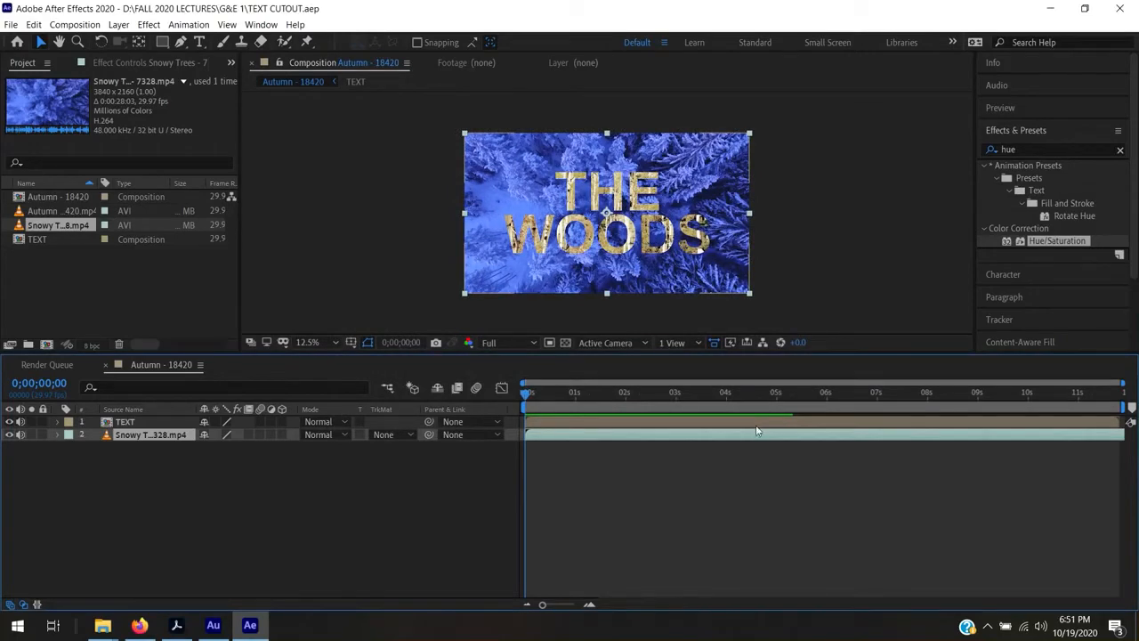
- Open the TEXT precomp to examine its text and footage layers, and return to the Autumn - 18420 composition
double_click(133, 424)
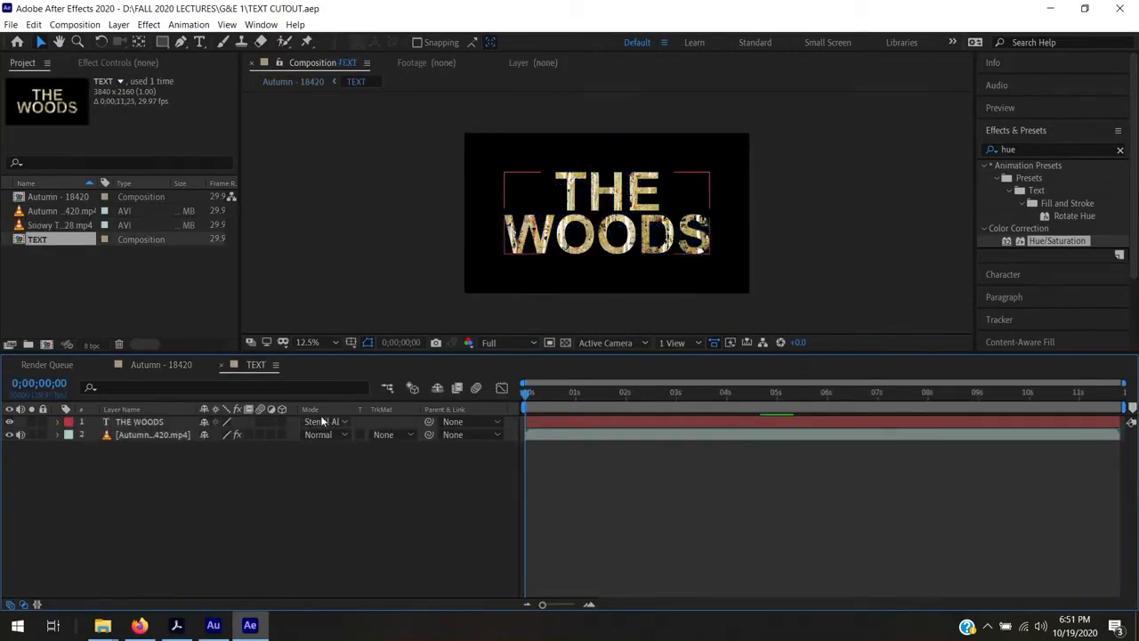
click(231, 467)
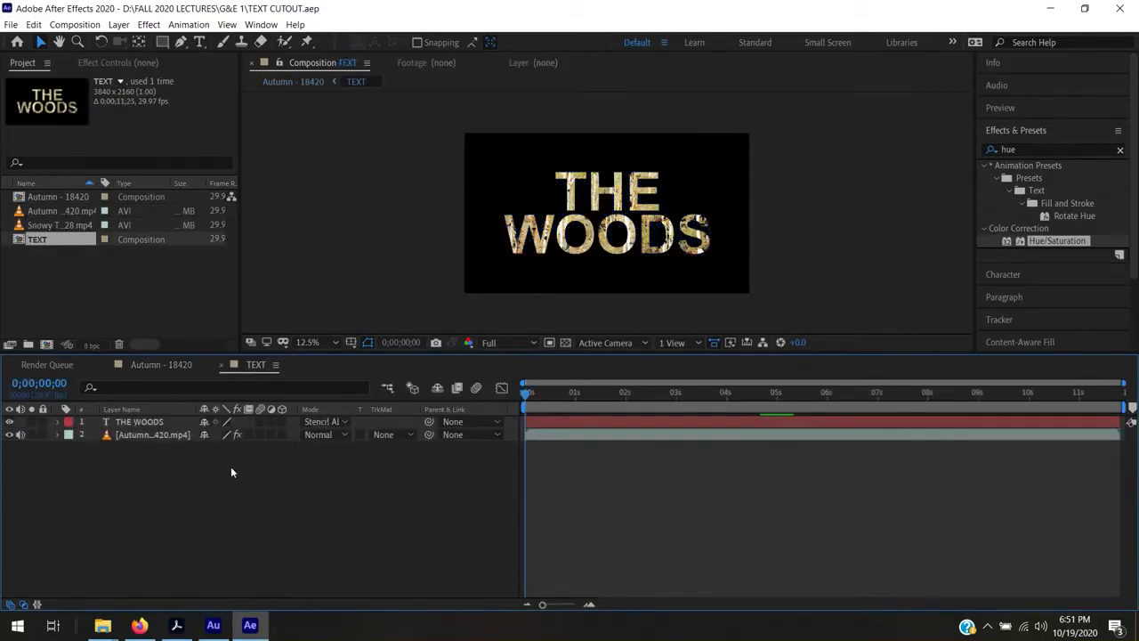
click(142, 367)
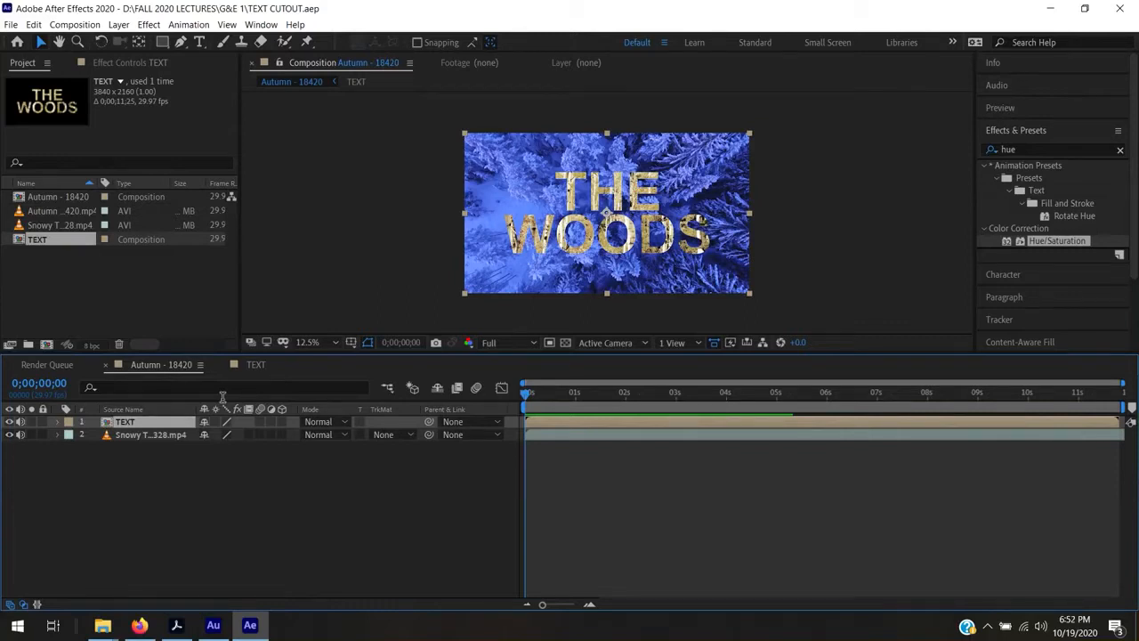
- Create a new, empty project
click(11, 24)
mouse_move(27, 40)
click(272, 41)
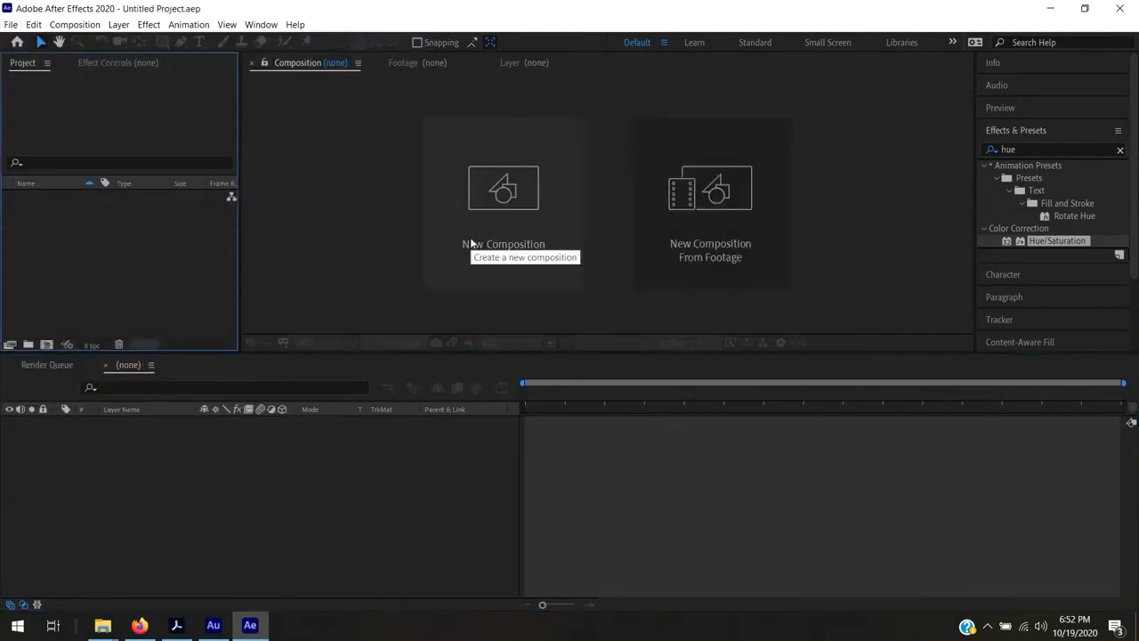
- Start a new composition named "3d Text" with a frame rate of 23.976 fps, keeping the UHD 4K 23.976 preset
click(505, 183)
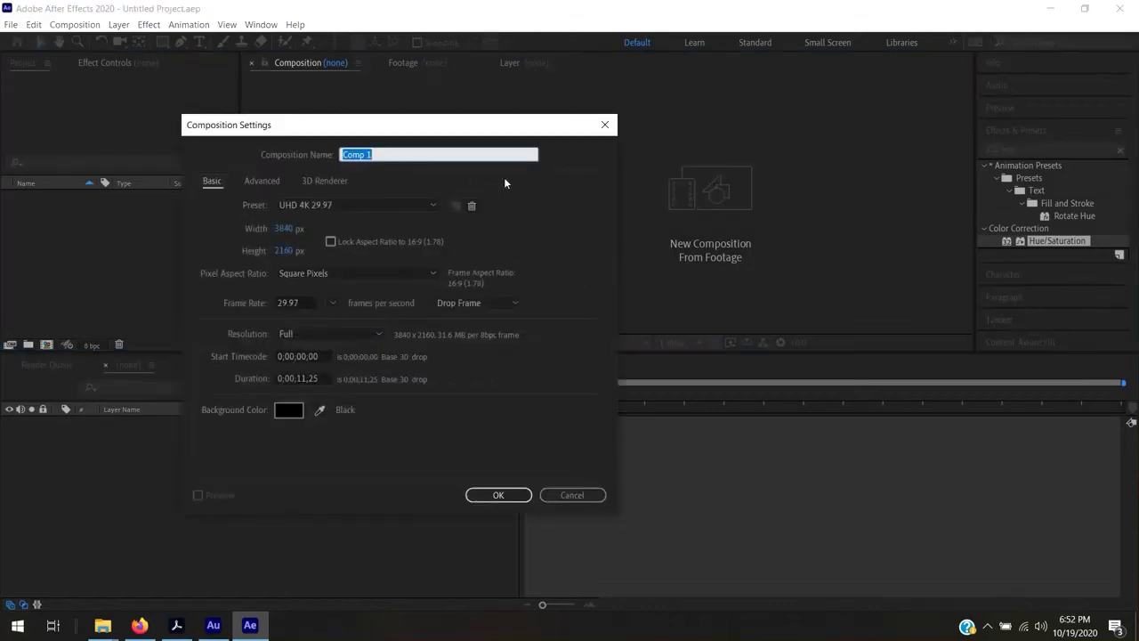
text(3d Text)
click(333, 304)
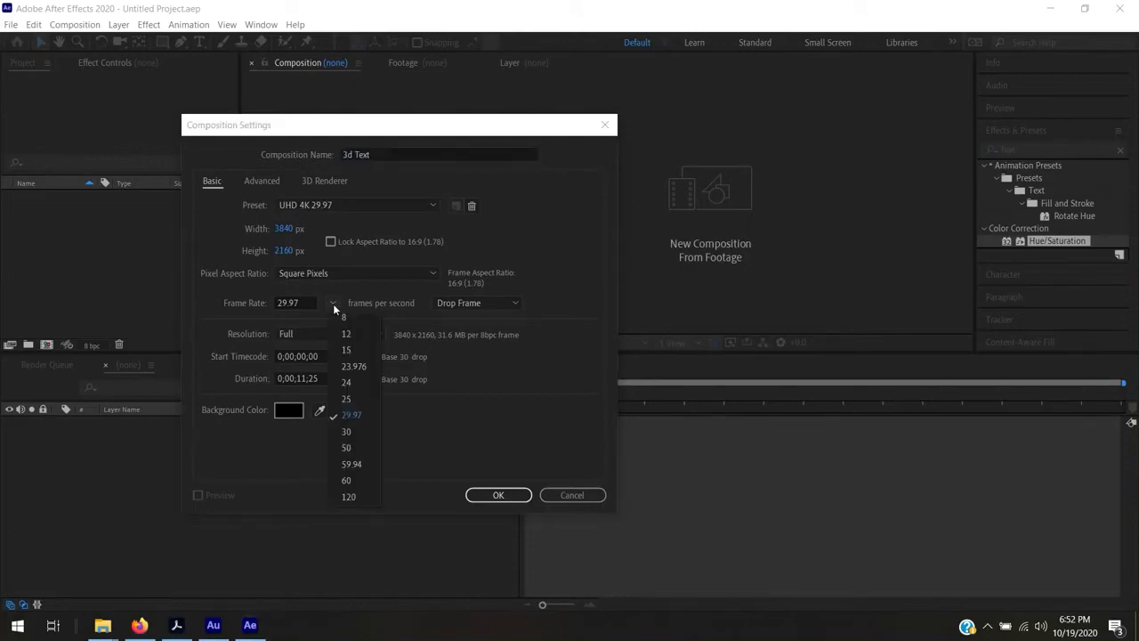
click(367, 368)
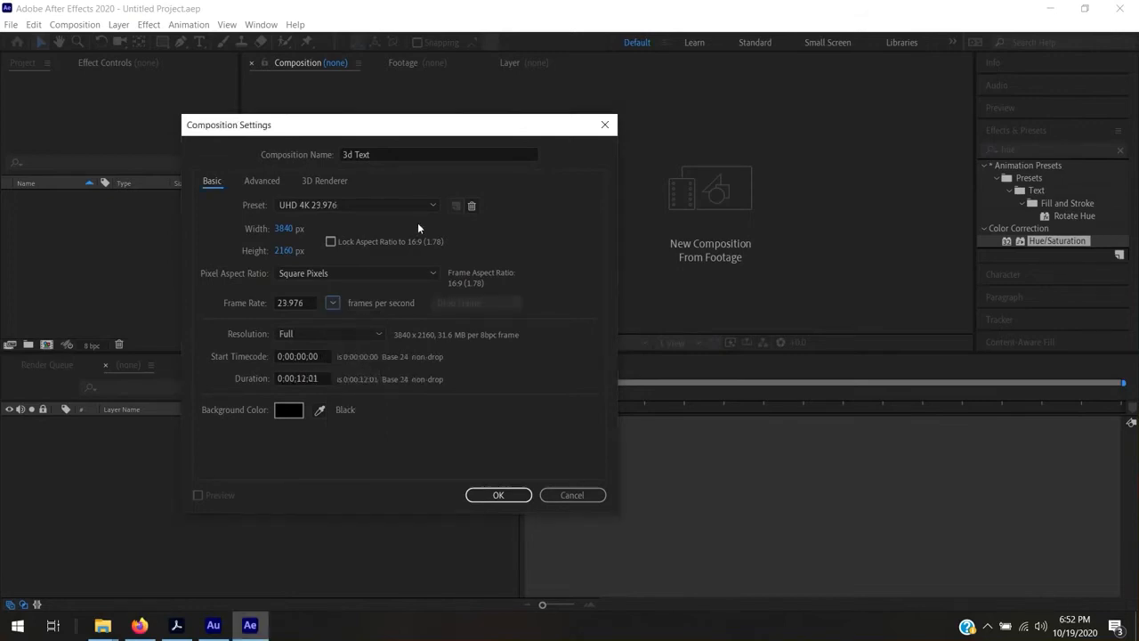
click(430, 204)
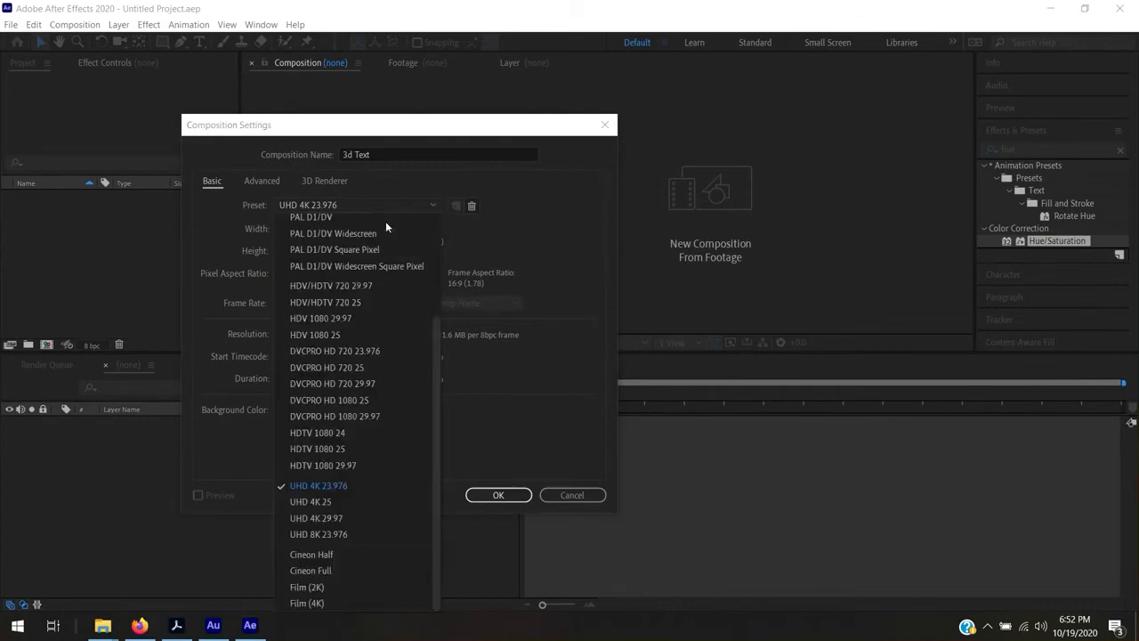
click(351, 201)
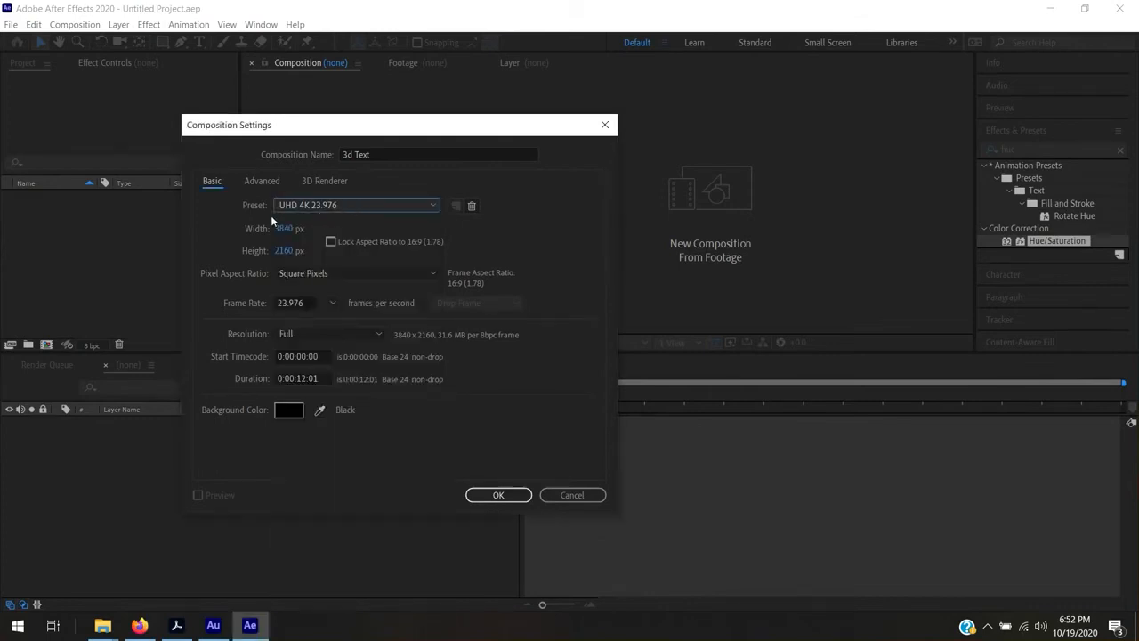
- Set the new composition's size to 1920 px wide and 1080 px high
click(283, 228)
text(1920)
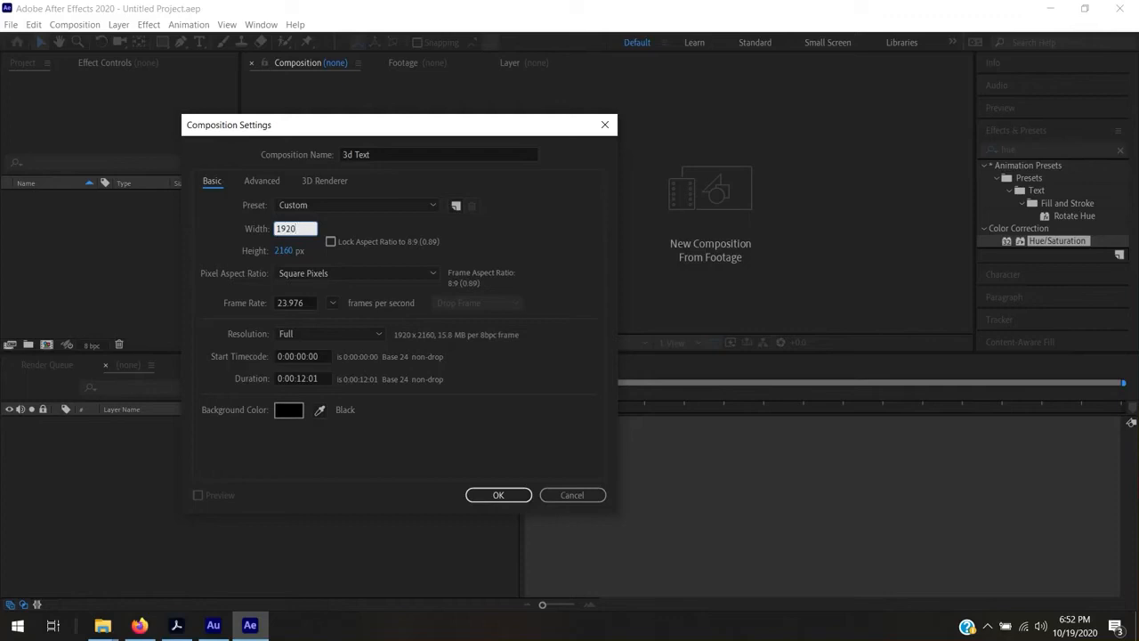
click(284, 252)
text(1080)
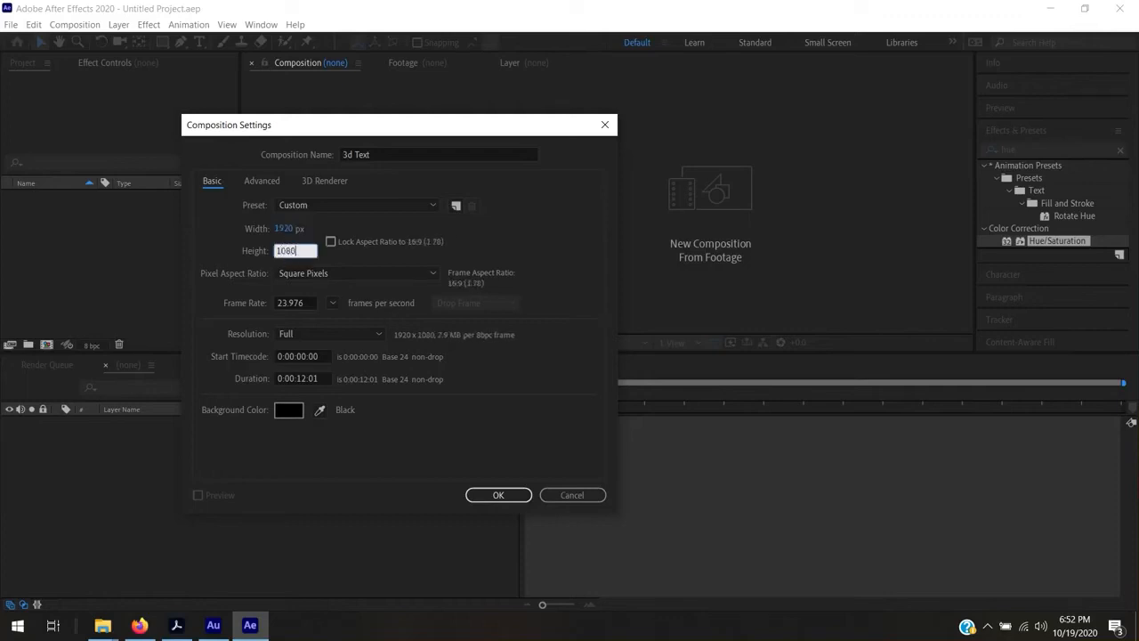
click(424, 449)
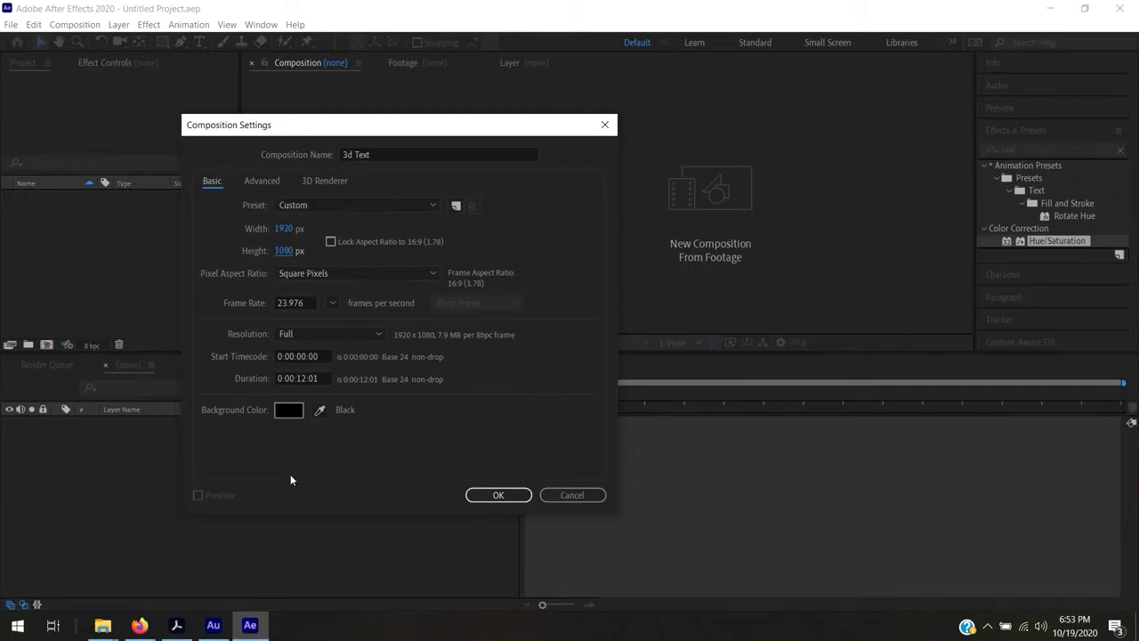
- Change the composition's 3D renderer from Classic 3D to CINEMA 4D
click(343, 181)
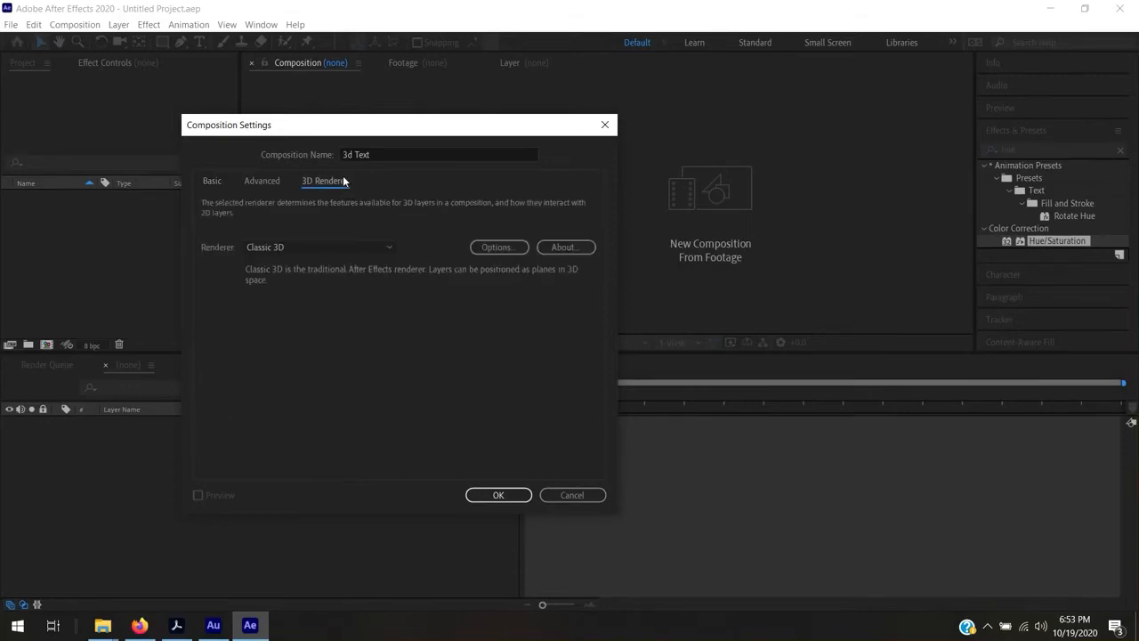
click(359, 249)
click(360, 248)
click(360, 248)
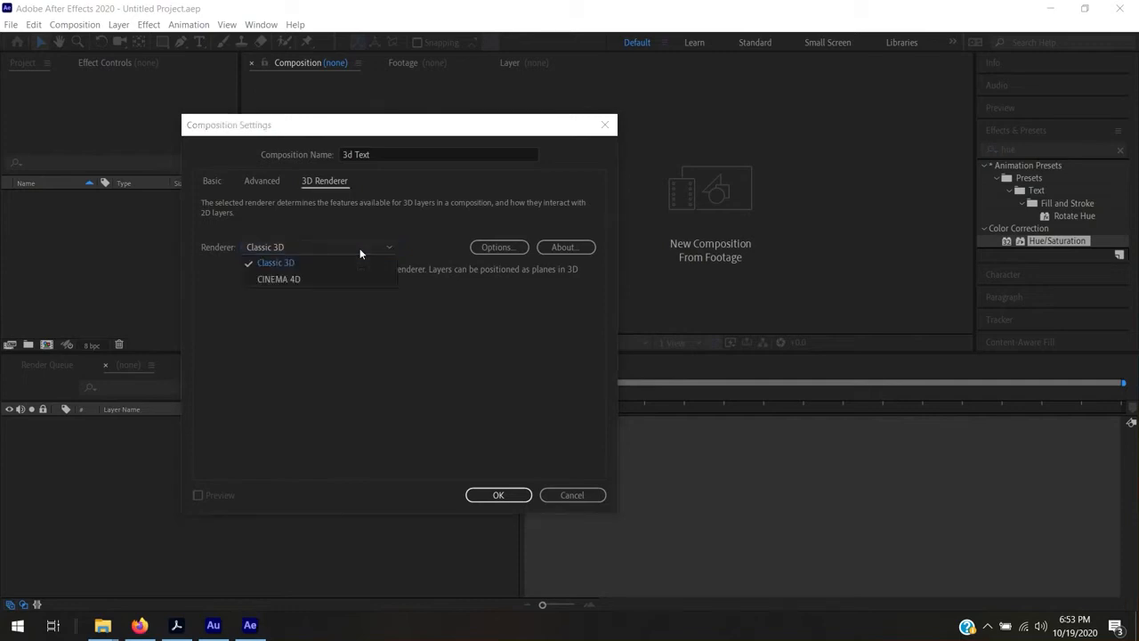
click(360, 249)
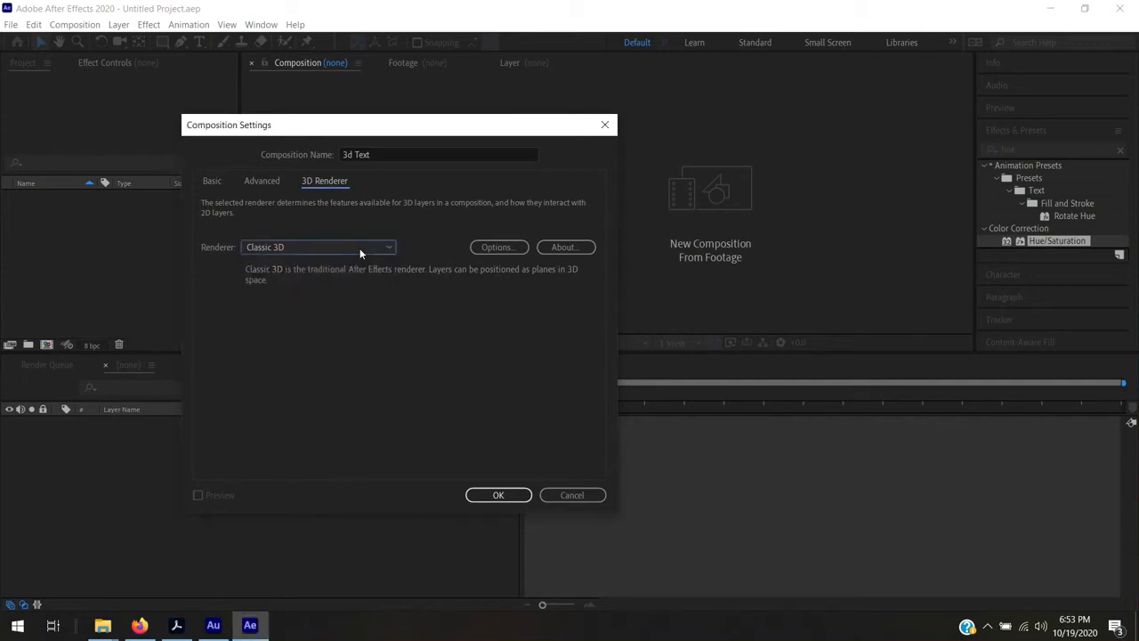
click(359, 249)
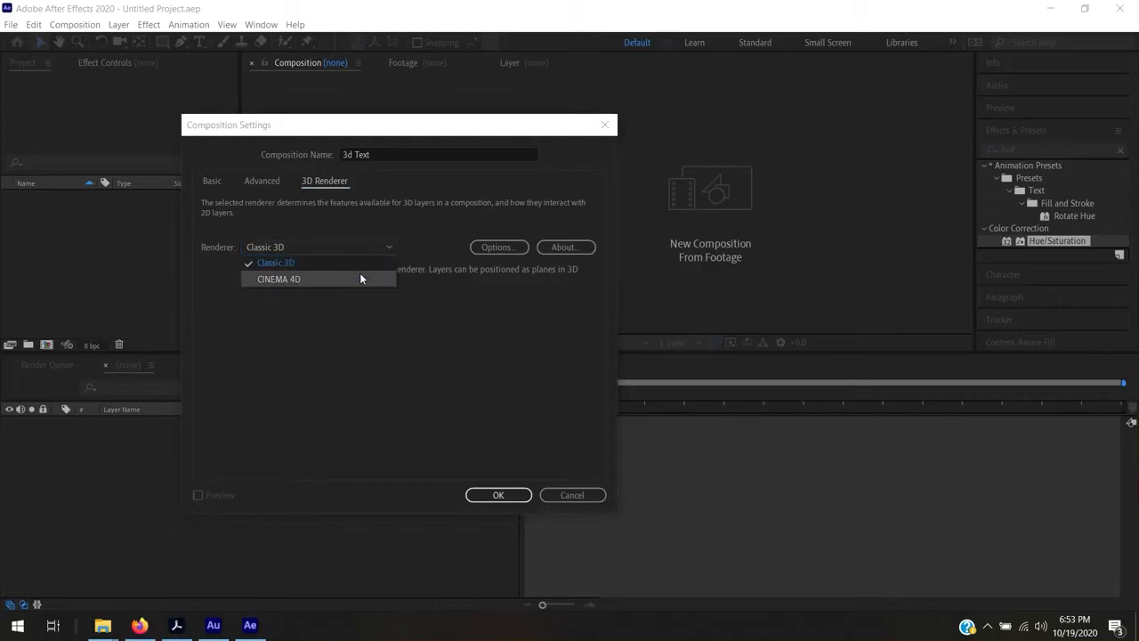
click(359, 274)
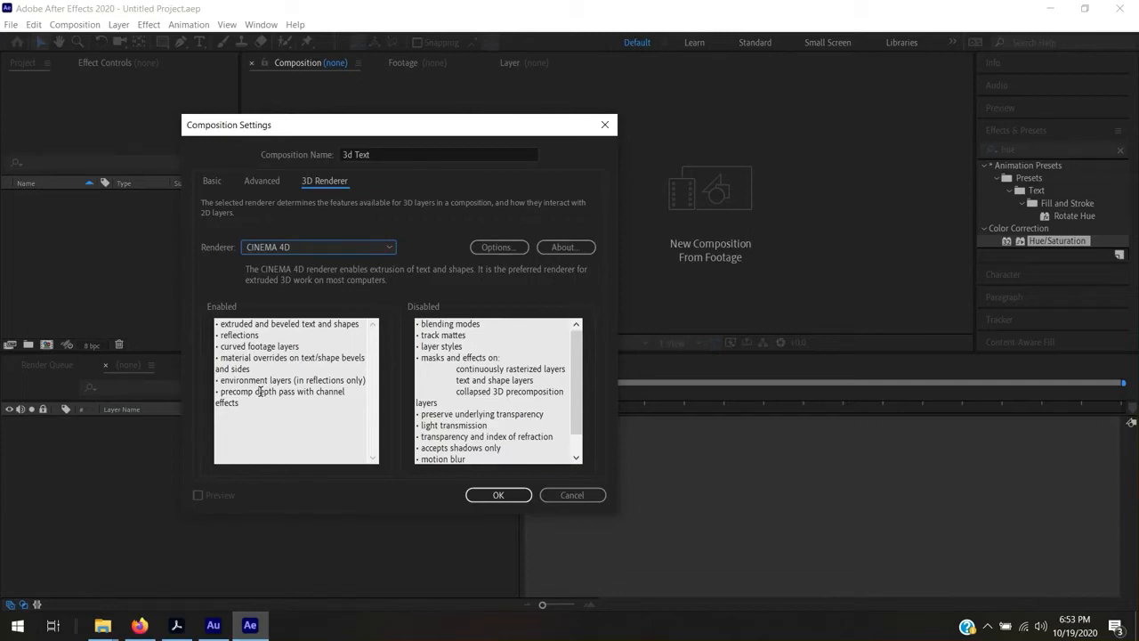
- Review the features the CINEMA 4D renderer enables and disables, and create the composition with these settings
drag(223, 326, 313, 335)
click(314, 334)
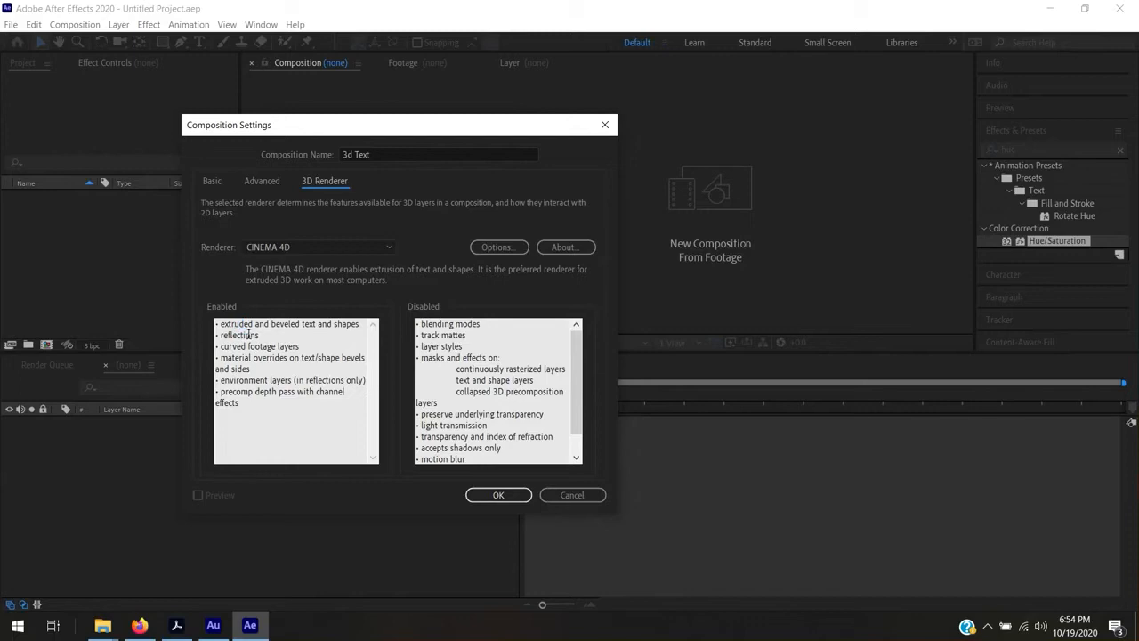
drag(276, 328, 292, 339)
click(280, 367)
mouse_move(575, 377)
mouse_down()
mouse_move(575, 400)
mouse_move(574, 356)
mouse_up()
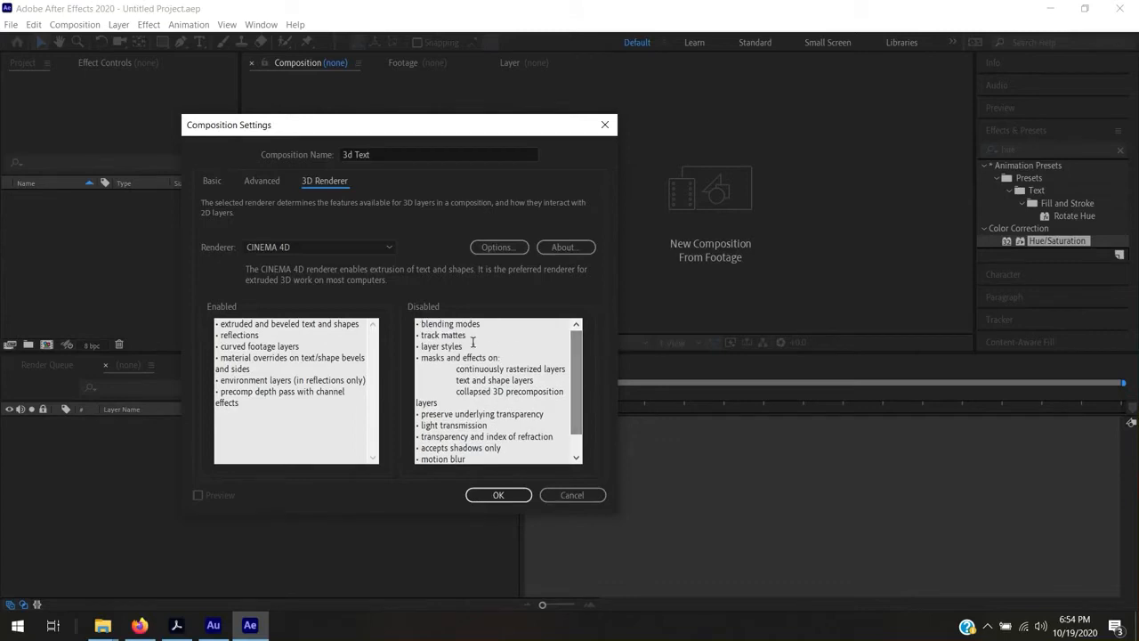
drag(480, 324, 396, 328)
click(476, 381)
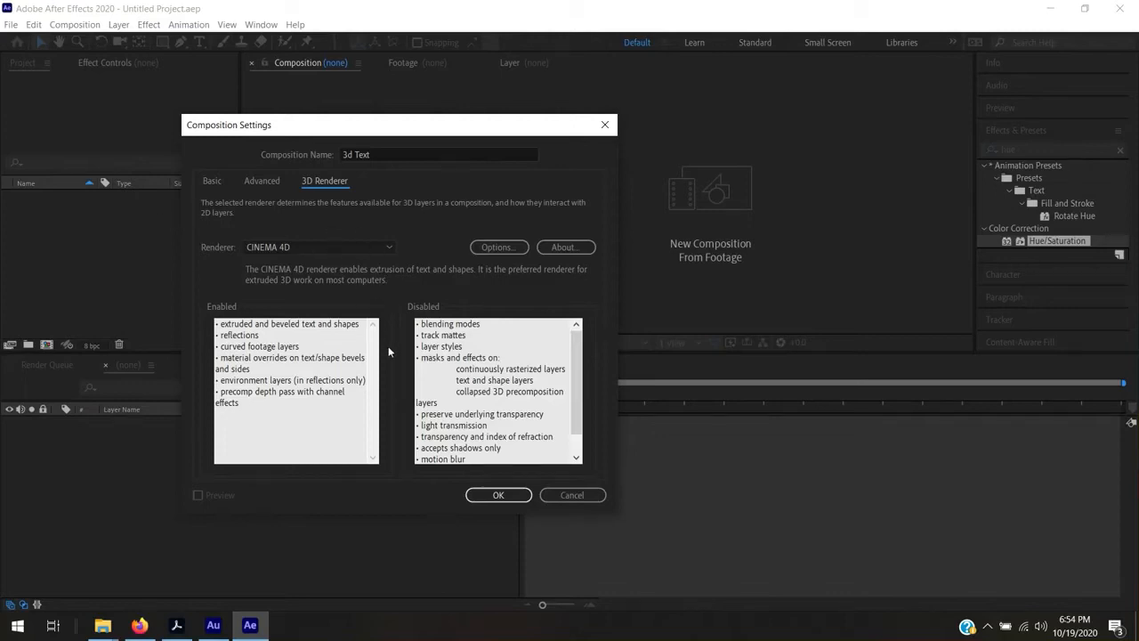
click(506, 498)
click(497, 495)
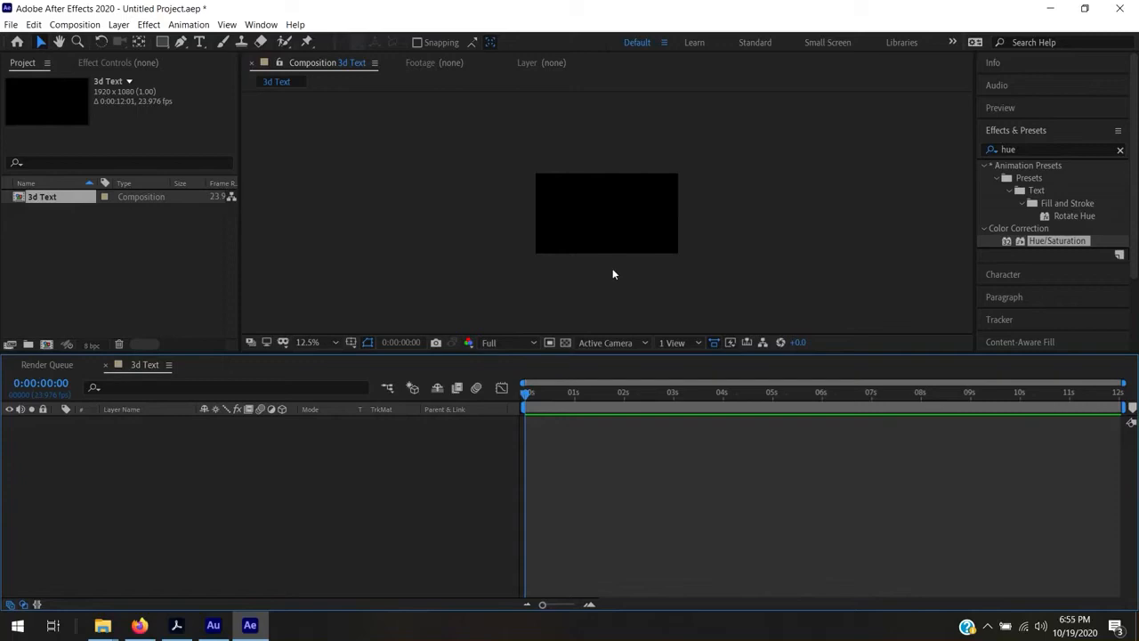
- Add a paragraph text box spanning most of the composition's width and enter "3d text" in it
key(period)
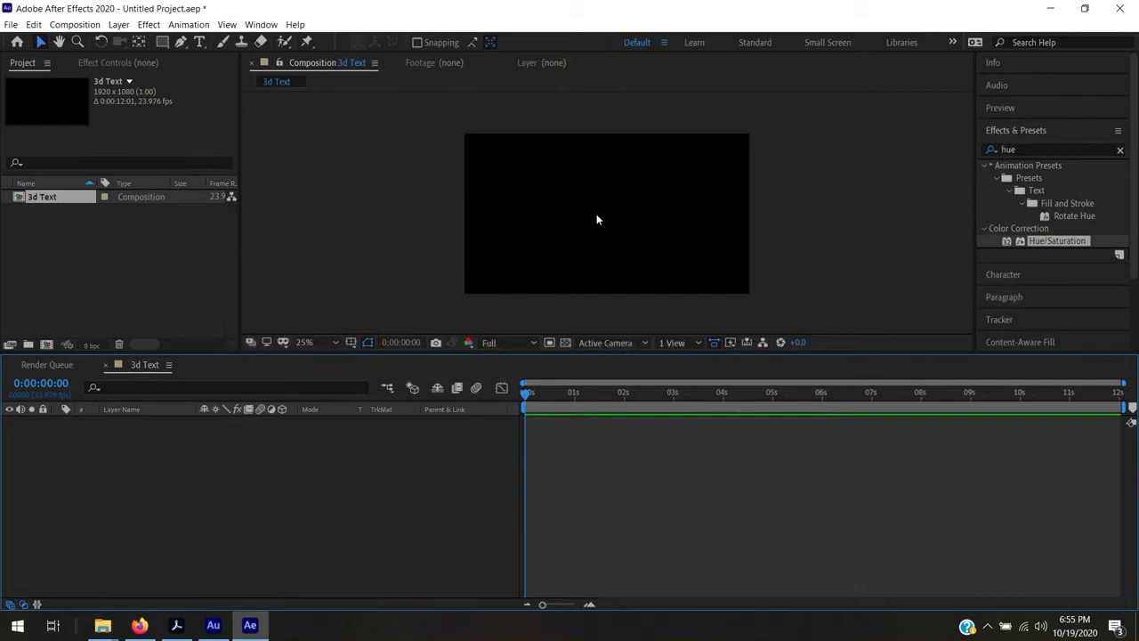
click(199, 42)
drag(473, 165, 738, 271)
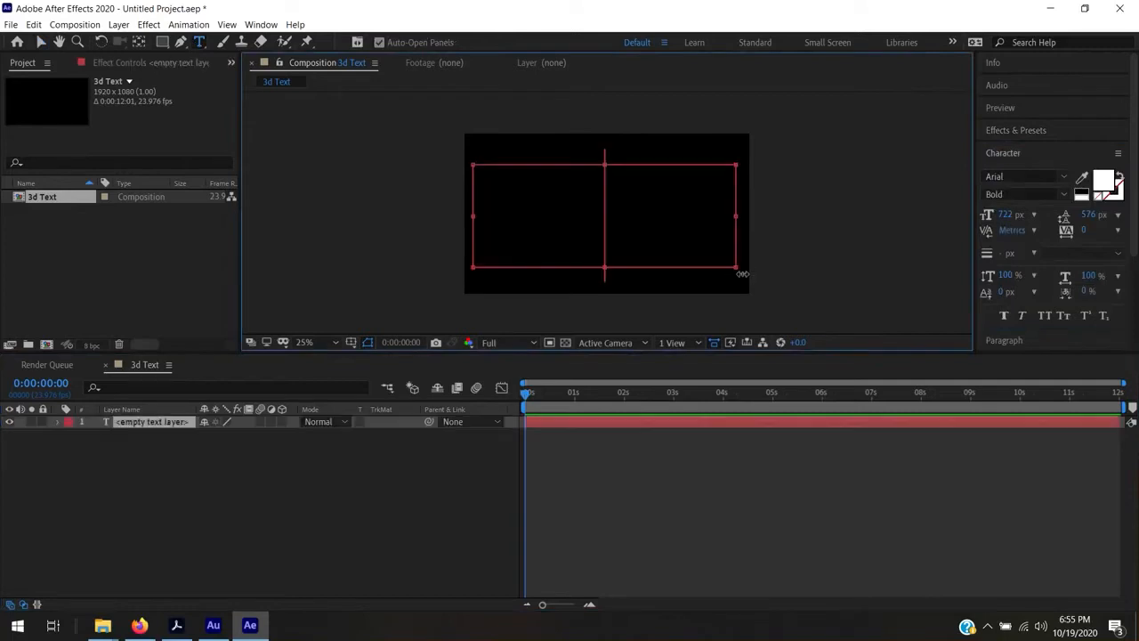
text(3d)
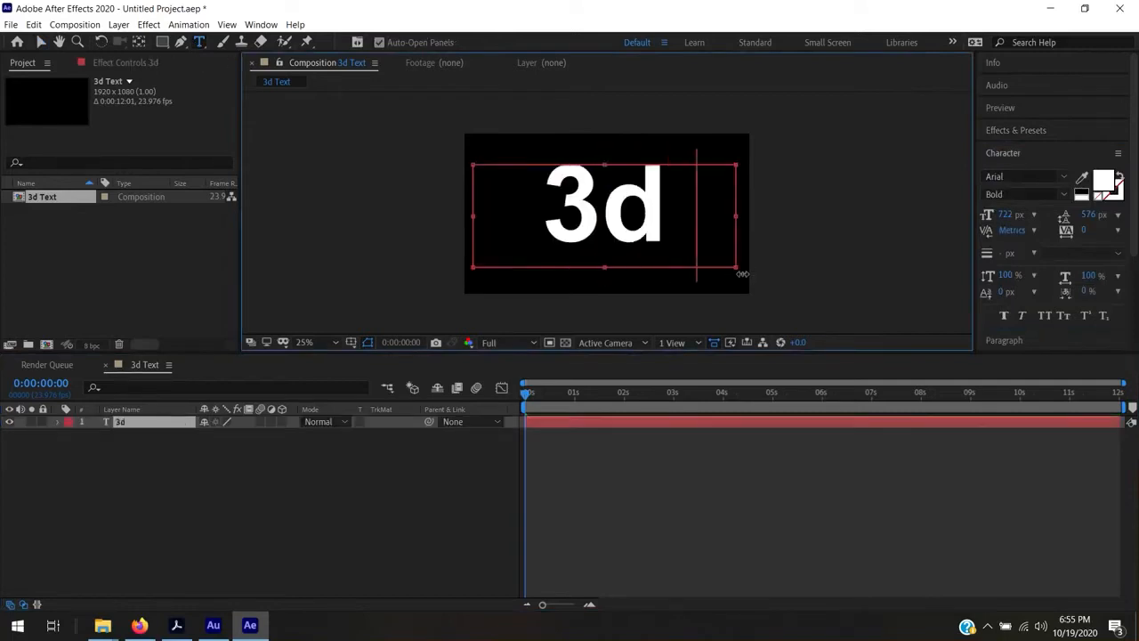
text( text)
- Reduce the font size to 513 px and capitalize the second word so the text reads "3d Text"
key(ctrl+a)
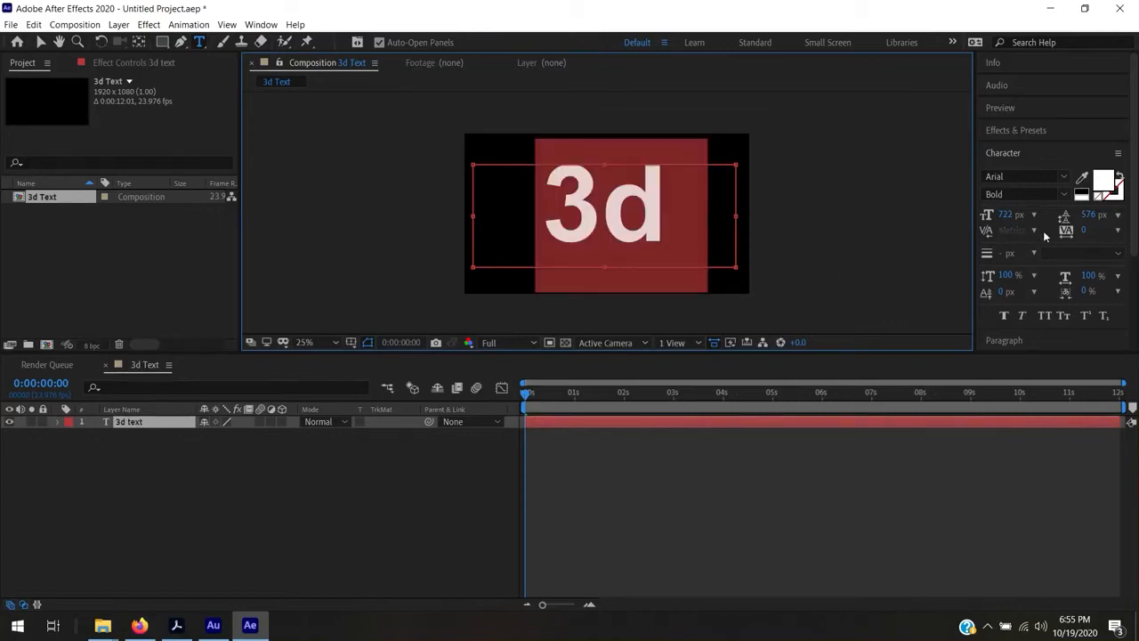
drag(1011, 216, 748, 219)
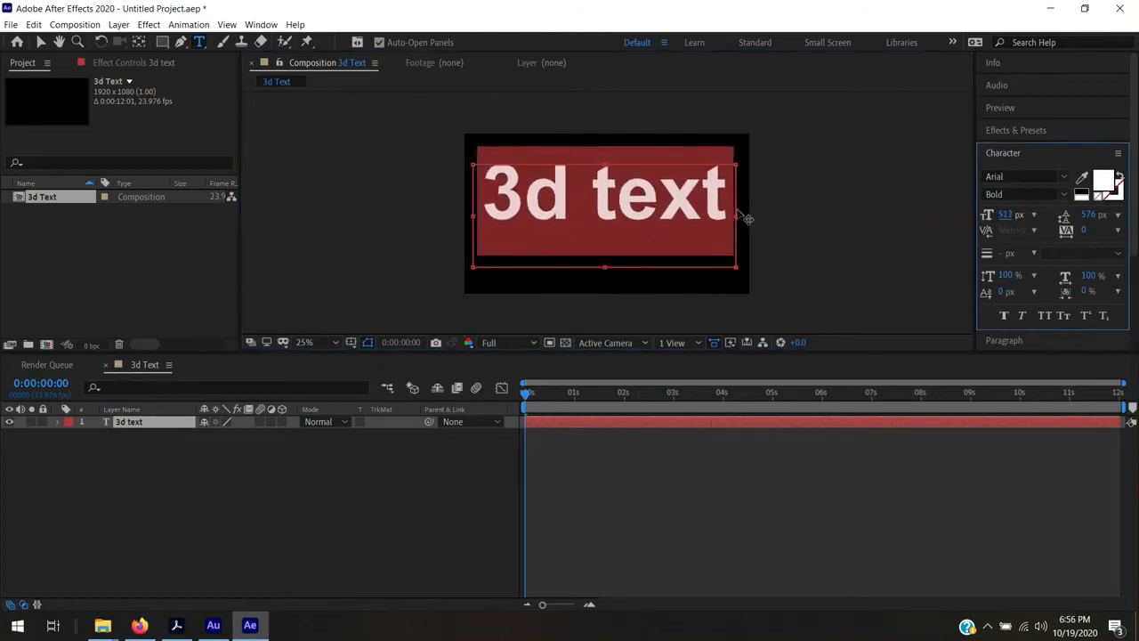
click(623, 223)
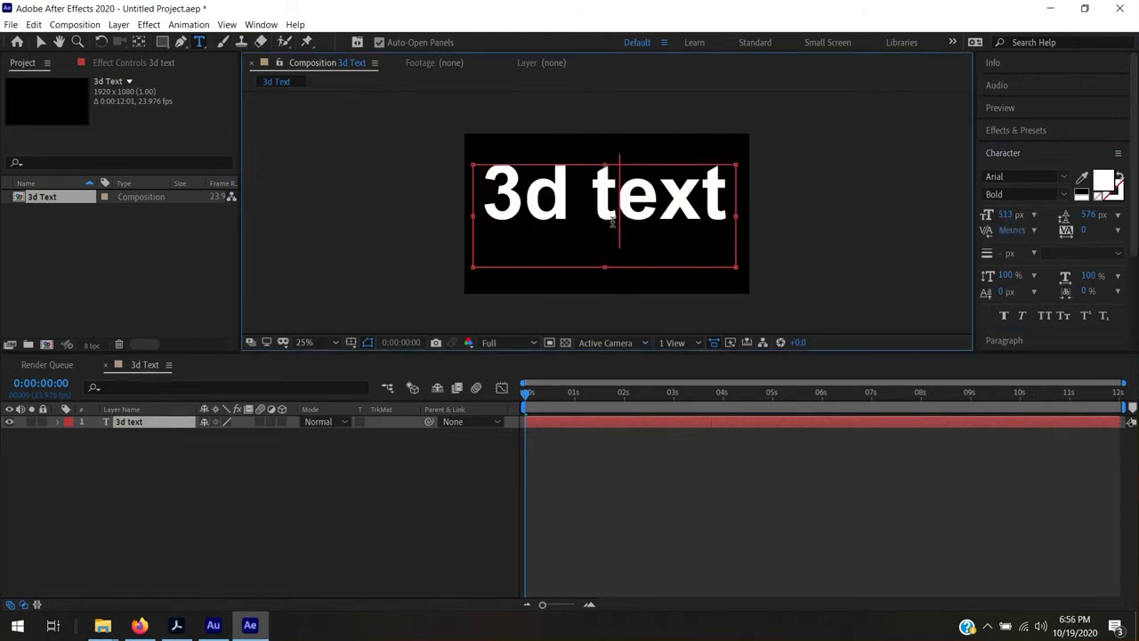
key(shift+Left)
text(T)
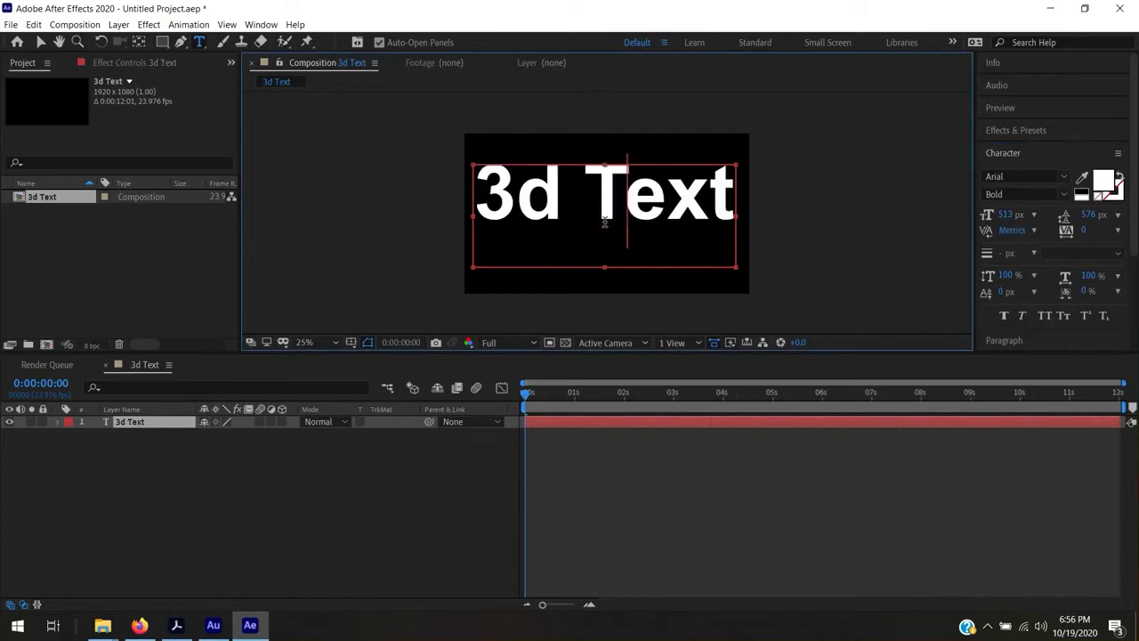
- Move the "3d Text" layer down to about the middle of the composition, near position 962, 670
click(40, 43)
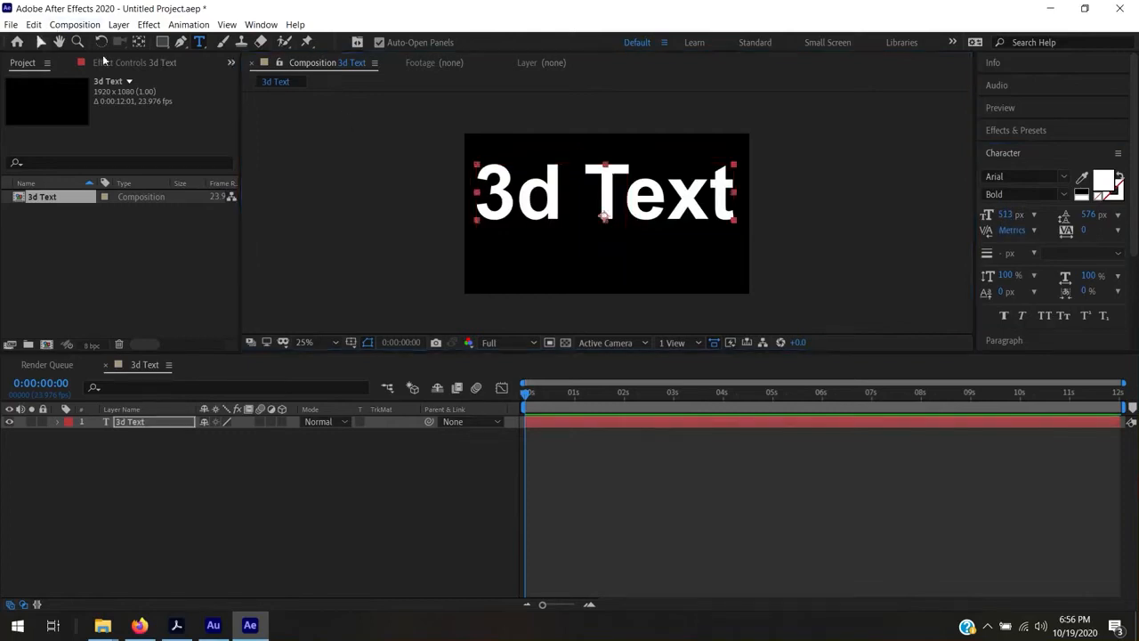
mouse_move(608, 204)
mouse_down()
mouse_move(607, 227)
mouse_move(607, 217)
mouse_up()
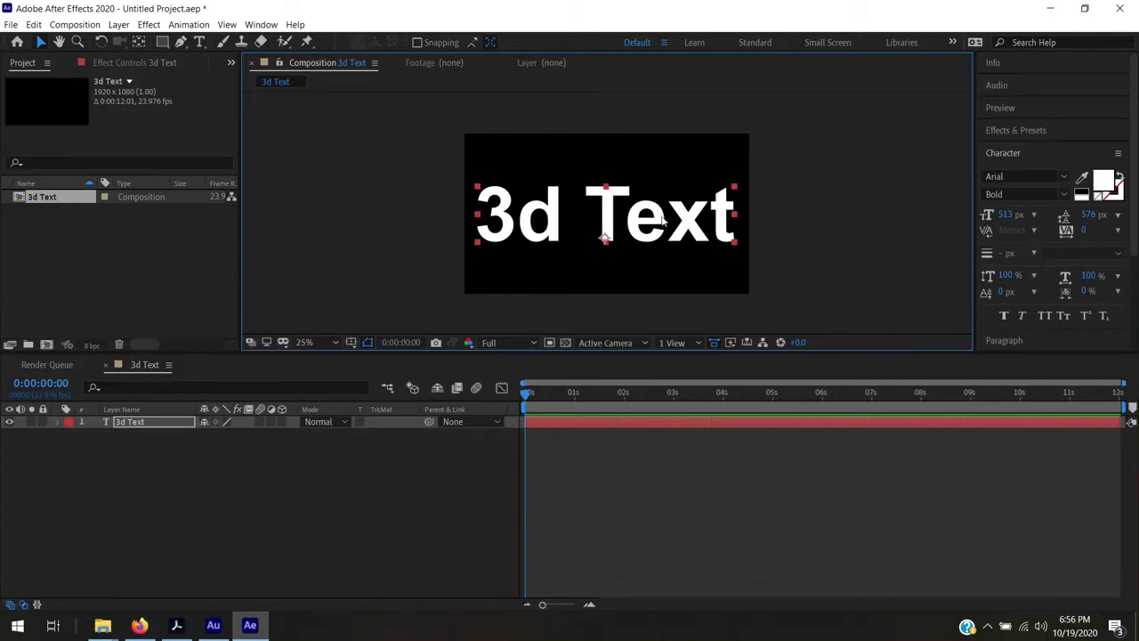
drag(659, 220, 662, 227)
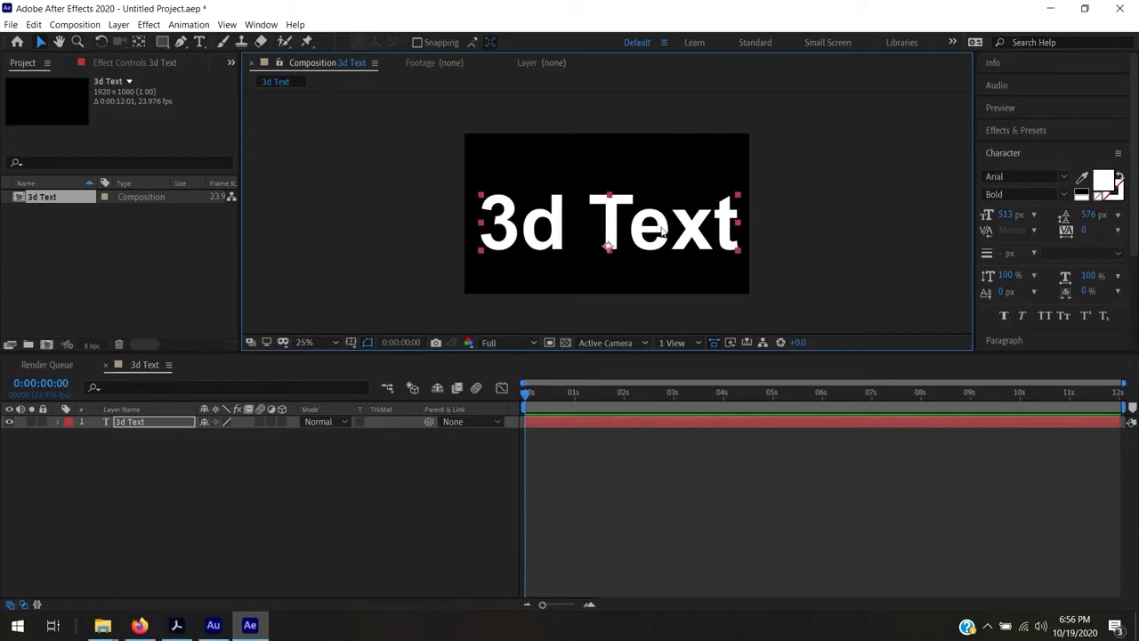
drag(662, 231, 663, 218)
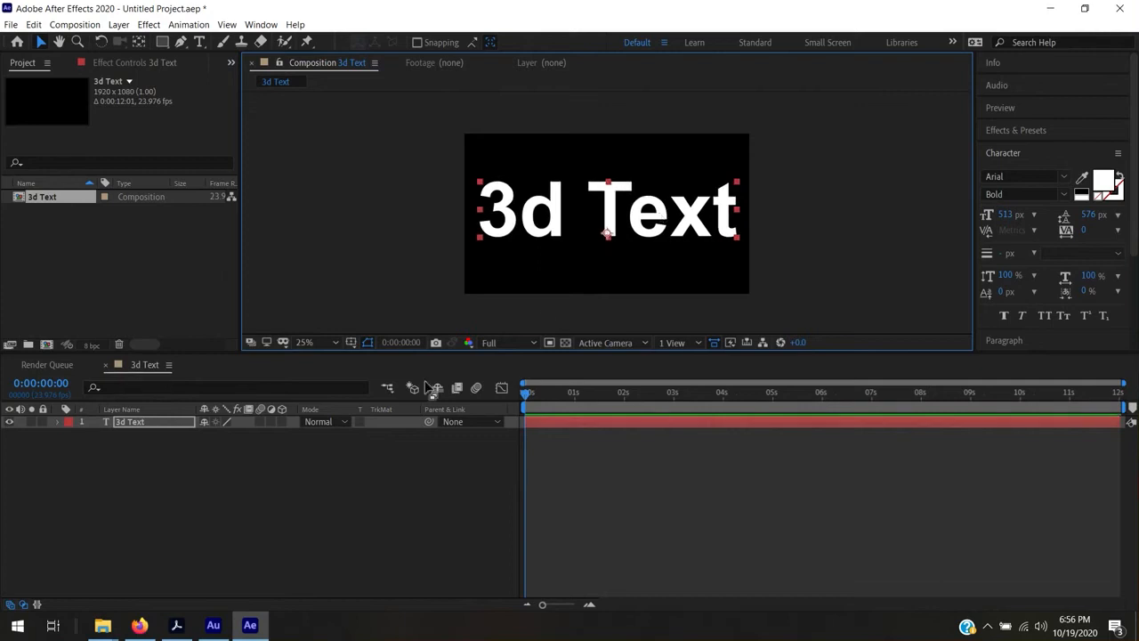
- Make the text layer 3D and try pushing it back to a Z position of 445, undoing that move
click(281, 420)
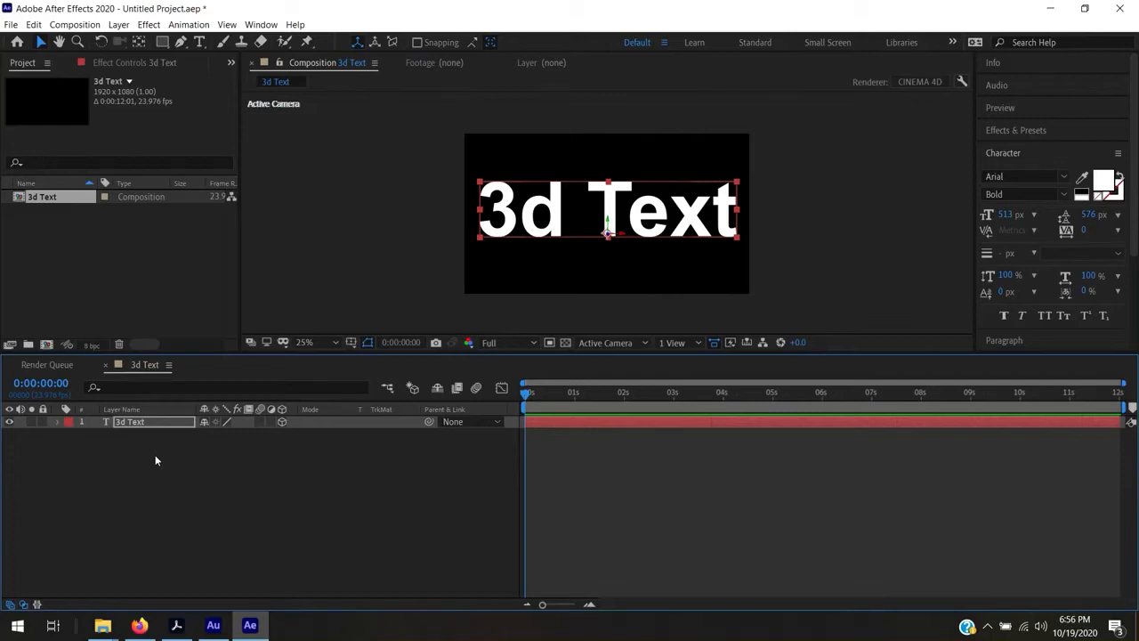
key(p)
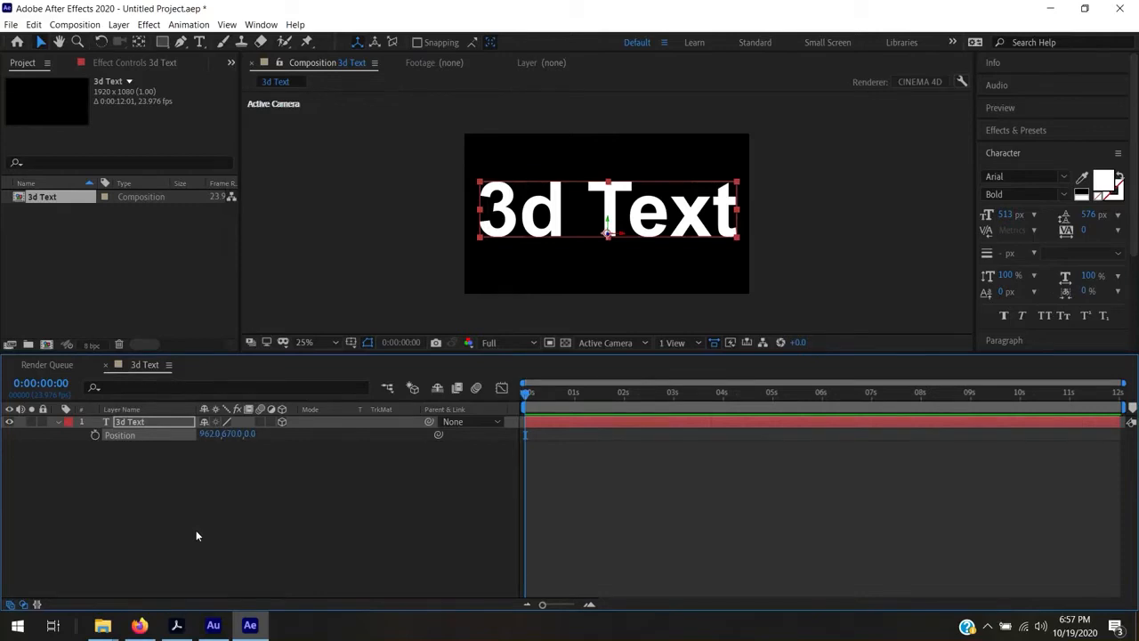
drag(261, 434, 585, 439)
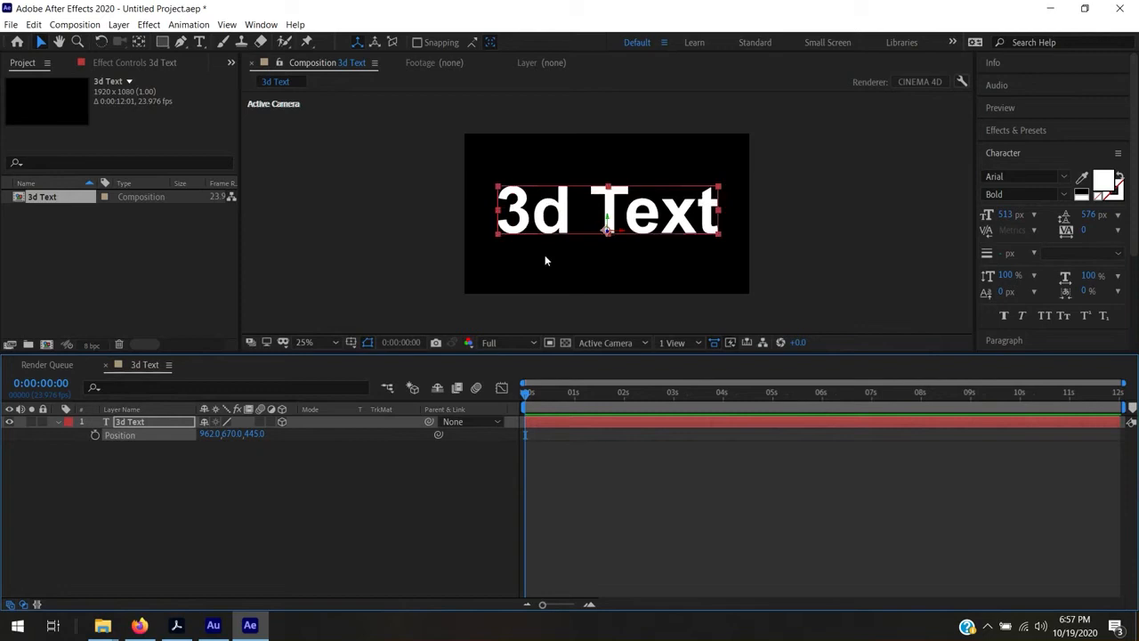
key(ctrl+z)
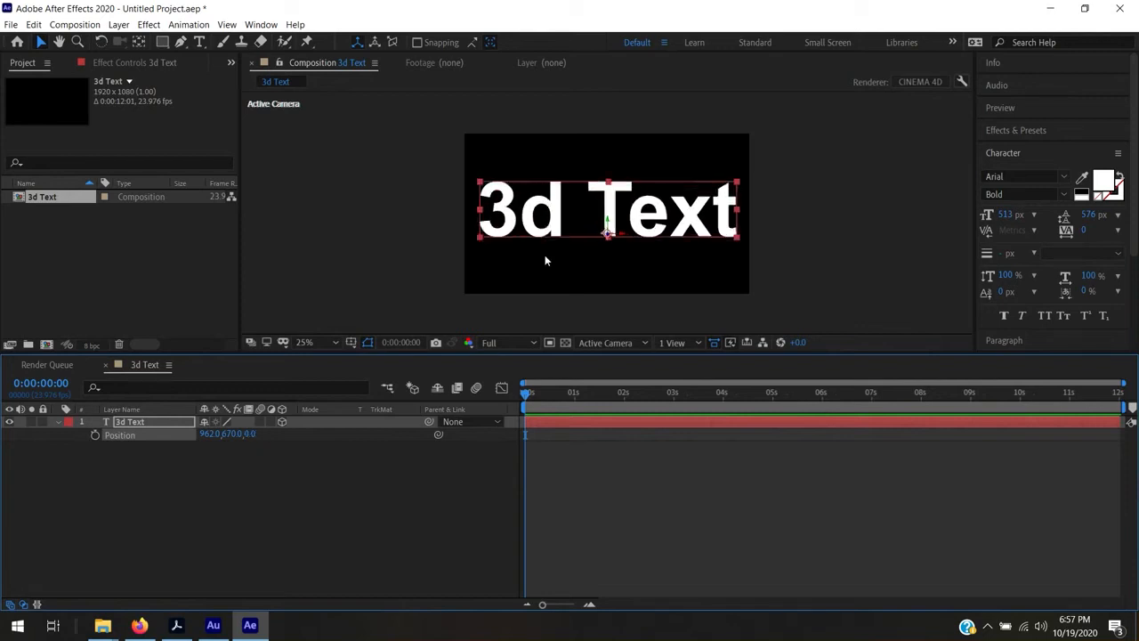
- Examine the 3D text in a horizontal two-view layout with Top and Active Camera, and return to a single view
click(614, 343)
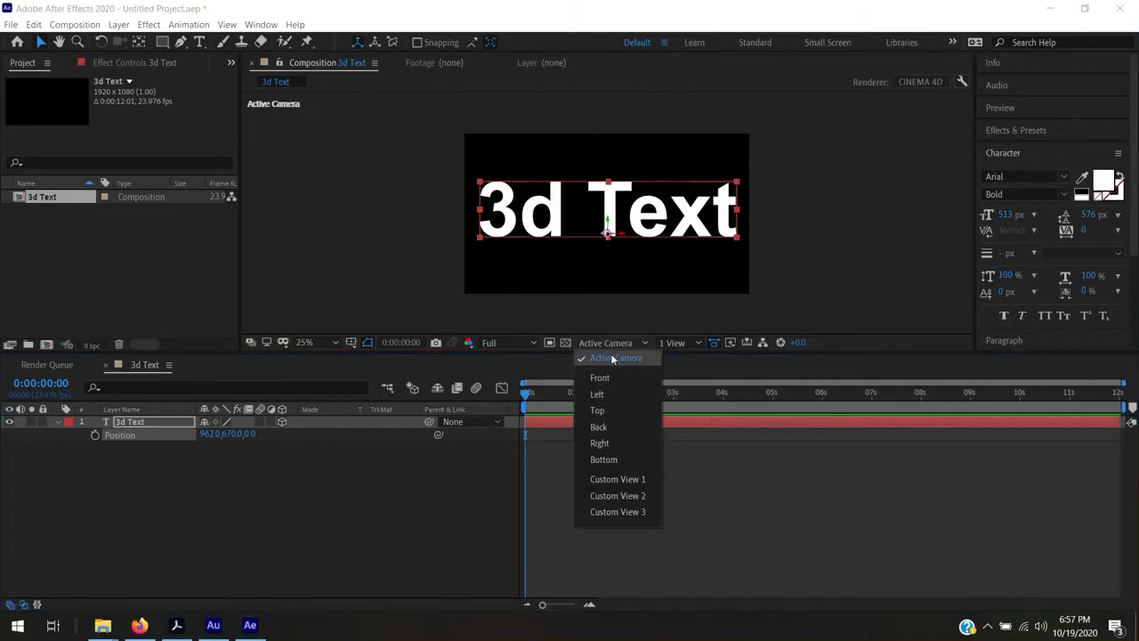
click(612, 357)
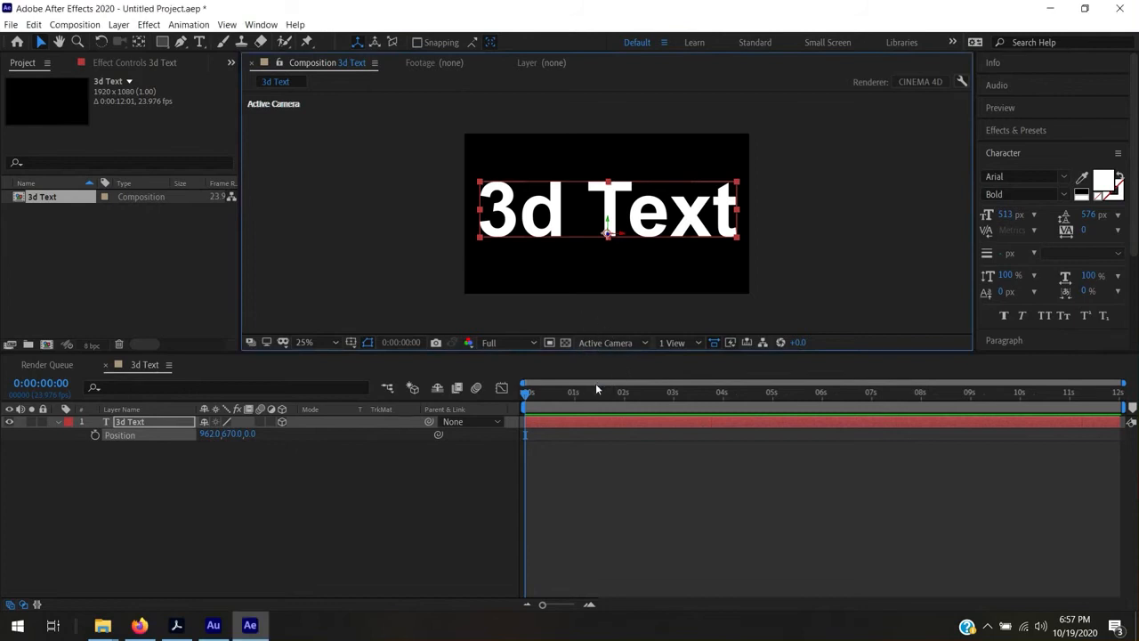
click(596, 385)
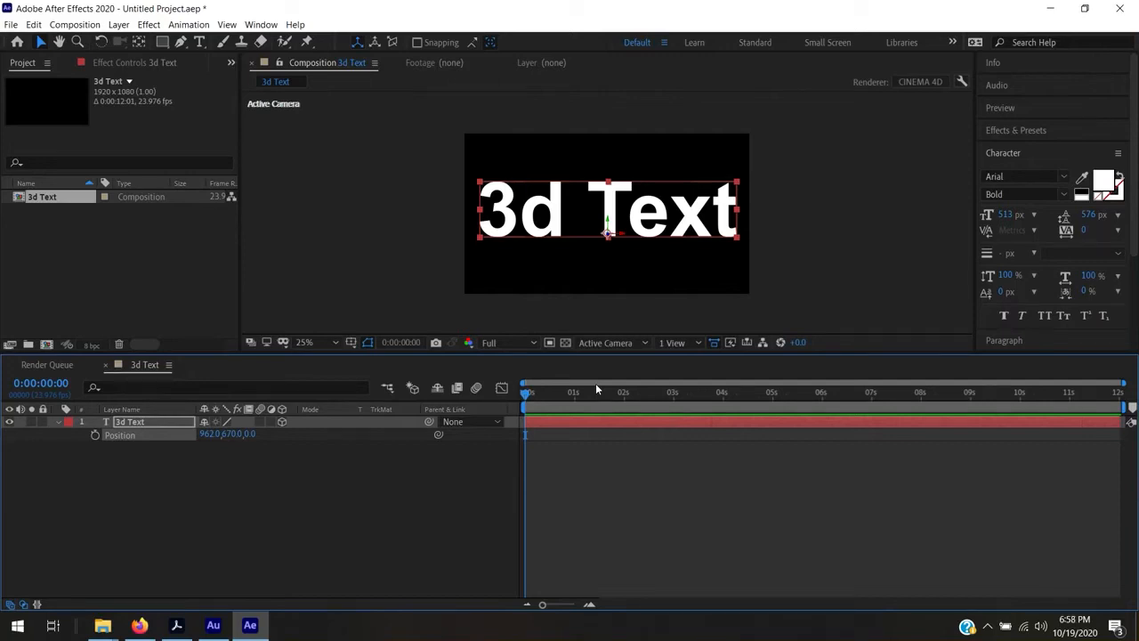
click(674, 344)
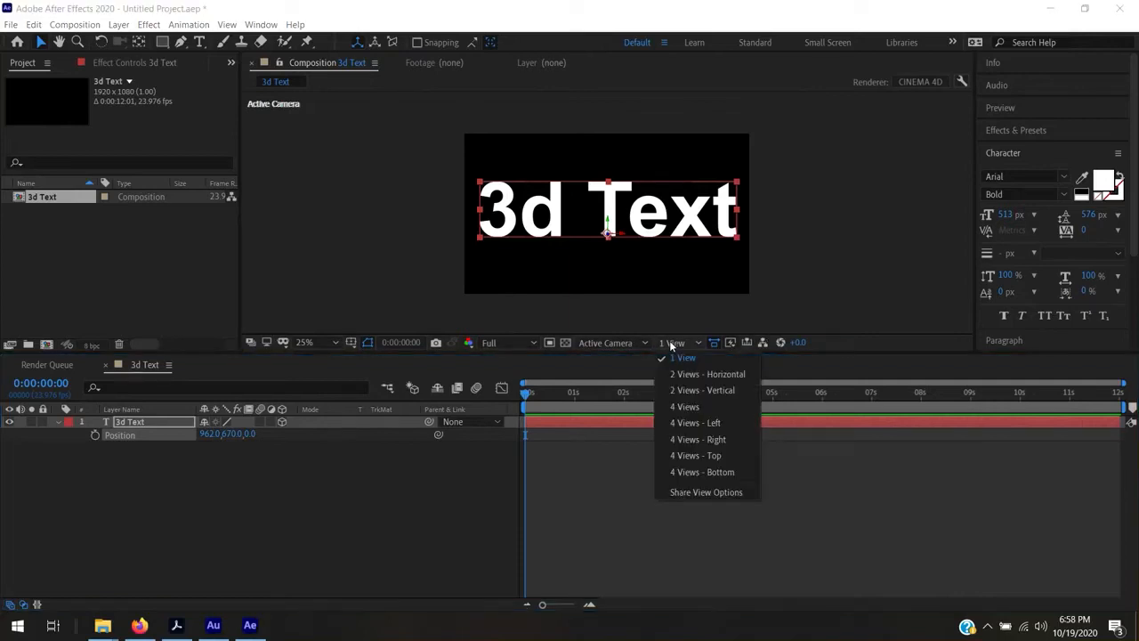
click(719, 376)
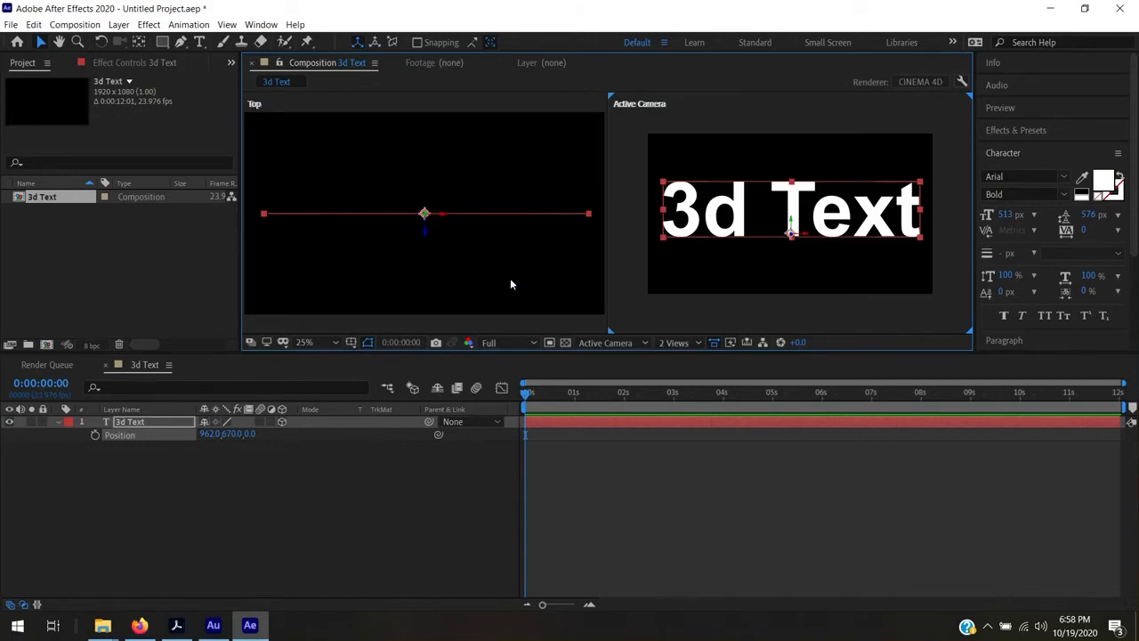
click(669, 342)
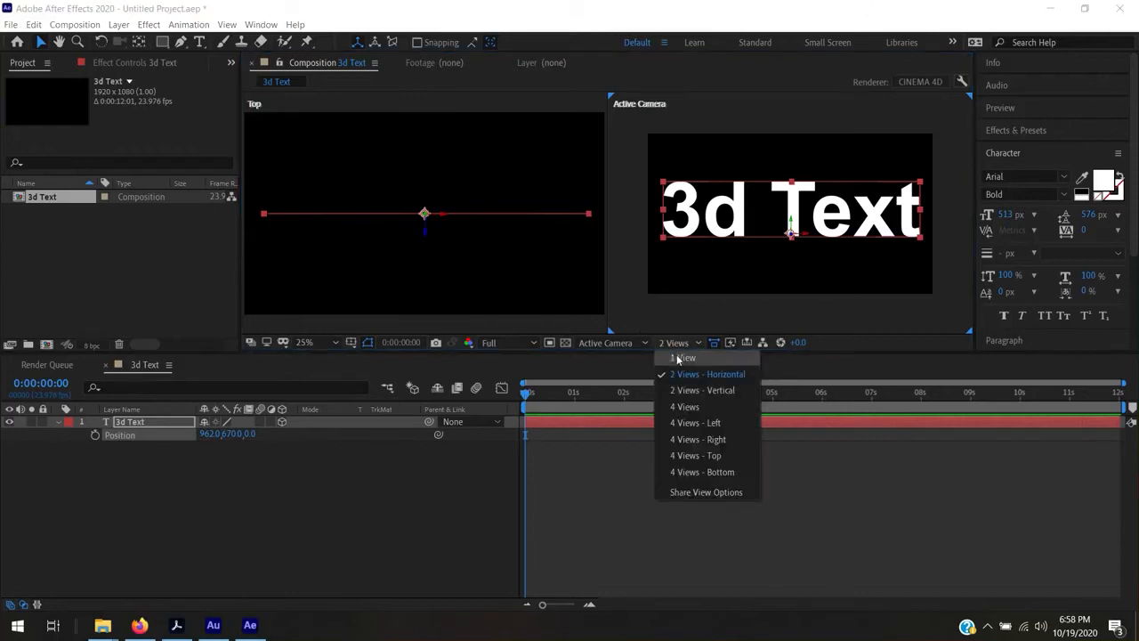
click(682, 356)
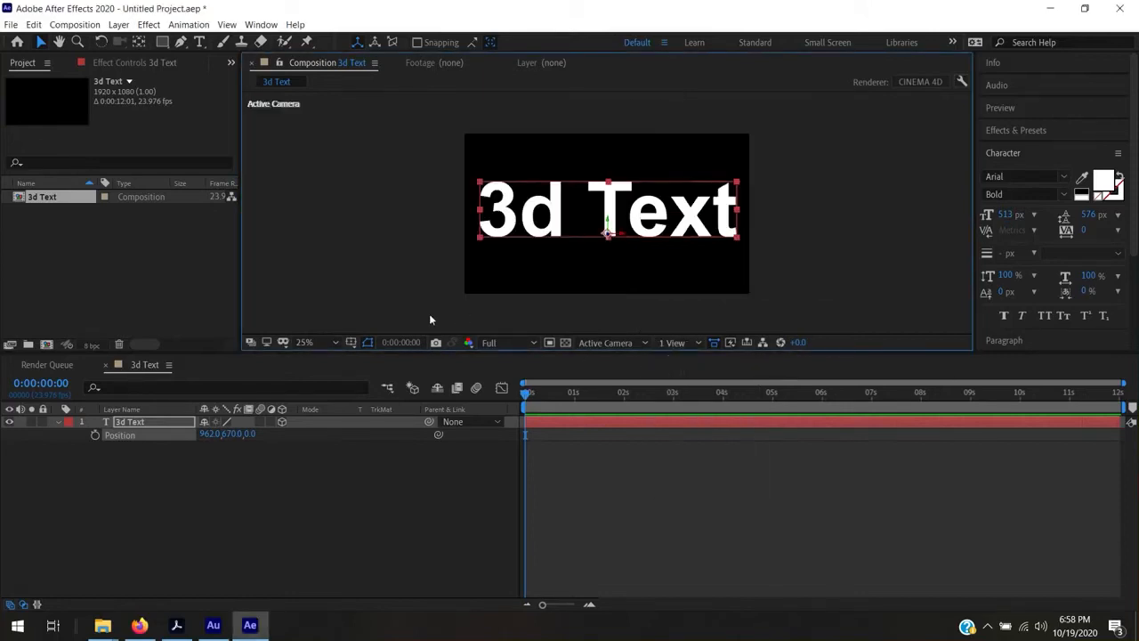
- Switch the "3d Text" layer back to a 2D layer
click(280, 421)
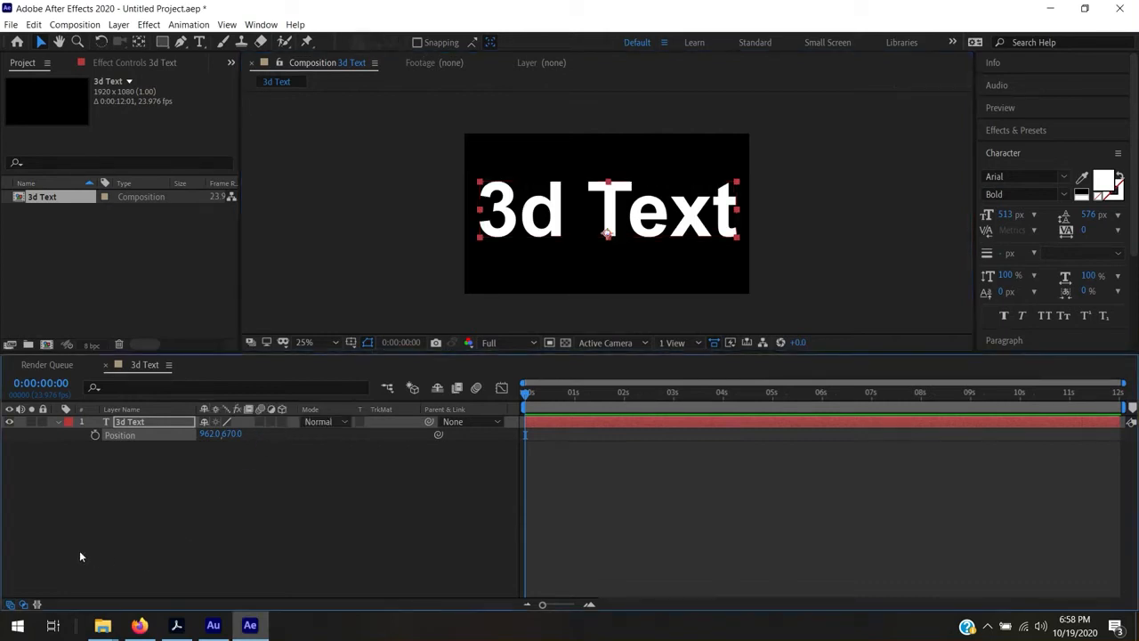
- Hide and show again the timeline's transfer controls and layer switches panes
click(24, 604)
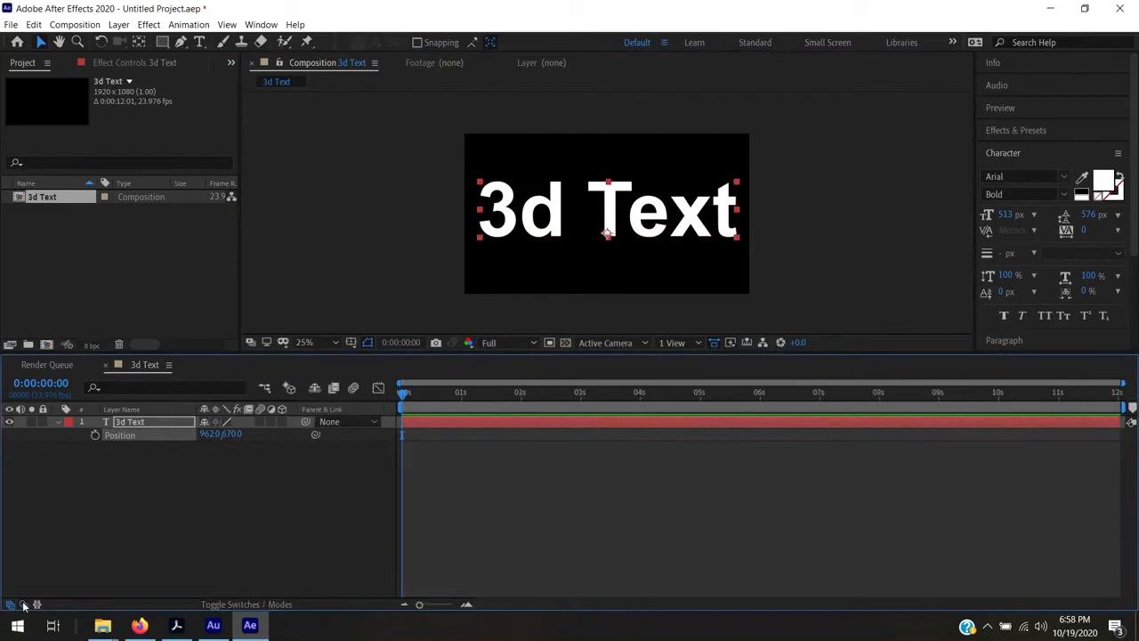
click(23, 604)
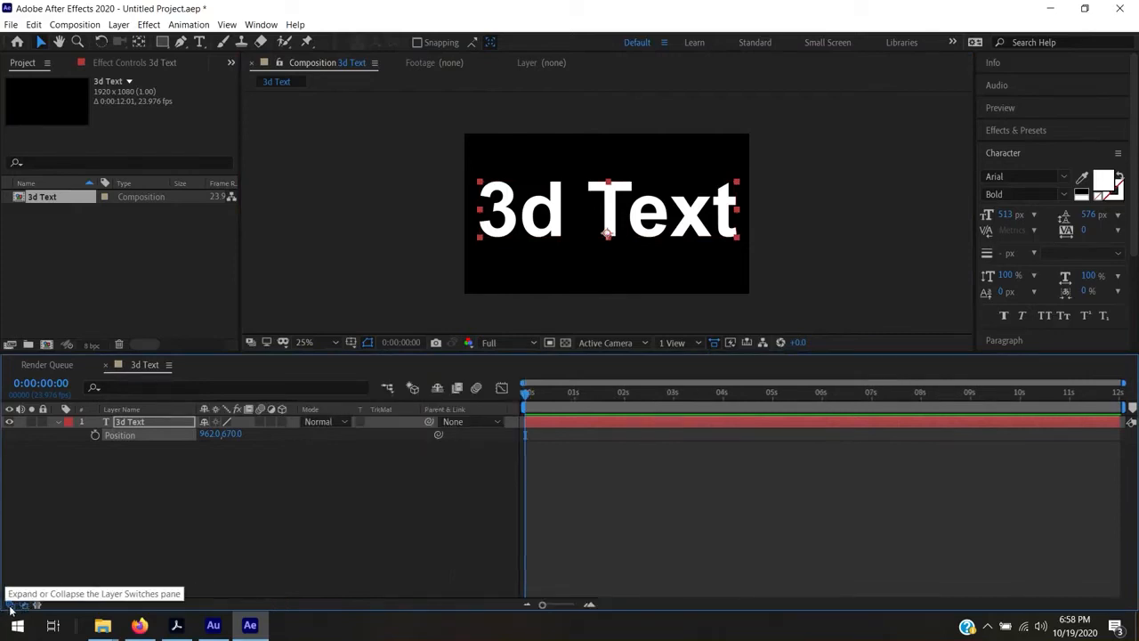
click(9, 605)
click(10, 605)
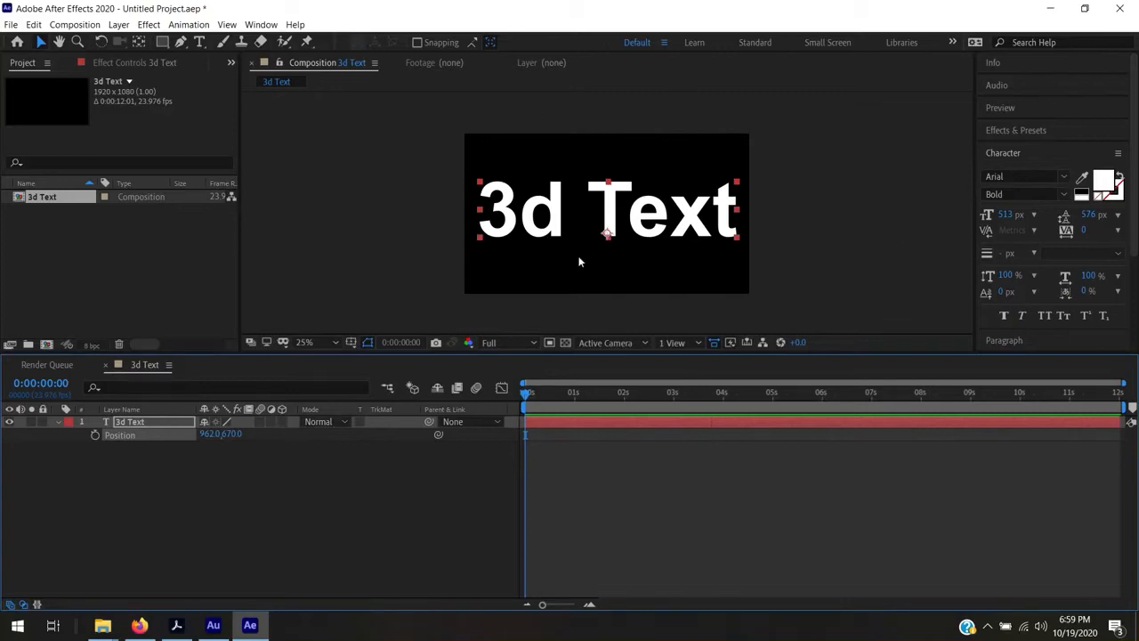
- Nudge the "3d Text" layer slightly upward and try to align it to the composition as a 3D layer
drag(610, 216, 610, 209)
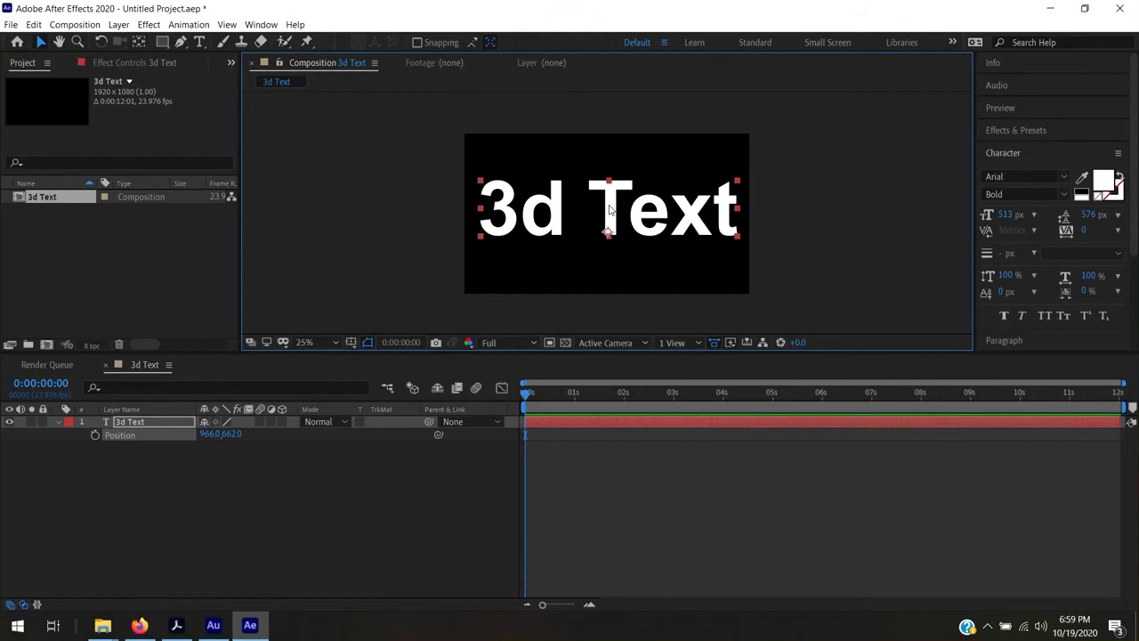
scroll(1138, 256, down, 3)
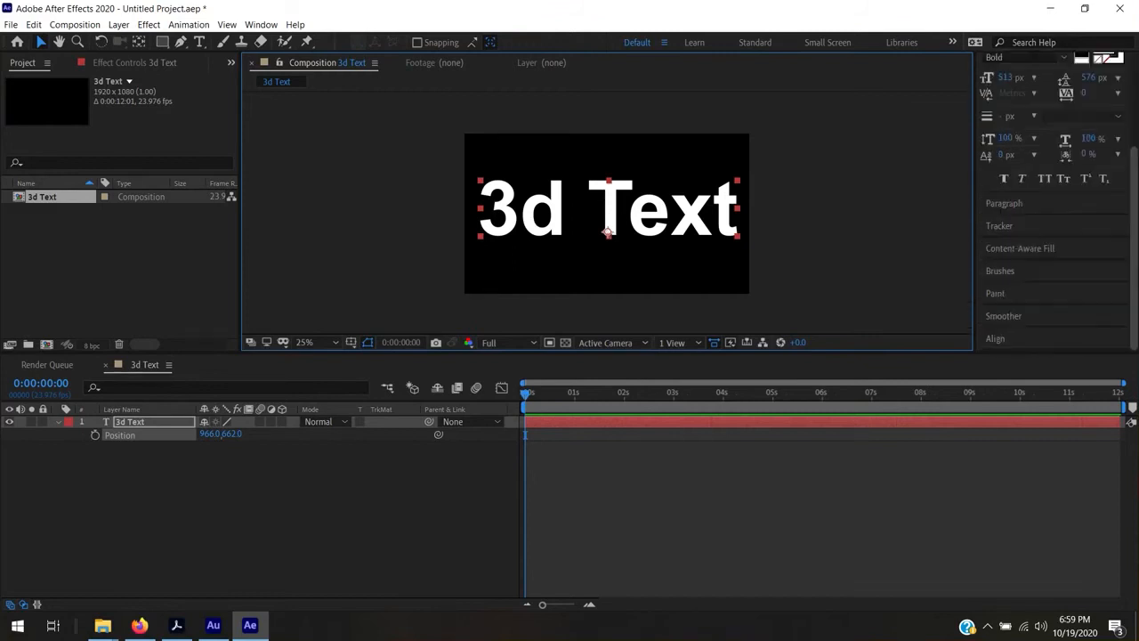
click(281, 424)
click(995, 339)
click(1020, 347)
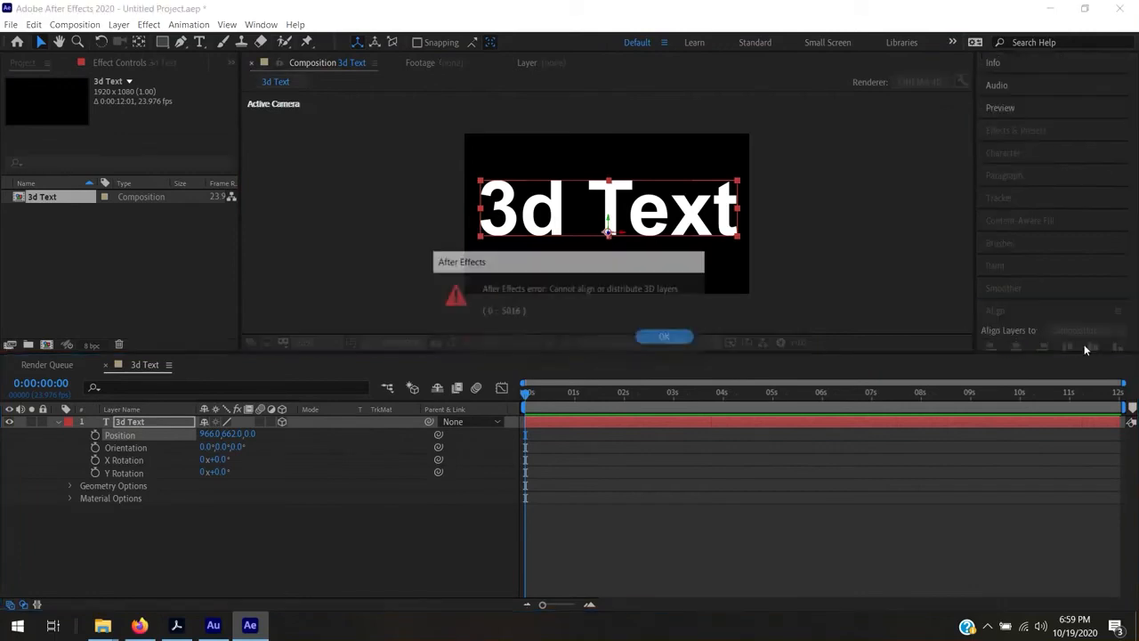
click(666, 338)
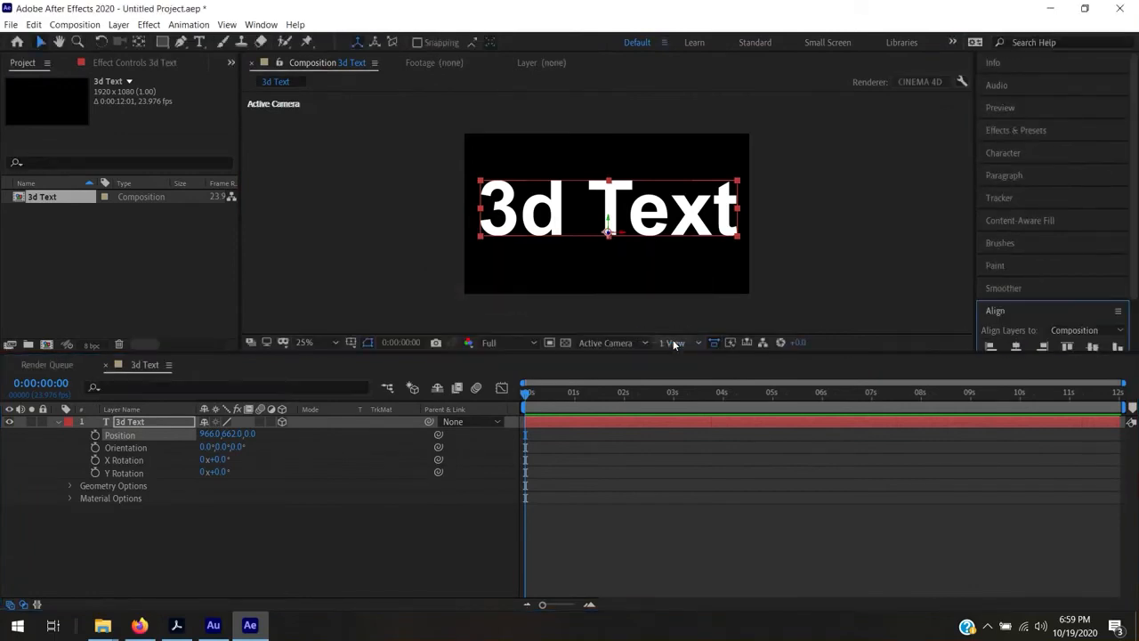
- Switch the "3d Text" layer back to 2D and center it horizontally and vertically in the composition
click(282, 422)
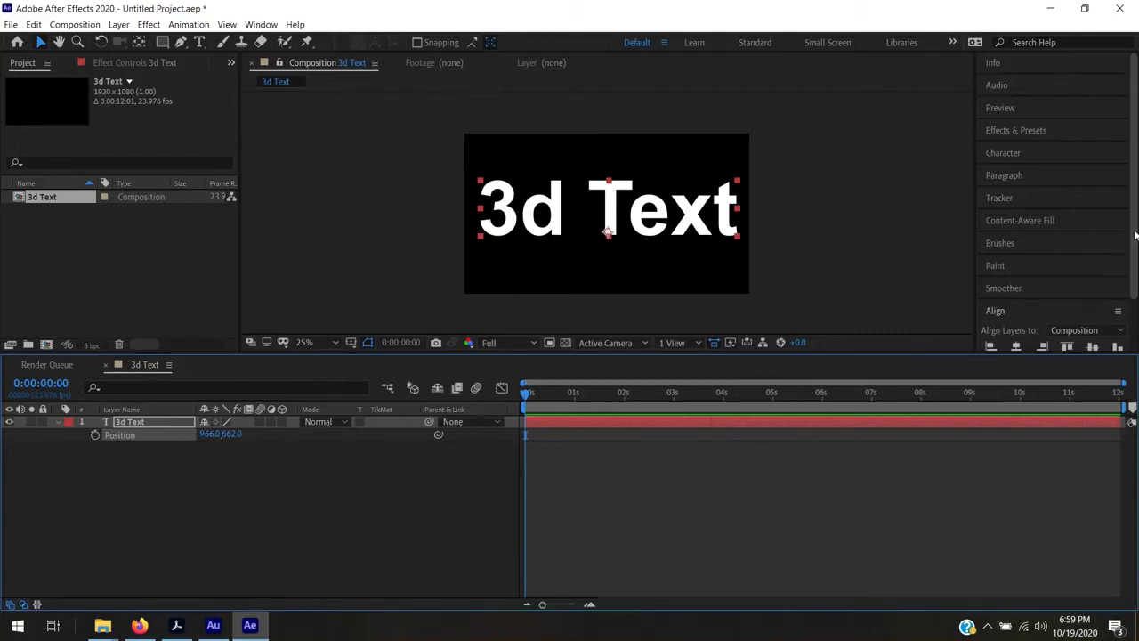
scroll(1027, 268, down, 3)
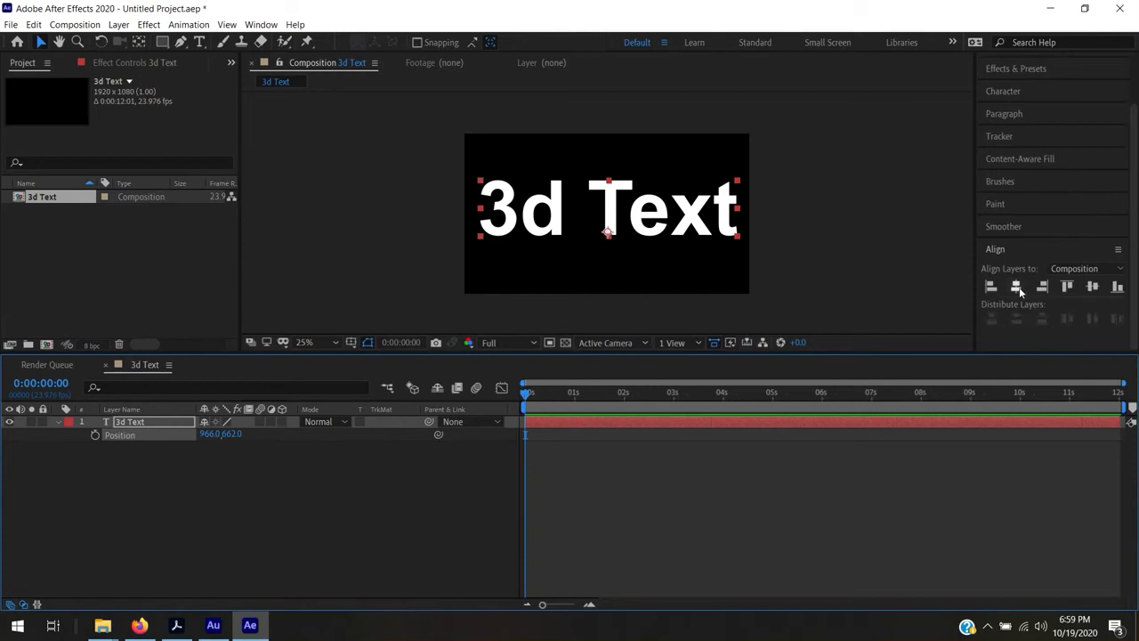
click(1015, 286)
click(1093, 285)
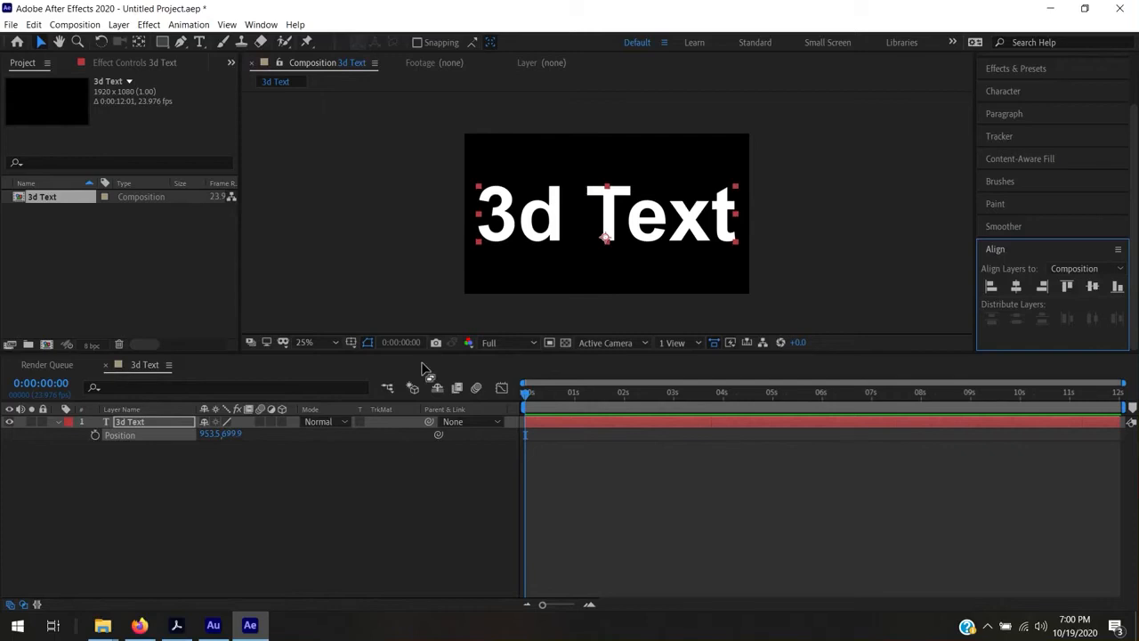
- Make the "3d Text" layer 3D and set its Y Rotation to about 29°, undoing a trial X rotation
click(283, 421)
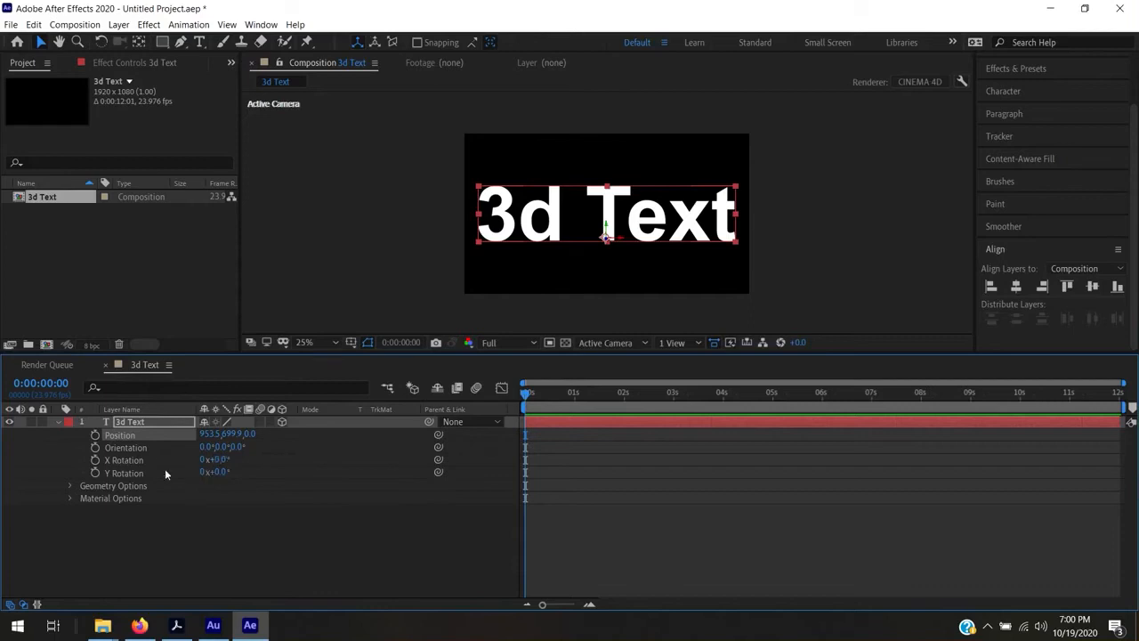
click(148, 422)
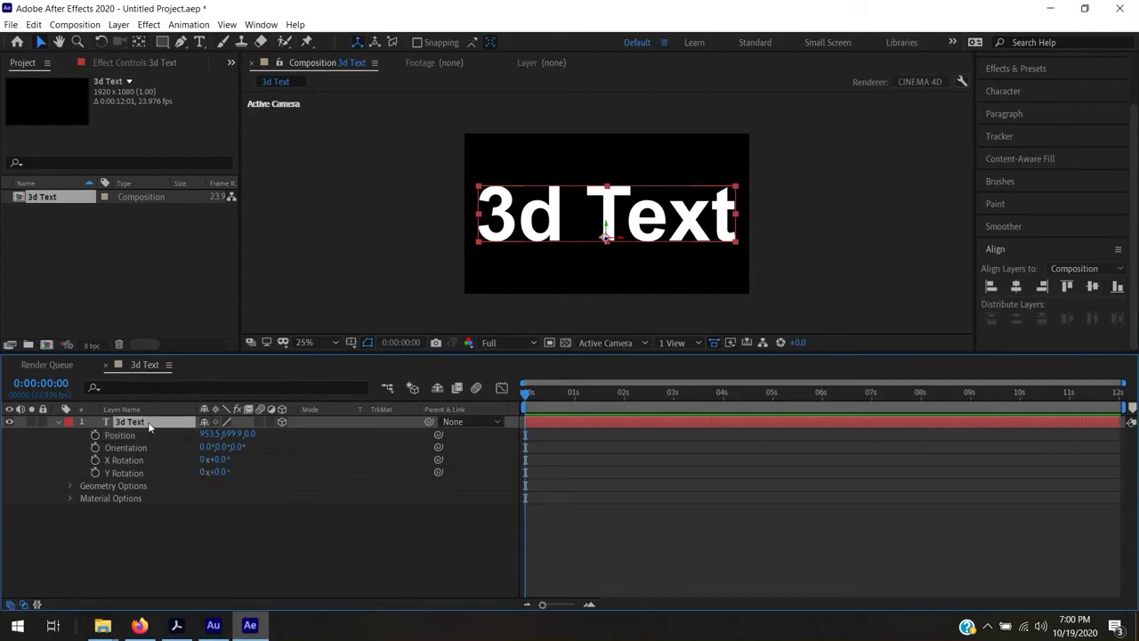
key(r)
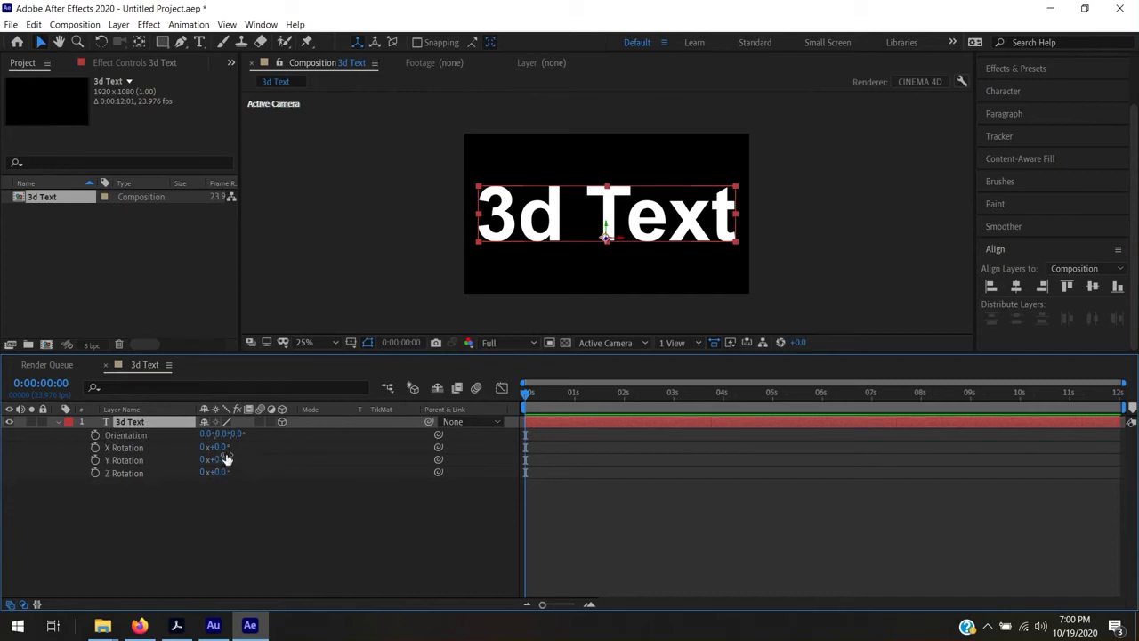
drag(221, 447, 235, 452)
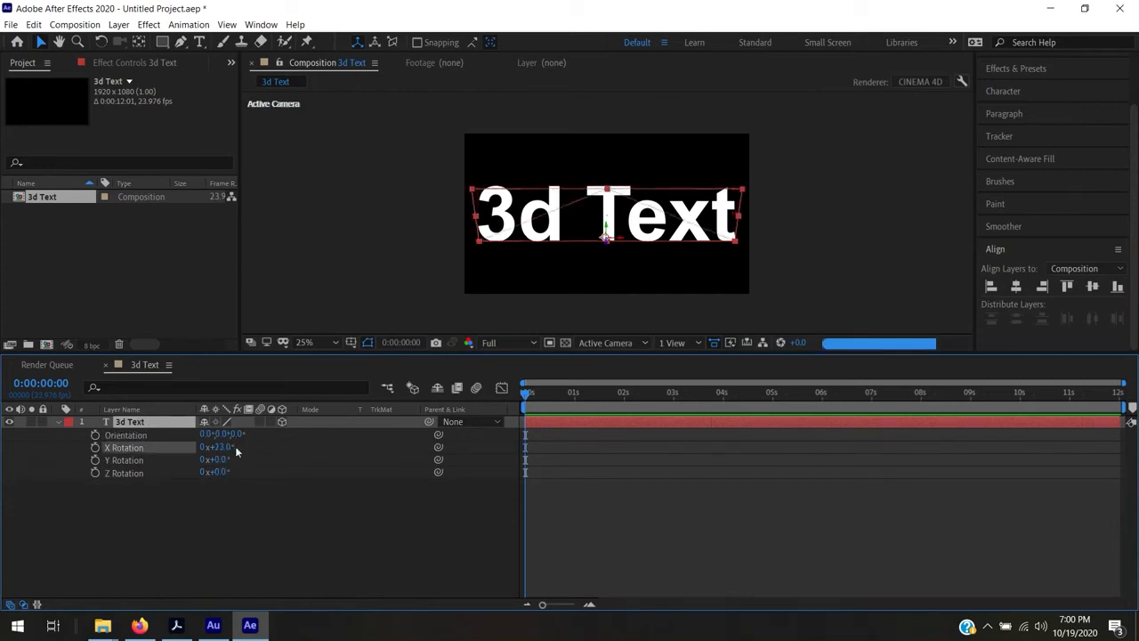
key(ctrl+z)
drag(221, 459, 246, 460)
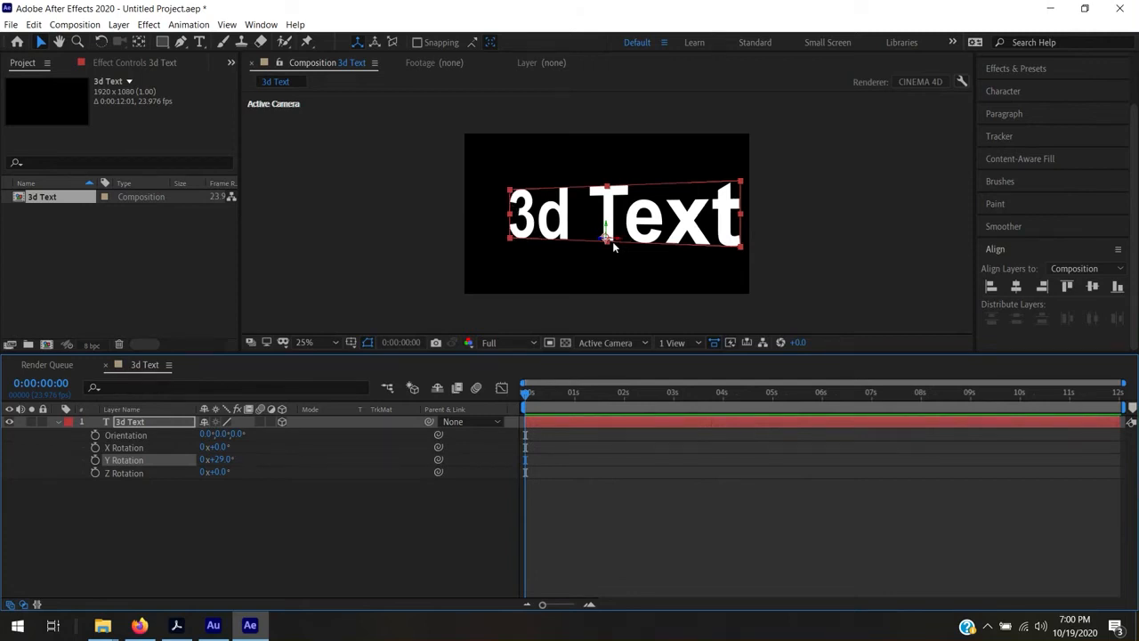
click(151, 510)
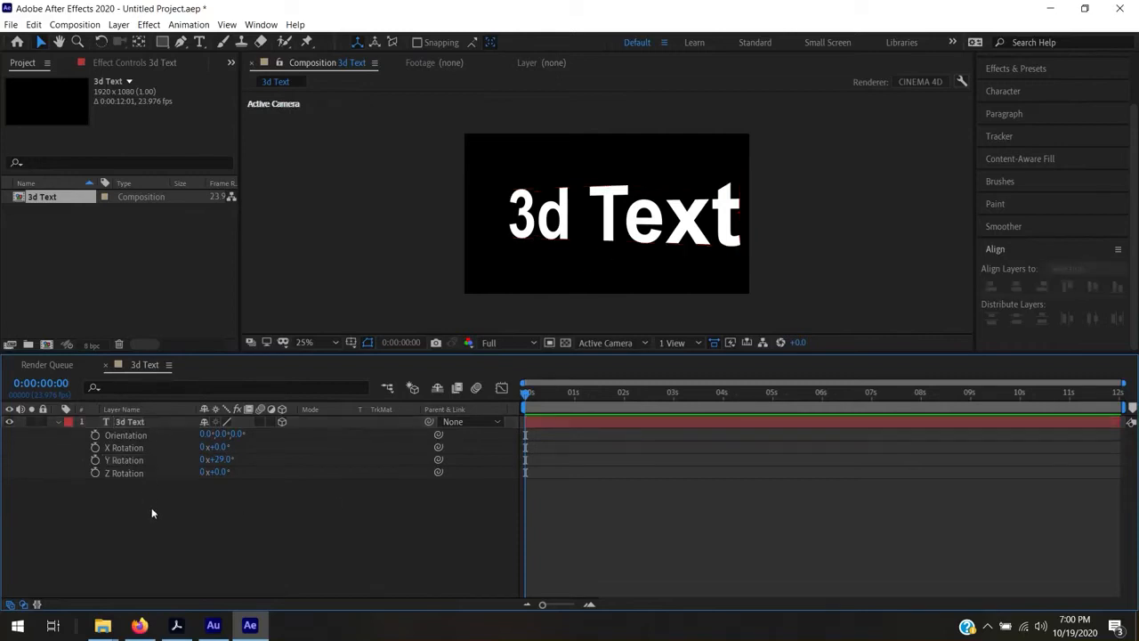
- Set the Extrusion Depth to 177 in the "3d Text" layer's geometry options
click(131, 422)
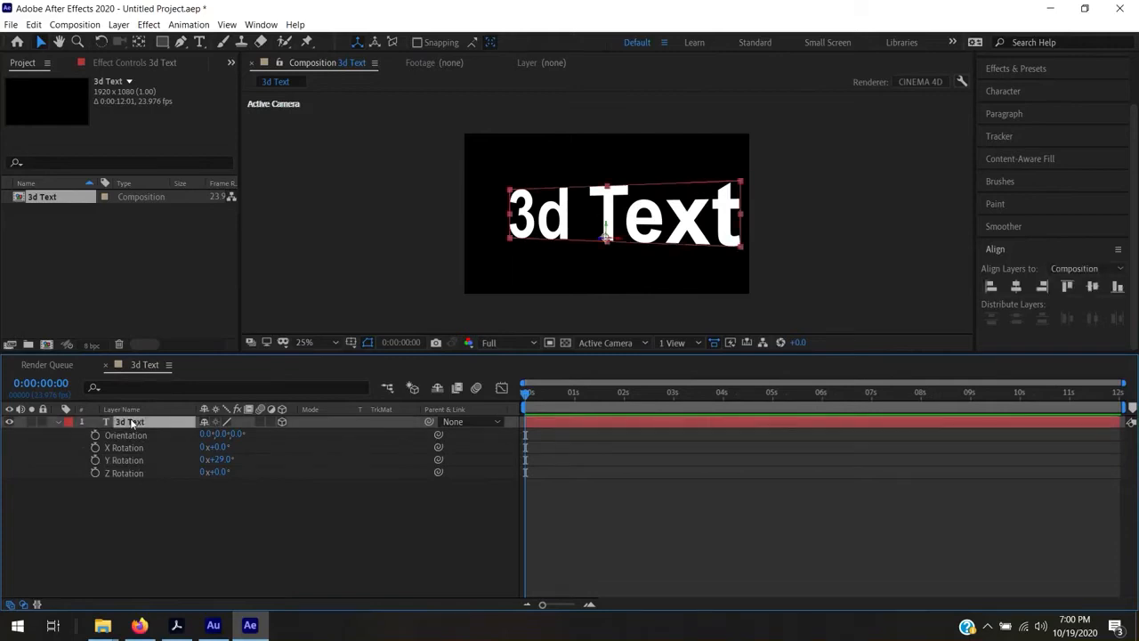
click(60, 422)
click(60, 421)
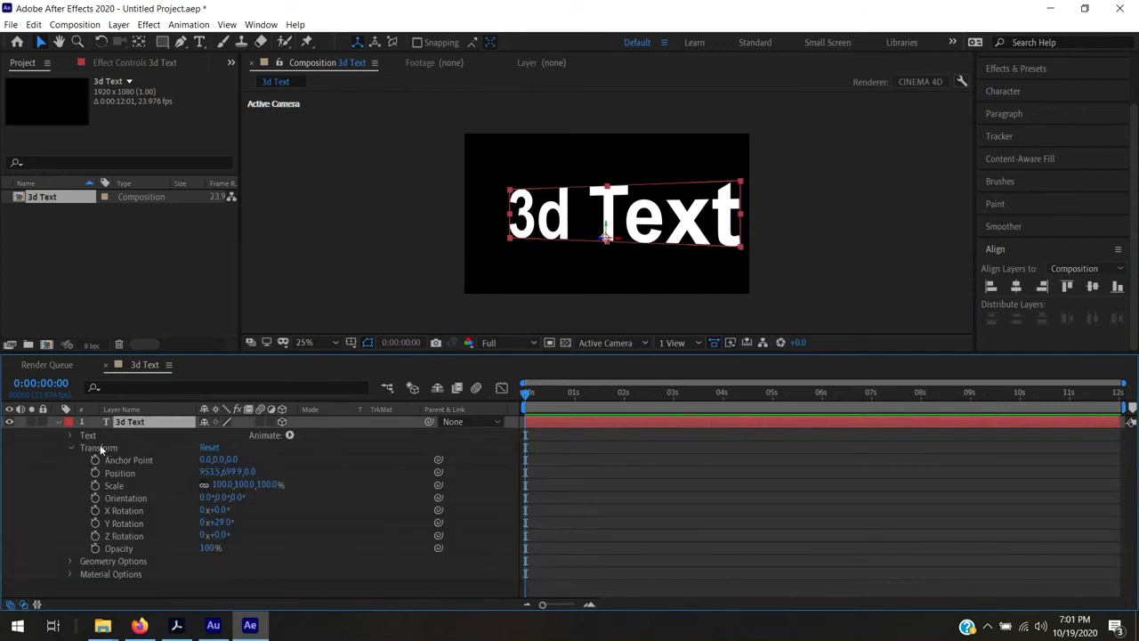
click(72, 447)
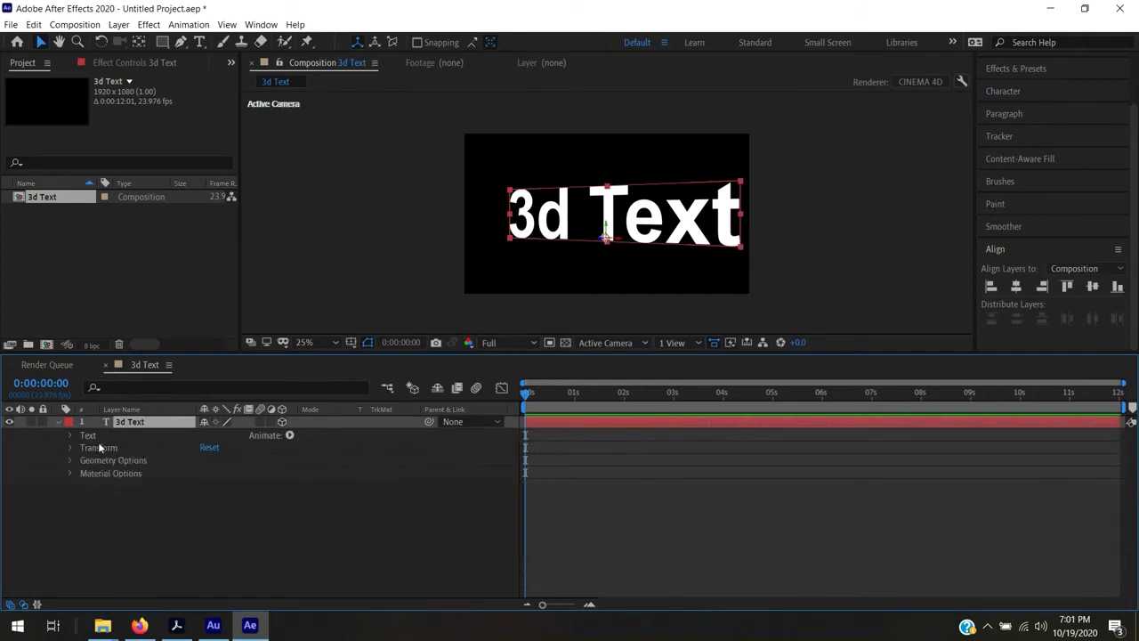
click(98, 448)
click(98, 462)
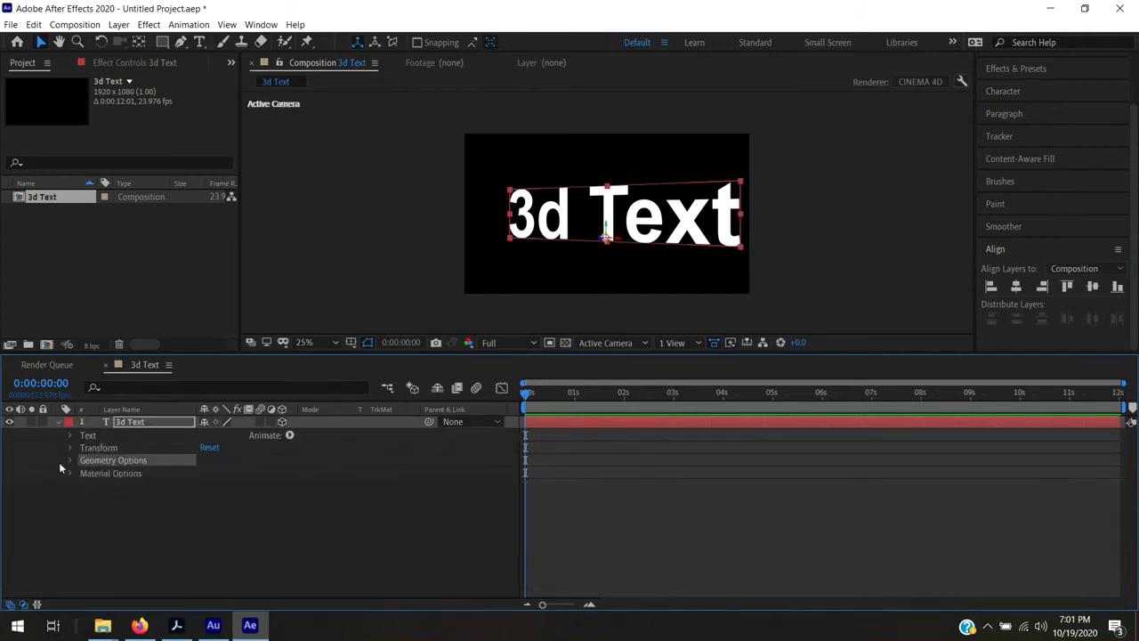
click(70, 460)
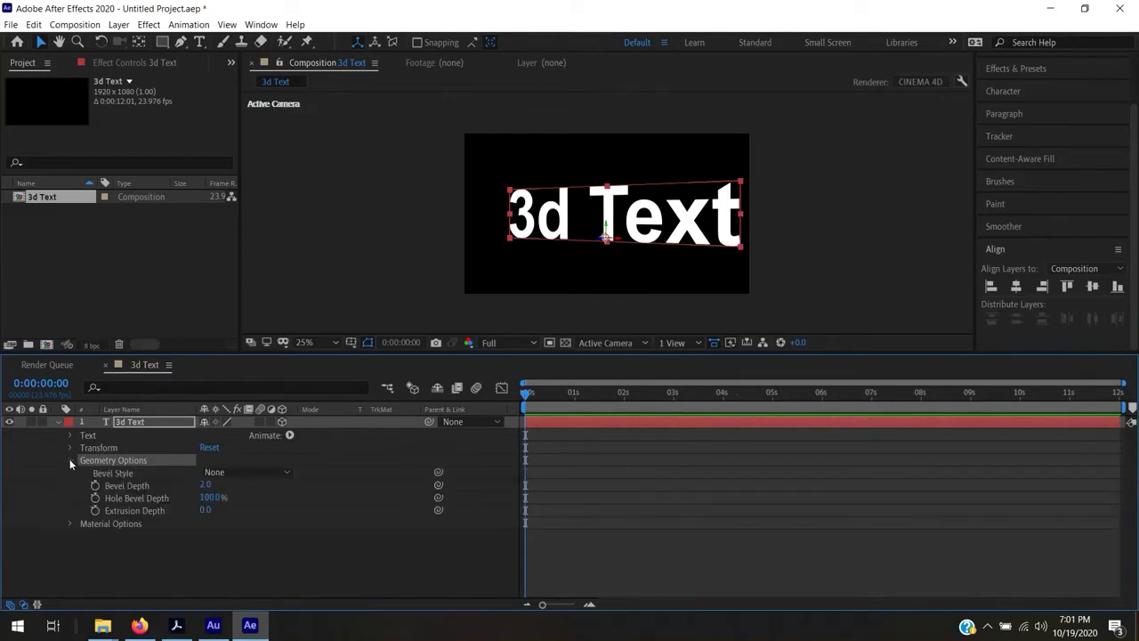
click(66, 524)
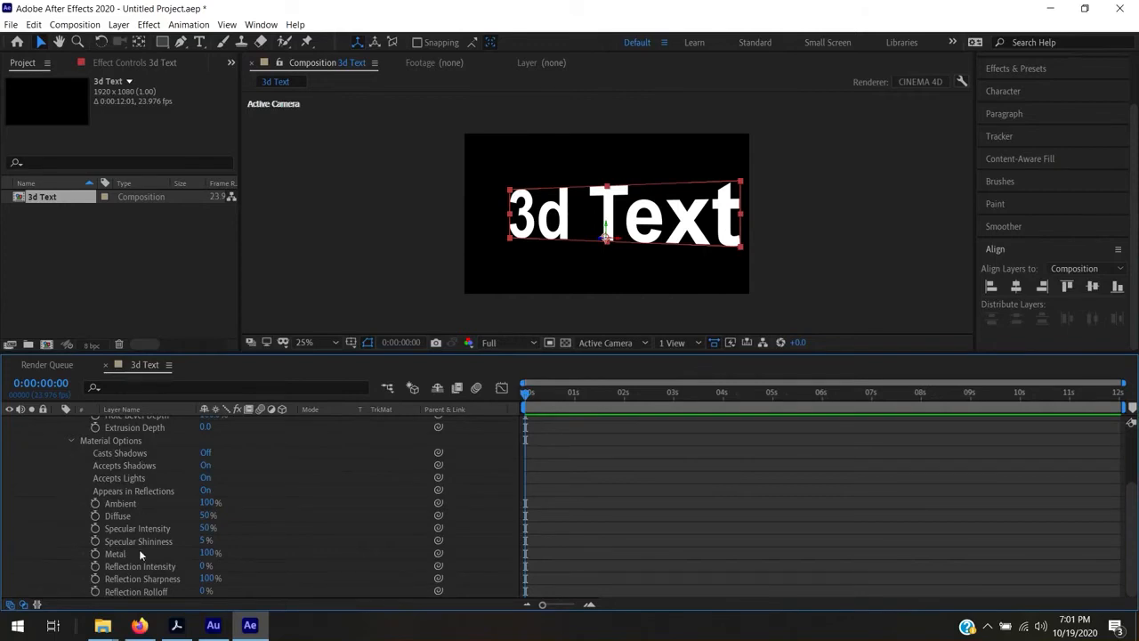
click(71, 440)
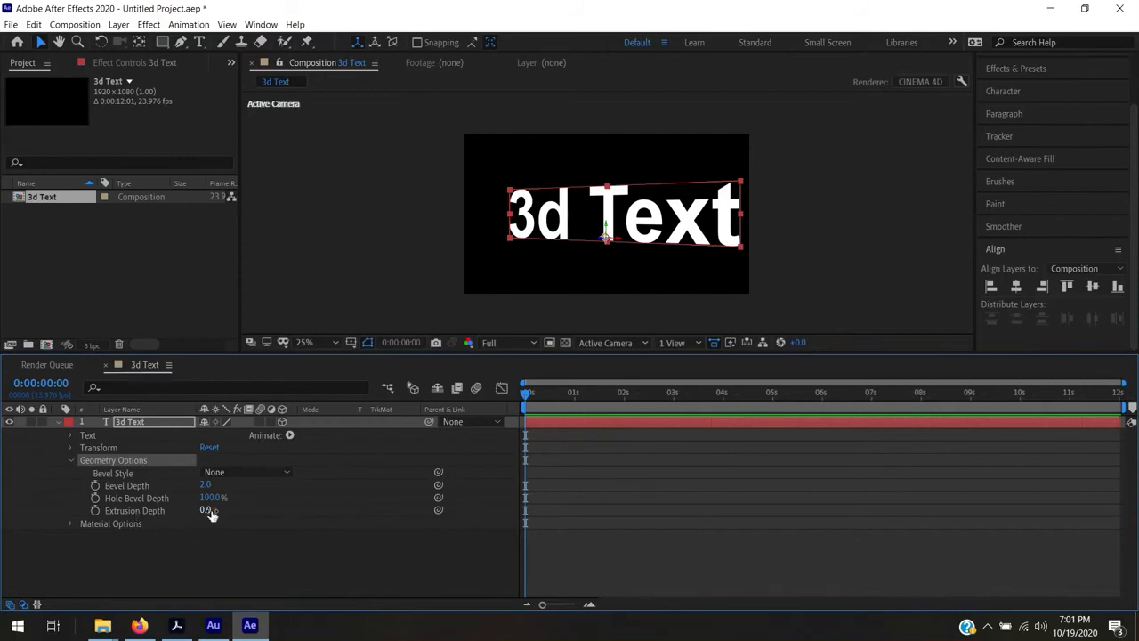
drag(210, 513, 343, 516)
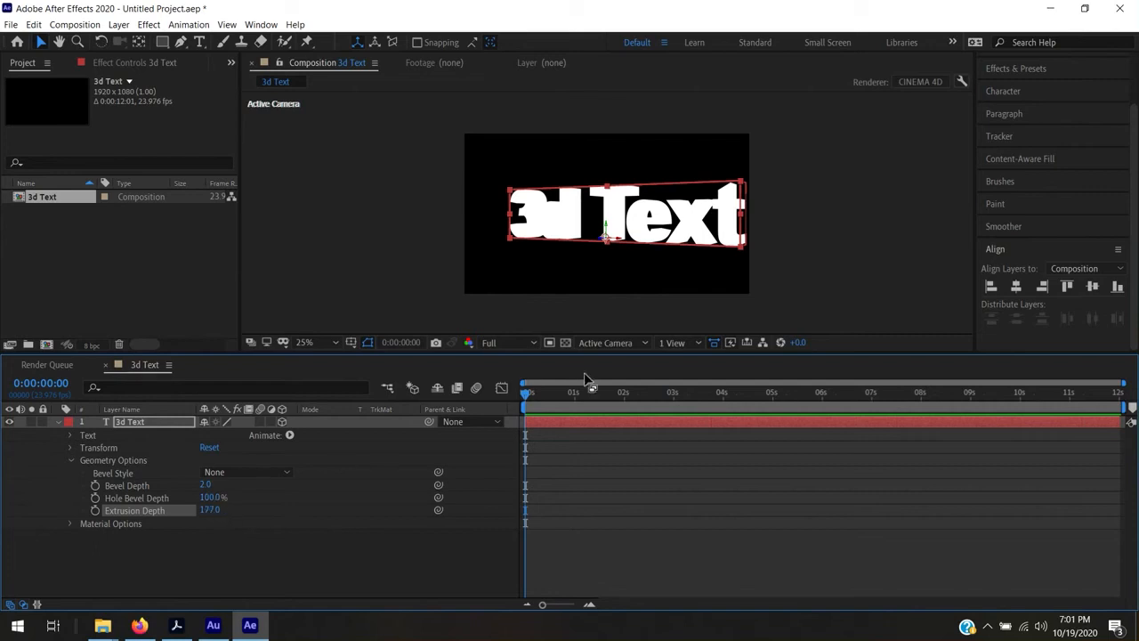
- Examine the extruded text from the Top view, and return to the Active Camera view and the "3d Text" timeline
click(628, 342)
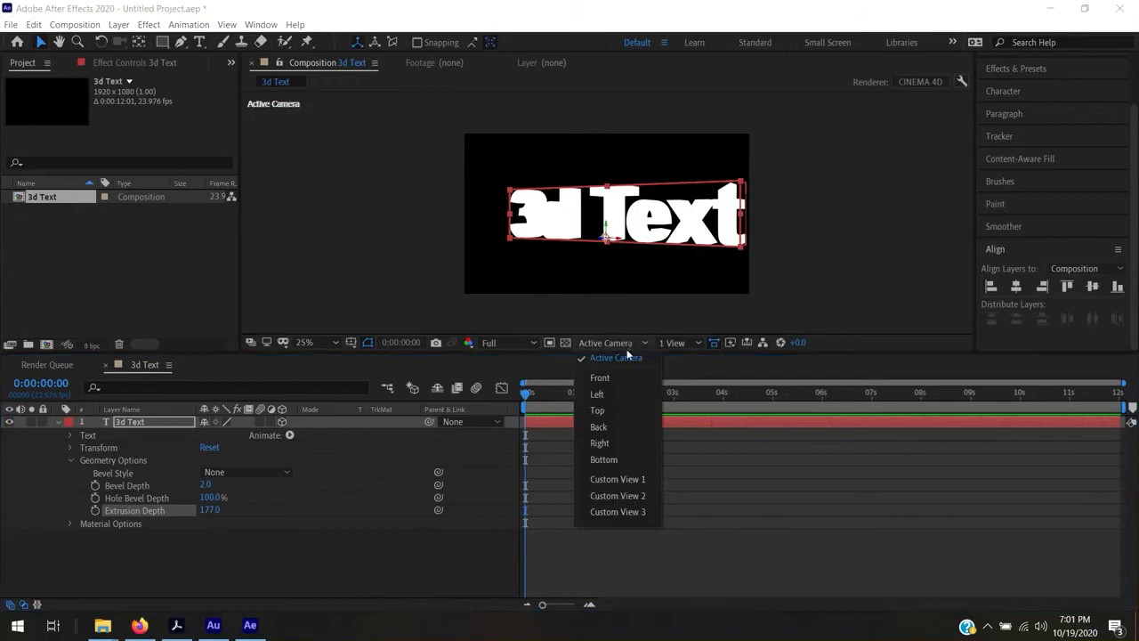
click(612, 409)
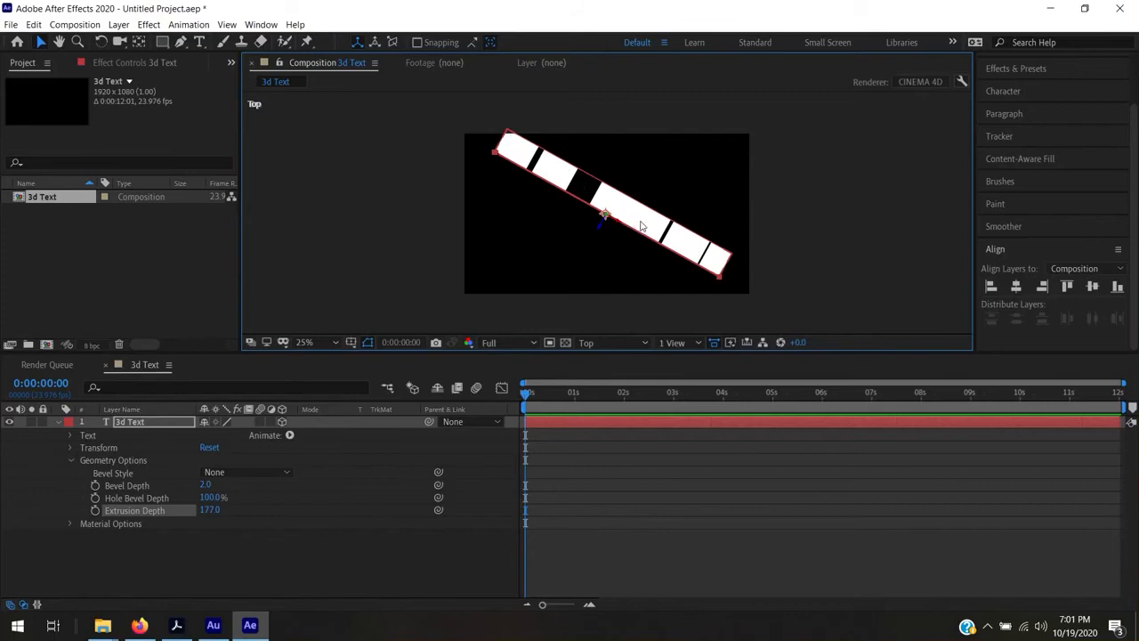
click(614, 342)
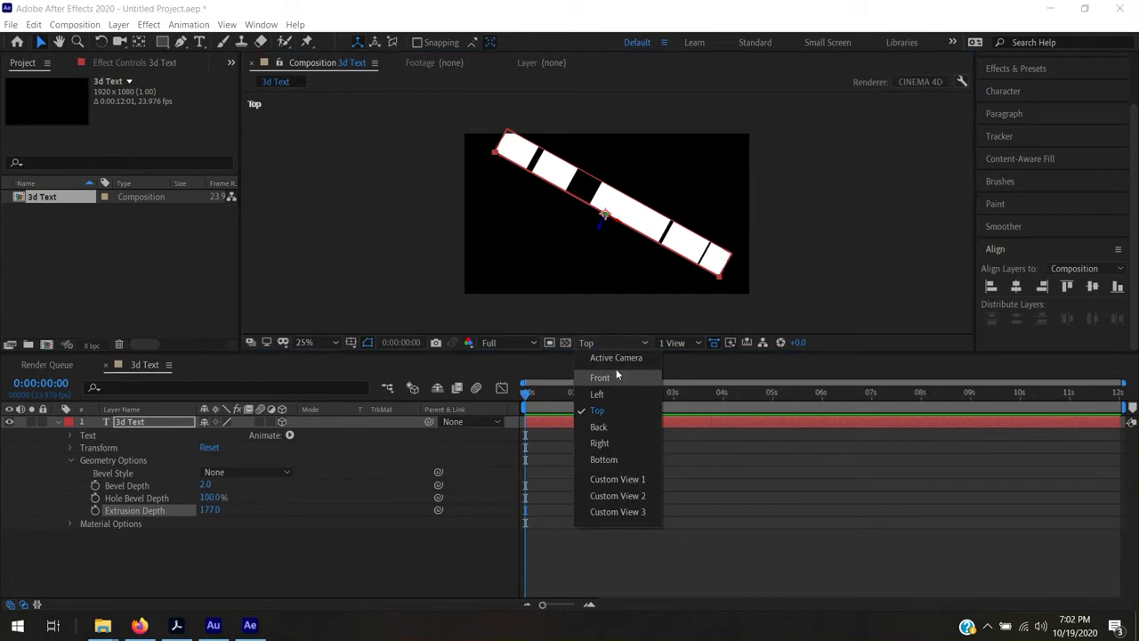
click(616, 358)
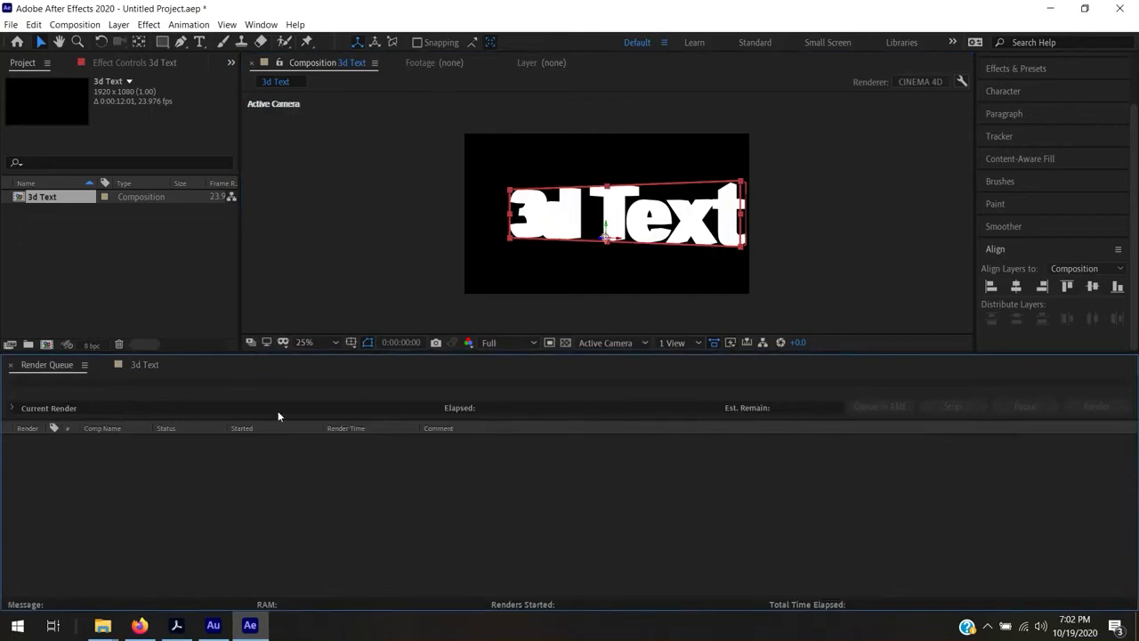
click(143, 365)
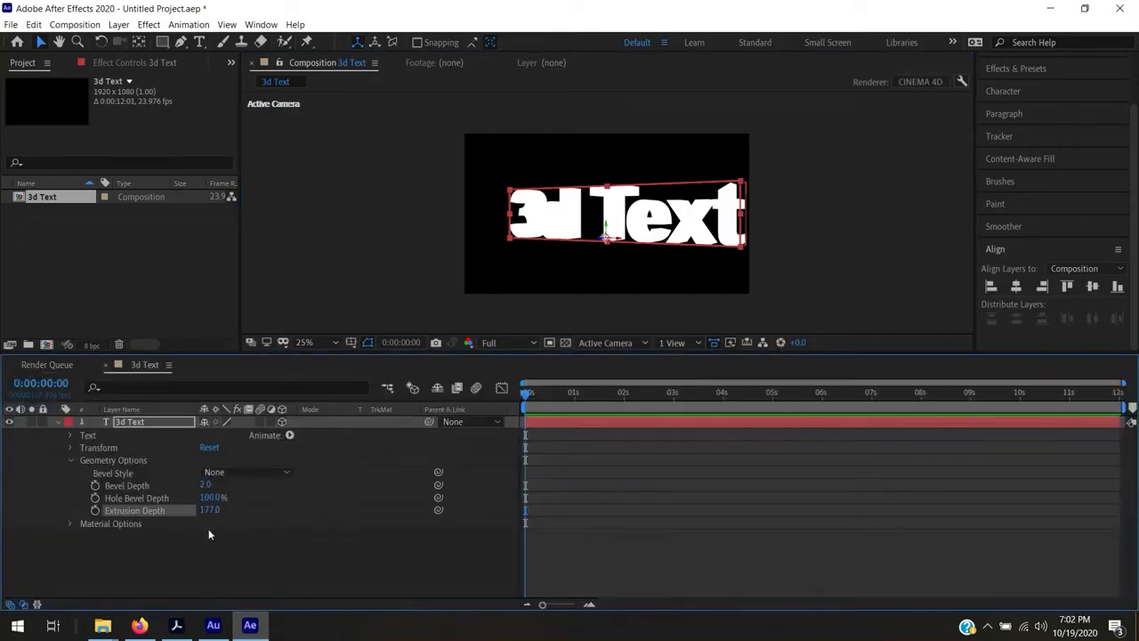
- Start a new light in the "3d Text" composition with the Spot light type
click(58, 419)
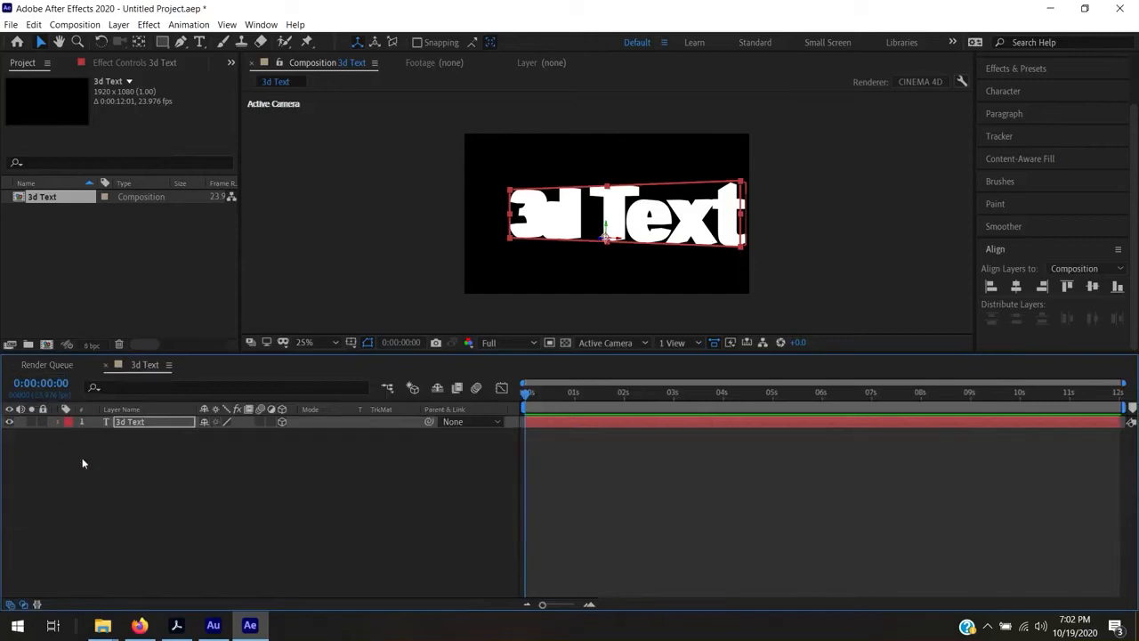
click(131, 481)
right_click(131, 481)
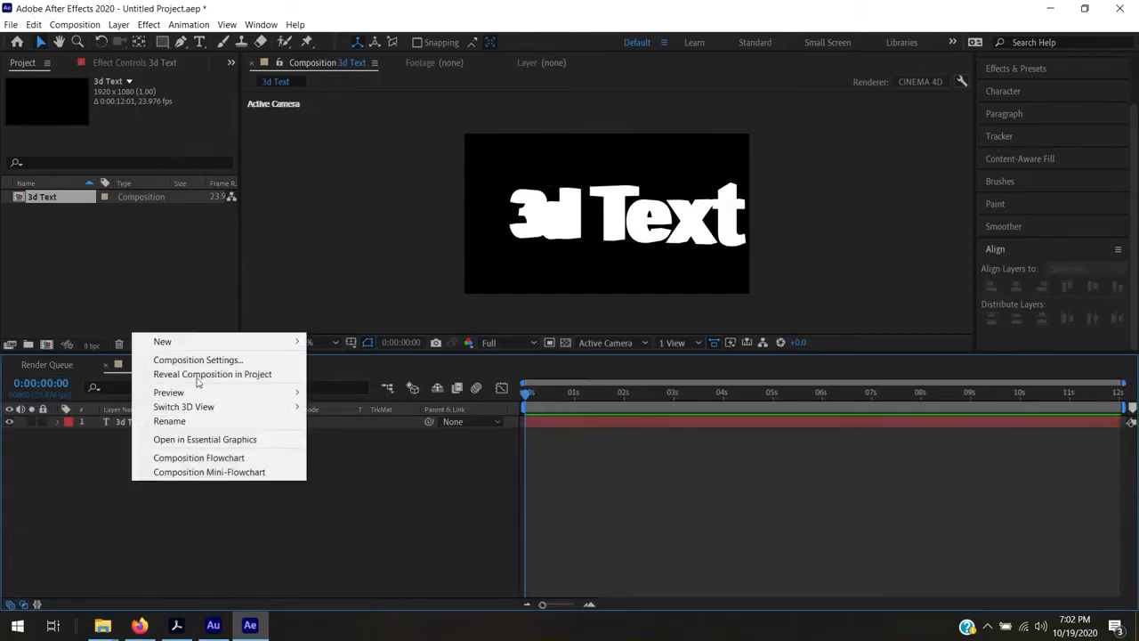
mouse_move(203, 342)
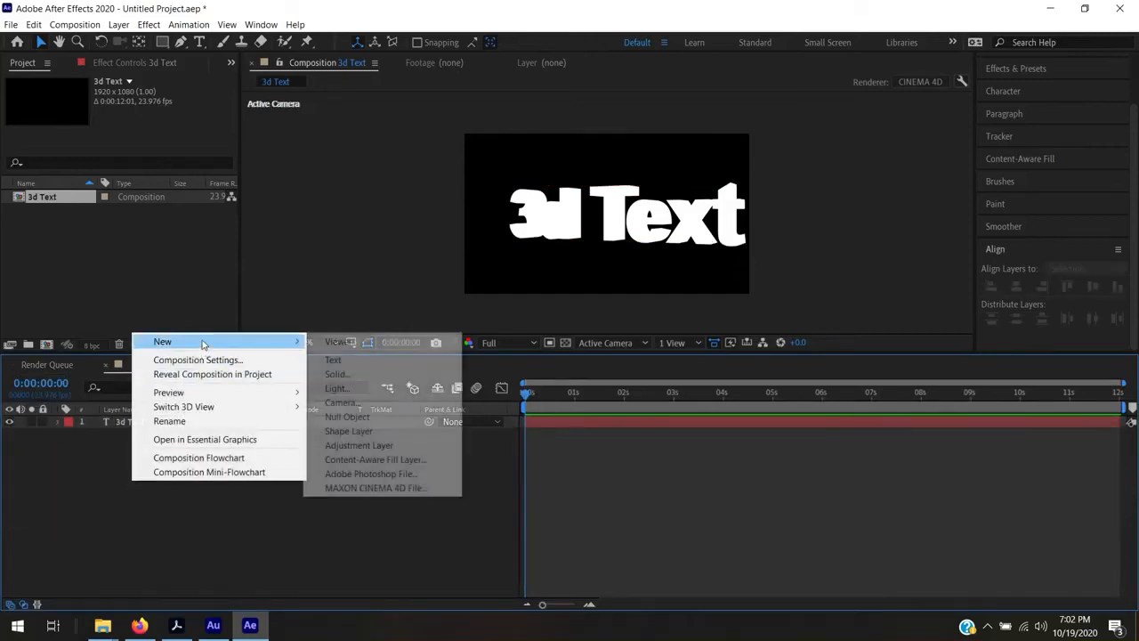
click(62, 544)
right_click(102, 481)
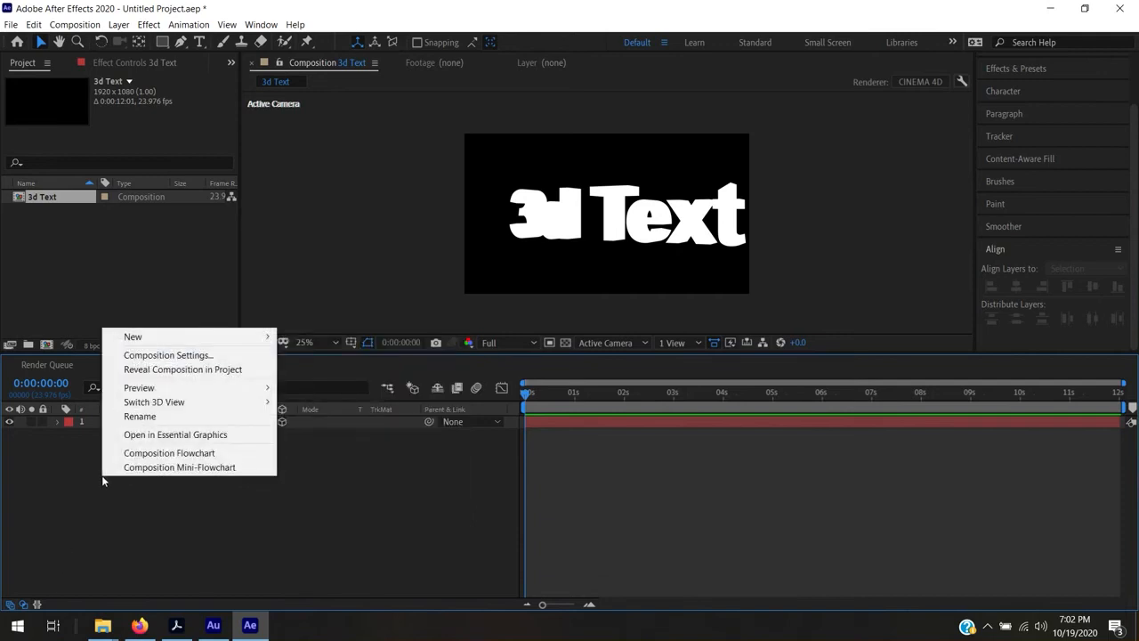
mouse_move(189, 337)
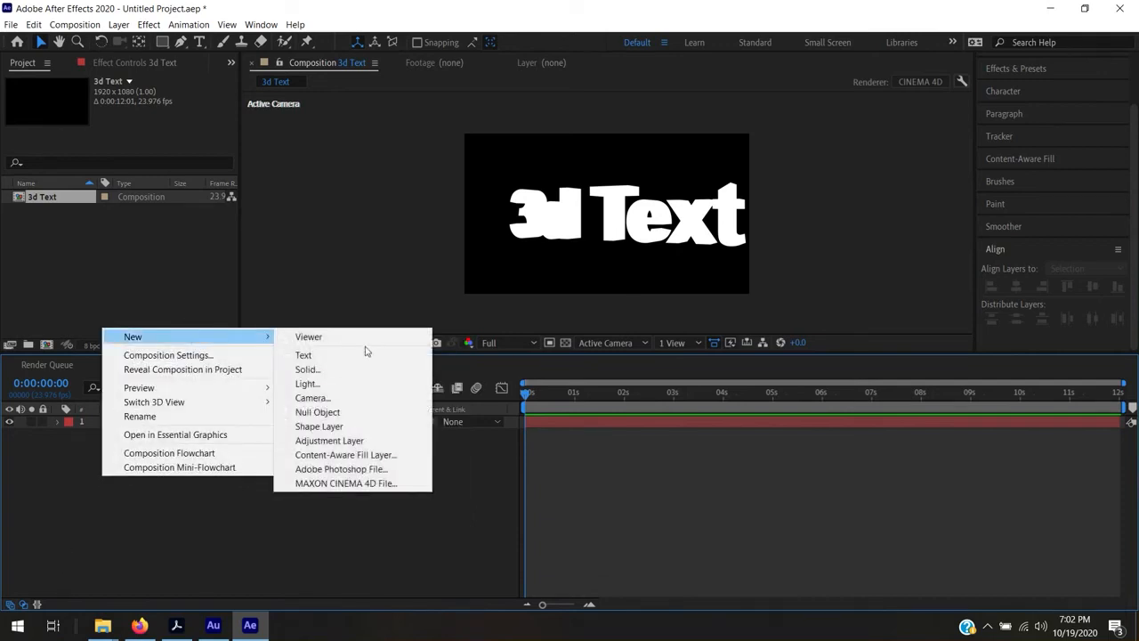
click(363, 386)
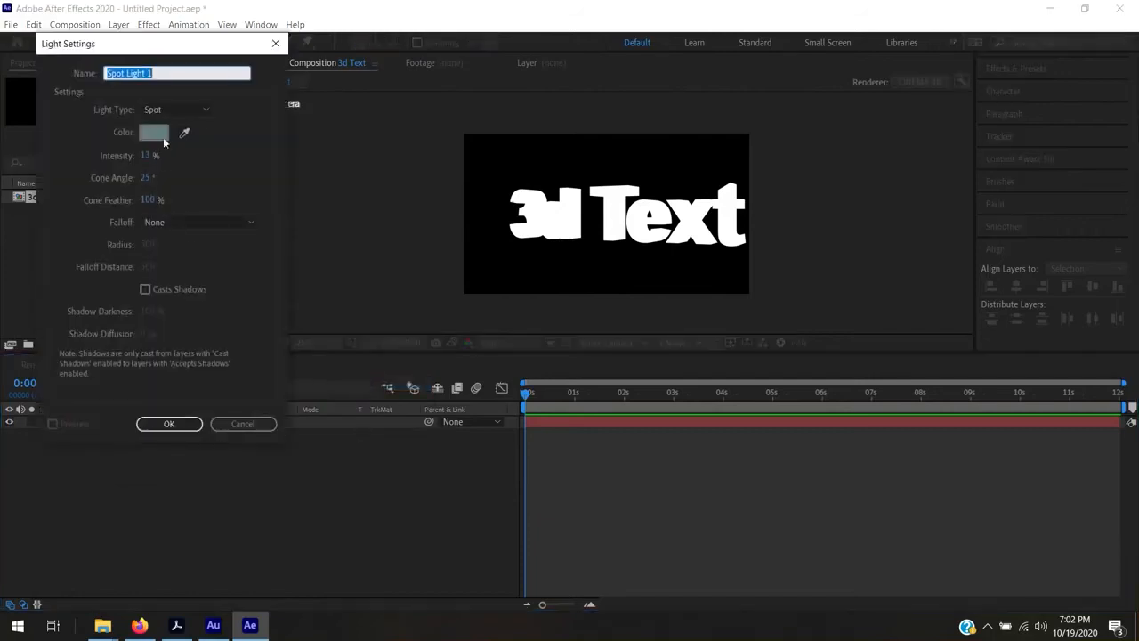
click(192, 106)
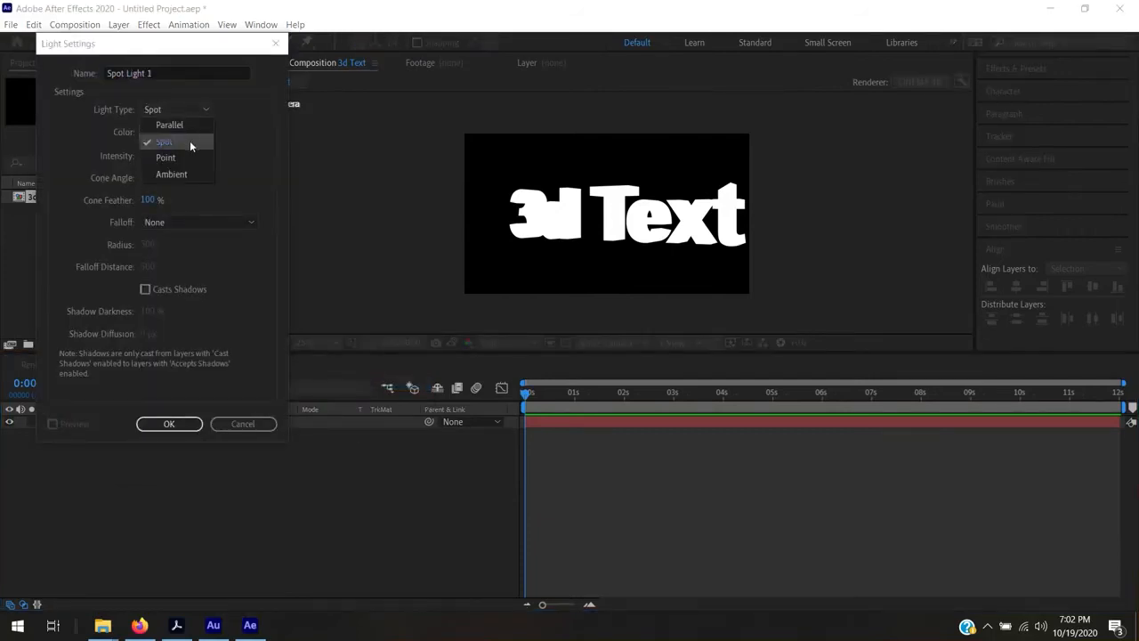
click(189, 141)
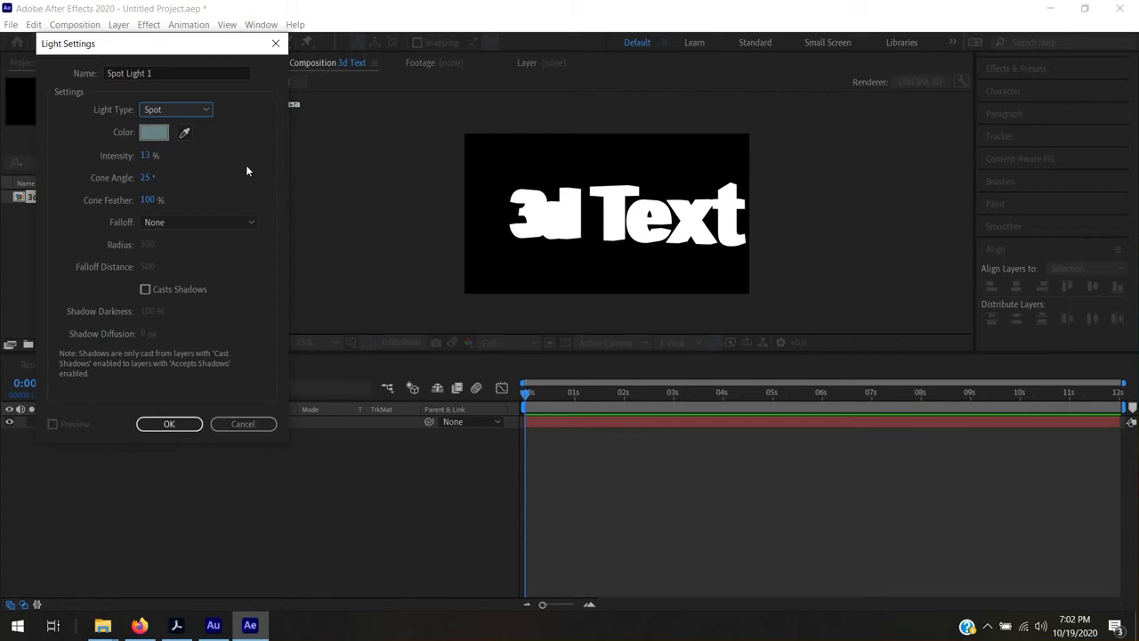
- Keep the Spot light type and name the new light "KEY LIGHT"
click(203, 111)
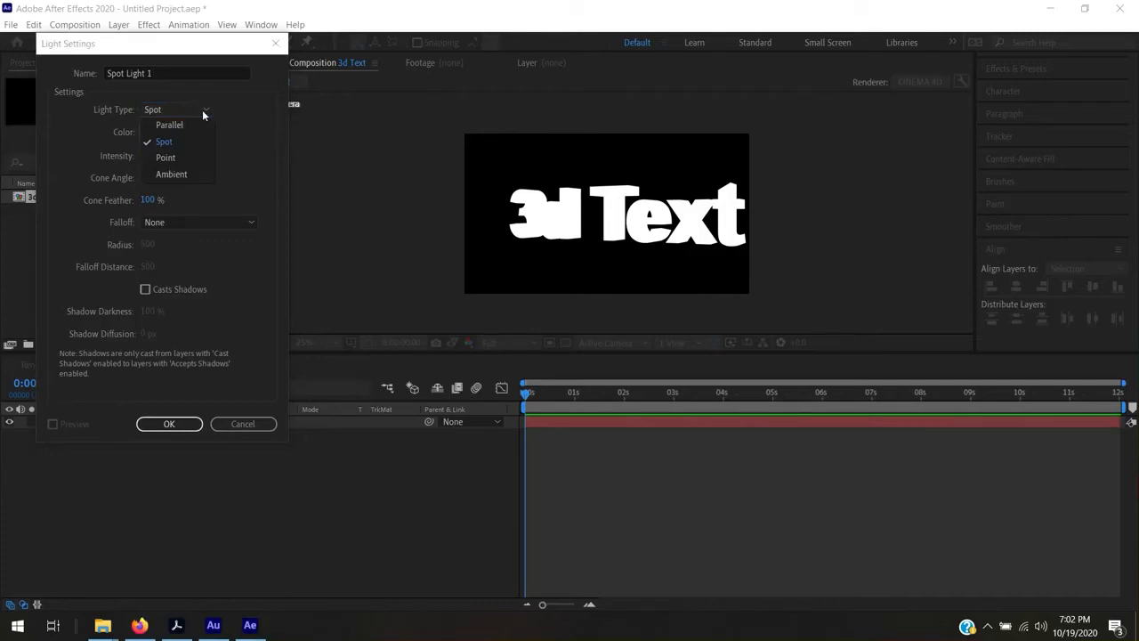
click(202, 110)
drag(169, 76, 53, 81)
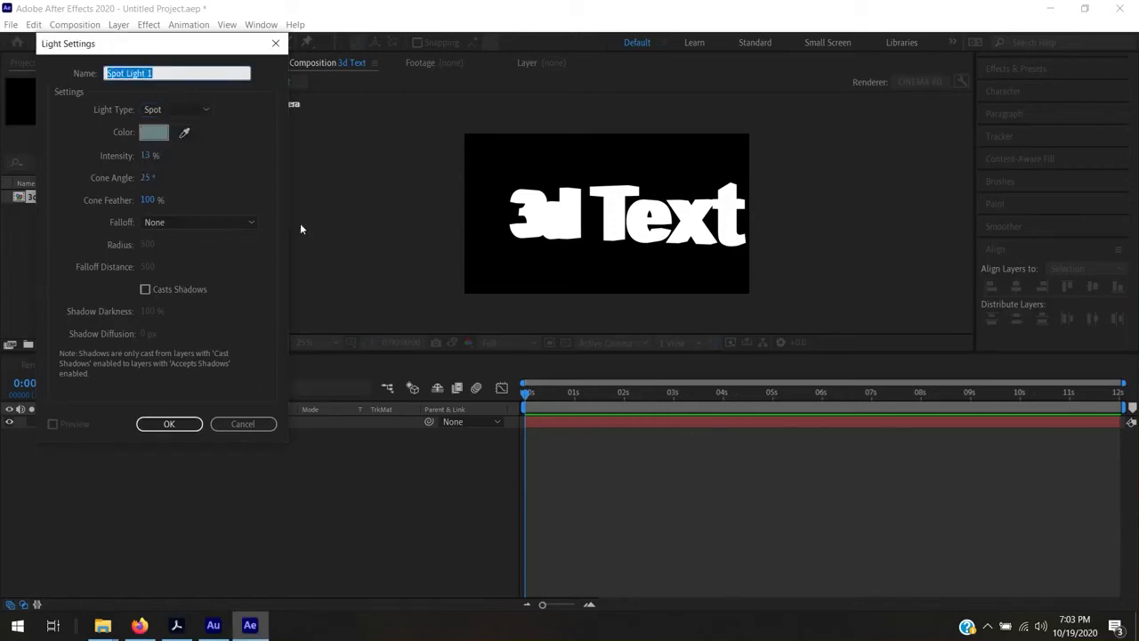
key(BackSpace)
text(KEY LIGHT)
- Give the KEY LIGHT a warm yellow color (FBD16F) and 99% intensity, and create it
click(154, 131)
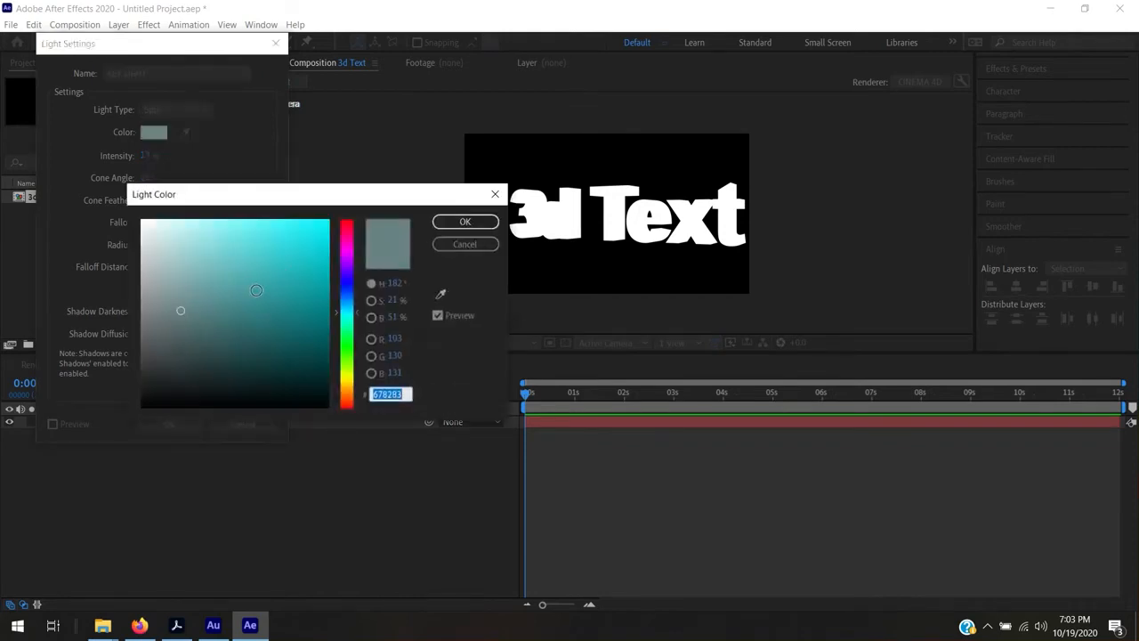
drag(351, 378, 352, 390)
drag(241, 233, 245, 223)
click(464, 223)
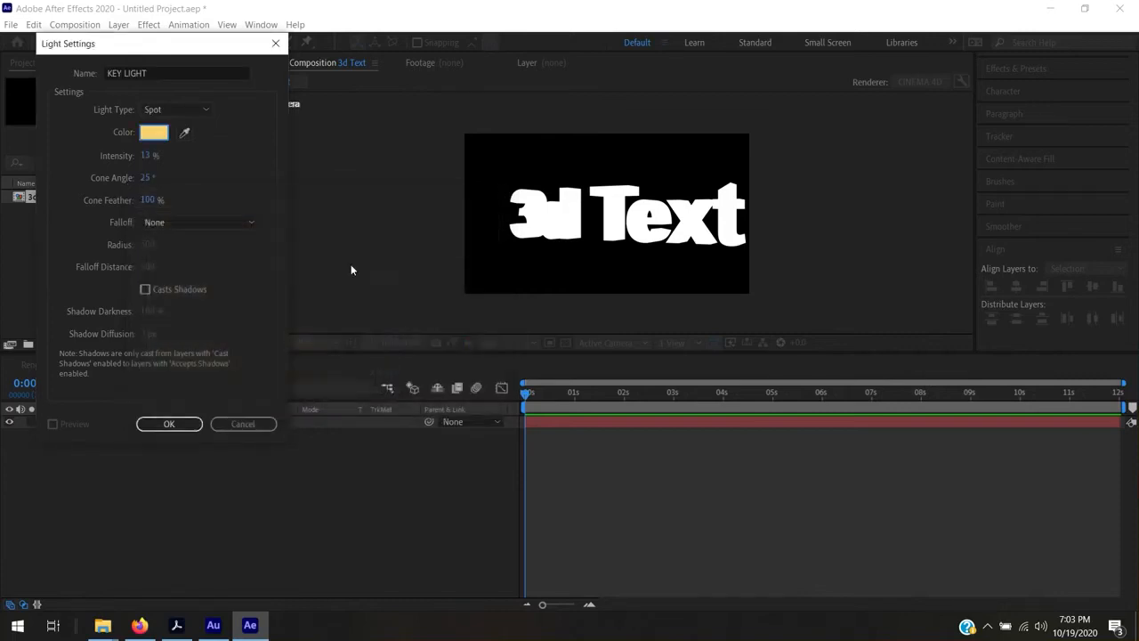
drag(157, 161, 226, 170)
click(169, 424)
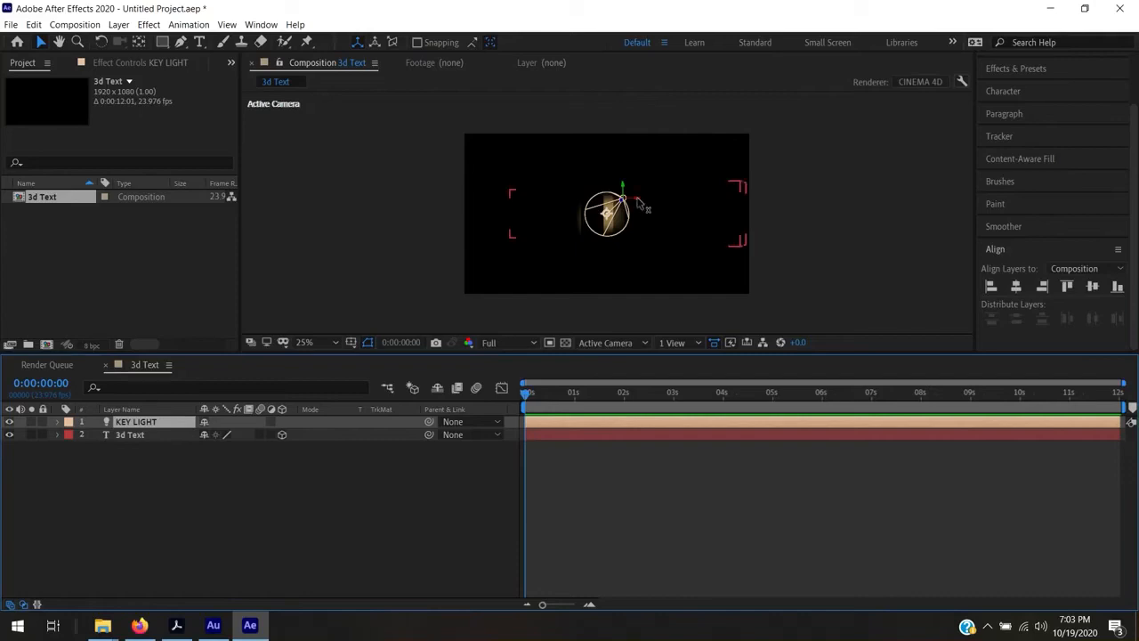
- Move the KEY LIGHT beyond the frame's upper right and aim its point of interest at the text's right end
drag(637, 201, 793, 136)
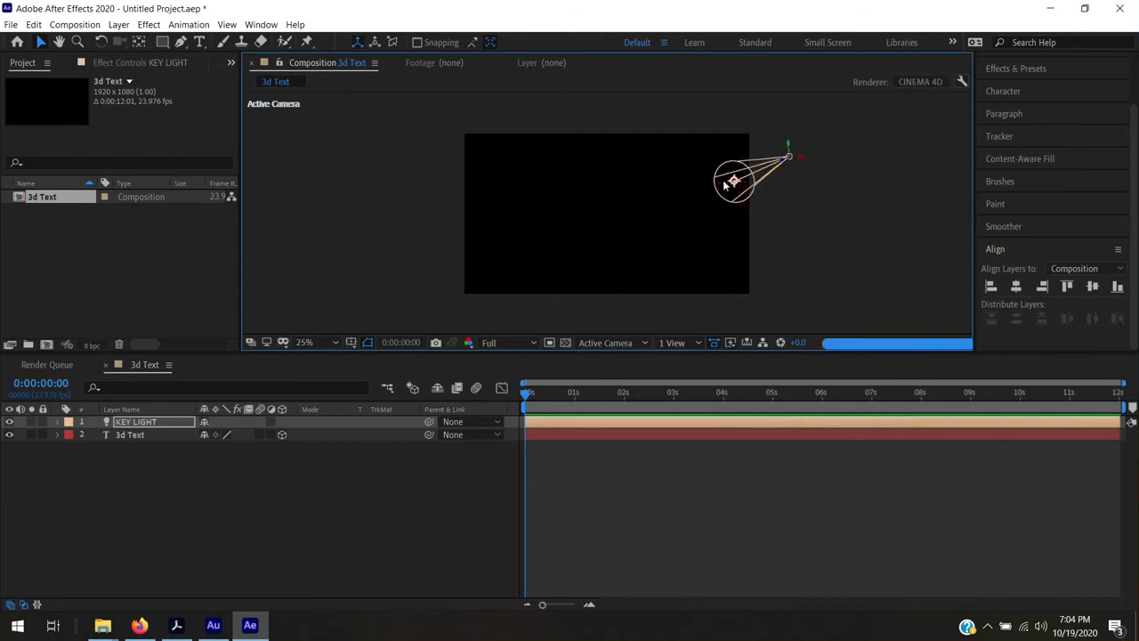
drag(734, 182, 710, 212)
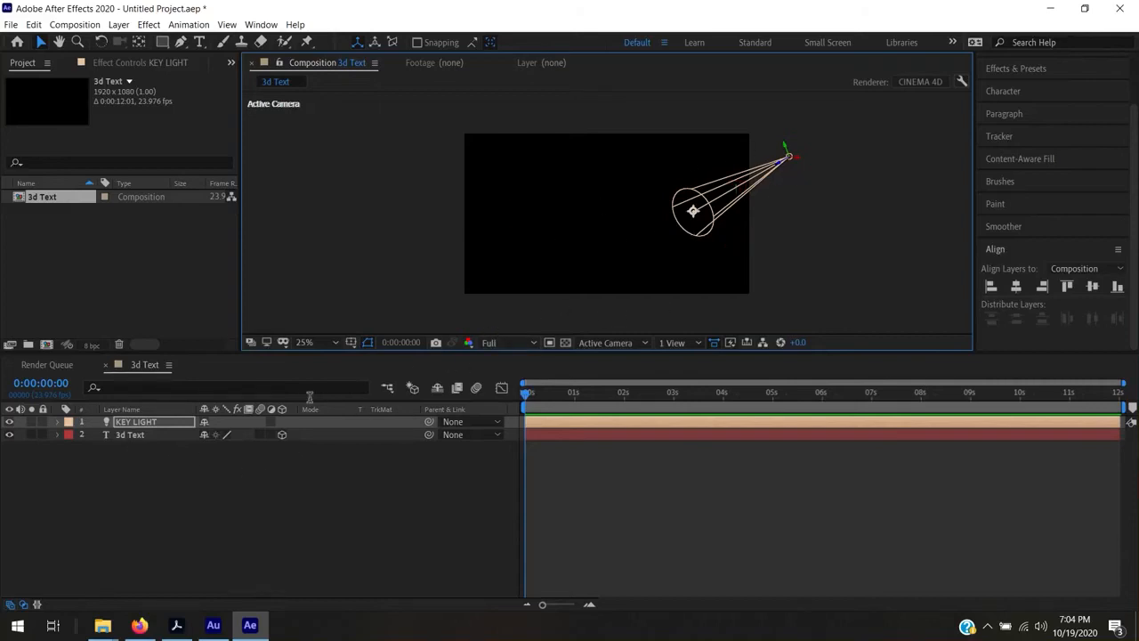
- Set the KEY LIGHT's intensity to 193% and its cone angle to 83°
click(136, 422)
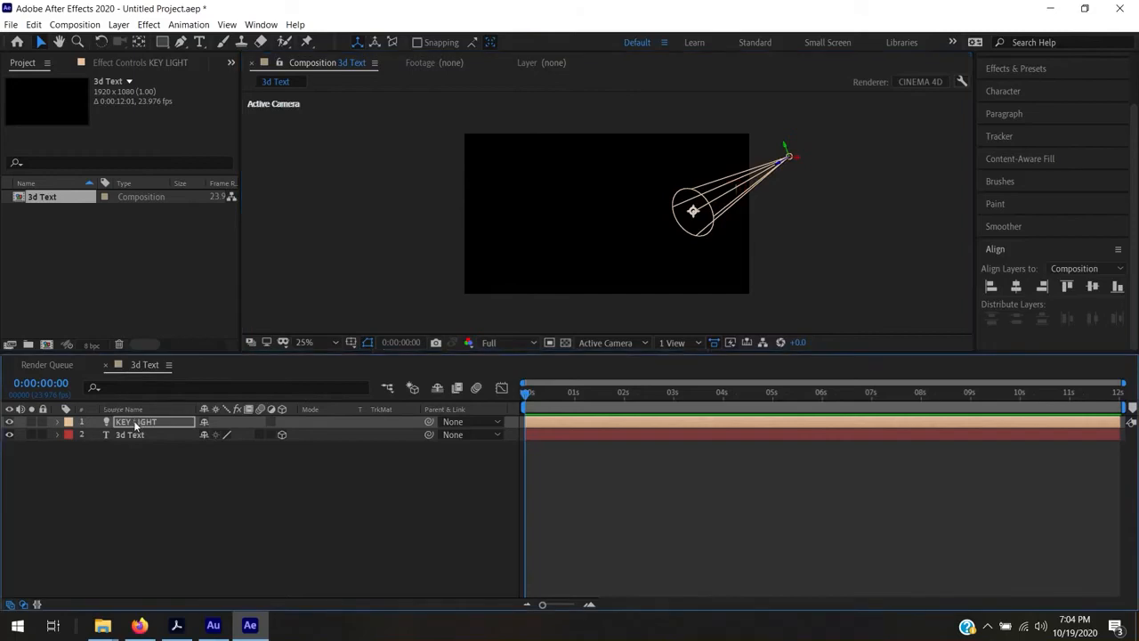
double_click(135, 422)
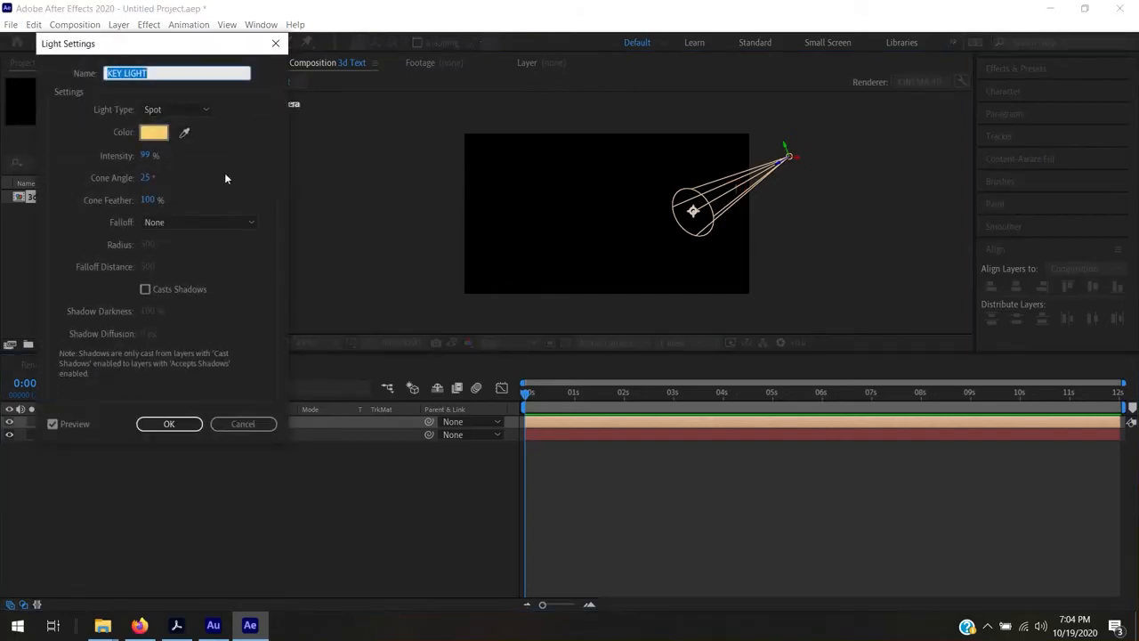
drag(147, 156, 224, 158)
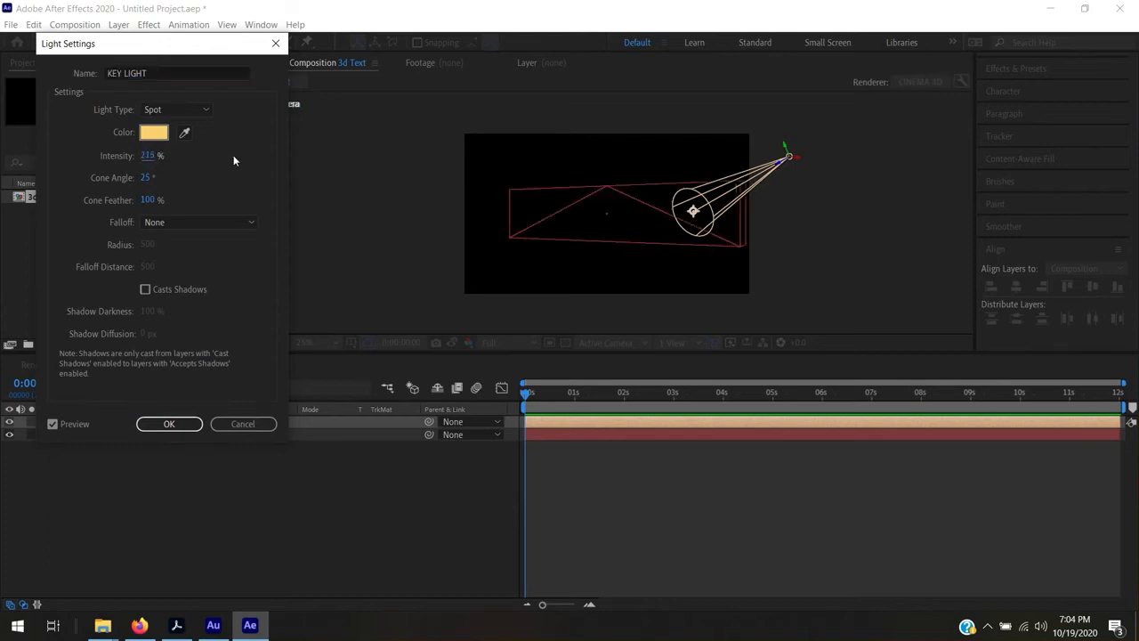
drag(157, 156, 242, 179)
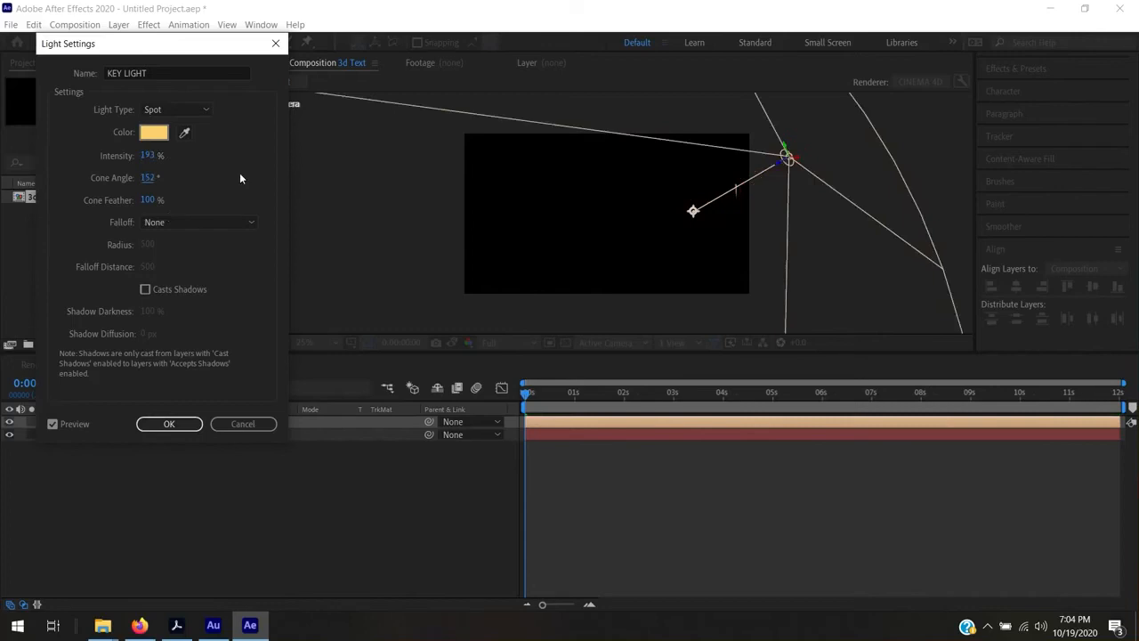
drag(160, 182, 106, 192)
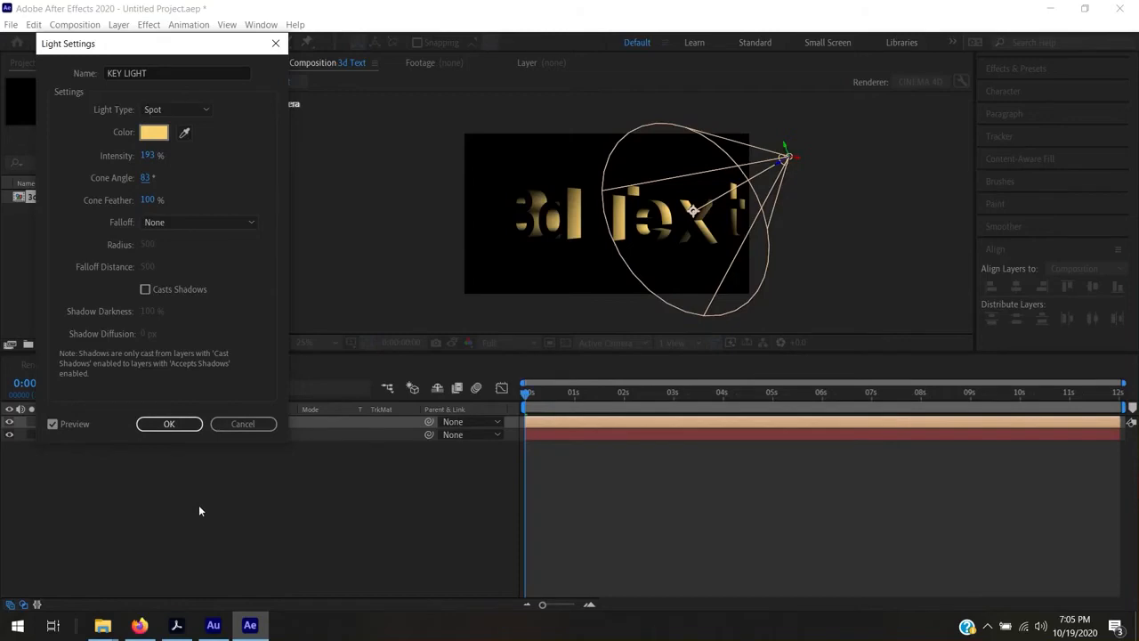
click(171, 426)
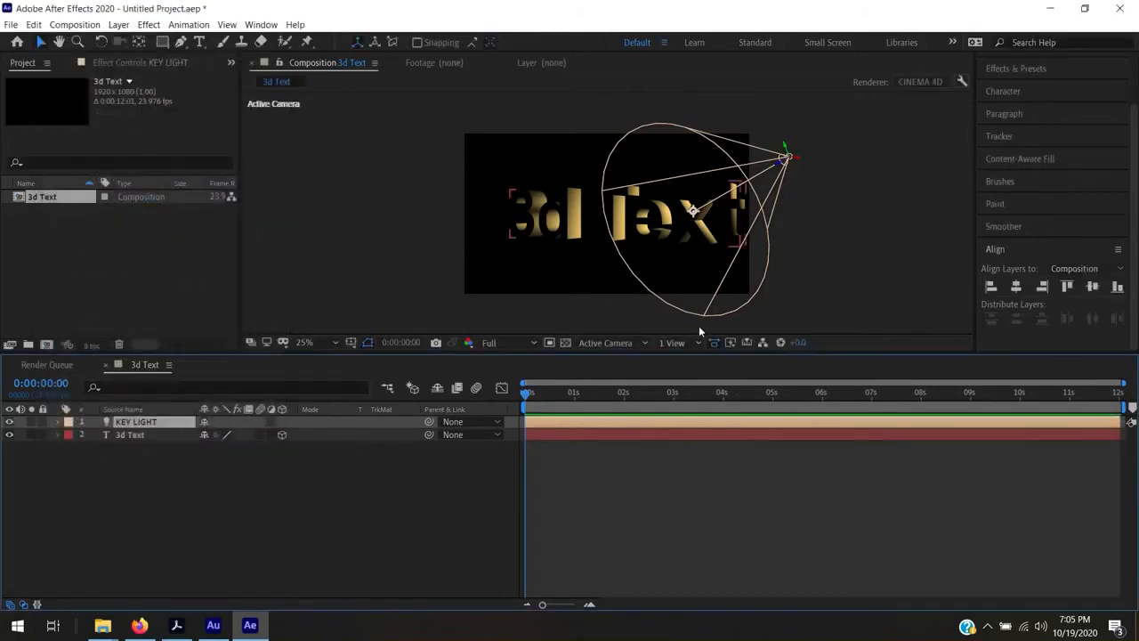
- Show the composition in 2 Views - Horizontal, with the Top view zoomed out to 16.7%
click(681, 345)
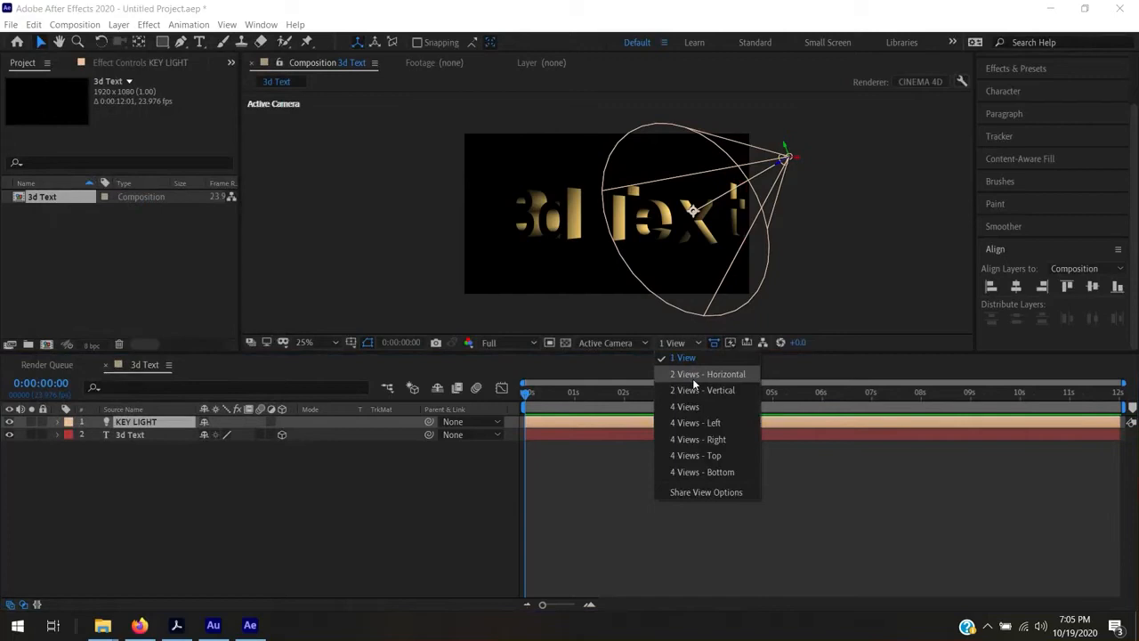
click(693, 381)
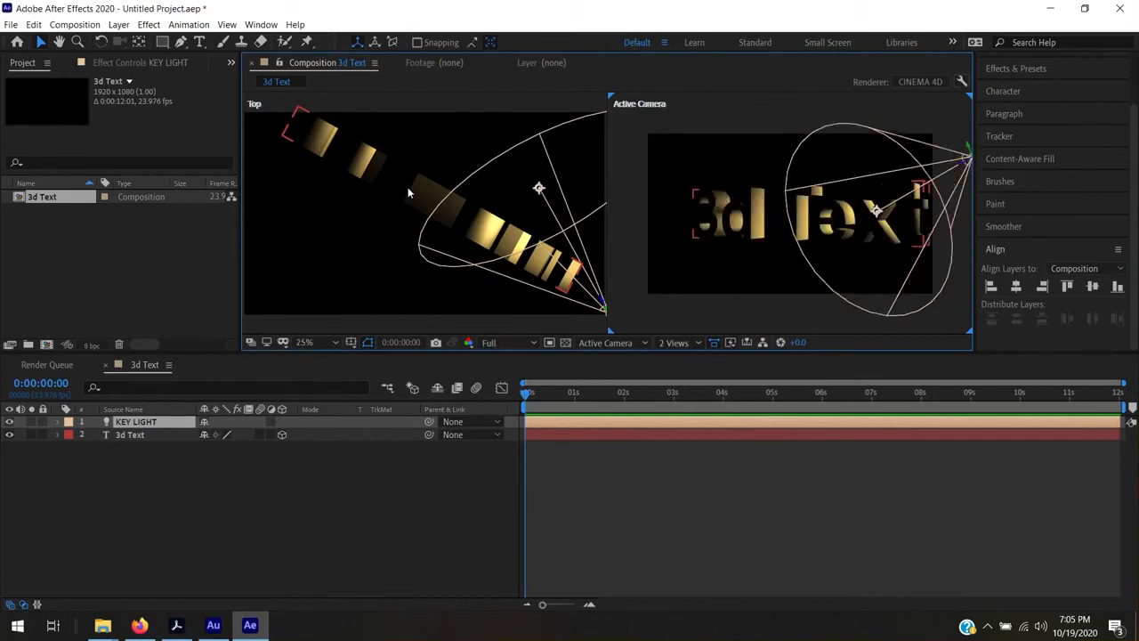
click(404, 178)
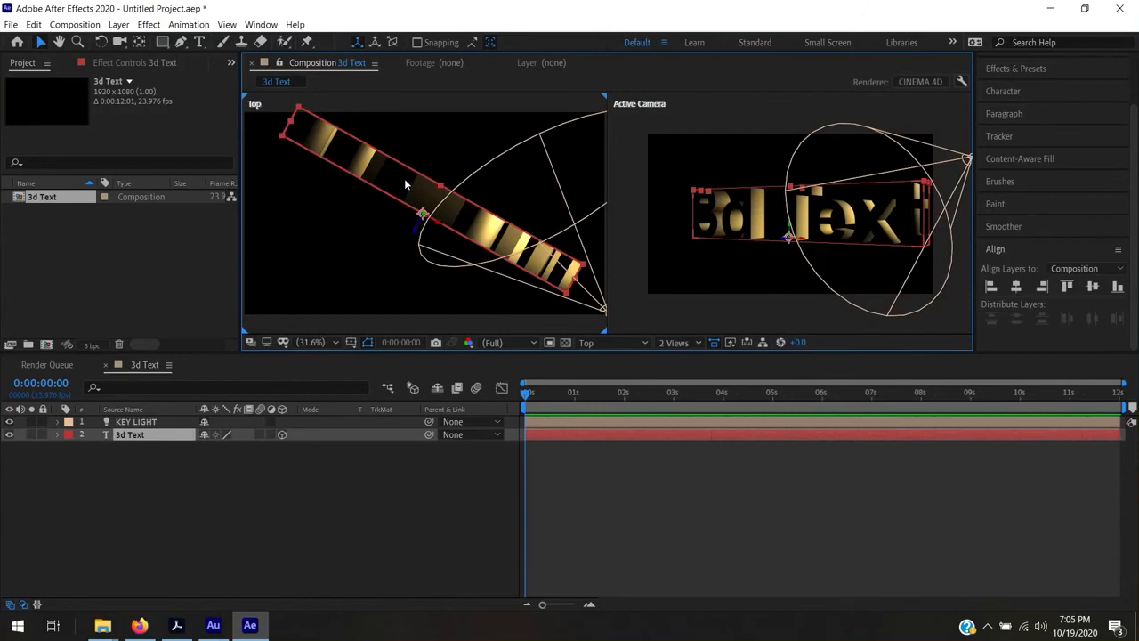
scroll(404, 179, down, 2)
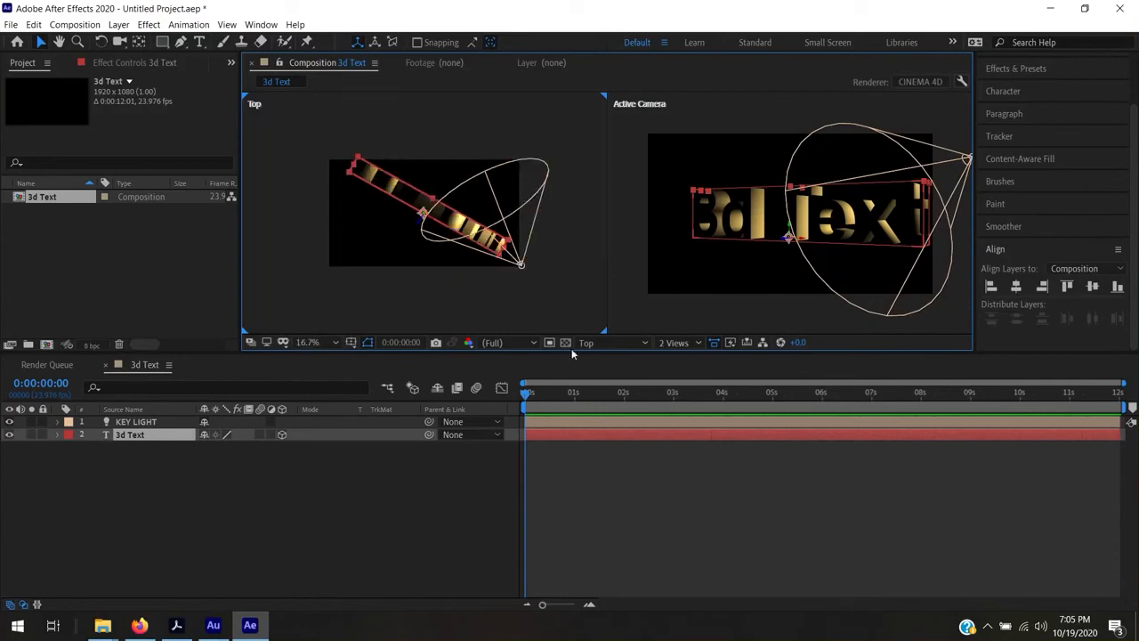
- Reposition the KEY LIGHT and its point of interest in the Top view, in front of the text's right end, and review its settings
click(513, 283)
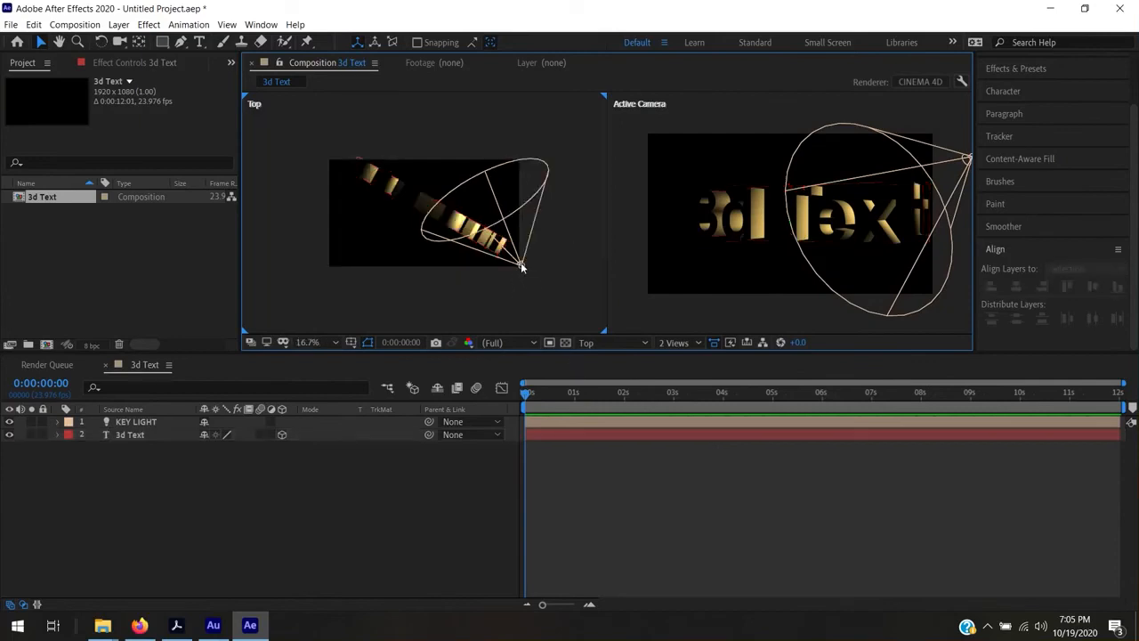
click(522, 267)
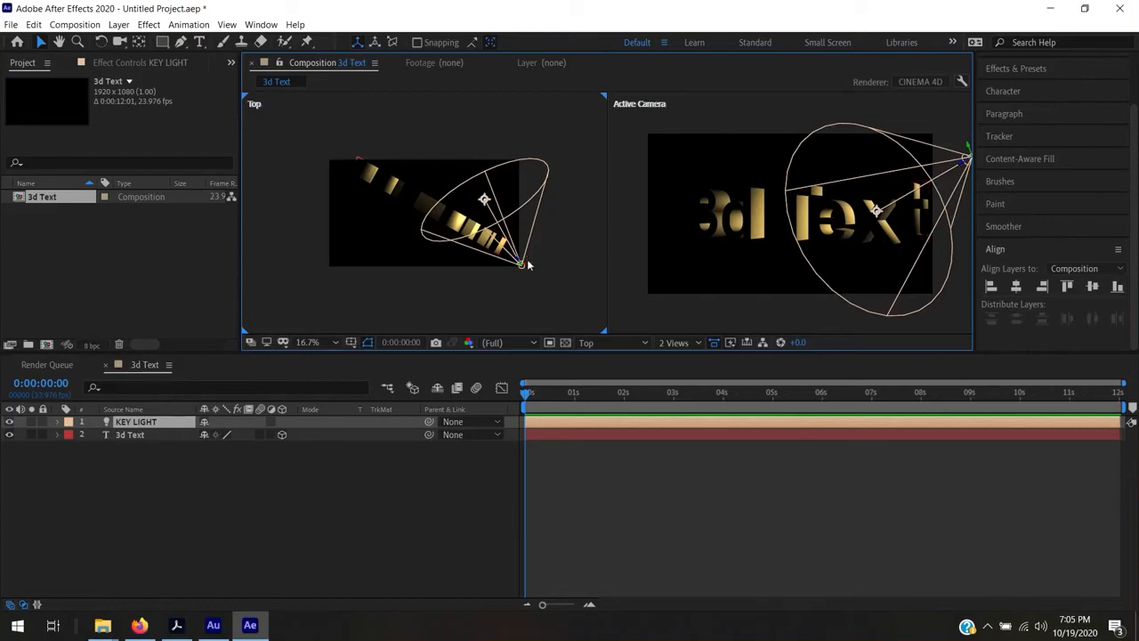
drag(530, 264, 479, 279)
drag(445, 222, 452, 218)
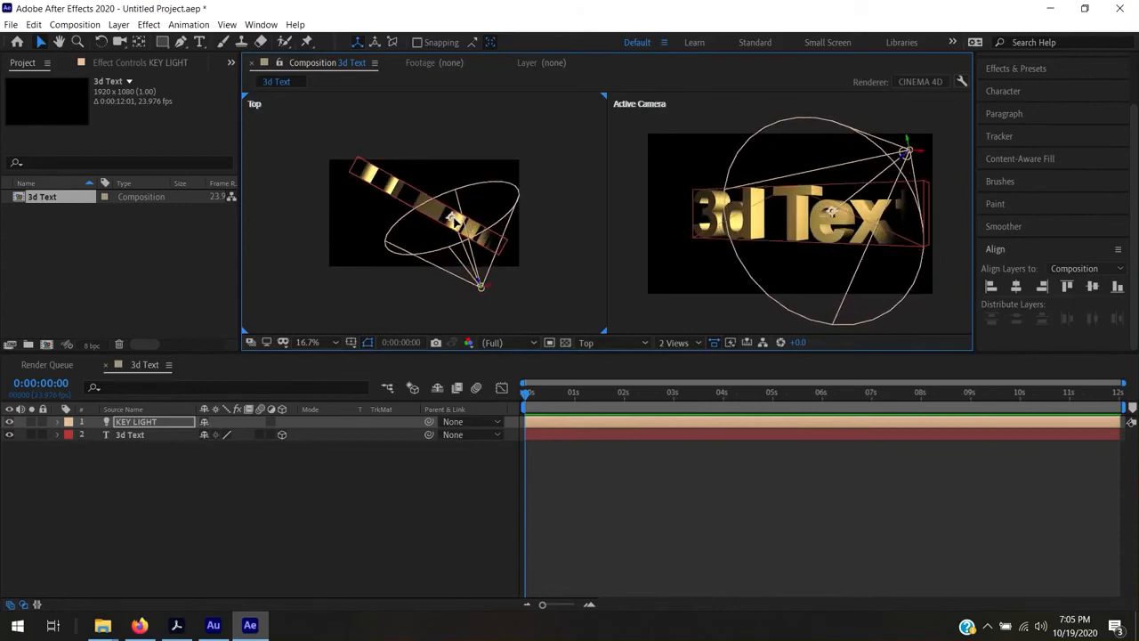
drag(481, 286, 510, 324)
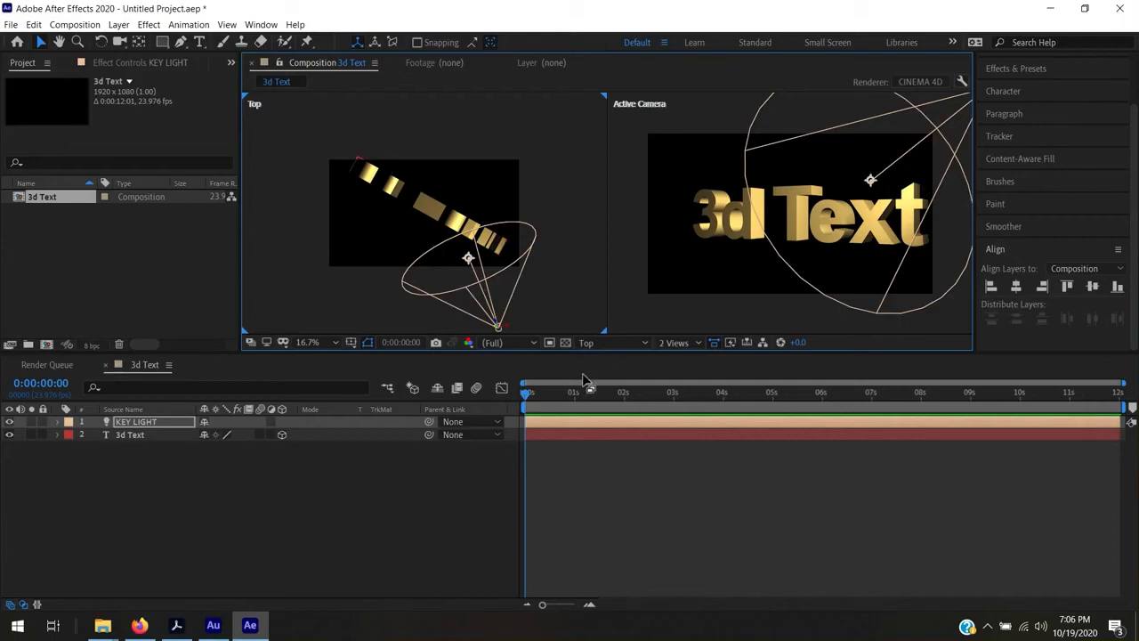
double_click(130, 424)
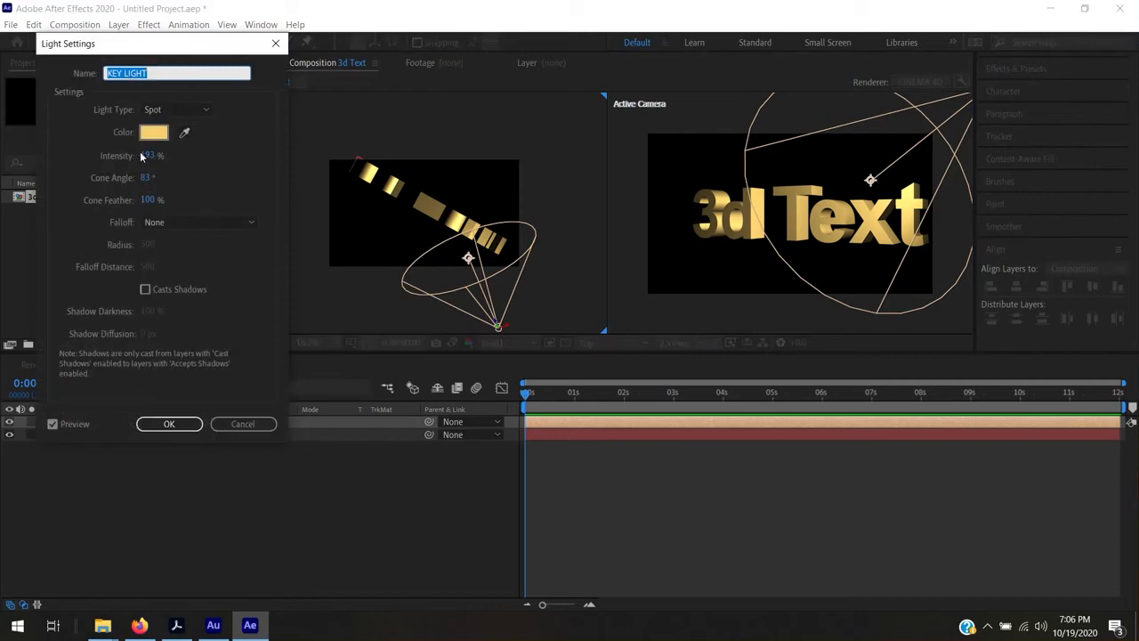
click(175, 432)
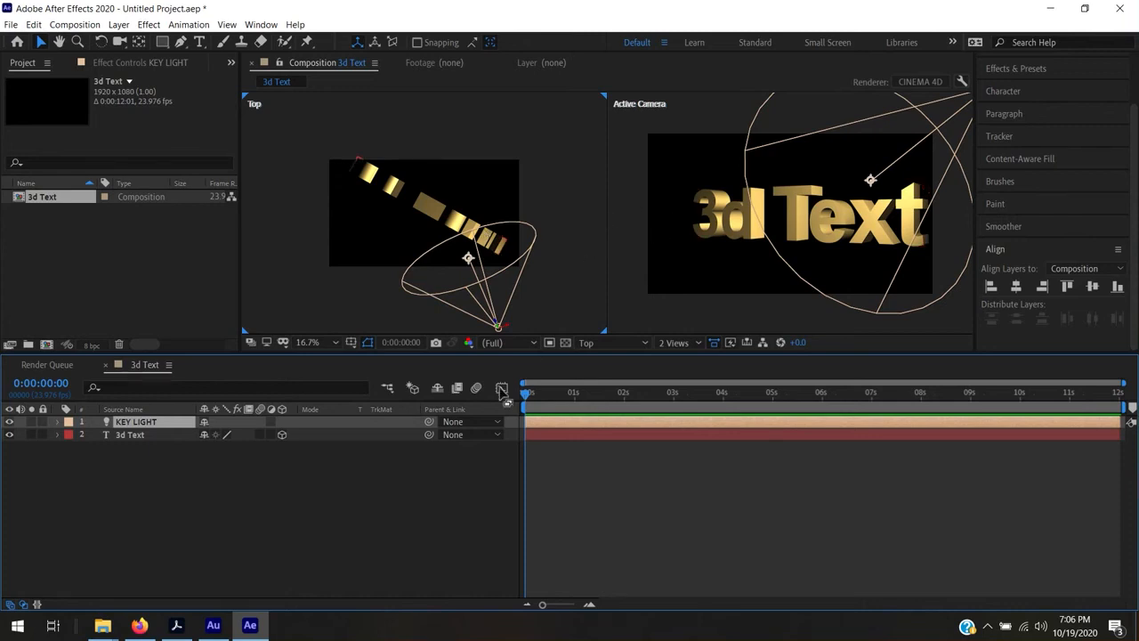
- Add a white (FFFFFF) spot light to the composition with 193% intensity, an 83° cone angle and 100% cone feather
right_click(190, 512)
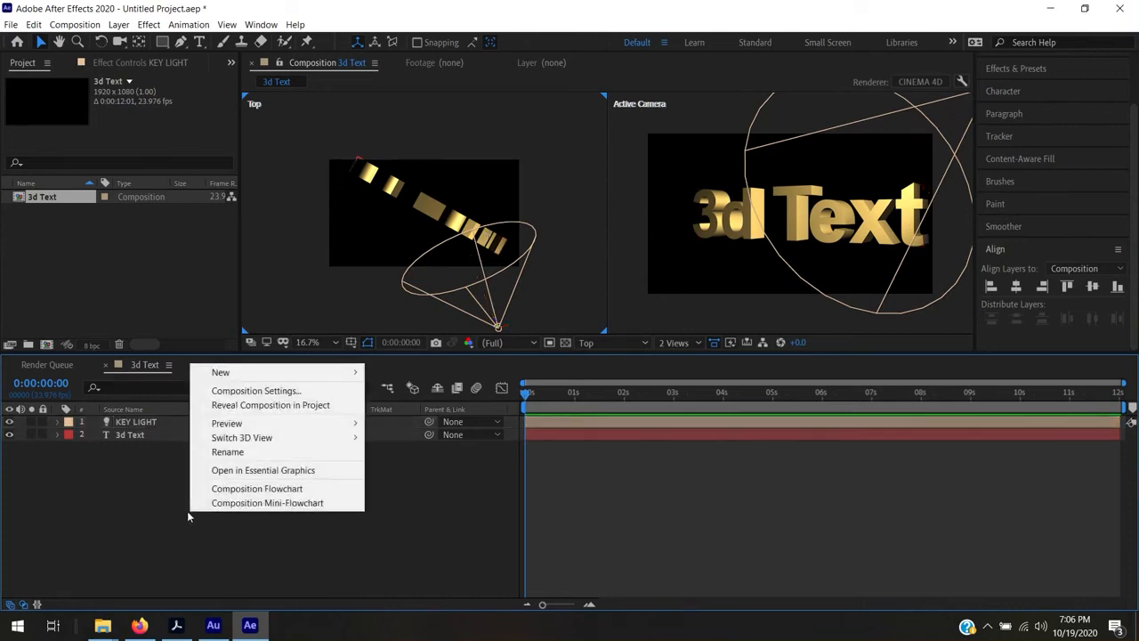
mouse_move(236, 375)
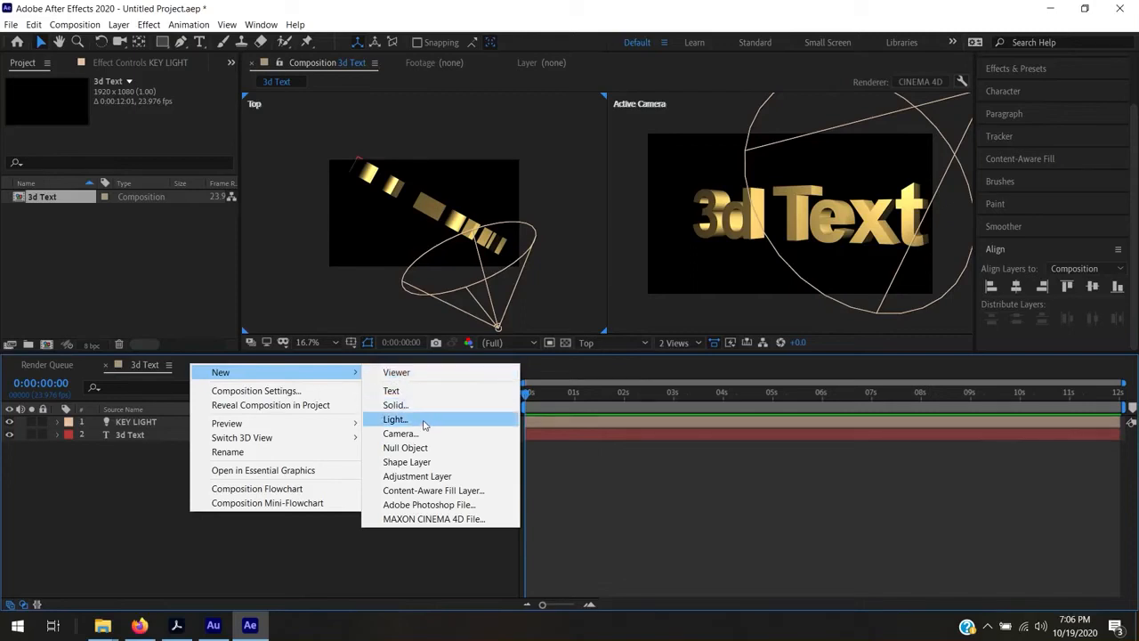
click(425, 424)
click(153, 132)
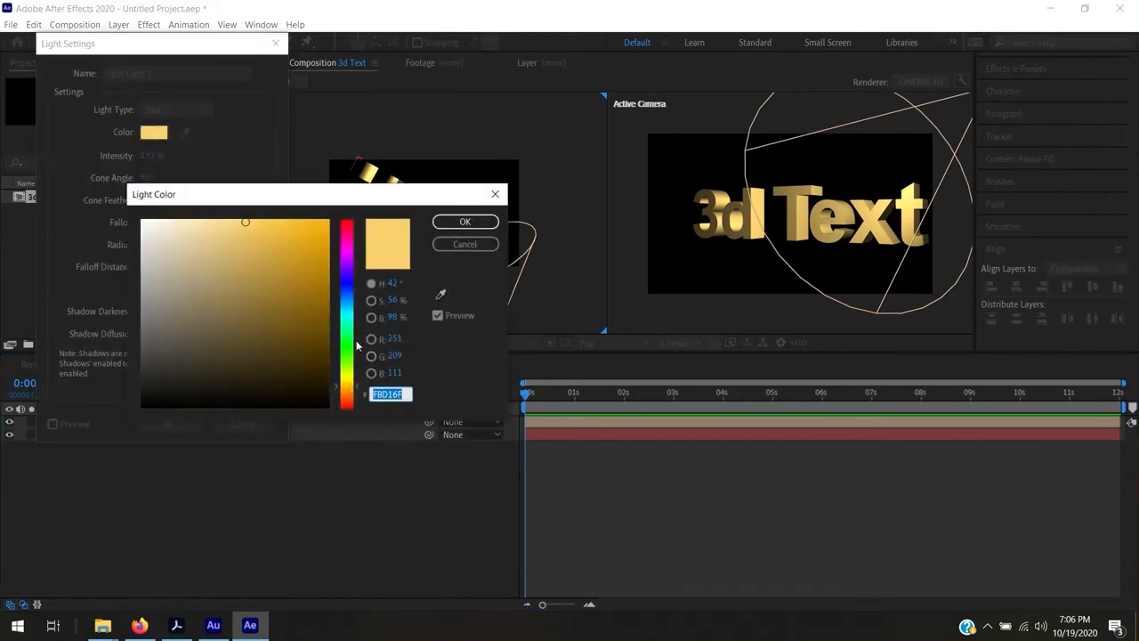
click(152, 229)
click(143, 221)
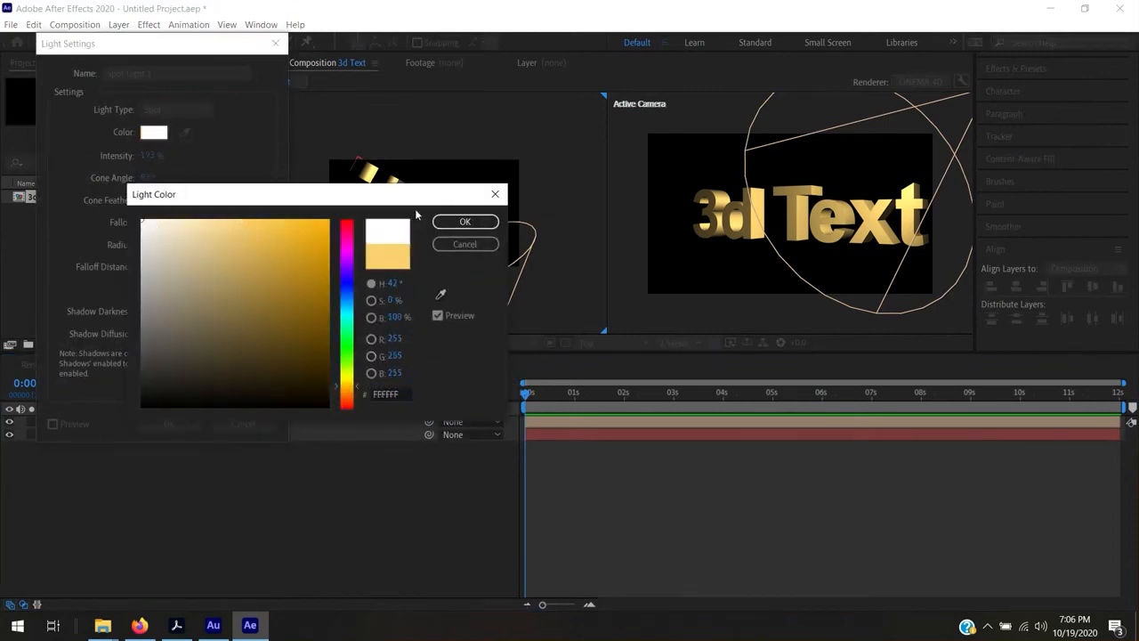
click(465, 222)
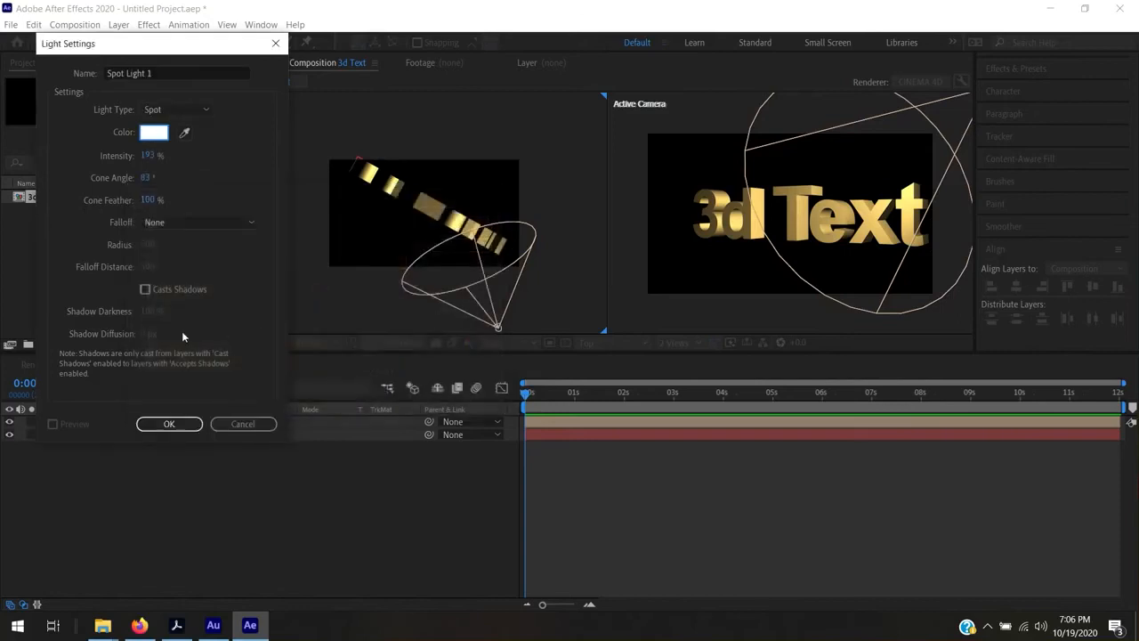
click(169, 431)
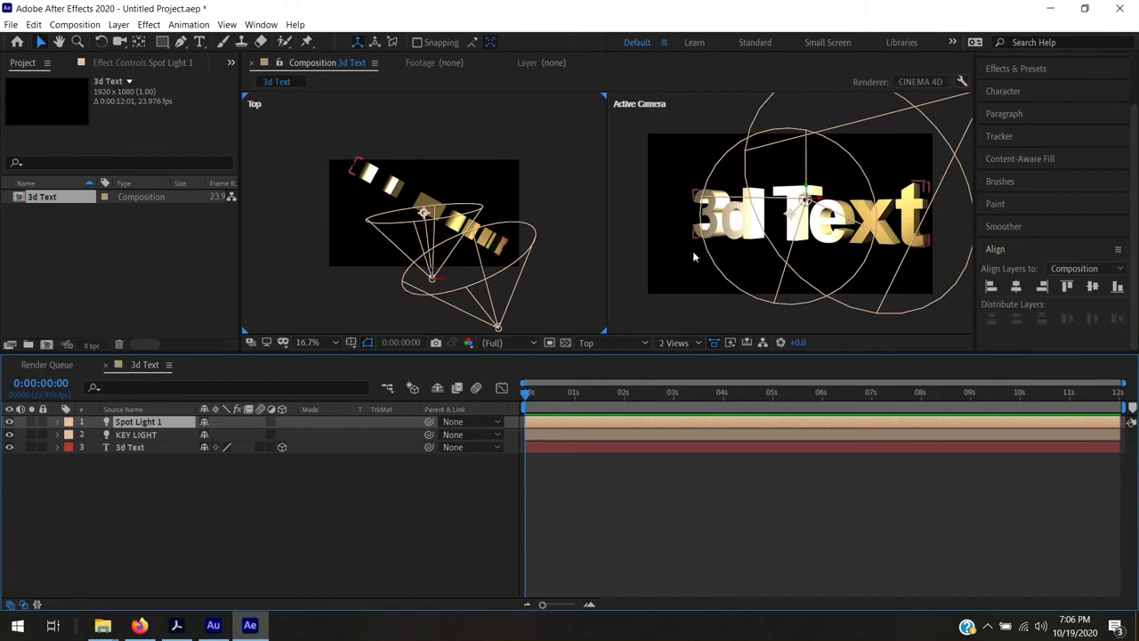
- Move Spot Light 1 in the Top view to the front of the text's left end and aim its point of interest toward the text
drag(445, 283, 335, 279)
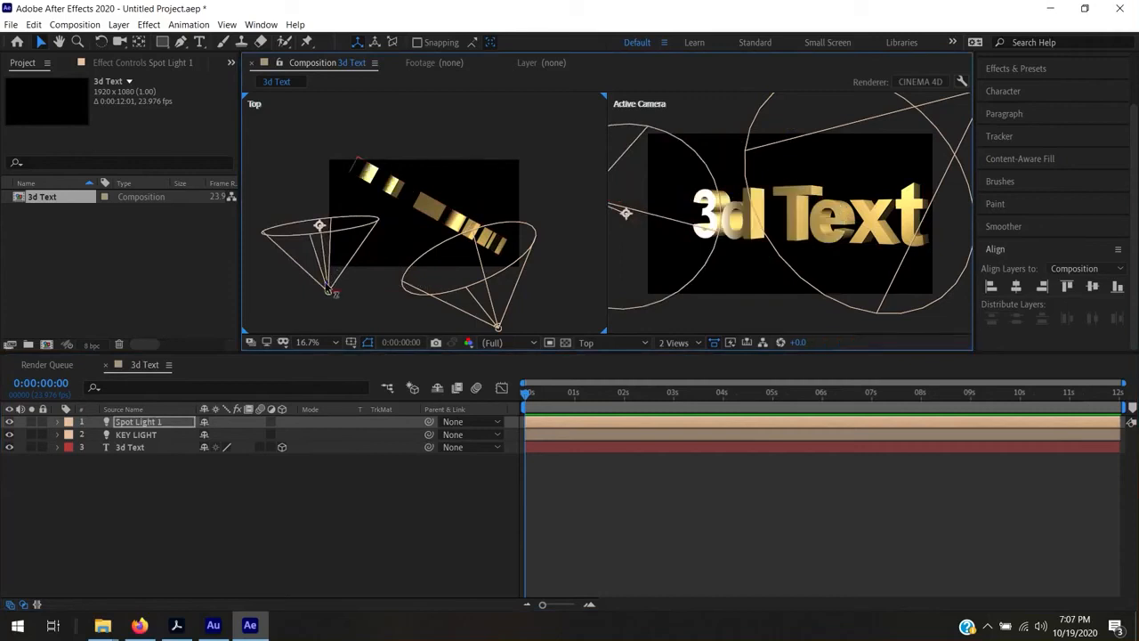
drag(329, 289, 324, 248)
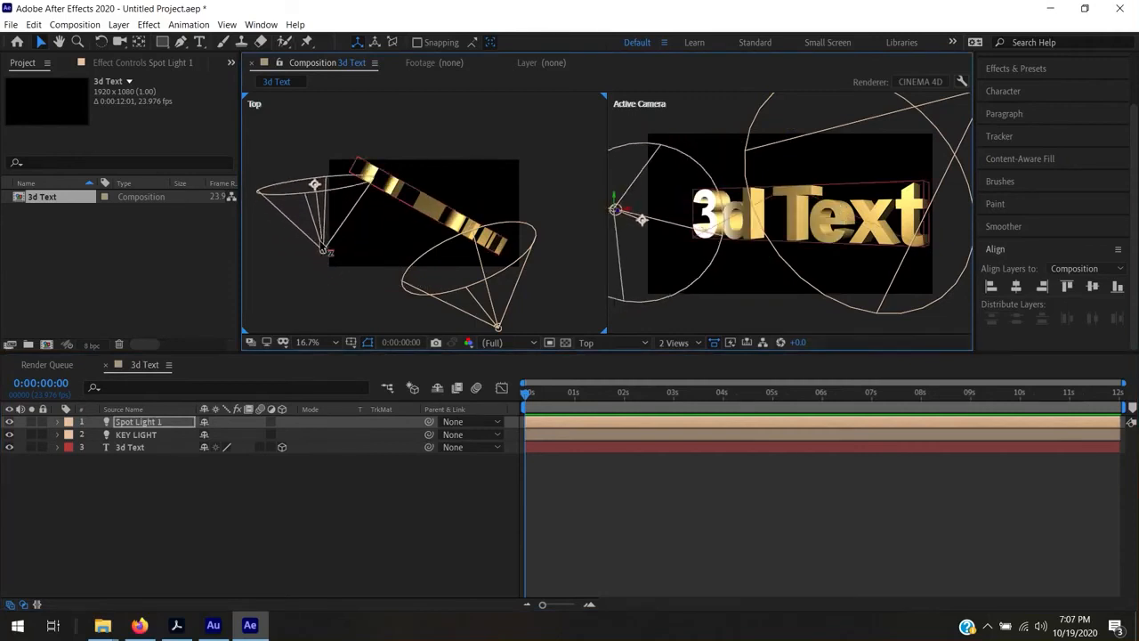
click(357, 187)
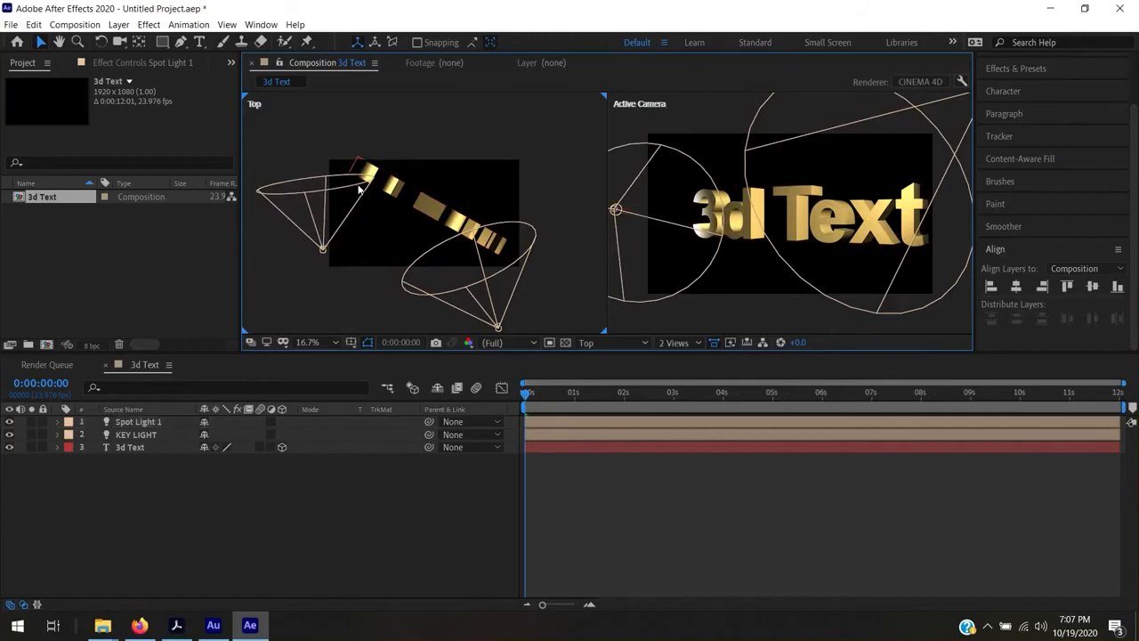
click(323, 248)
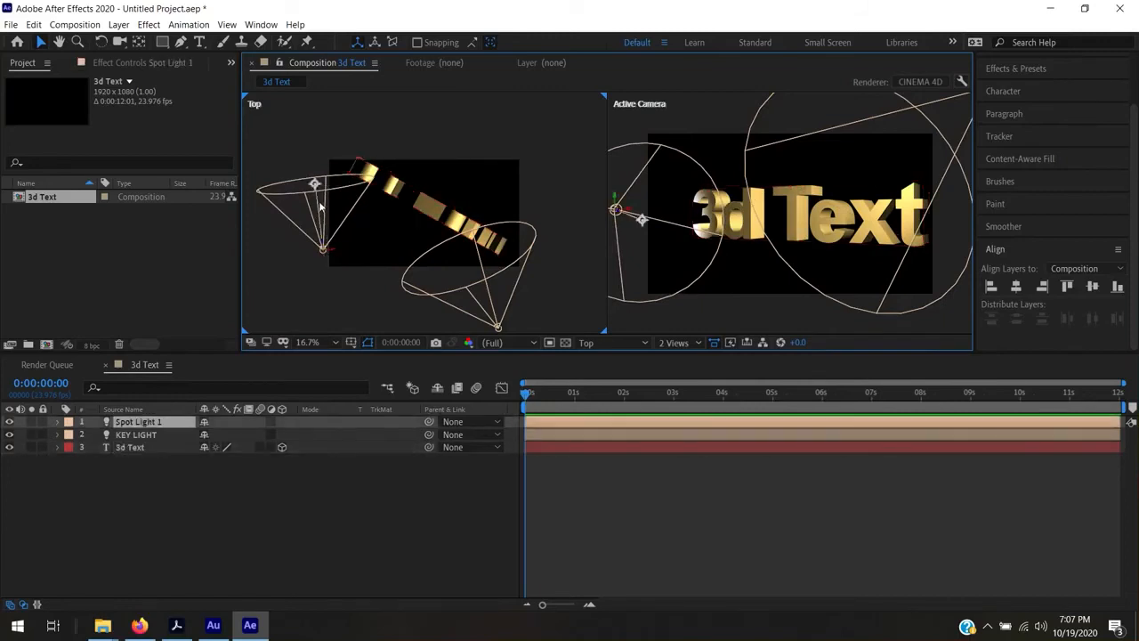
drag(314, 184, 327, 184)
drag(353, 194, 380, 197)
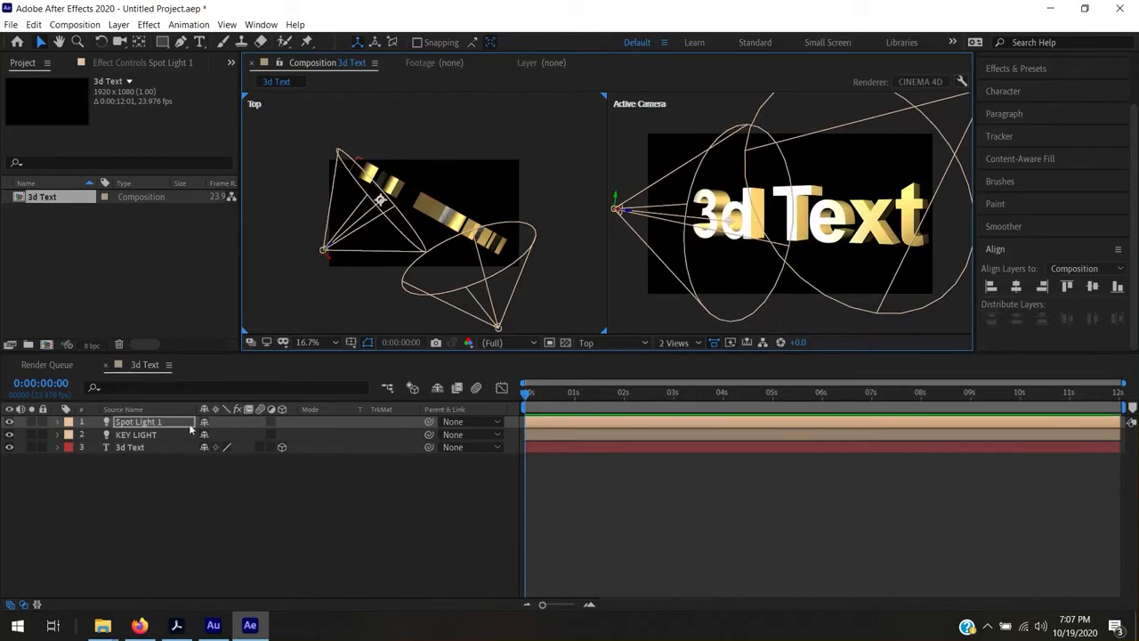
- Set Spot Light 1's intensity to 64% and shift it slightly farther from the text in the Top view
key(Return)
double_click(142, 422)
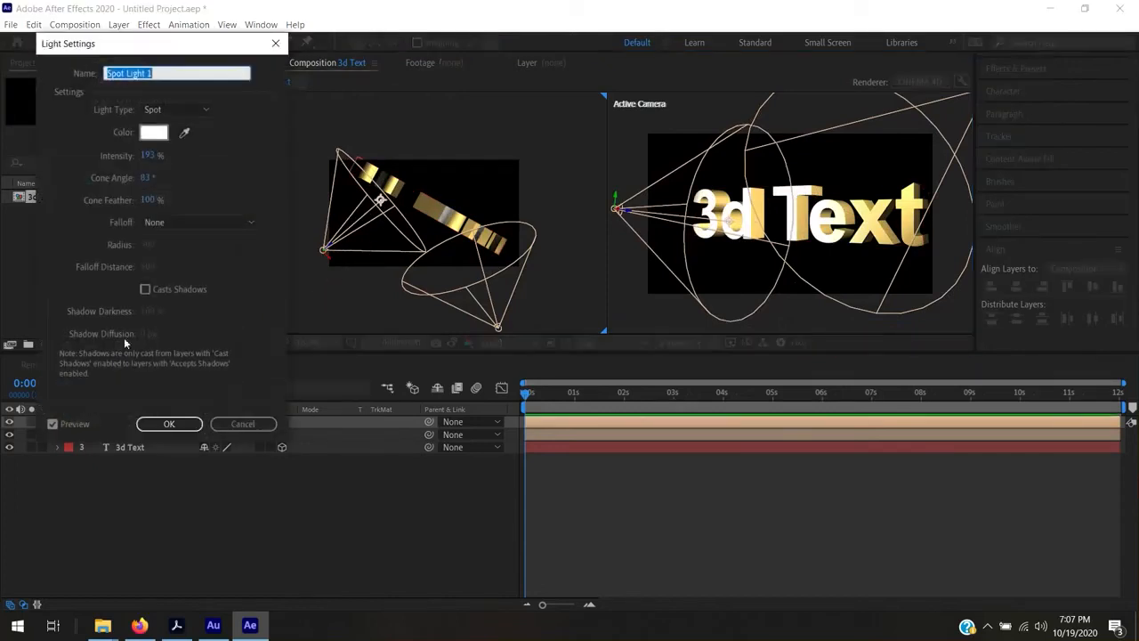
mouse_move(158, 158)
mouse_down()
mouse_move(85, 170)
mouse_move(150, 157)
mouse_up()
click(146, 157)
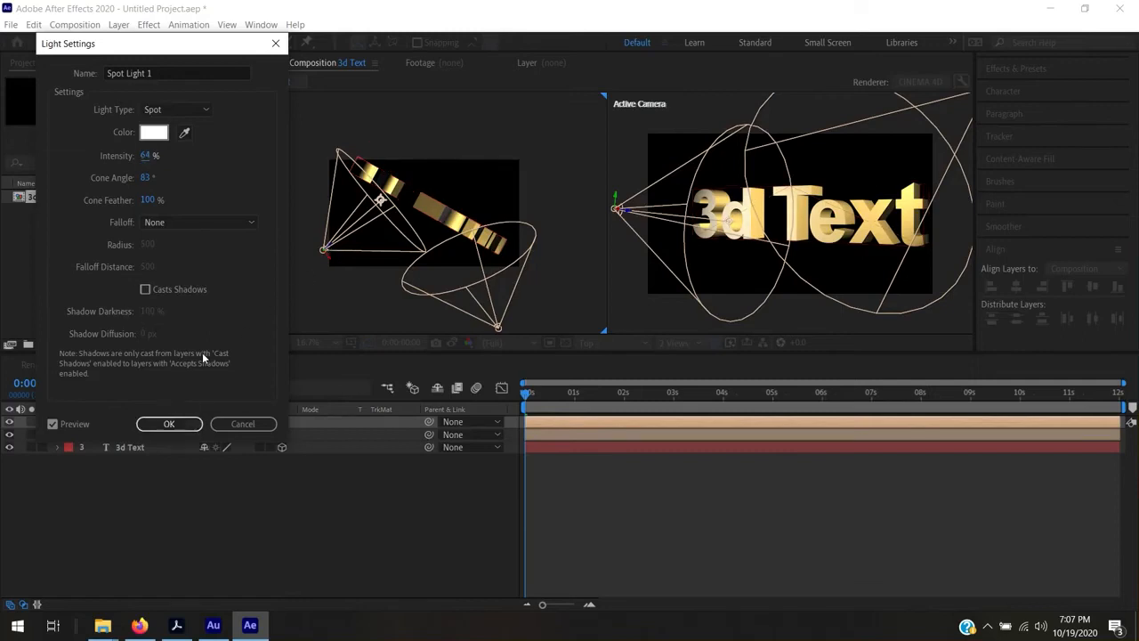
click(171, 424)
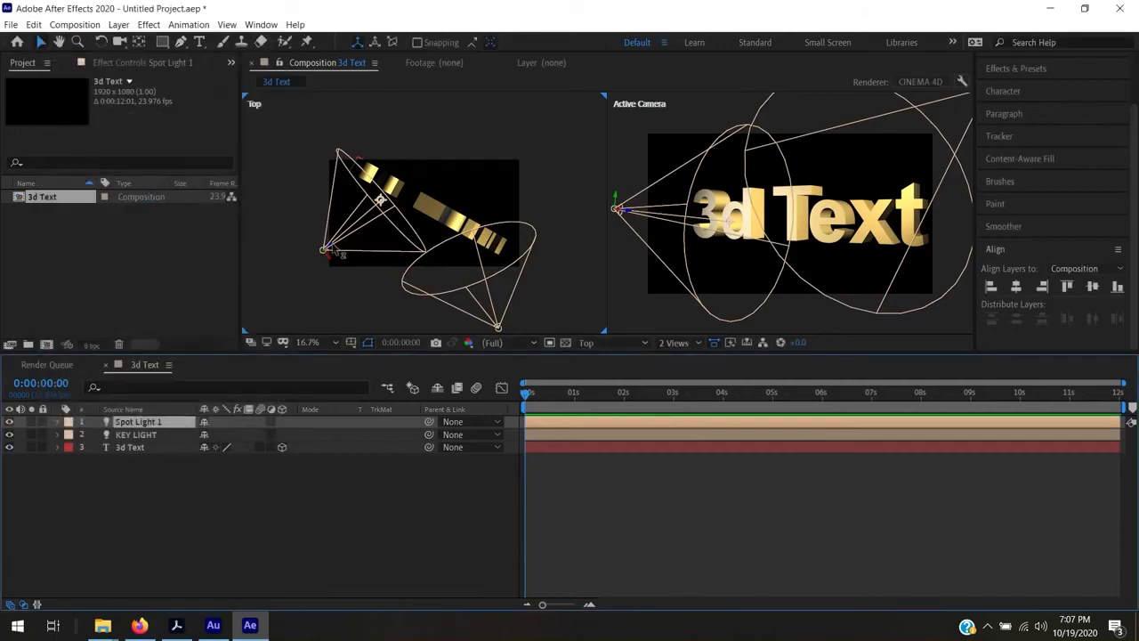
drag(329, 252, 307, 267)
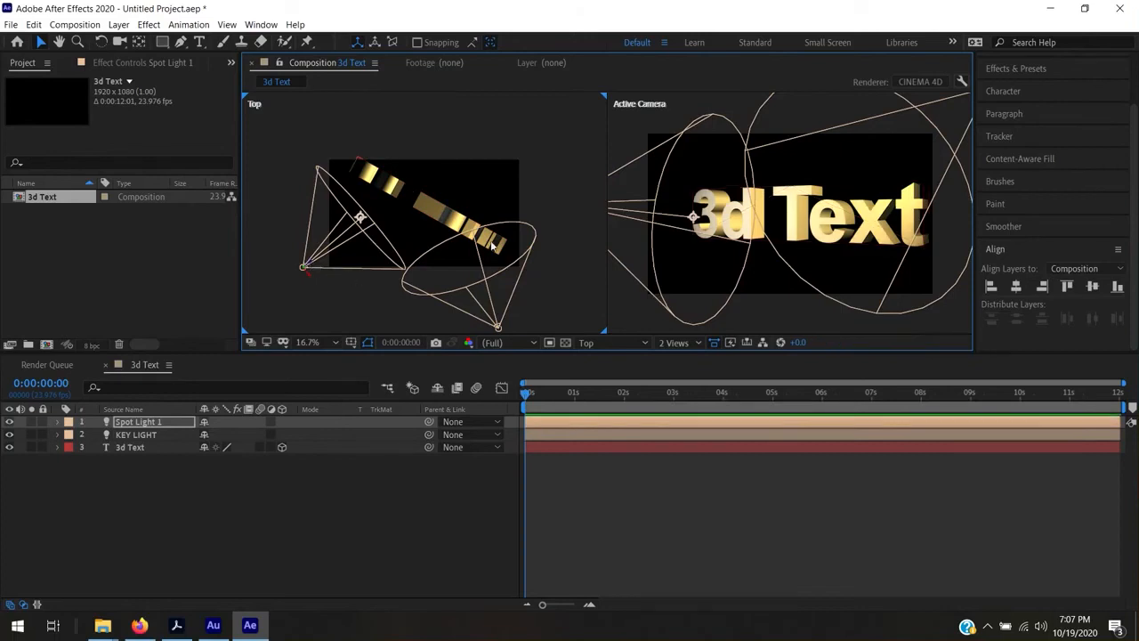
- Toggle the visibility of Spot Light 1 and the KEY LIGHT off and on to compare each light's effect on the text
click(10, 422)
click(9, 423)
click(9, 423)
click(10, 424)
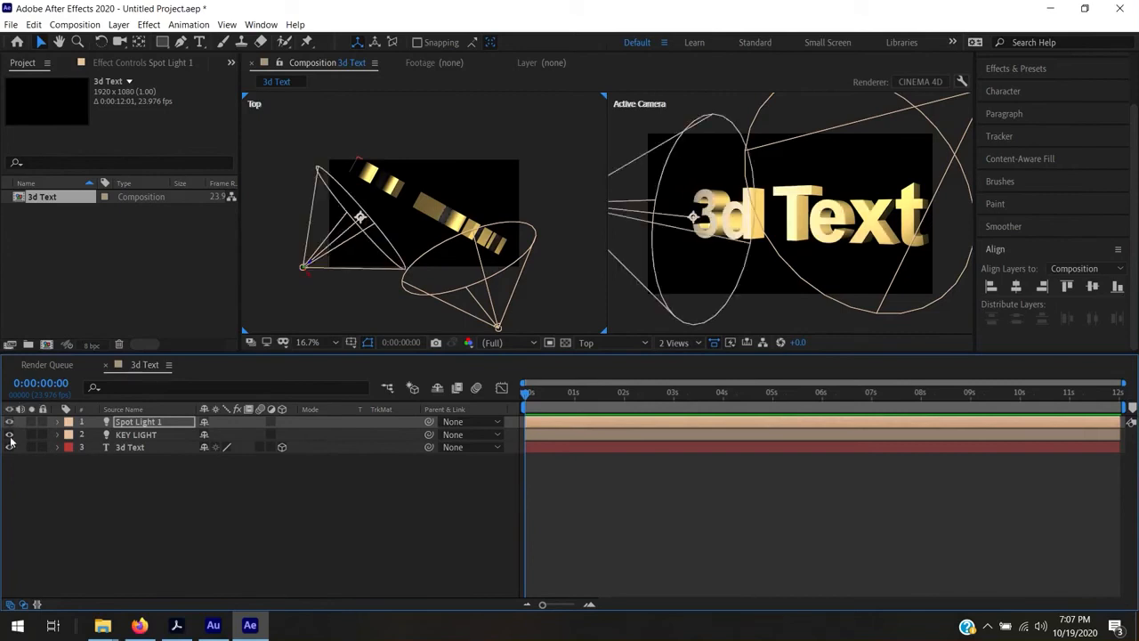
click(10, 435)
click(10, 435)
- Rename the Spot Light 1 layer as FILL LIGHT
click(153, 434)
click(153, 422)
key(Return)
text(FILL LIGHT)
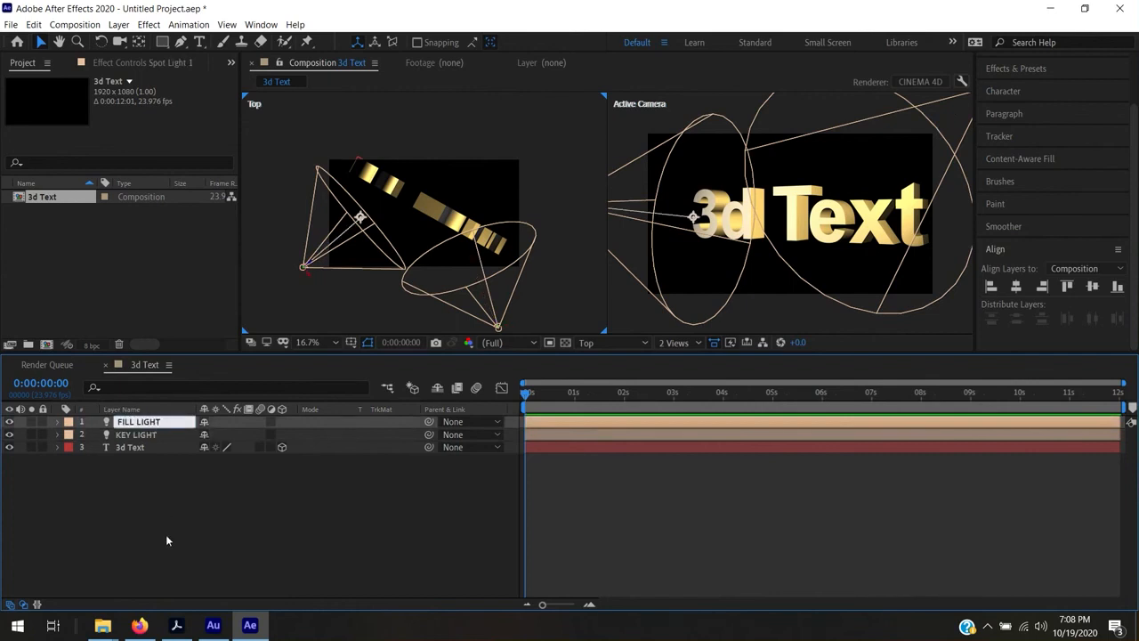
key(Return)
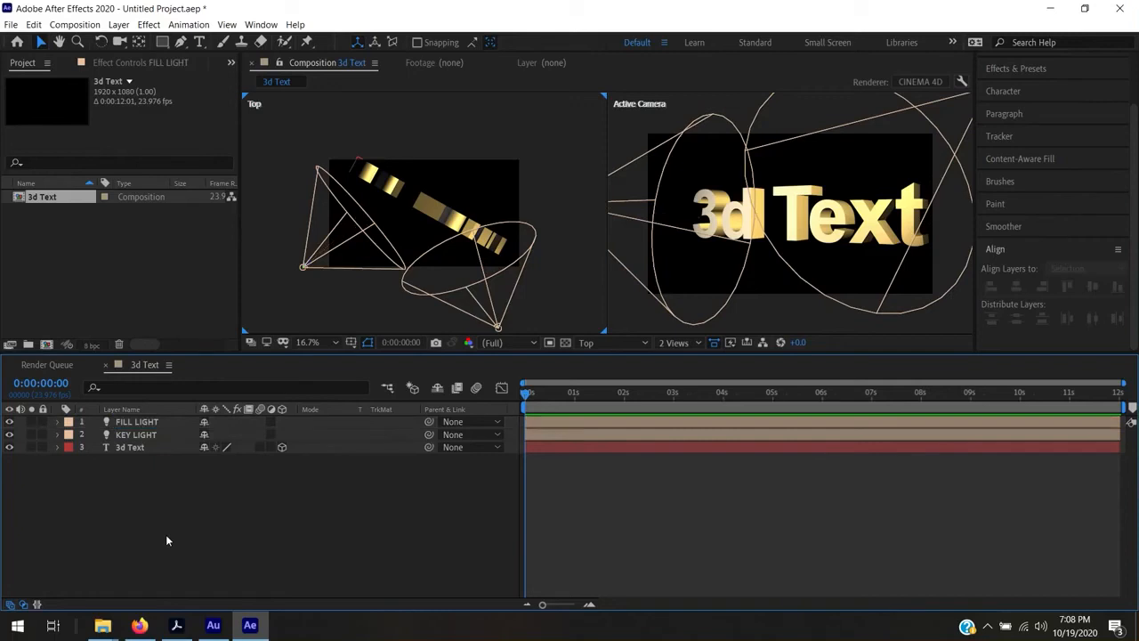
- Add a spot light named RIM LIGHT with blue color 2E56FF, 136% intensity and an 83° cone angle
right_click(165, 537)
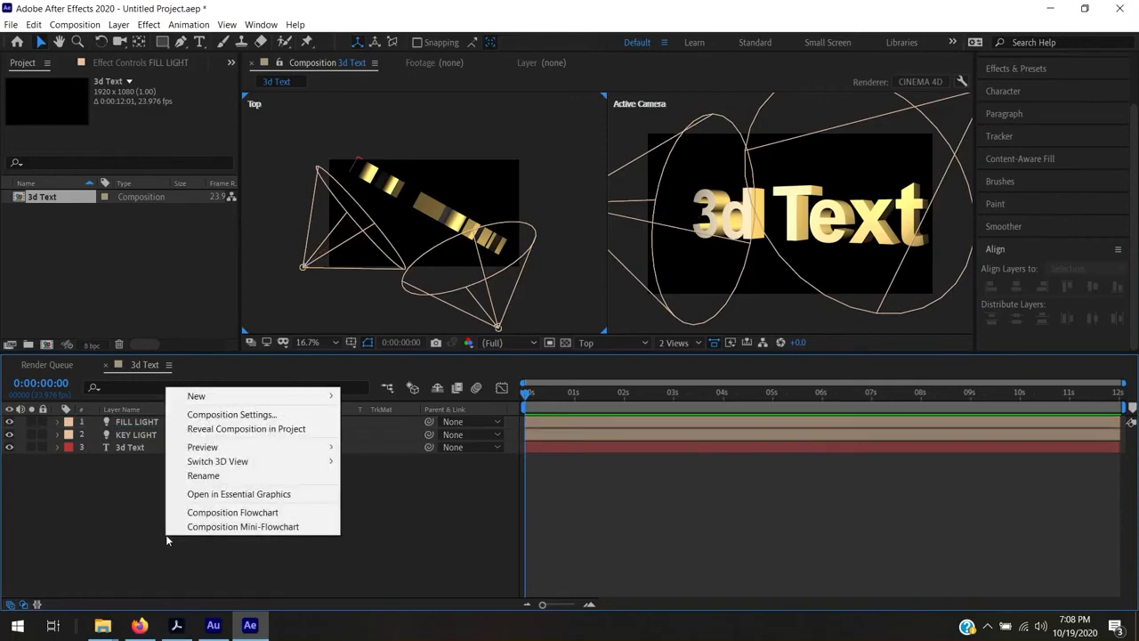
mouse_move(267, 396)
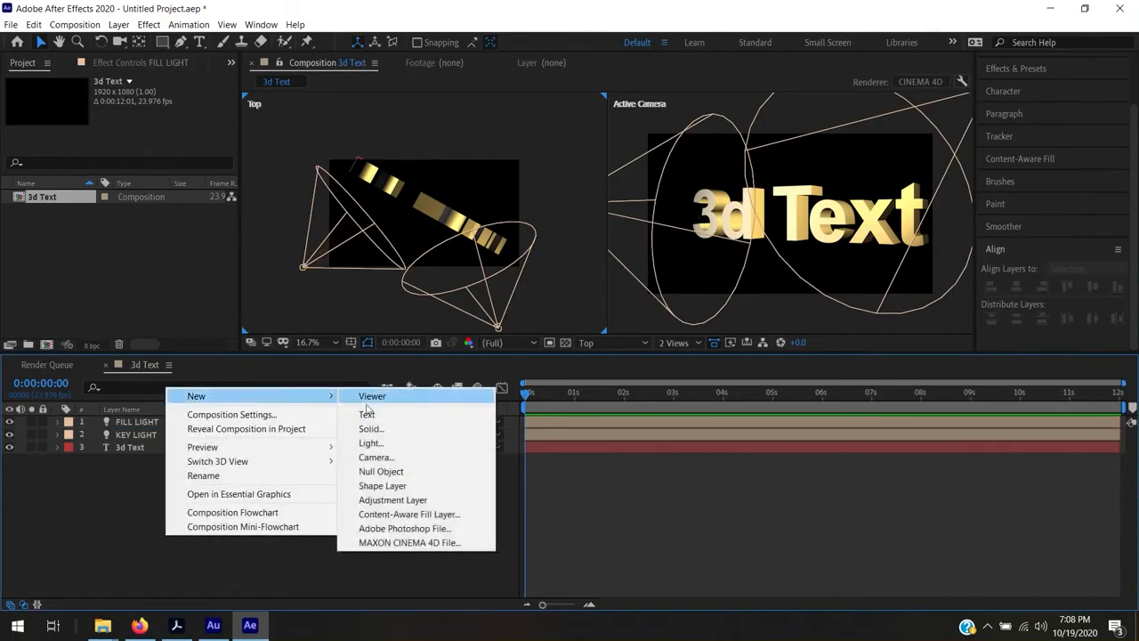
click(401, 442)
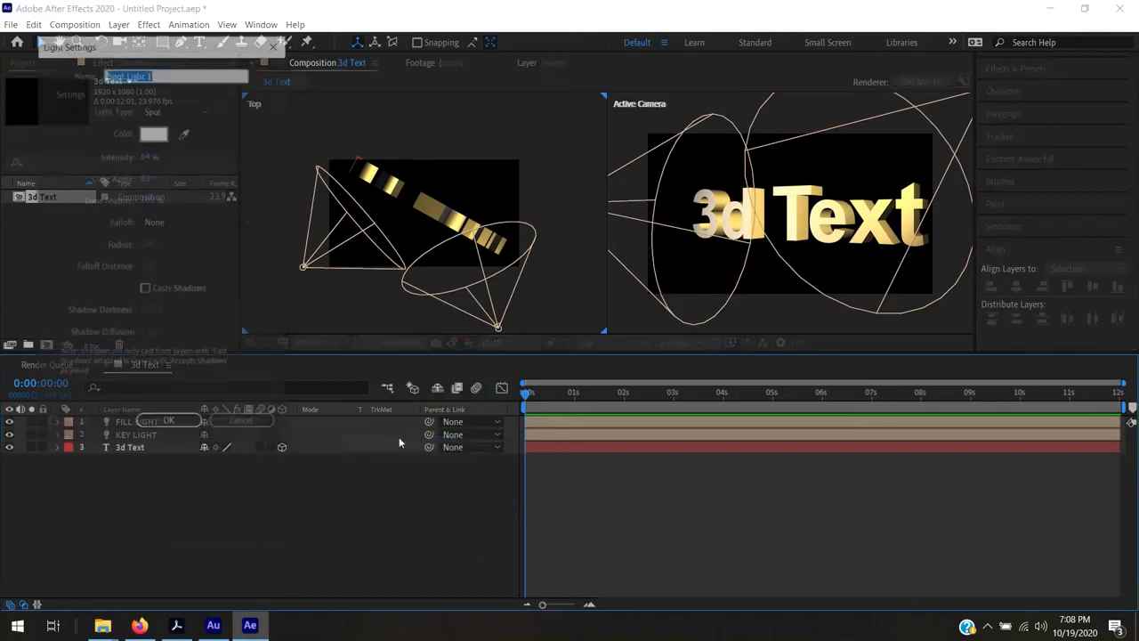
key(BackSpace)
text(RIM LIGHT)
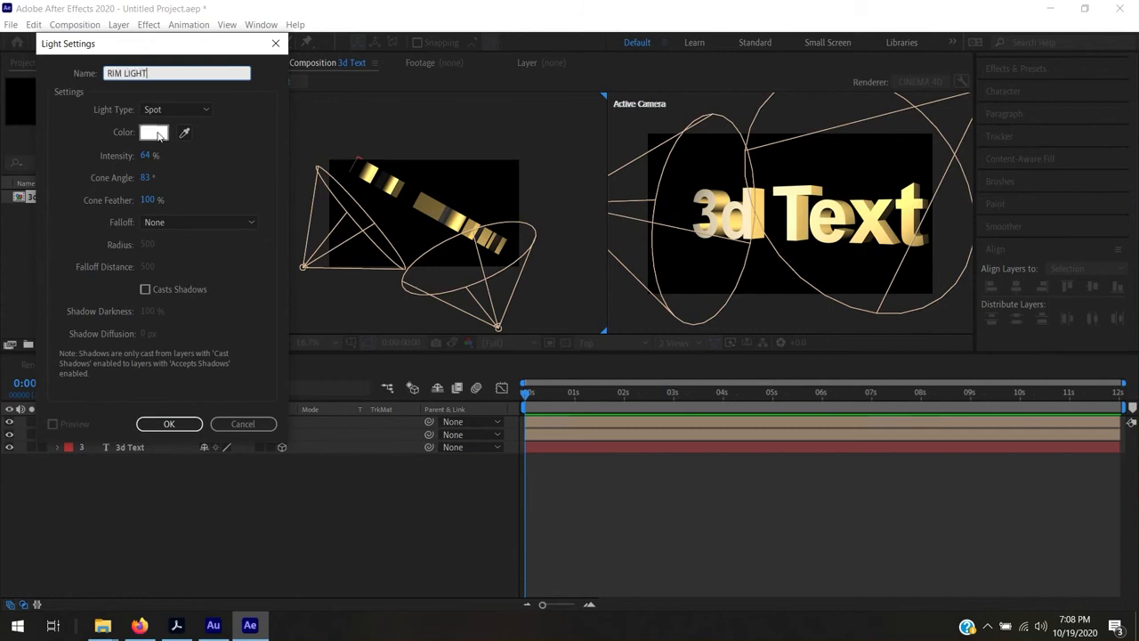
click(156, 133)
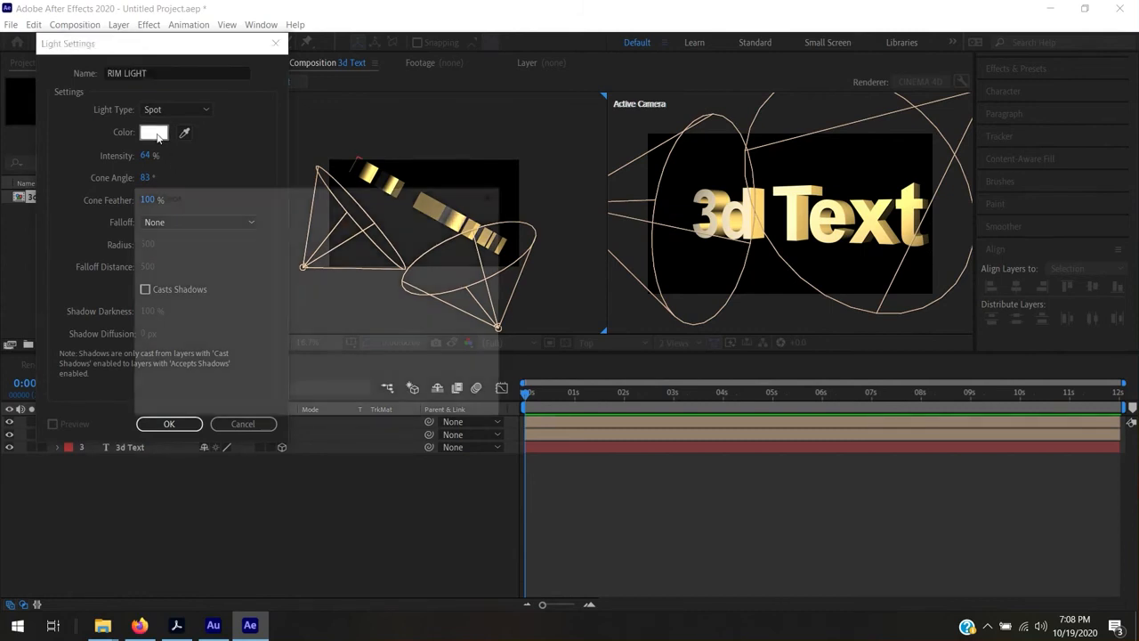
drag(347, 327, 348, 289)
mouse_move(275, 234)
mouse_down()
mouse_move(276, 219)
mouse_move(295, 218)
mouse_up()
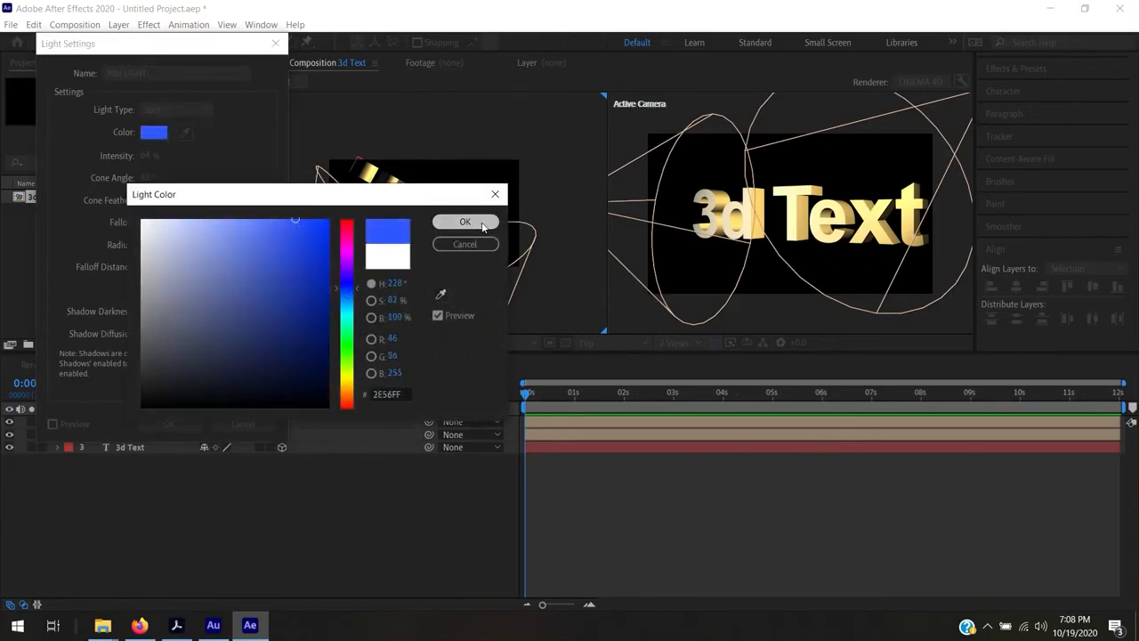
click(464, 222)
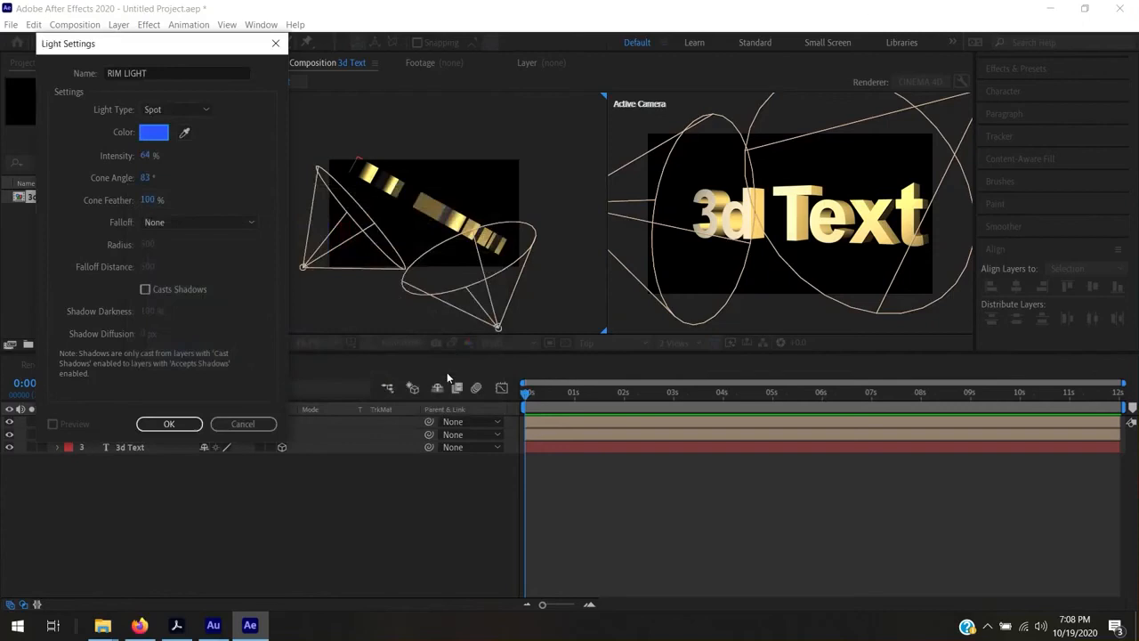
drag(145, 157, 215, 169)
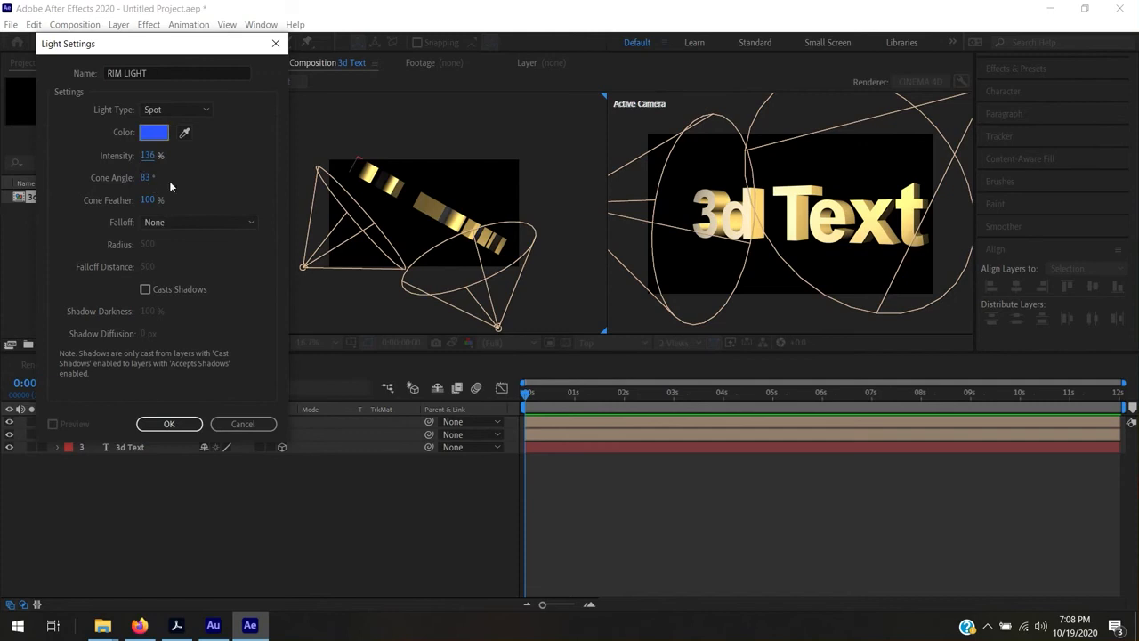
click(169, 425)
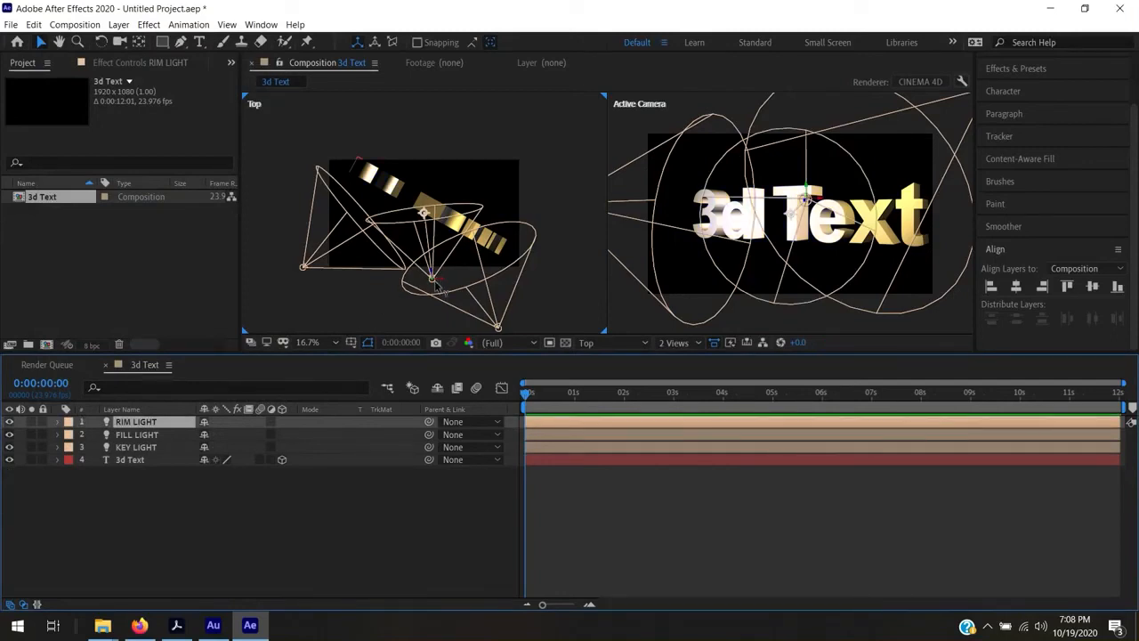
- Move the RIM LIGHT behind the left half of the text in the Top view and aim its point of interest toward the letters
drag(436, 281, 425, 146)
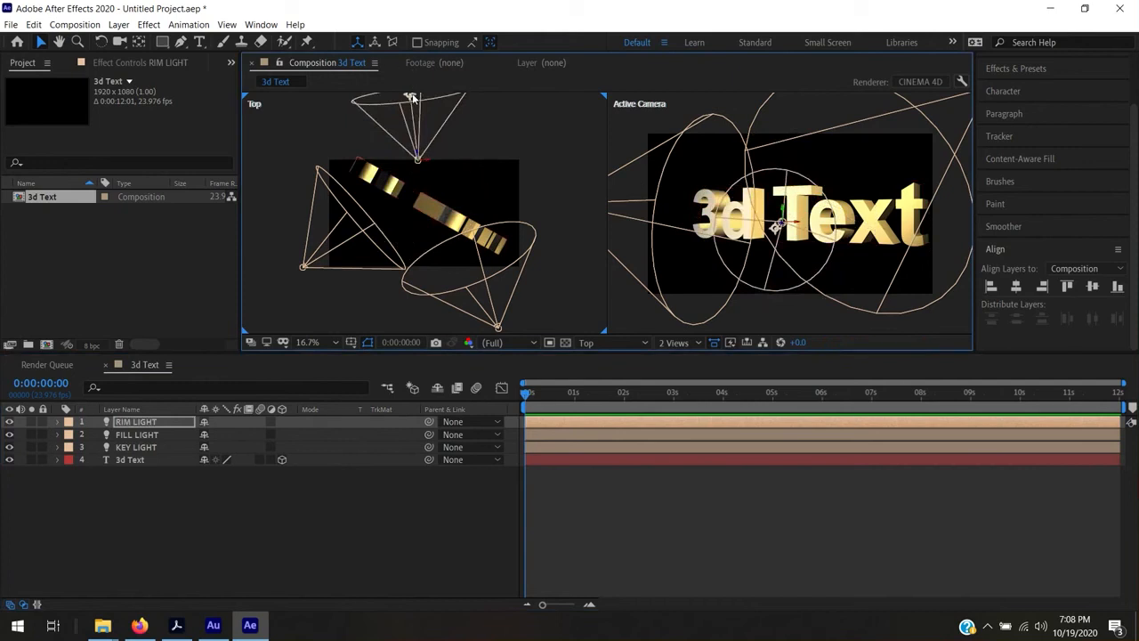
drag(410, 96, 432, 214)
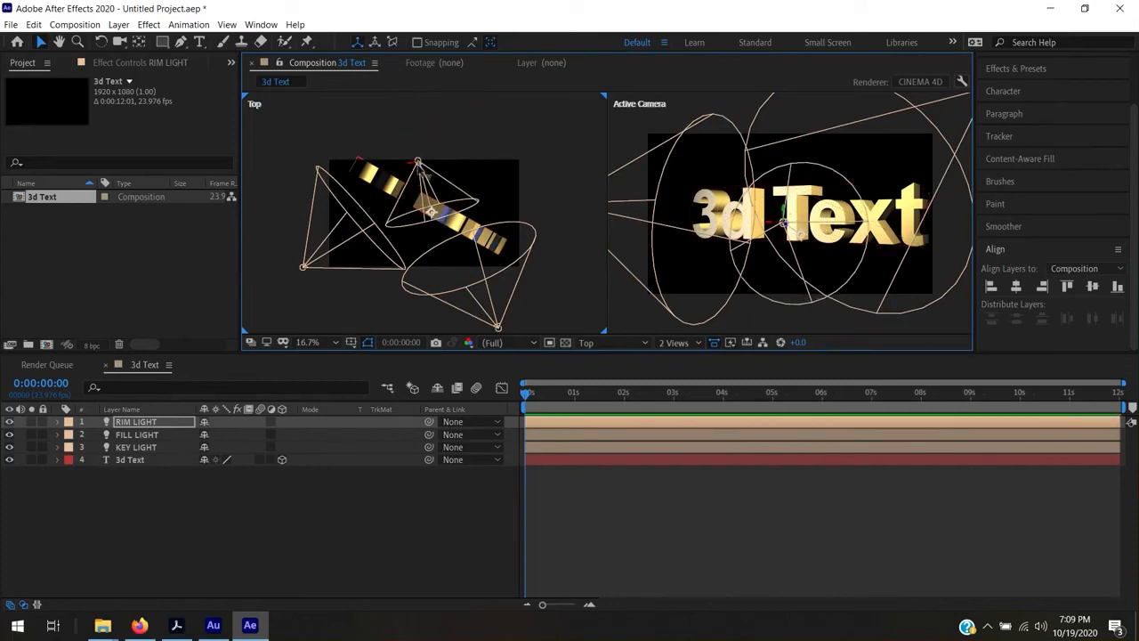
drag(424, 172, 374, 134)
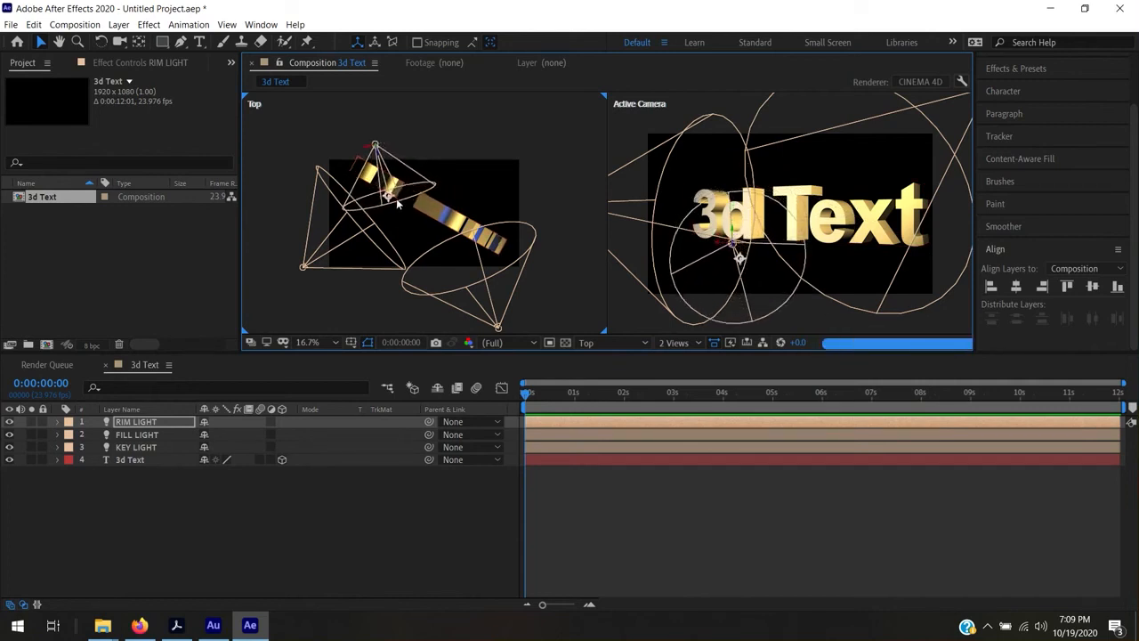
drag(390, 198, 411, 187)
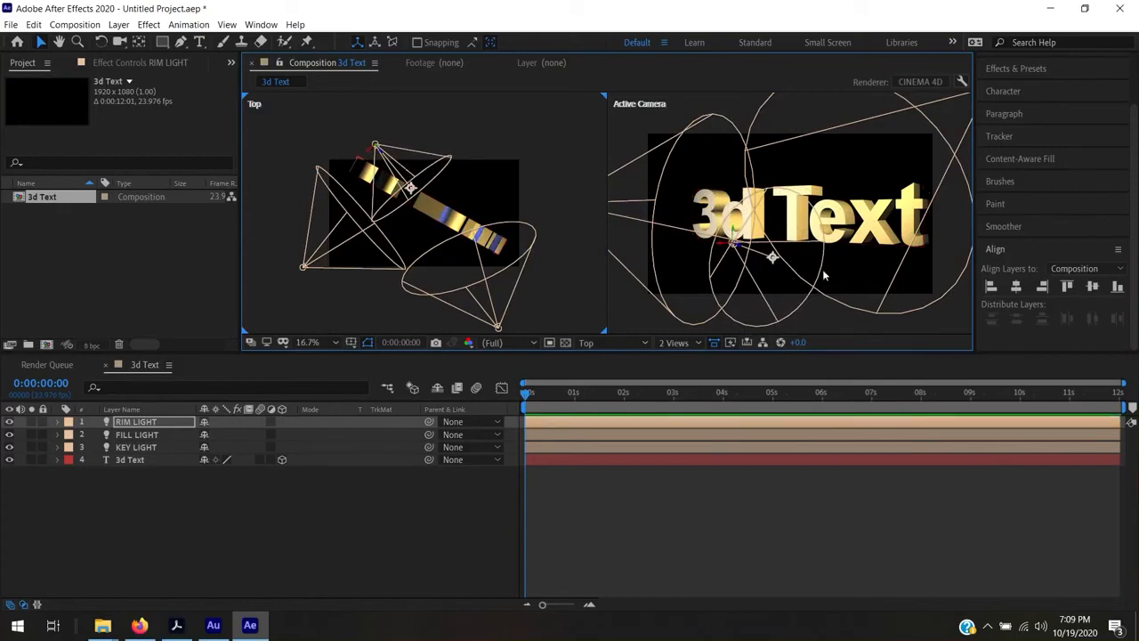
- Raise the RIM LIGHT in the Active Camera view, shift it behind the text's left end and aim its point of interest along the text
drag(733, 234, 734, 174)
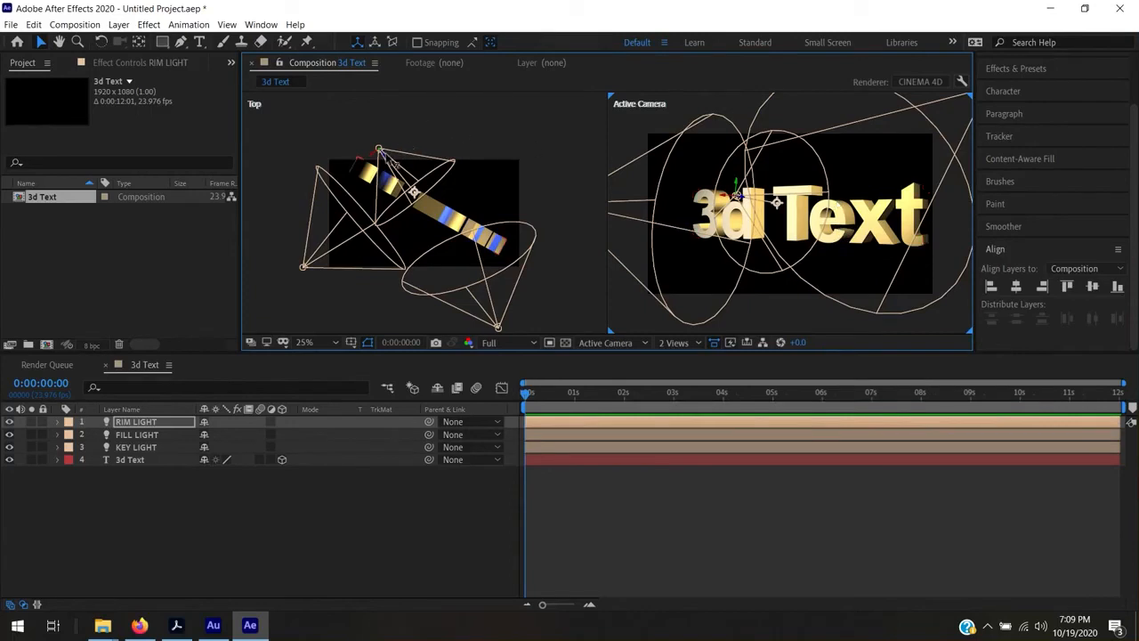
drag(413, 190, 391, 164)
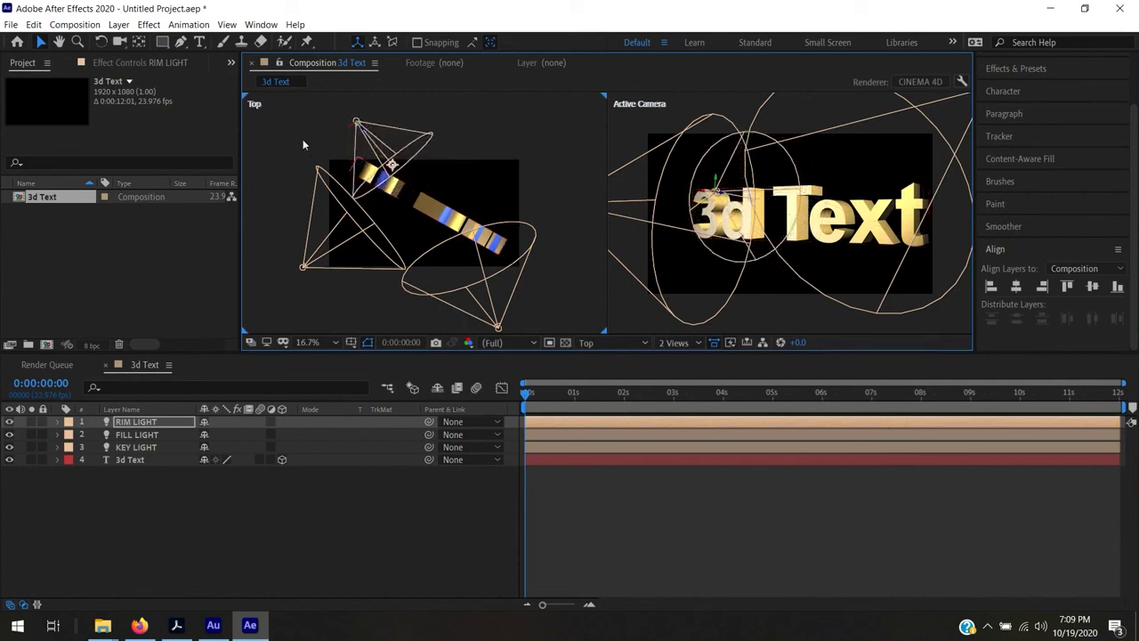
drag(350, 128, 333, 142)
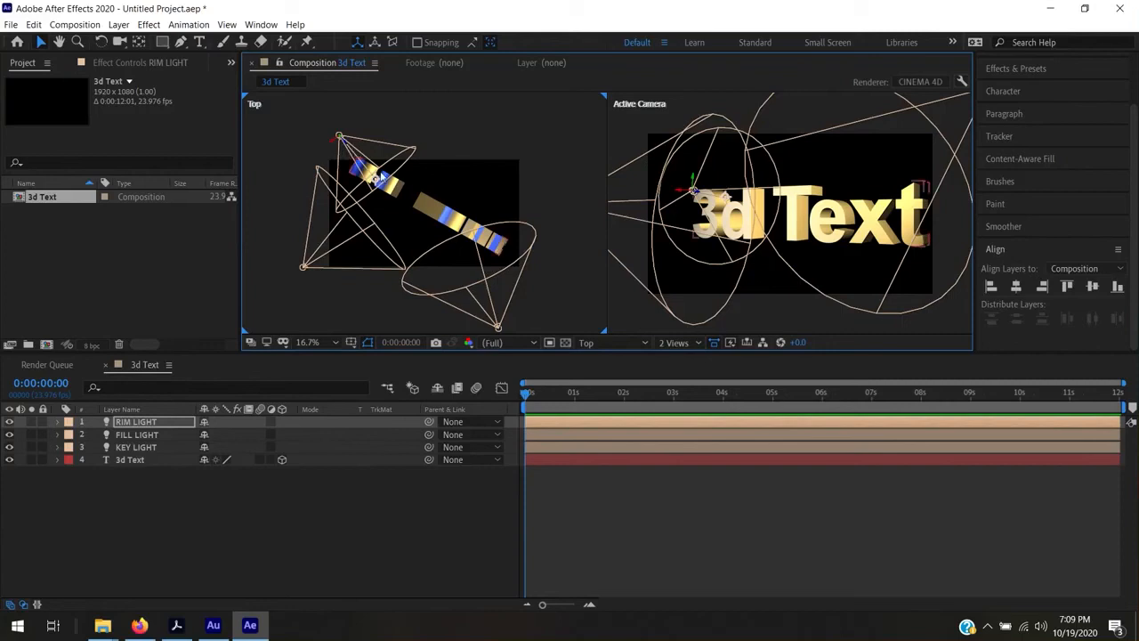
drag(376, 178, 402, 178)
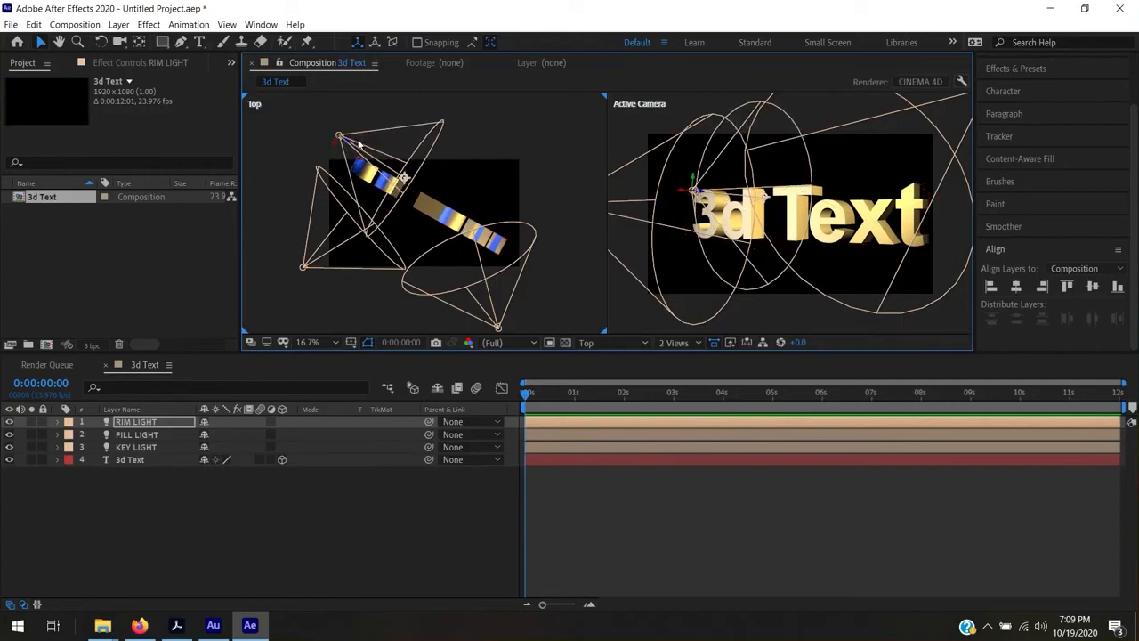
- Move the RIM LIGHT behind the right end of the text in the Top view and aim its point of interest at the text's middle
drag(361, 147, 521, 229)
drag(570, 256, 423, 226)
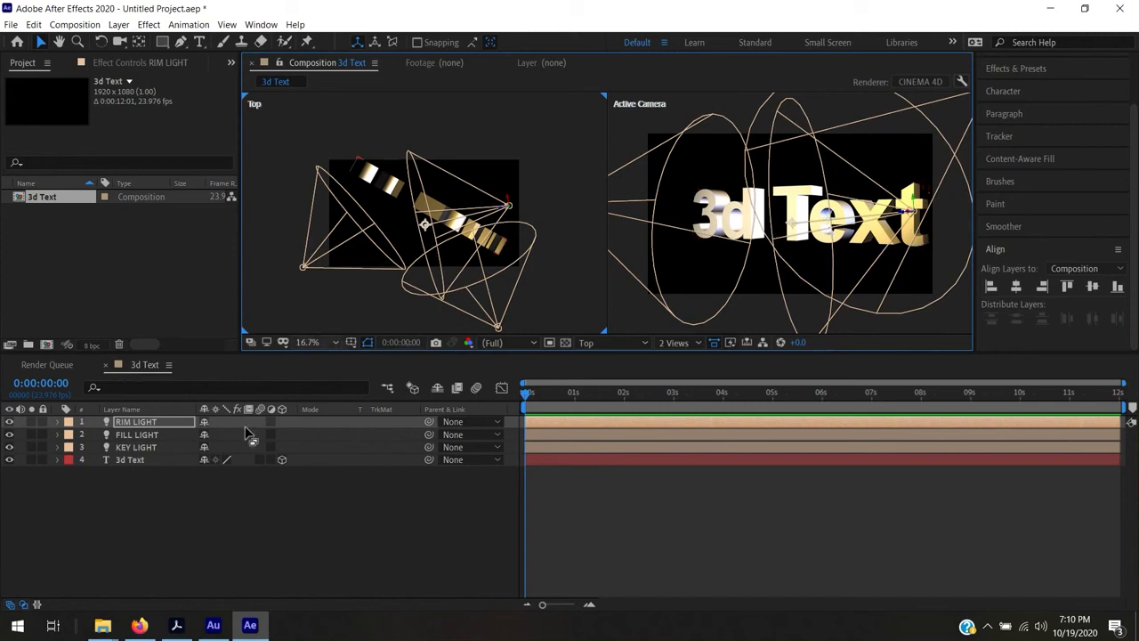
- Set the RIM LIGHT's intensity to 68% and shift it farther to the right of the text in the Top view
double_click(109, 422)
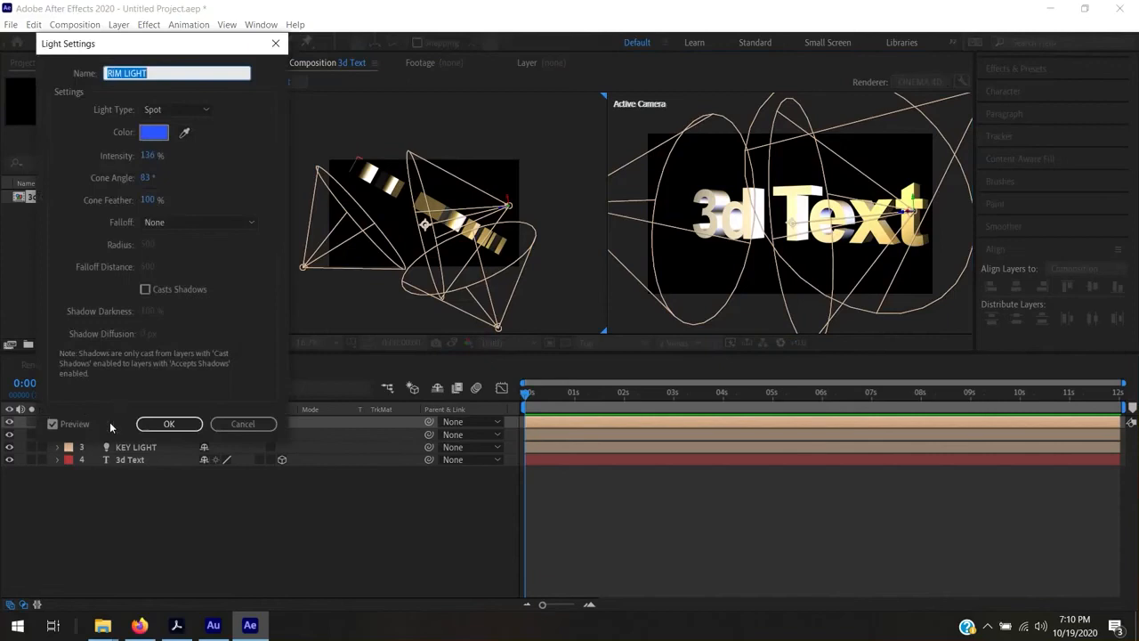
mouse_move(153, 157)
mouse_down()
mouse_move(111, 167)
mouse_move(163, 167)
mouse_move(152, 157)
mouse_move(154, 181)
mouse_move(158, 162)
mouse_move(180, 164)
mouse_move(174, 157)
mouse_up()
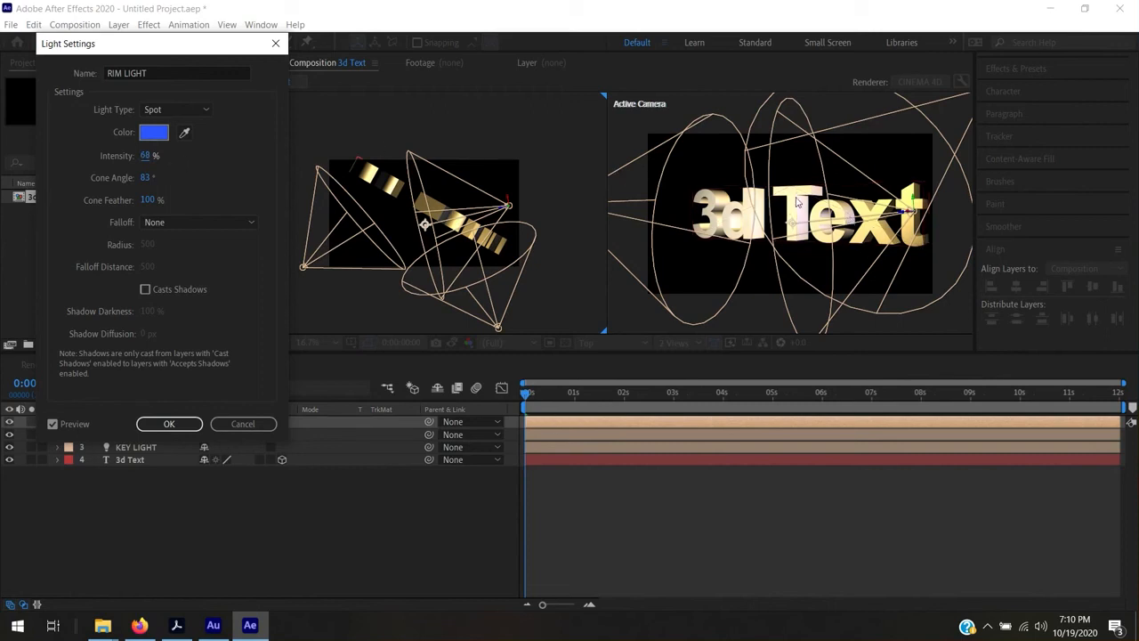
click(165, 427)
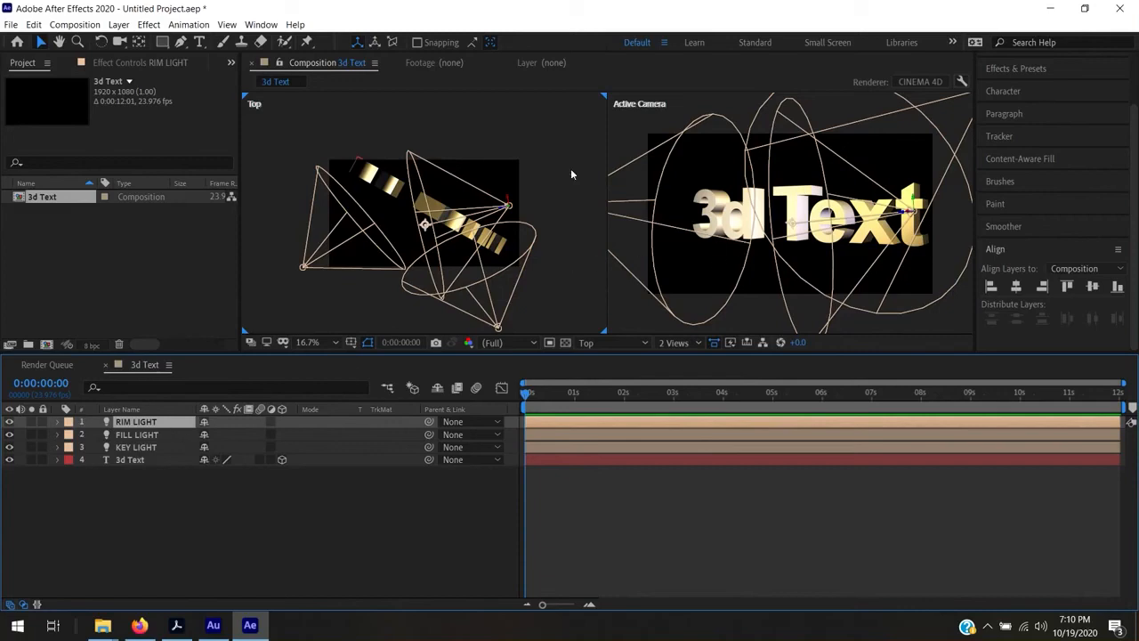
drag(506, 204, 552, 212)
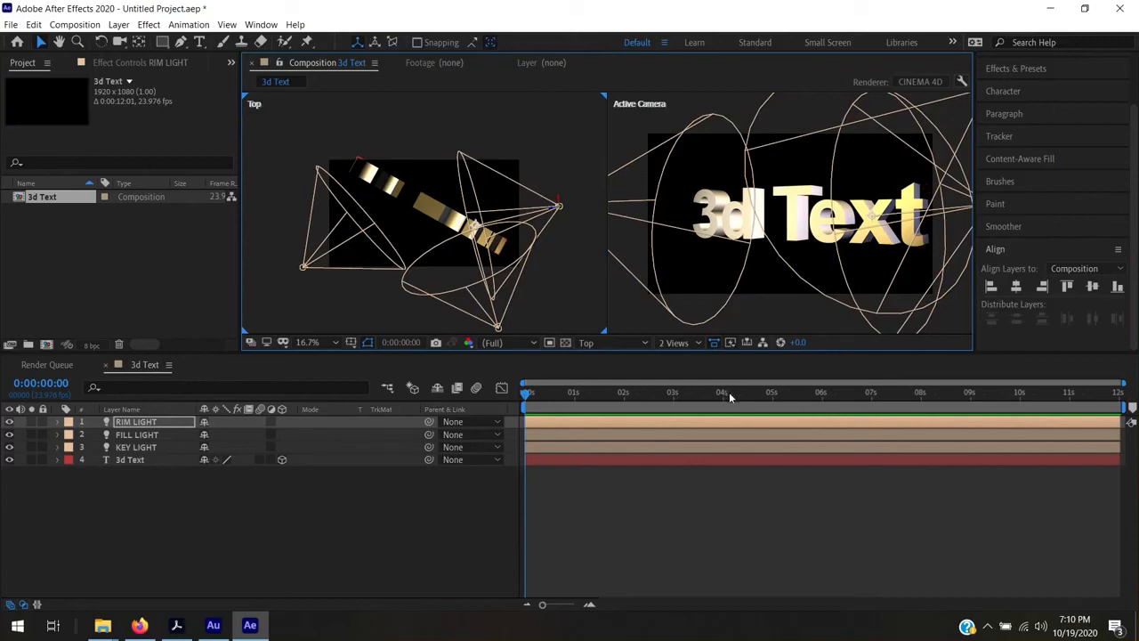
click(194, 529)
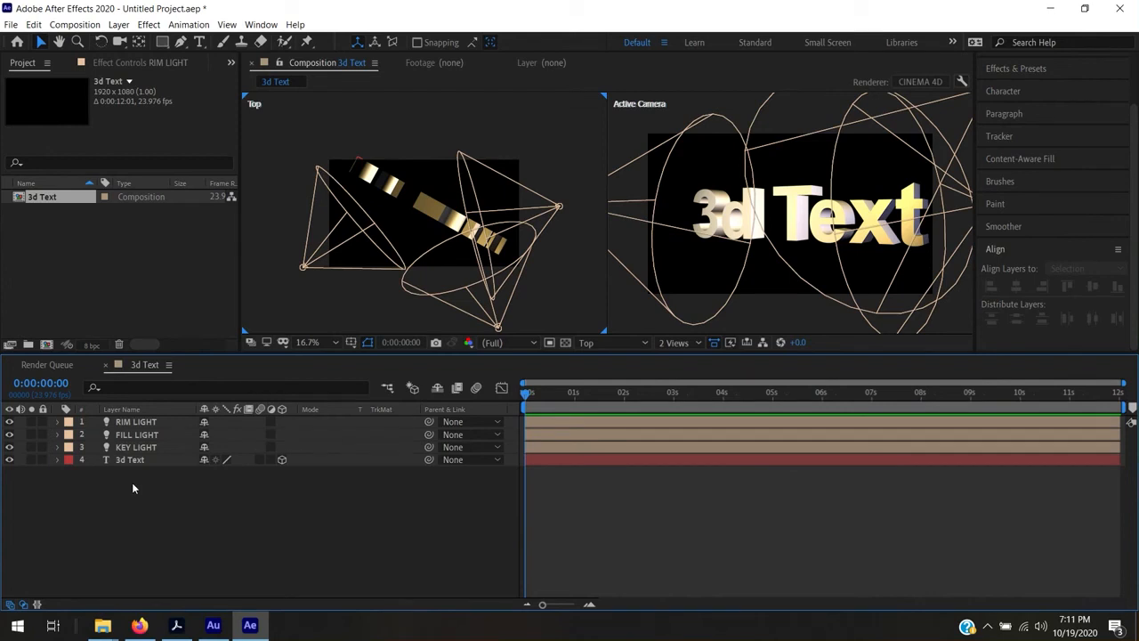
- Reset the 3d Text layer's Y Rotation to 0°
click(129, 459)
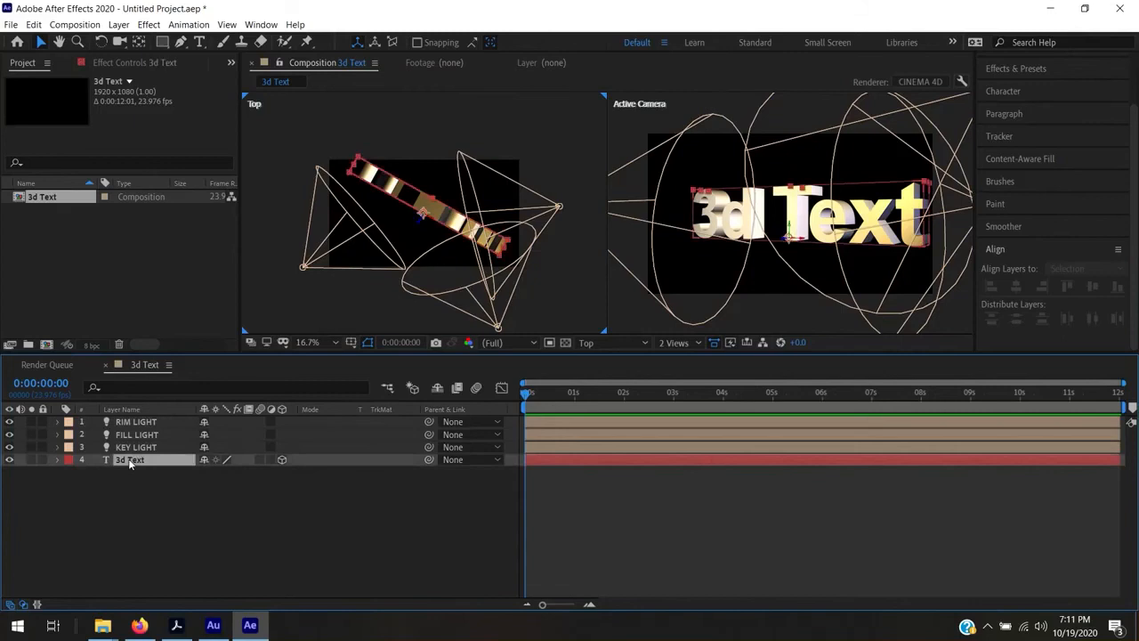
key(r)
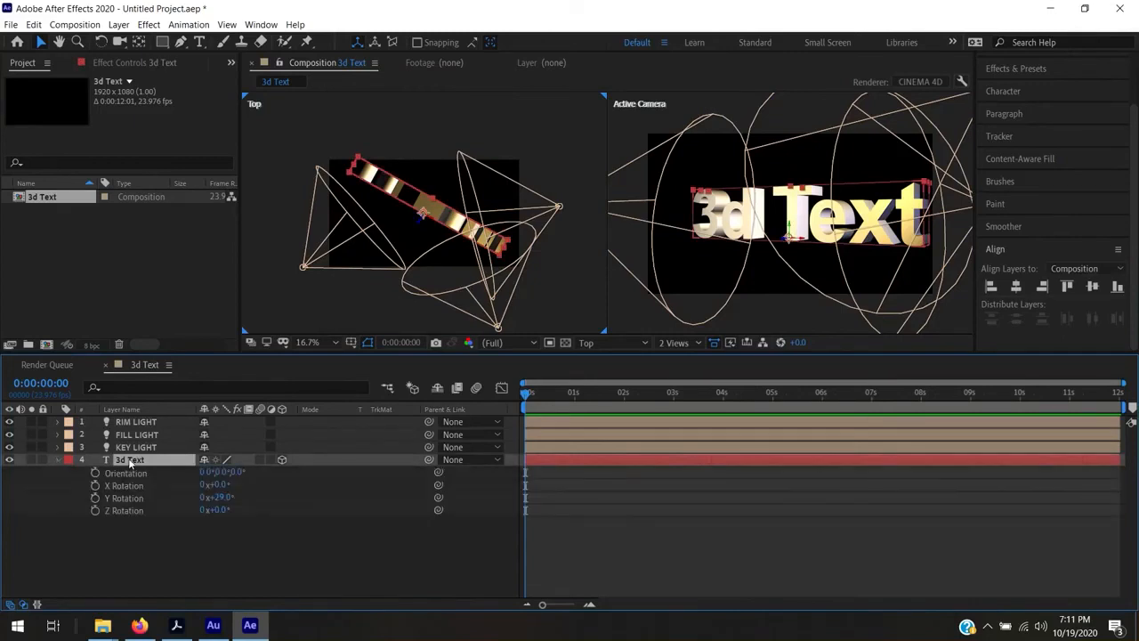
click(221, 497)
text(0)
key(Return)
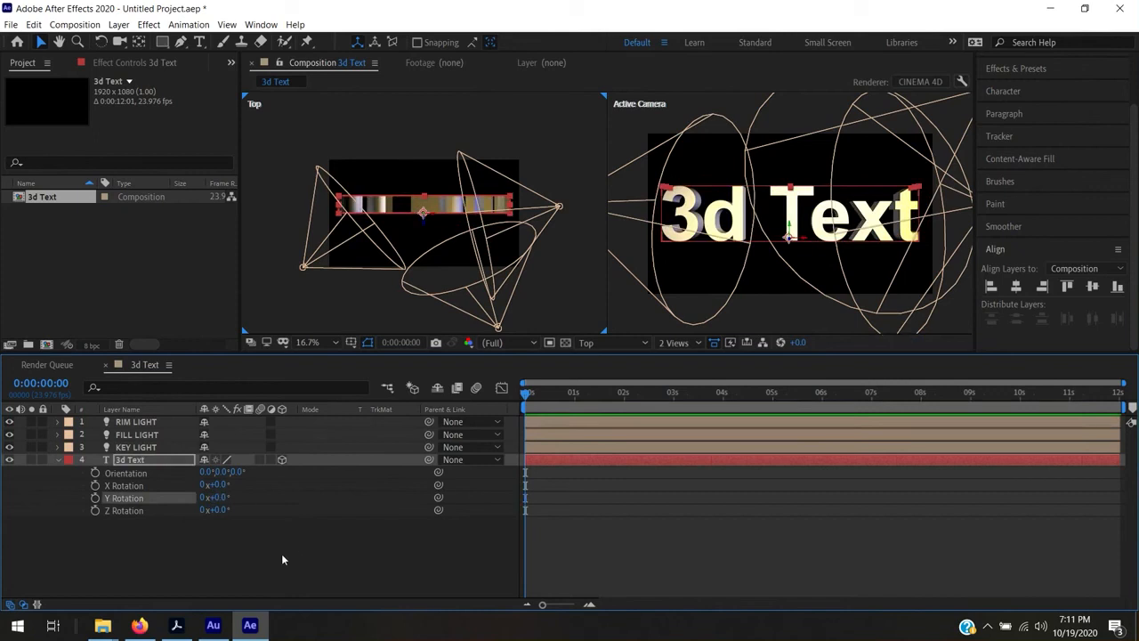
- Add a two-node camera named Camera 1 with a 50 mm focal length to the composition
click(277, 557)
right_click(277, 557)
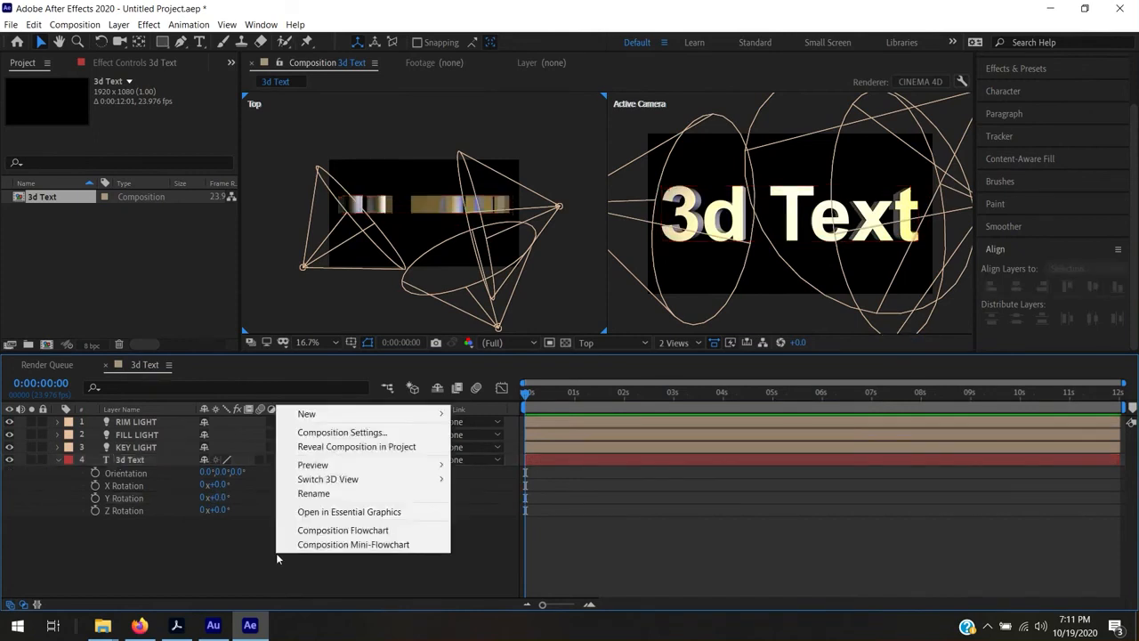
mouse_move(317, 414)
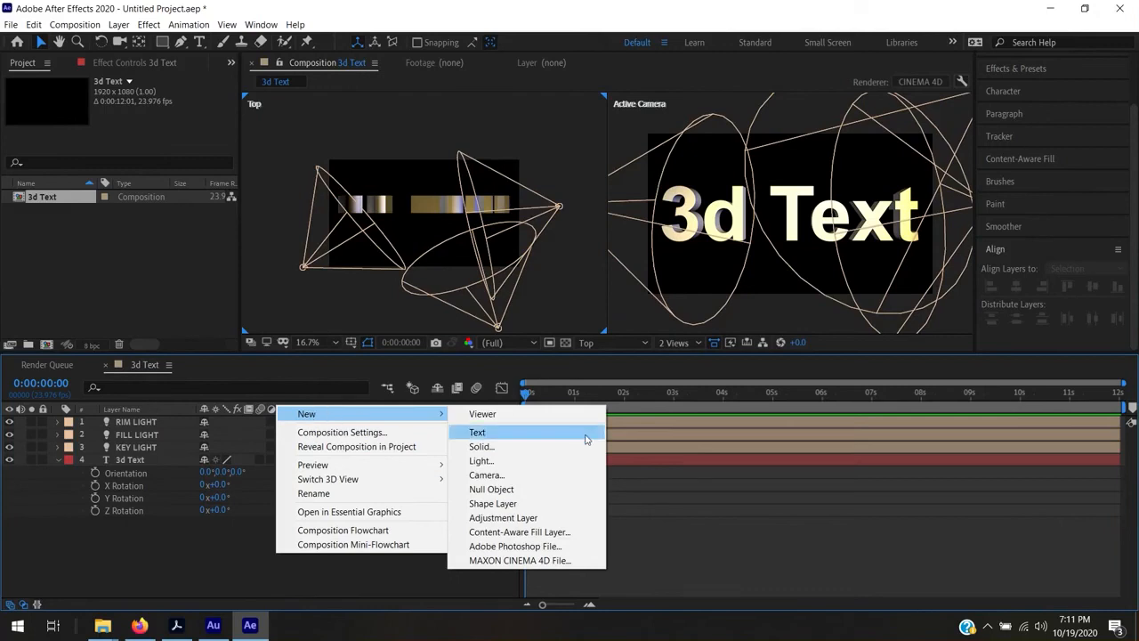
click(577, 475)
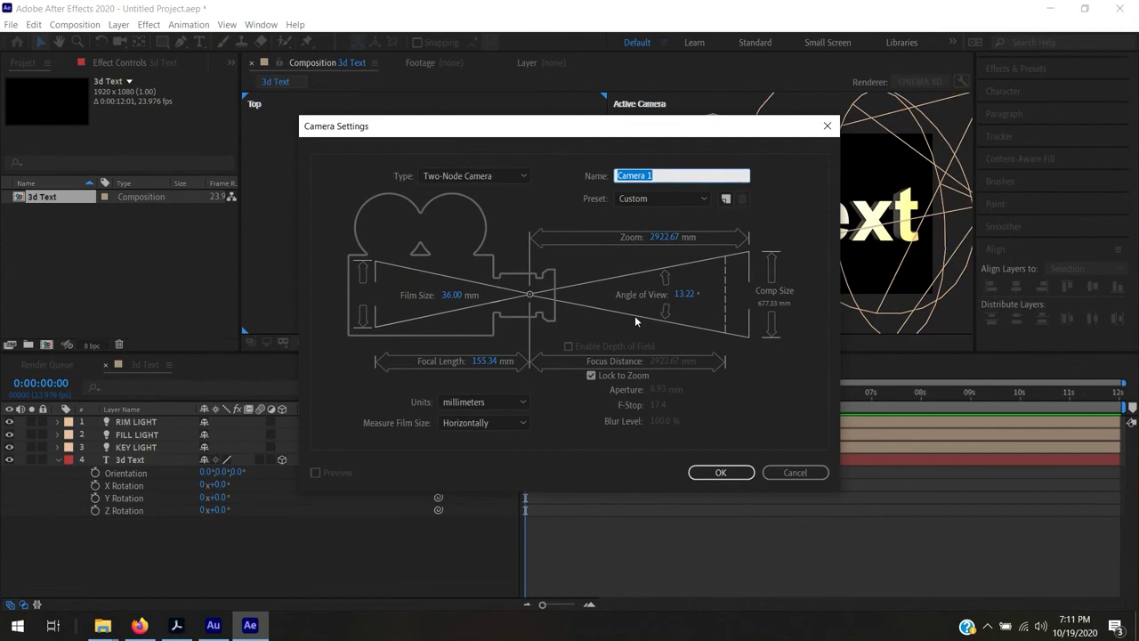
click(491, 365)
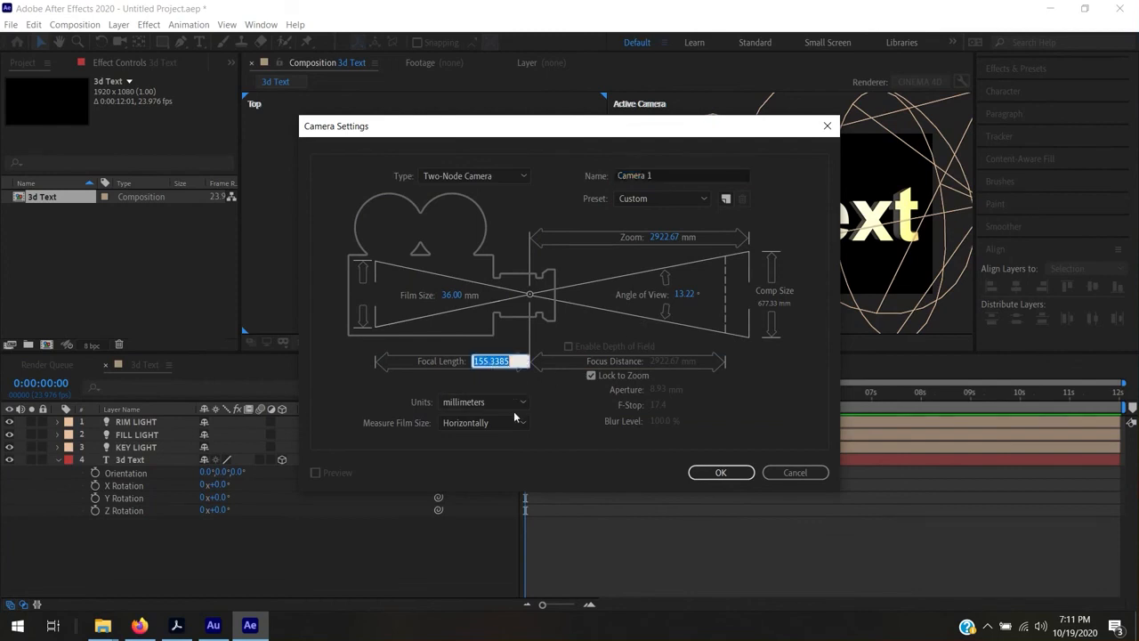
text(50)
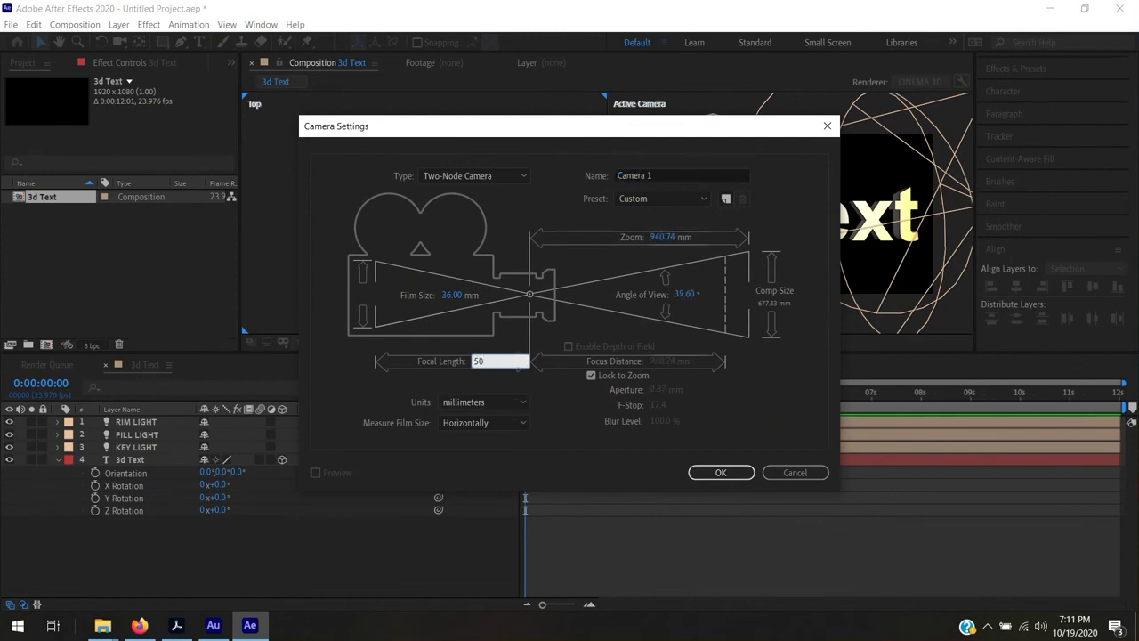
click(691, 182)
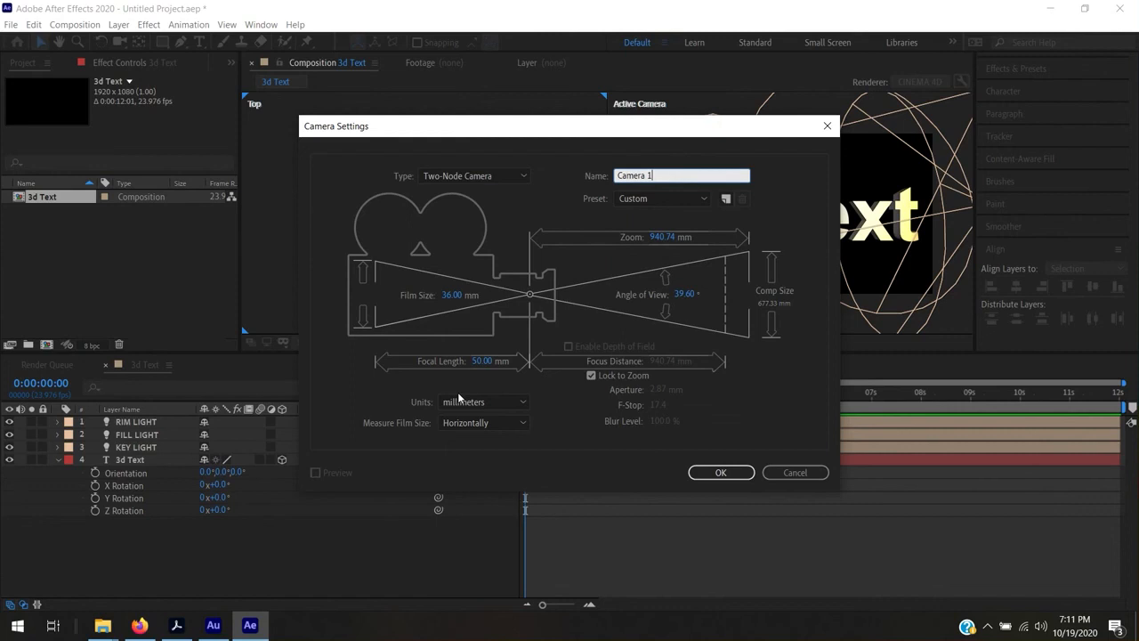
click(590, 473)
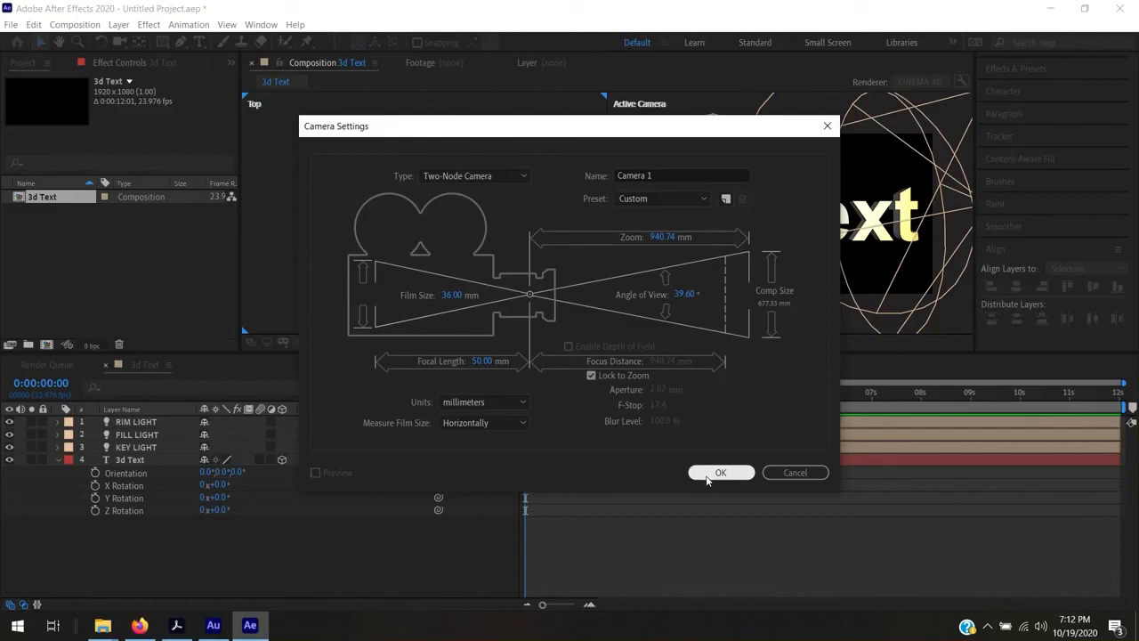
click(708, 477)
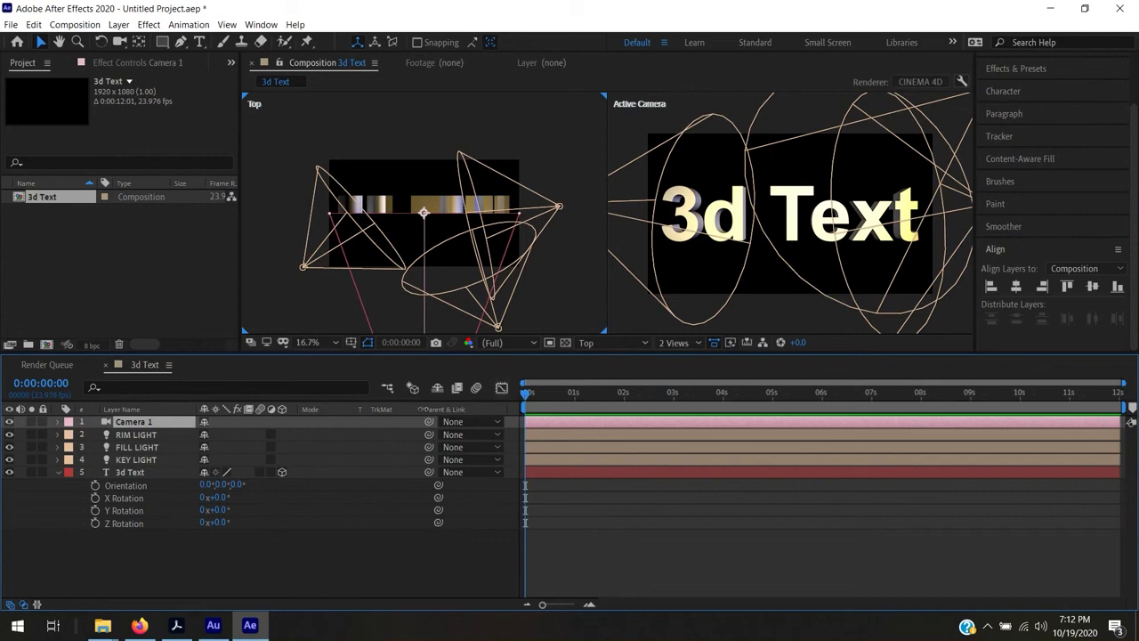
- Animate the 3d Text layer's Y Rotation with a keyframe at 0 seconds and a full revolution (1x+0.0°) at 5 seconds
click(137, 473)
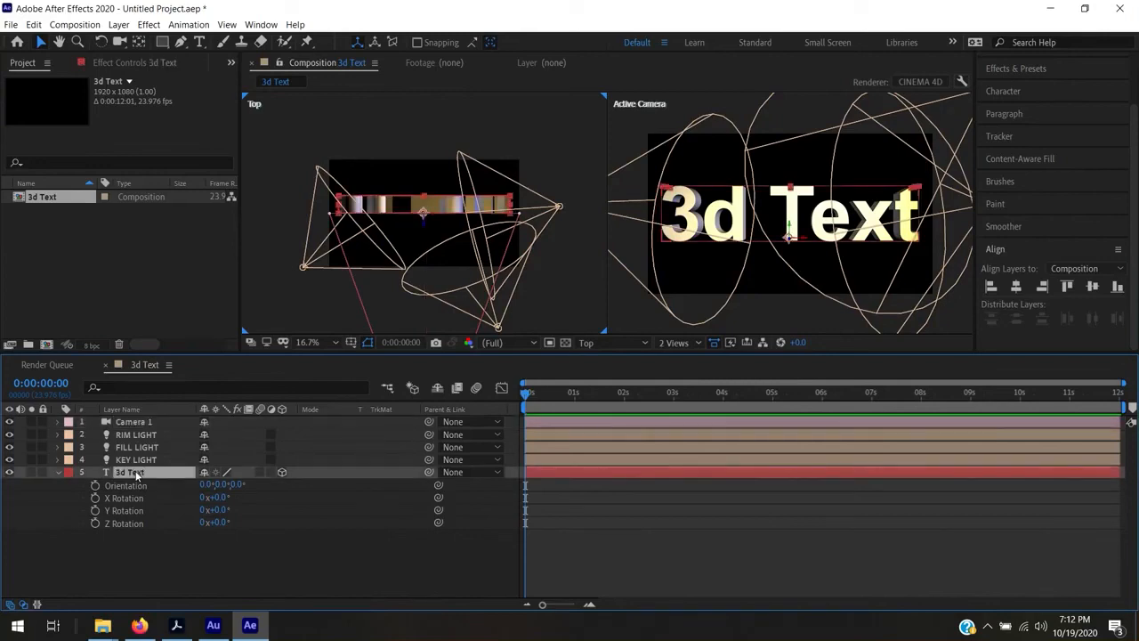
click(94, 511)
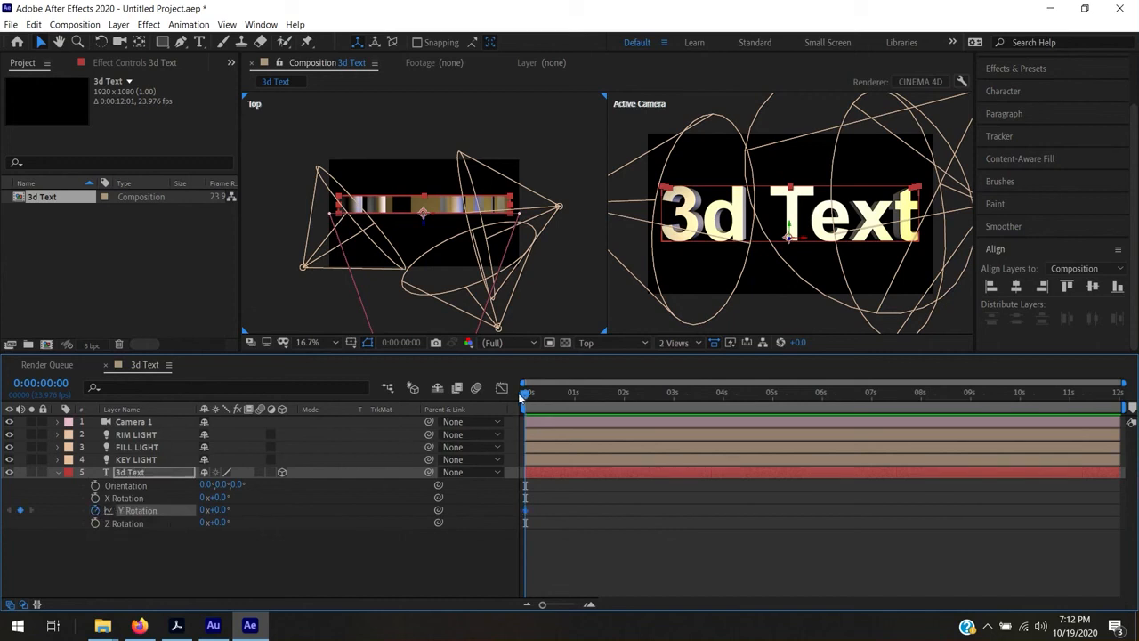
drag(522, 392, 693, 420)
drag(763, 426, 770, 425)
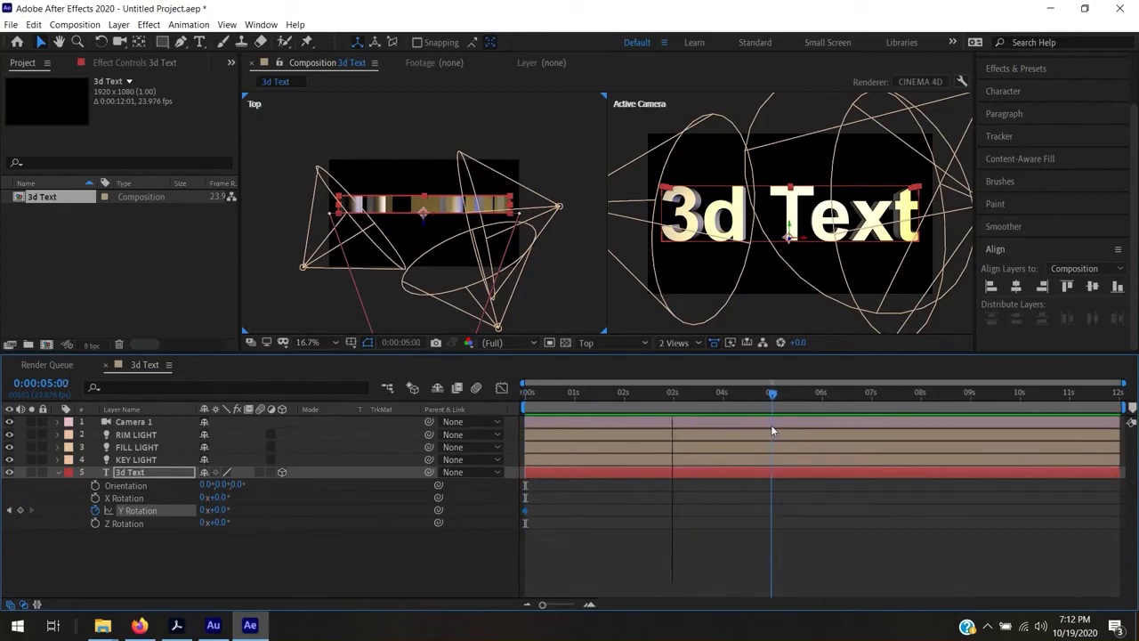
click(207, 510)
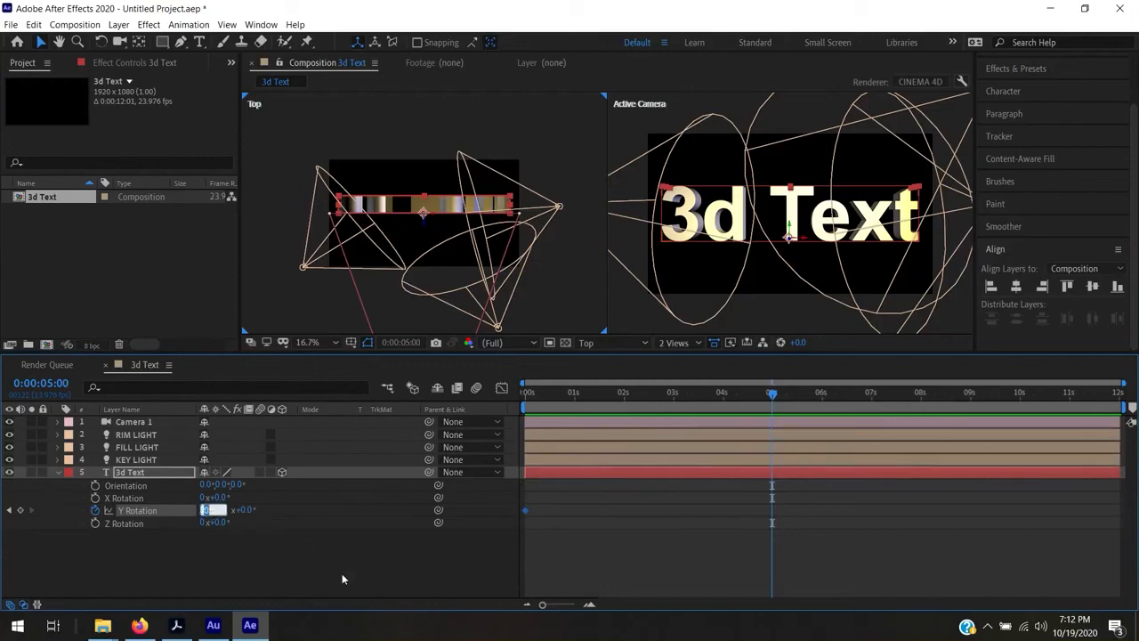
text(1)
key(Return)
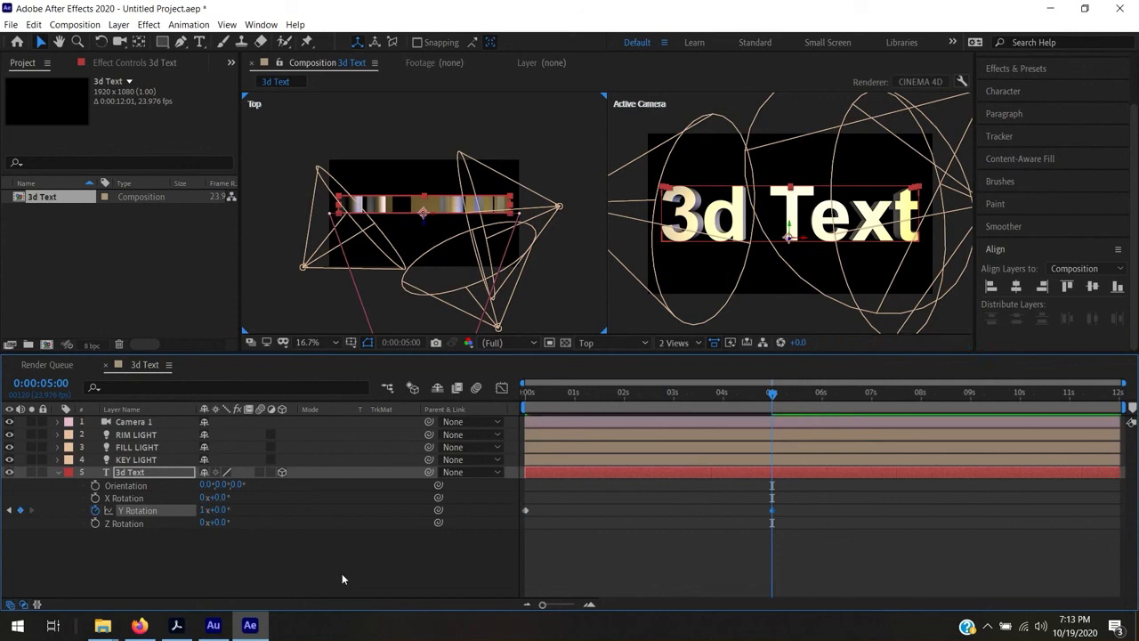
- Set a starting Position keyframe for Camera 1 at 0 seconds
drag(580, 395, 499, 401)
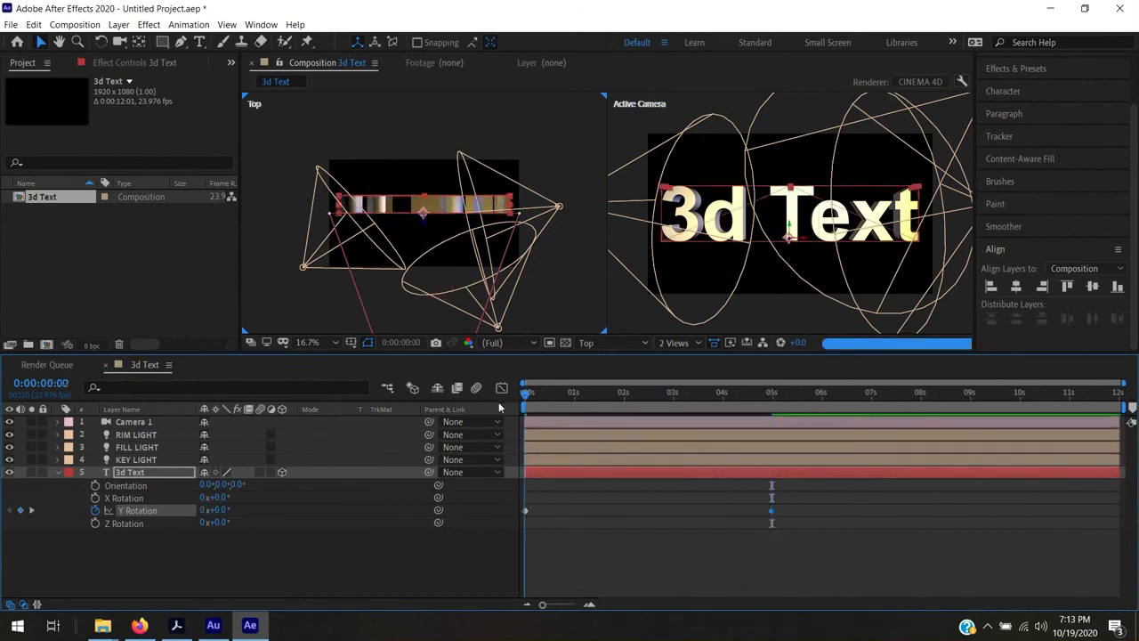
click(132, 422)
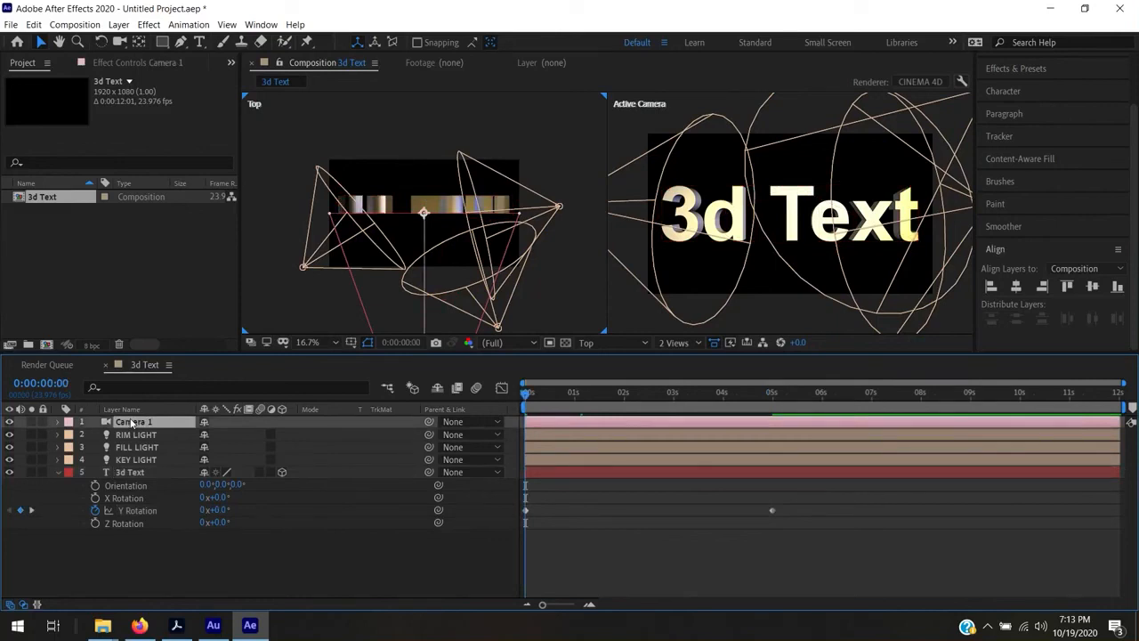
key(p)
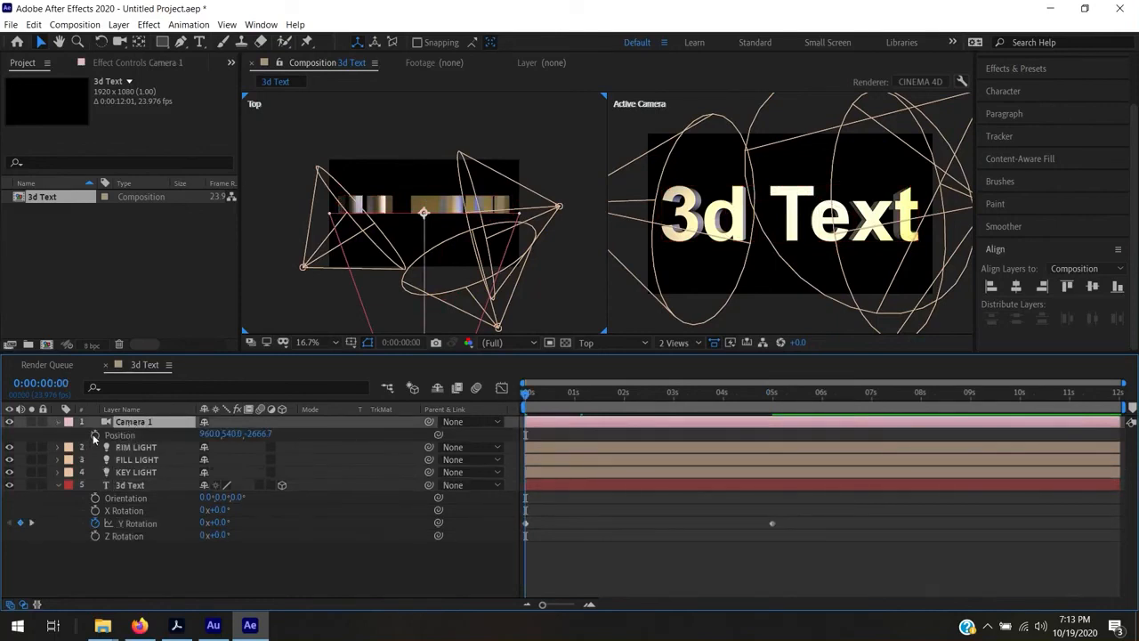
click(95, 434)
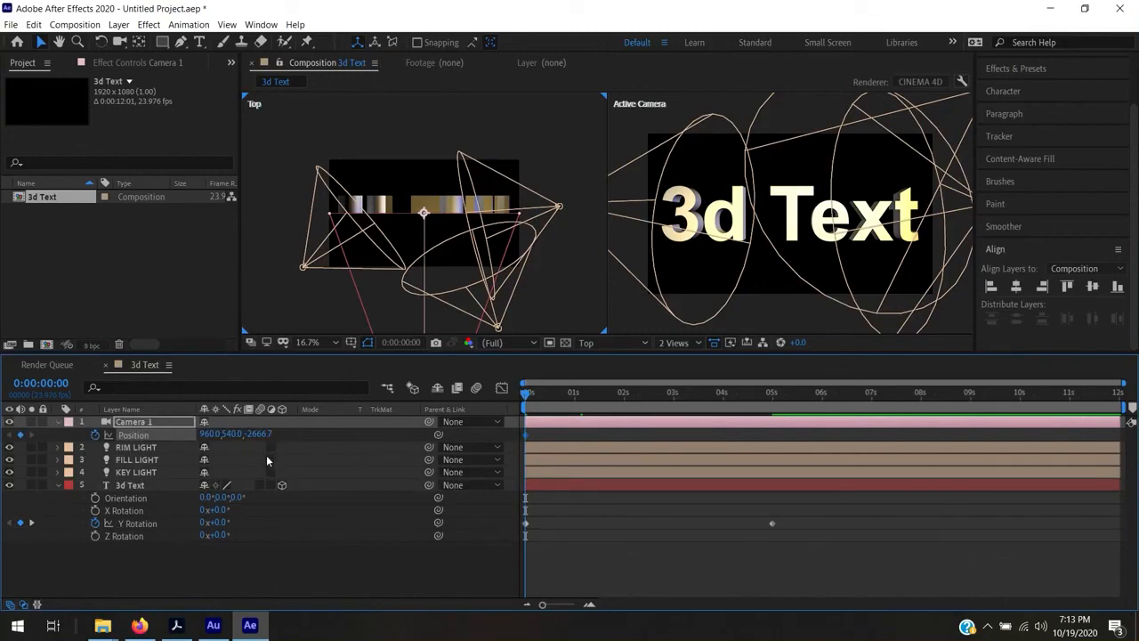
- Move Camera 1 forward through the text at 5 seconds by setting its Z position to about 349.3
drag(567, 396, 775, 406)
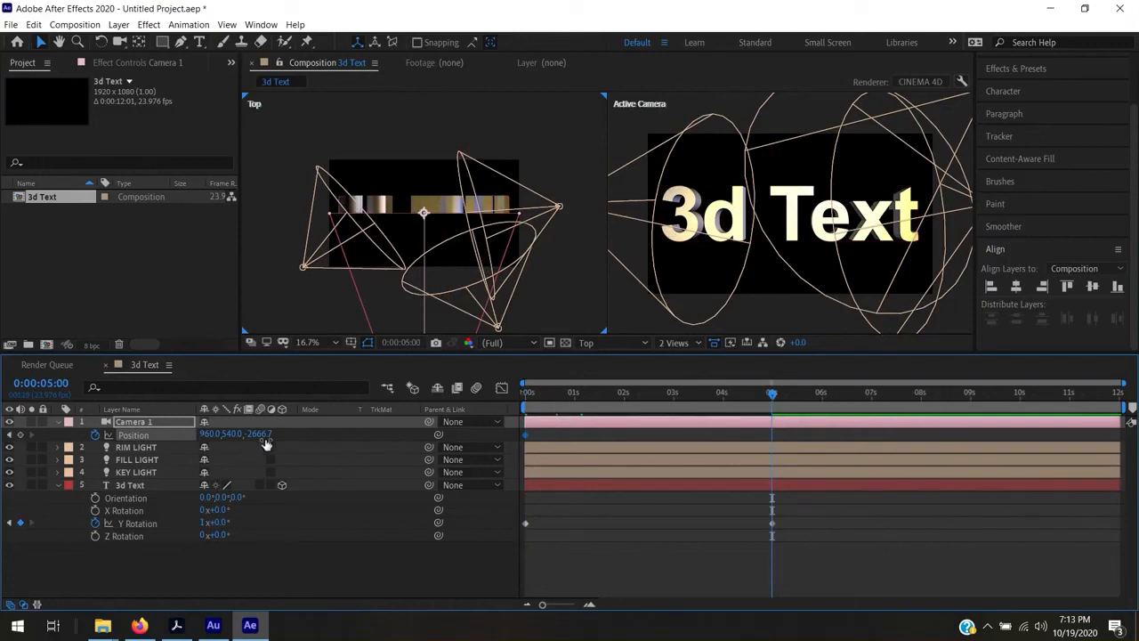
drag(260, 434, 788, 450)
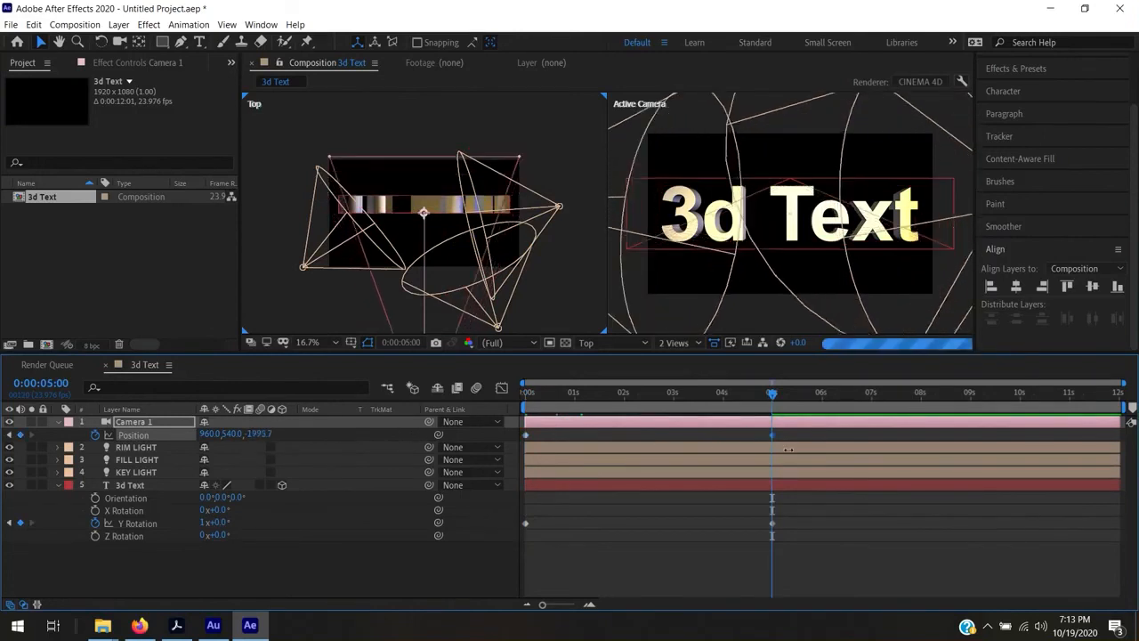
drag(259, 435, 532, 435)
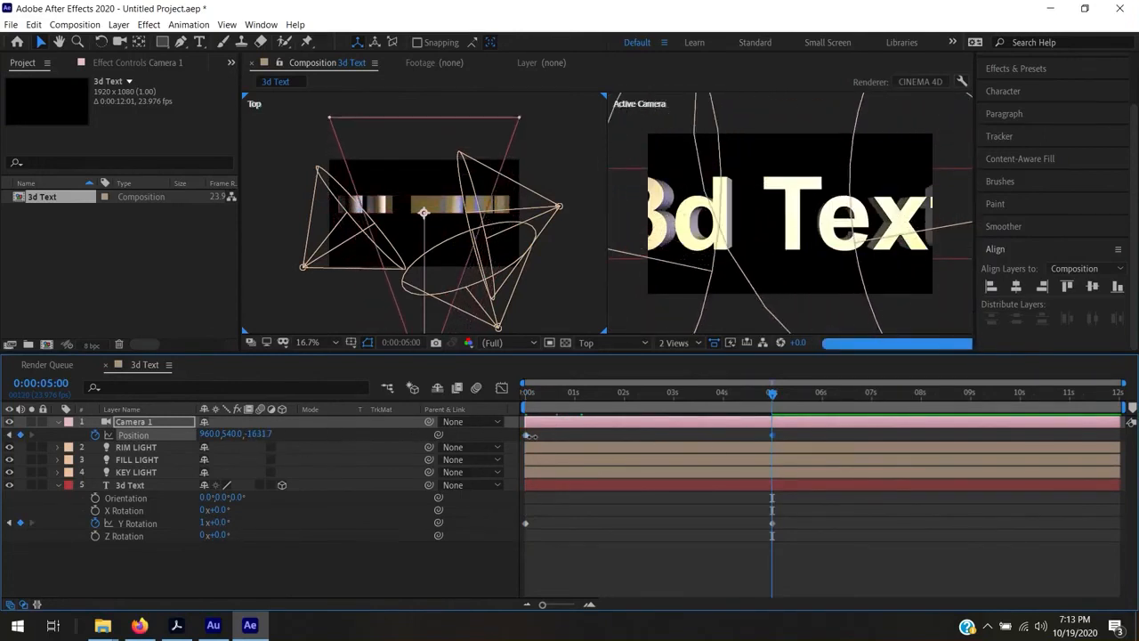
drag(258, 434, 469, 440)
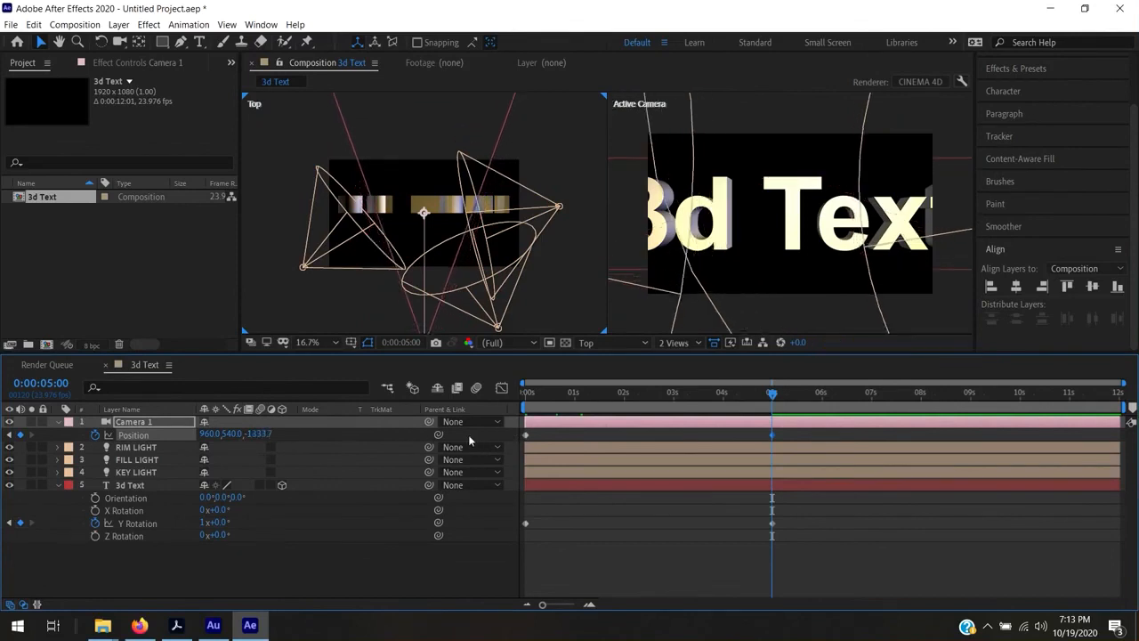
drag(256, 435, 570, 451)
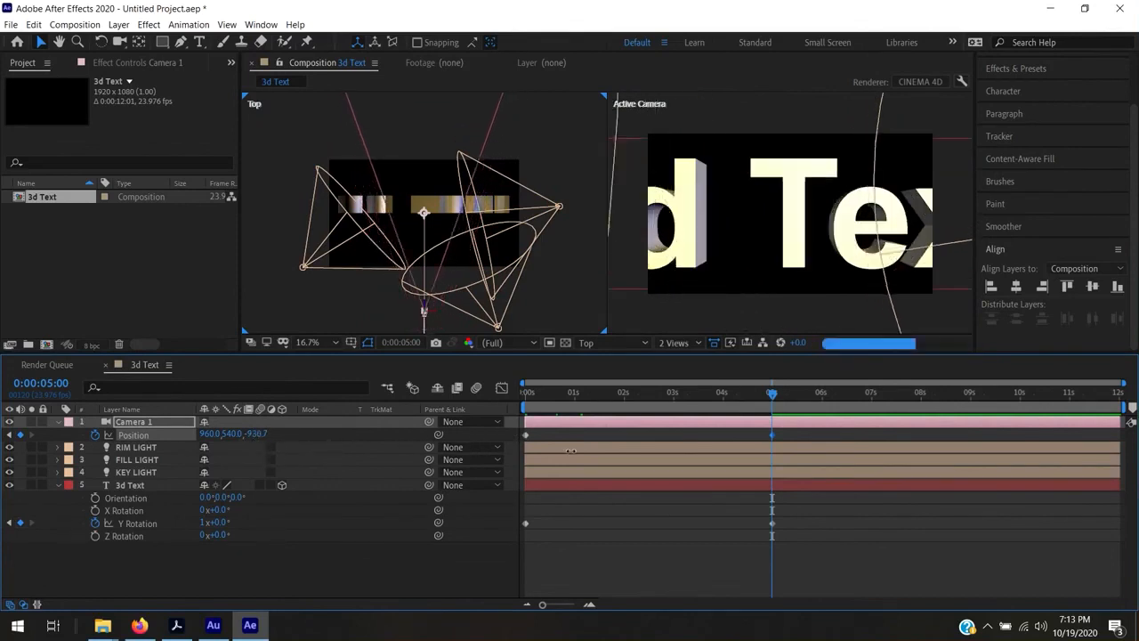
drag(258, 434, 533, 458)
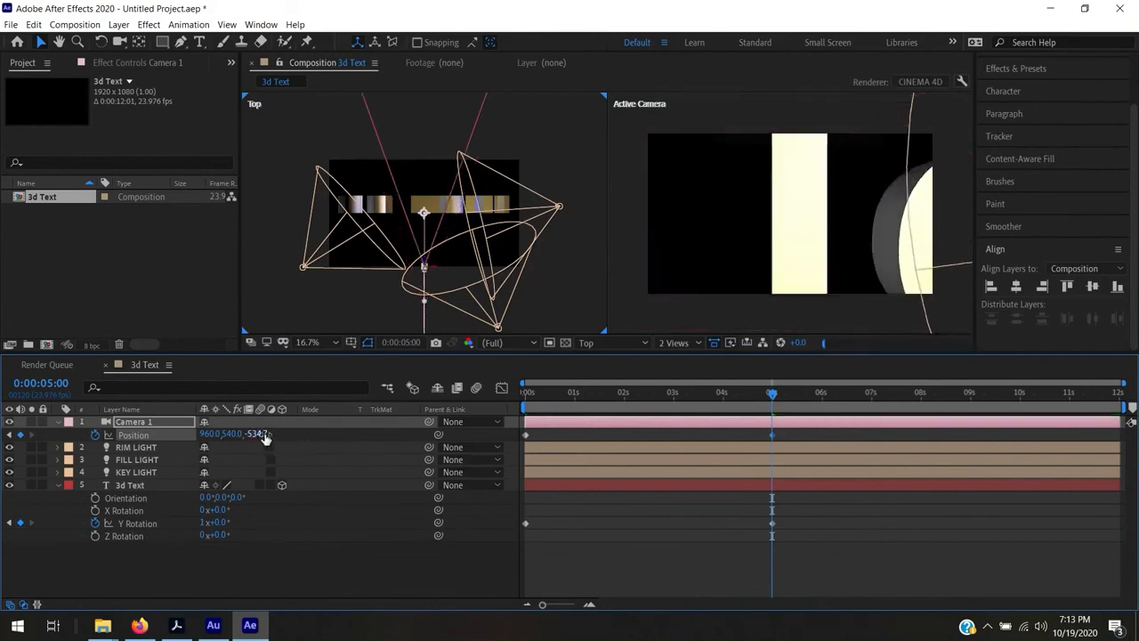
drag(263, 436, 551, 440)
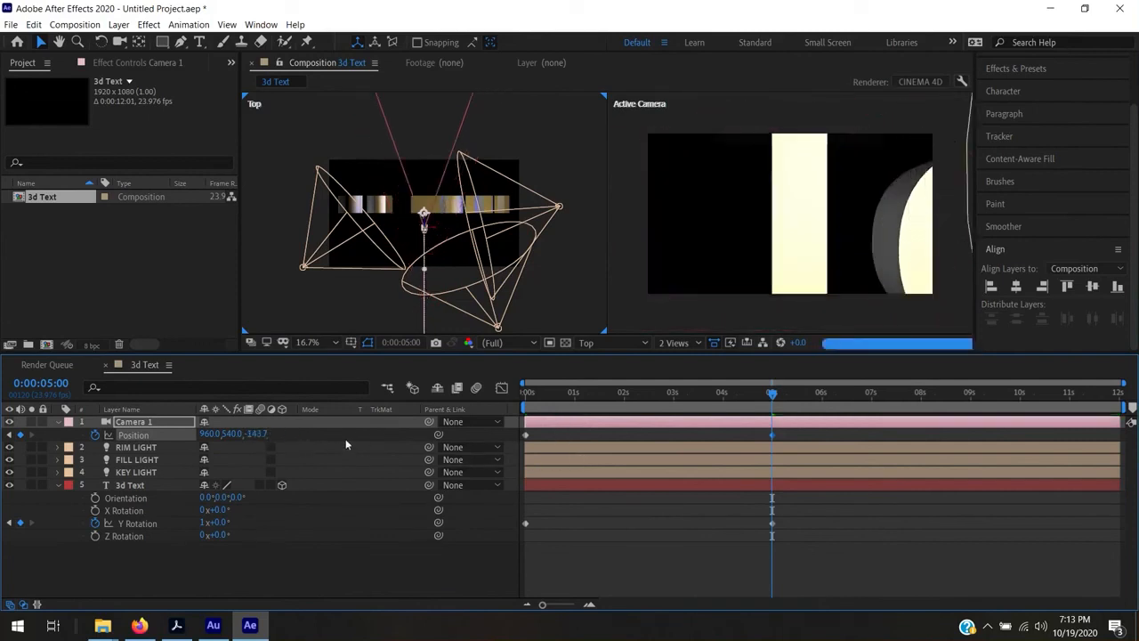
drag(239, 439, 464, 439)
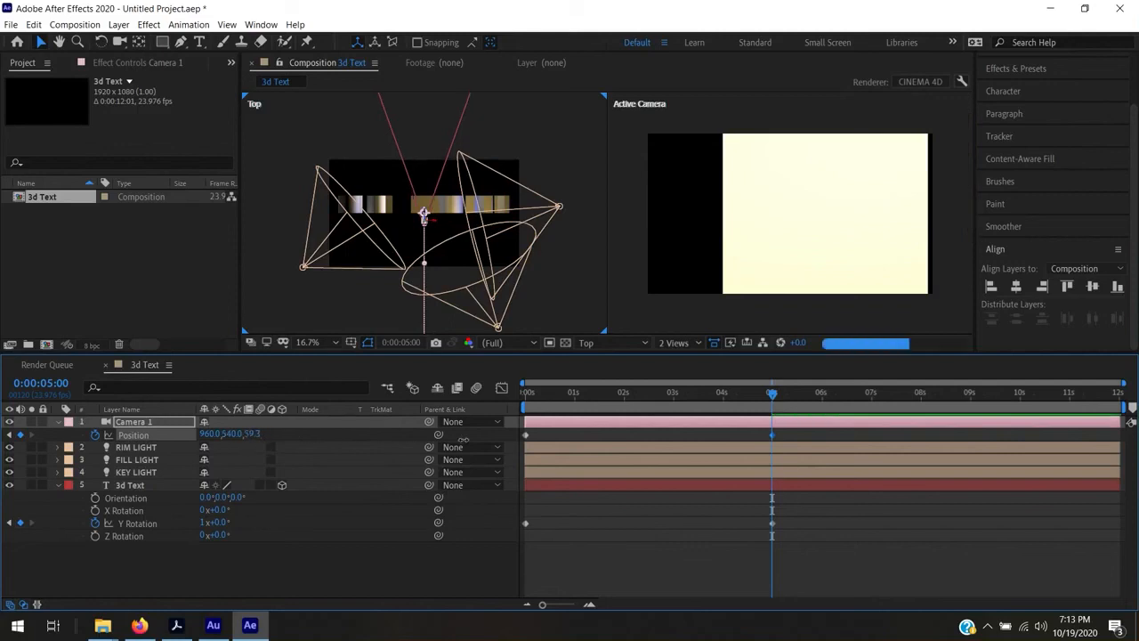
drag(258, 439, 481, 445)
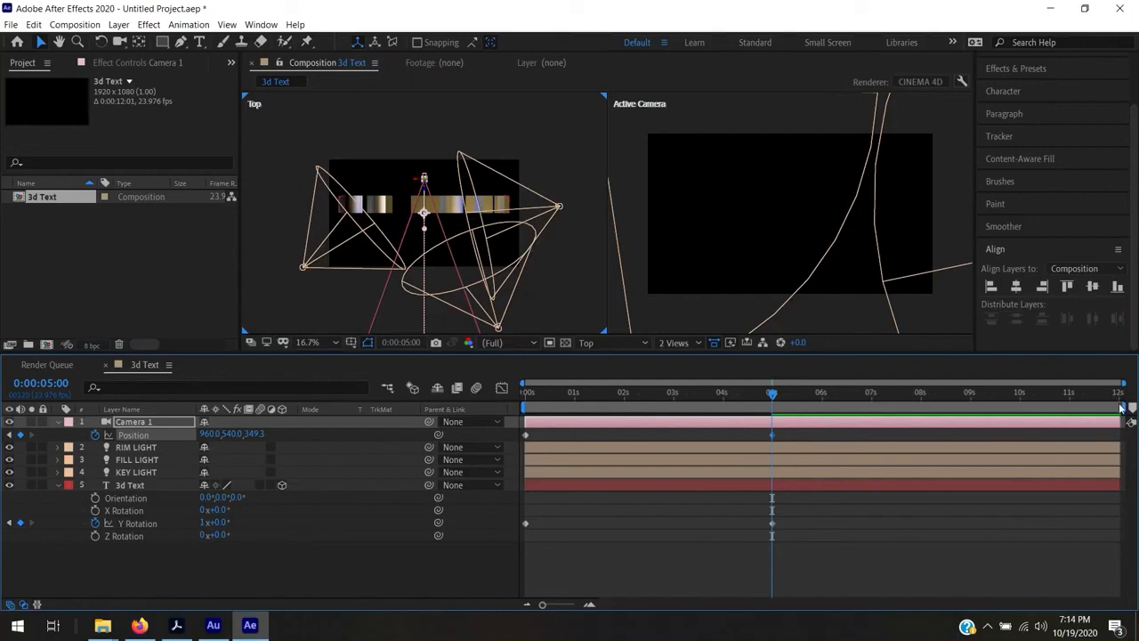
- Shorten the work area to just past 5 seconds and ease the text's Y Rotation keyframes, Easy Ease Out at 0 seconds and Easy Ease In at 5 seconds
drag(1127, 408, 783, 408)
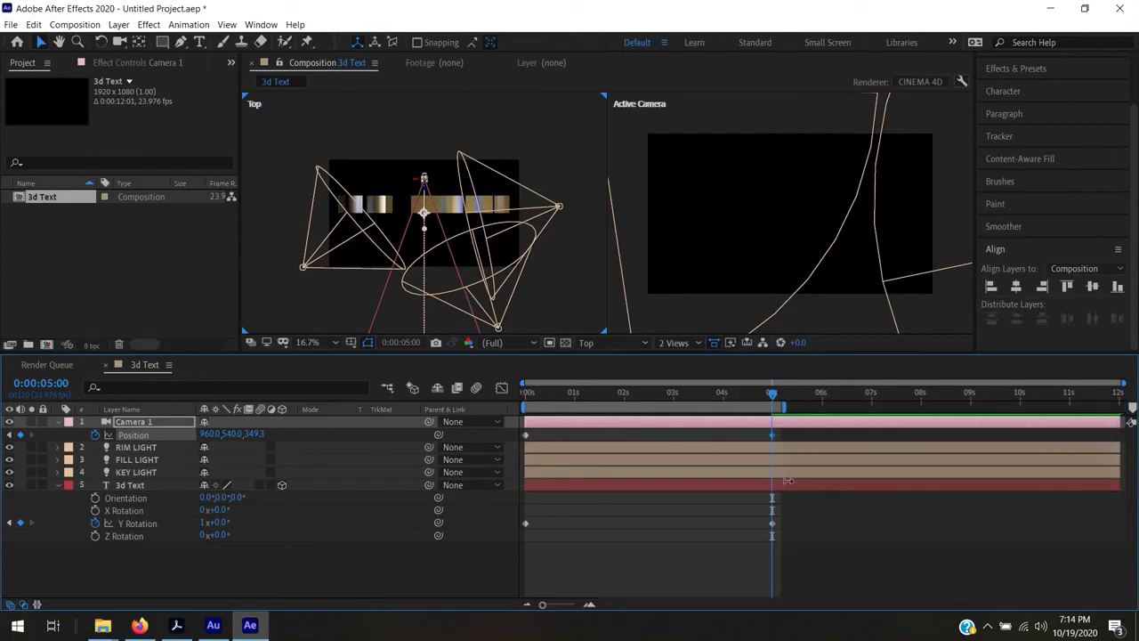
click(525, 523)
right_click(524, 522)
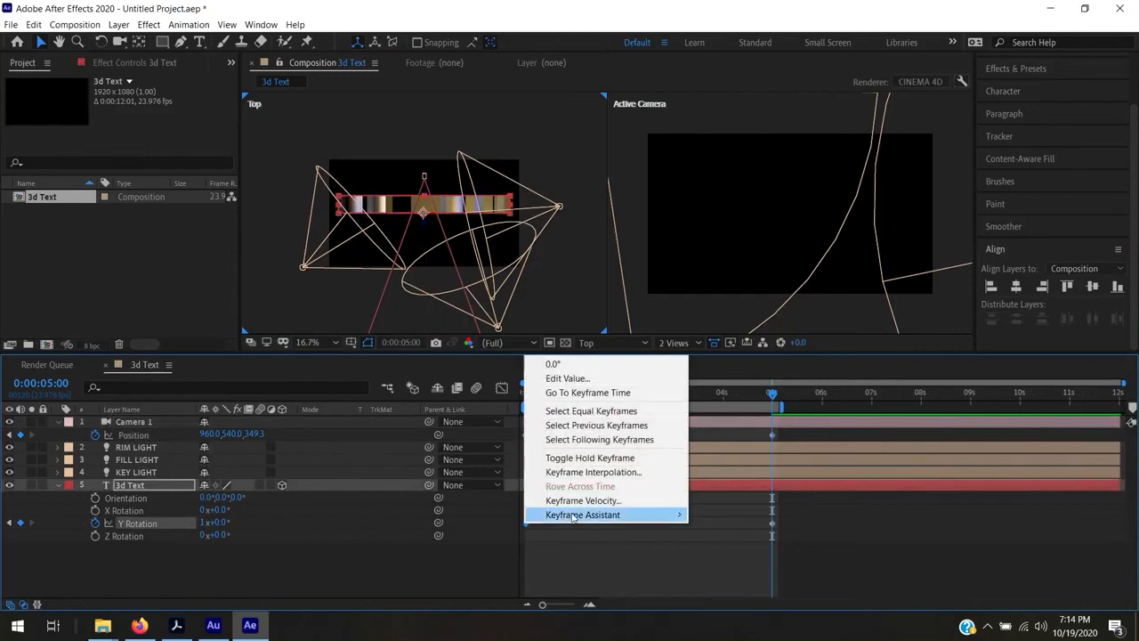
mouse_move(575, 516)
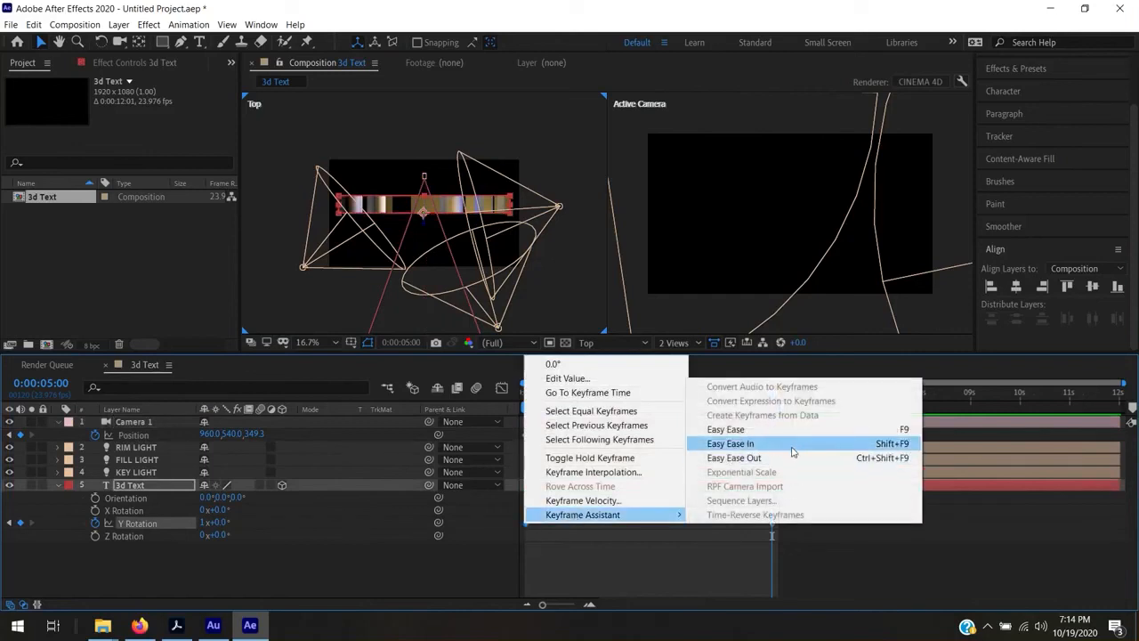
click(793, 458)
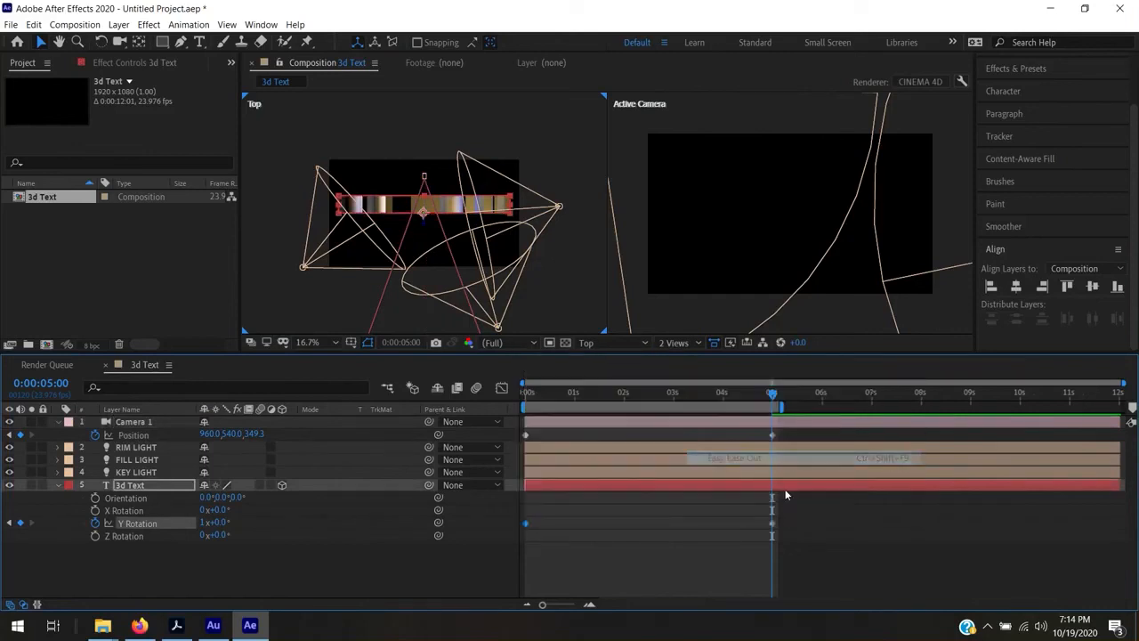
right_click(772, 526)
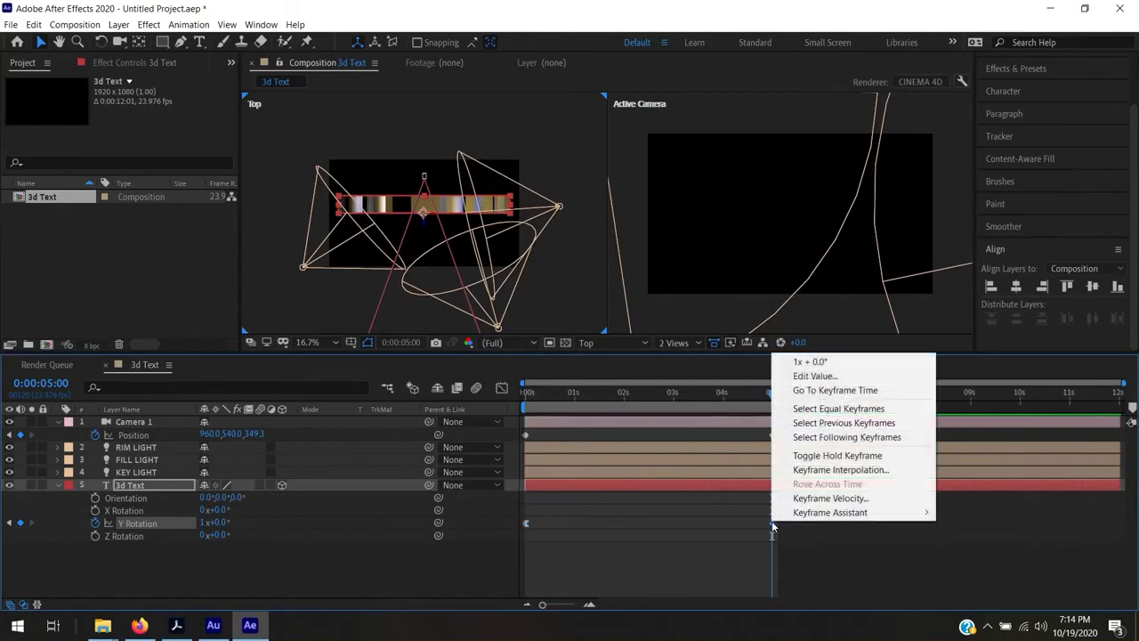
mouse_move(823, 512)
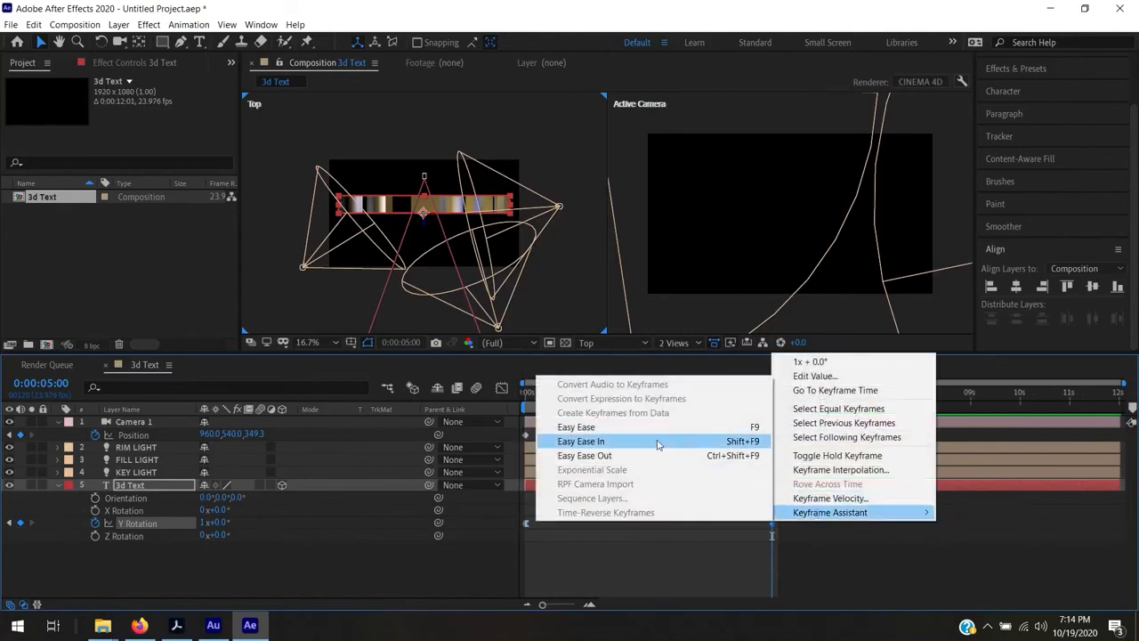
click(656, 441)
- Apply Easy Ease Out to Camera 1's Position keyframe at 0 seconds and Easy Ease In to the one at 5 seconds
click(525, 435)
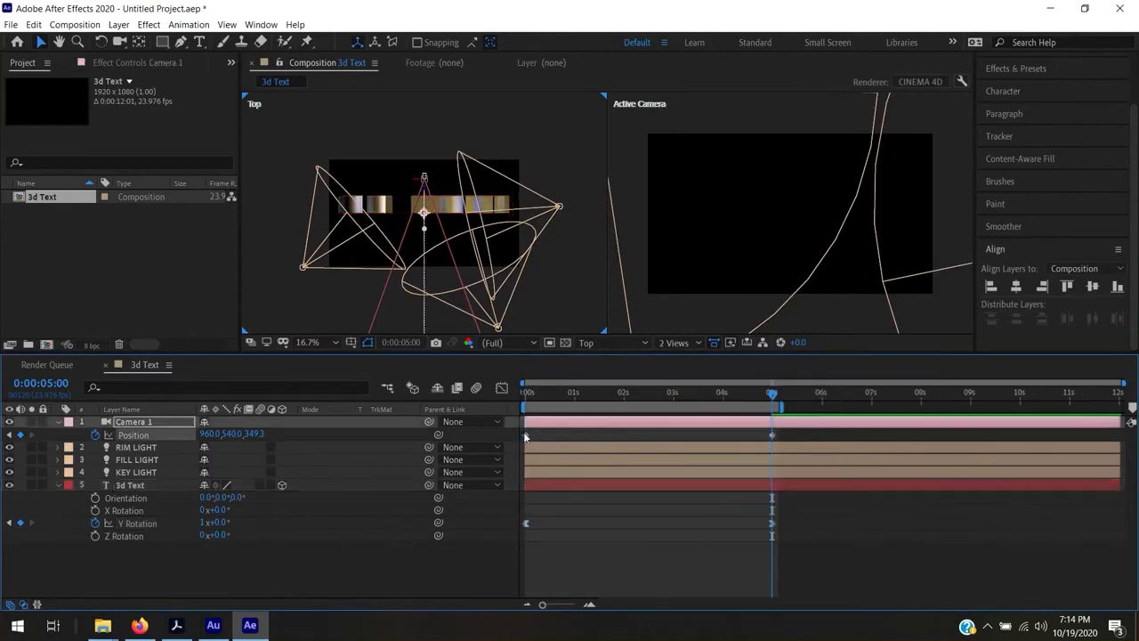
right_click(526, 435)
mouse_move(608, 598)
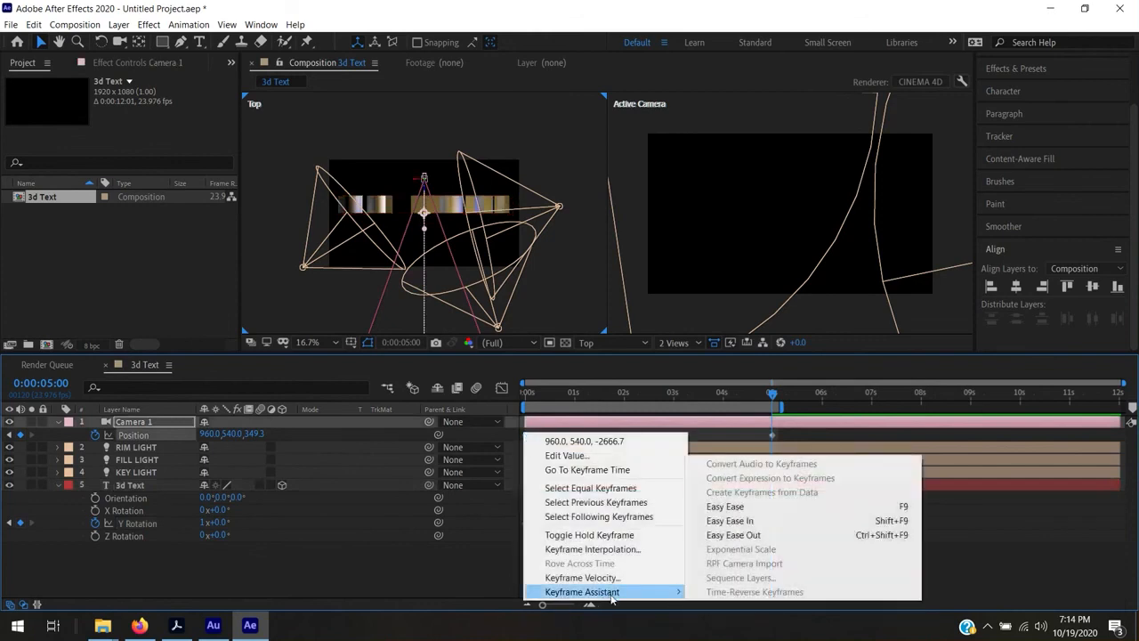
click(763, 534)
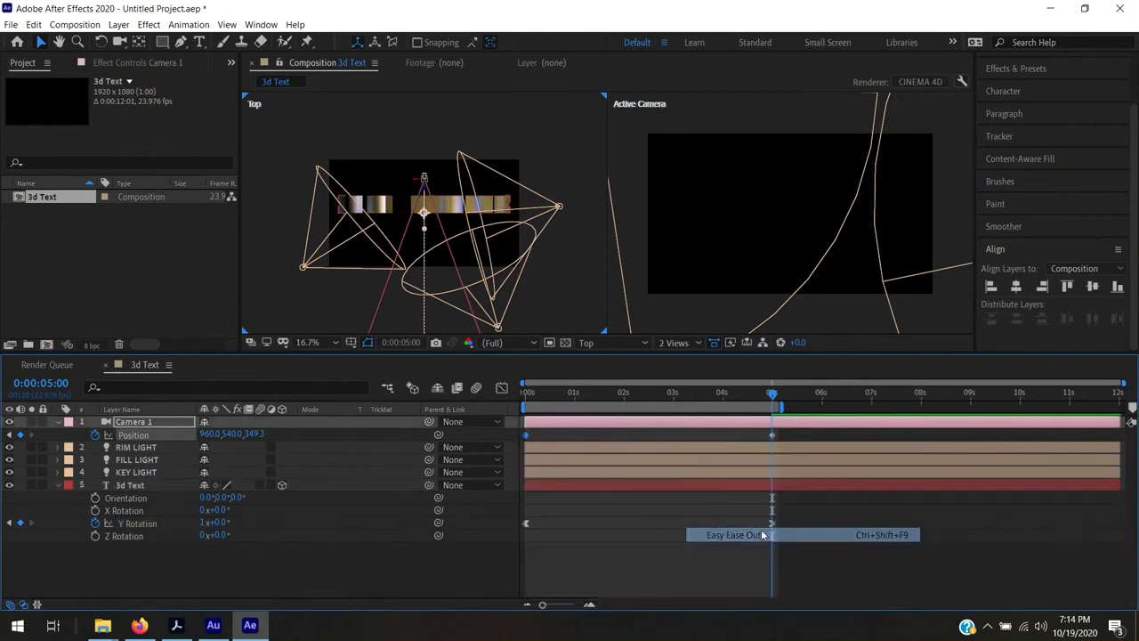
click(772, 435)
right_click(772, 435)
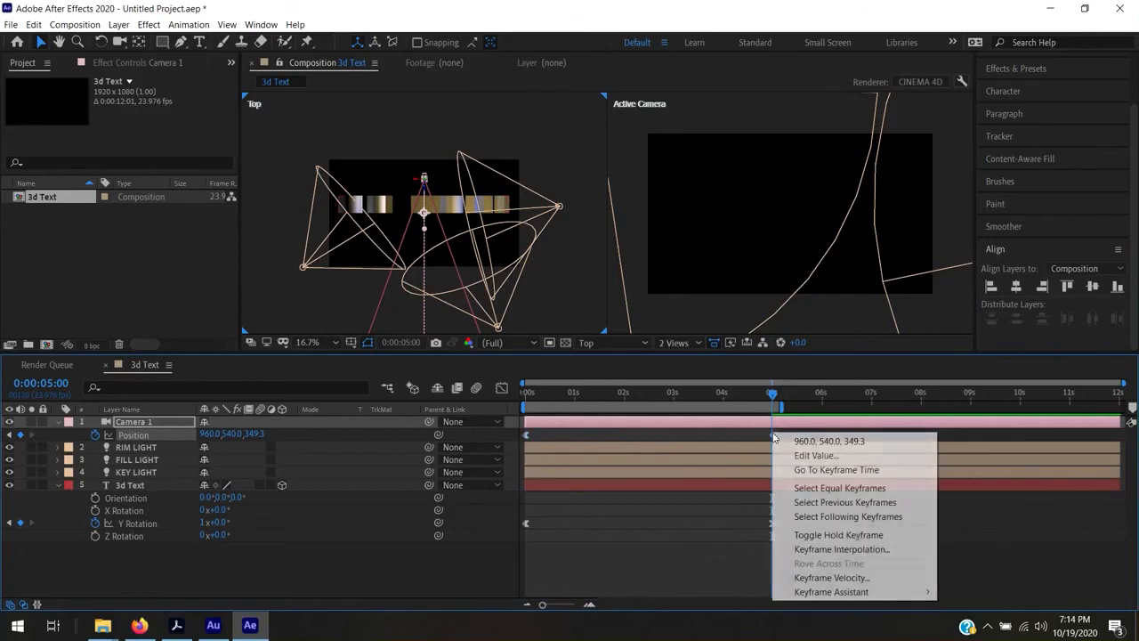
mouse_move(831, 592)
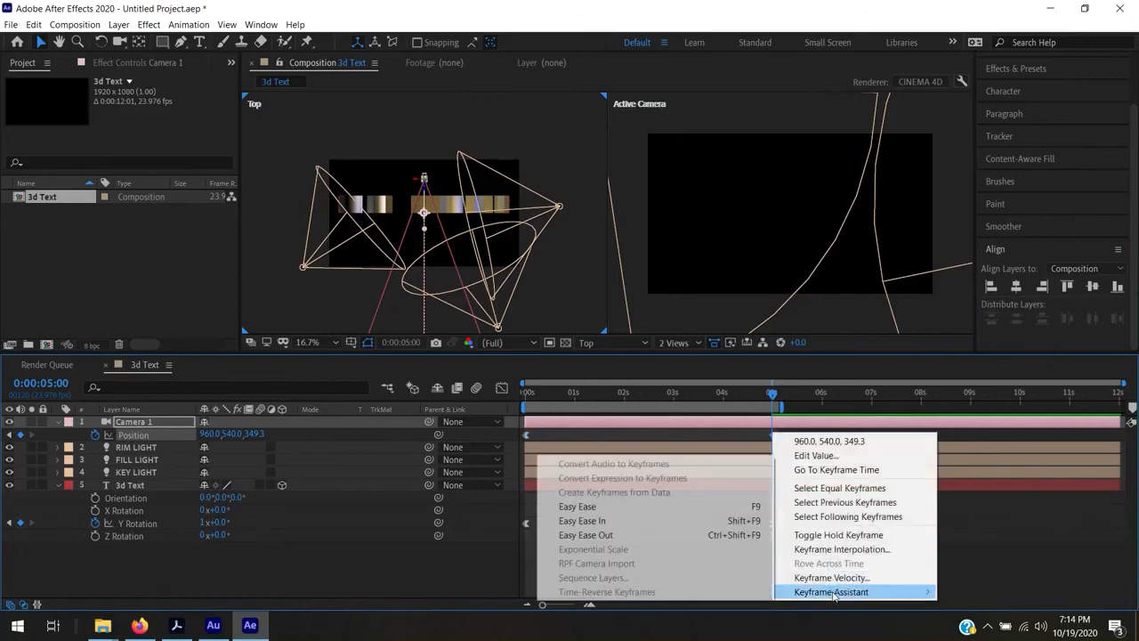
click(589, 520)
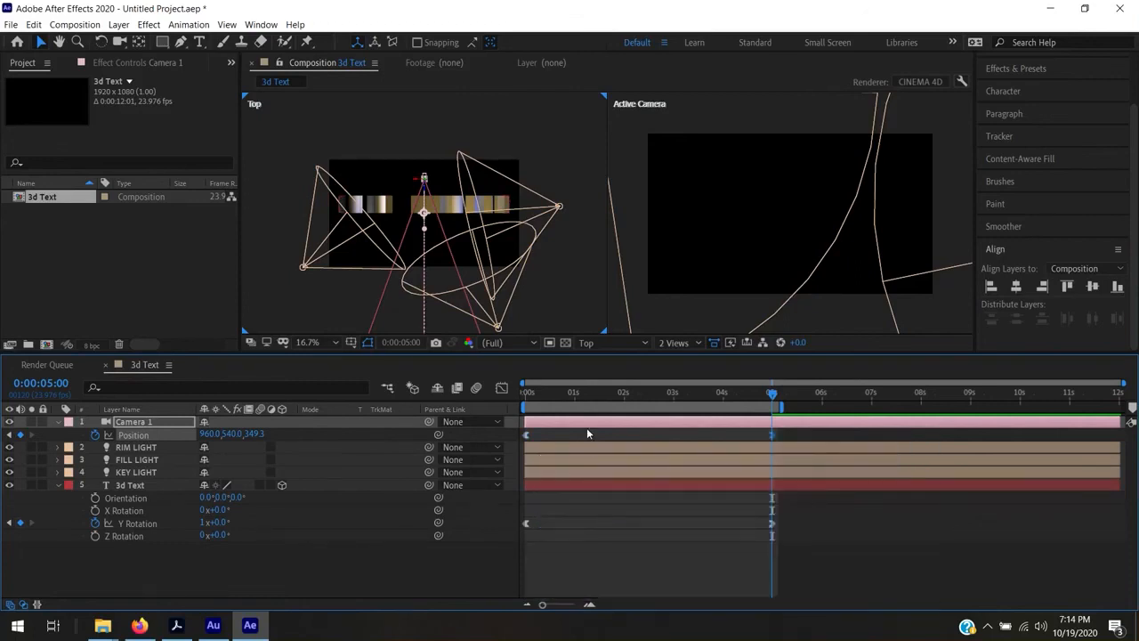
- Preview the eased text and camera animation from 0 seconds in the two-view layout
drag(568, 397, 502, 397)
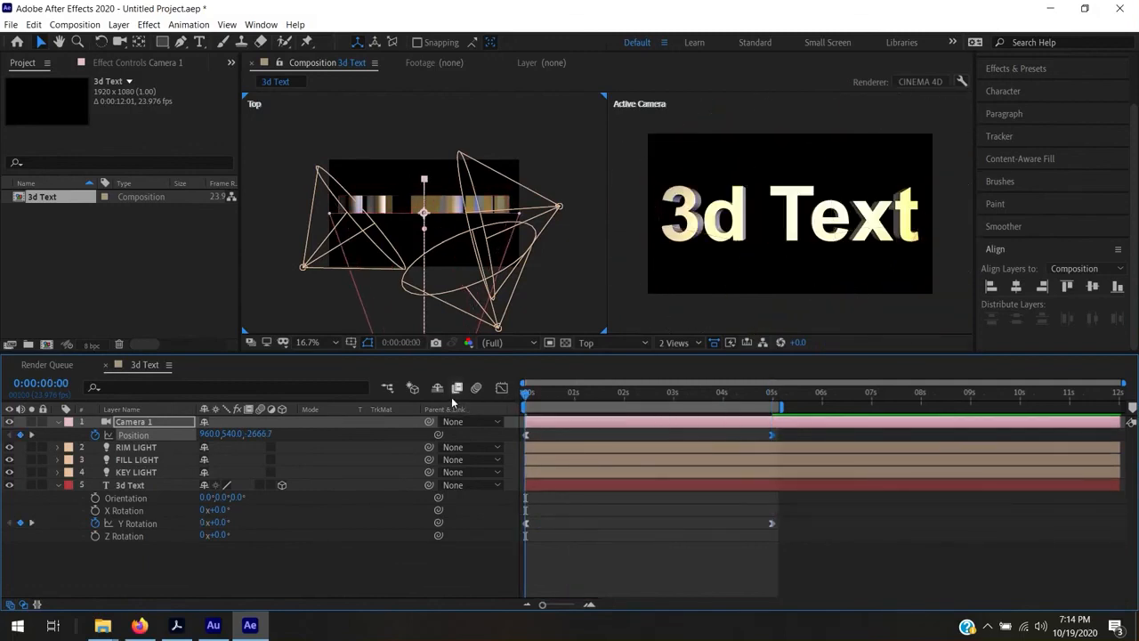
key(space)
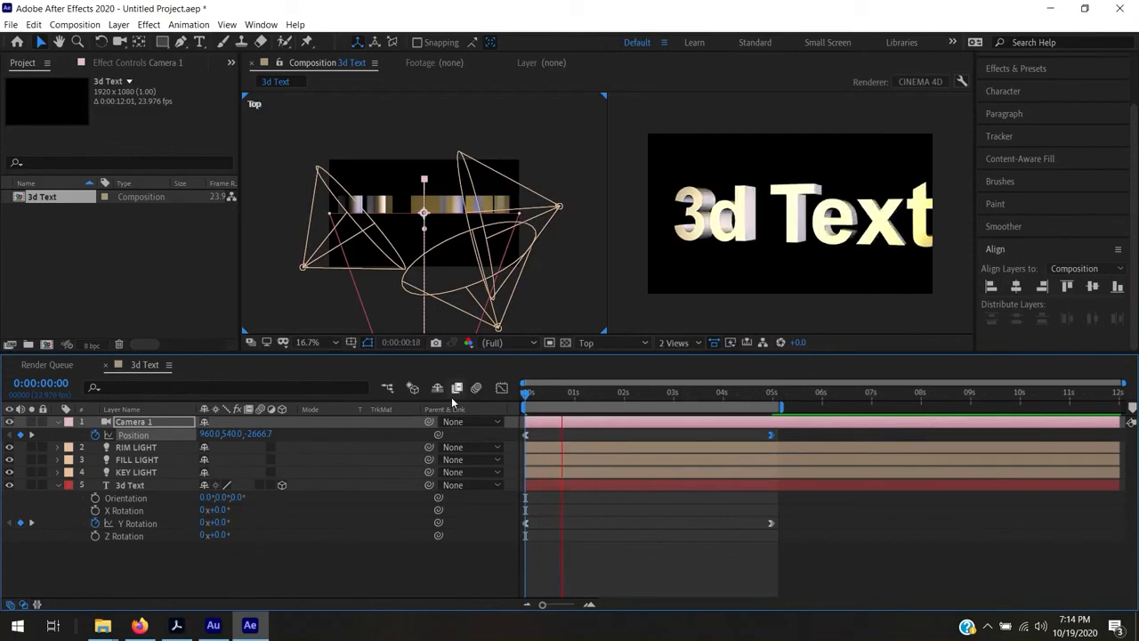
key(space)
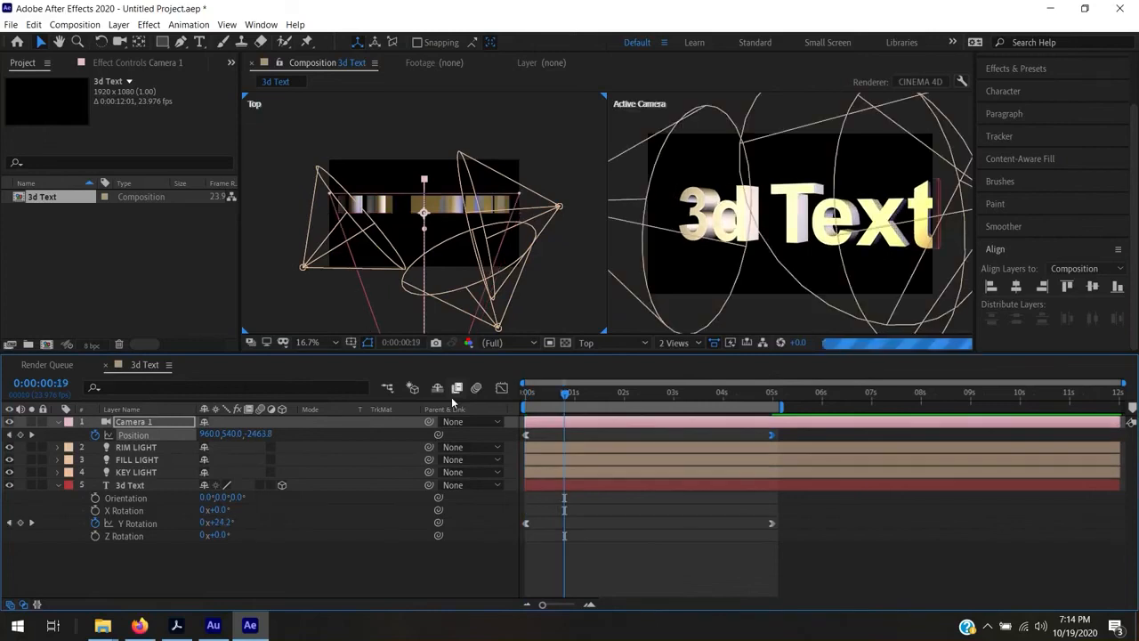
- Switch the composition to a single Active Camera view and preview the animation from 0 seconds
click(694, 344)
click(695, 360)
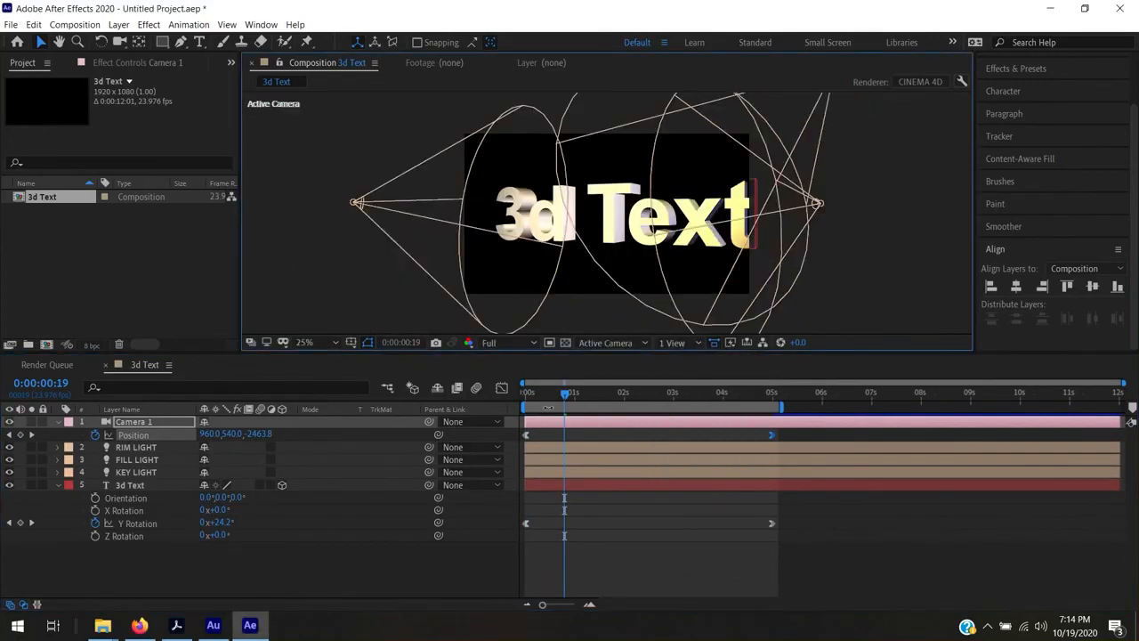
drag(557, 396, 506, 394)
key(space)
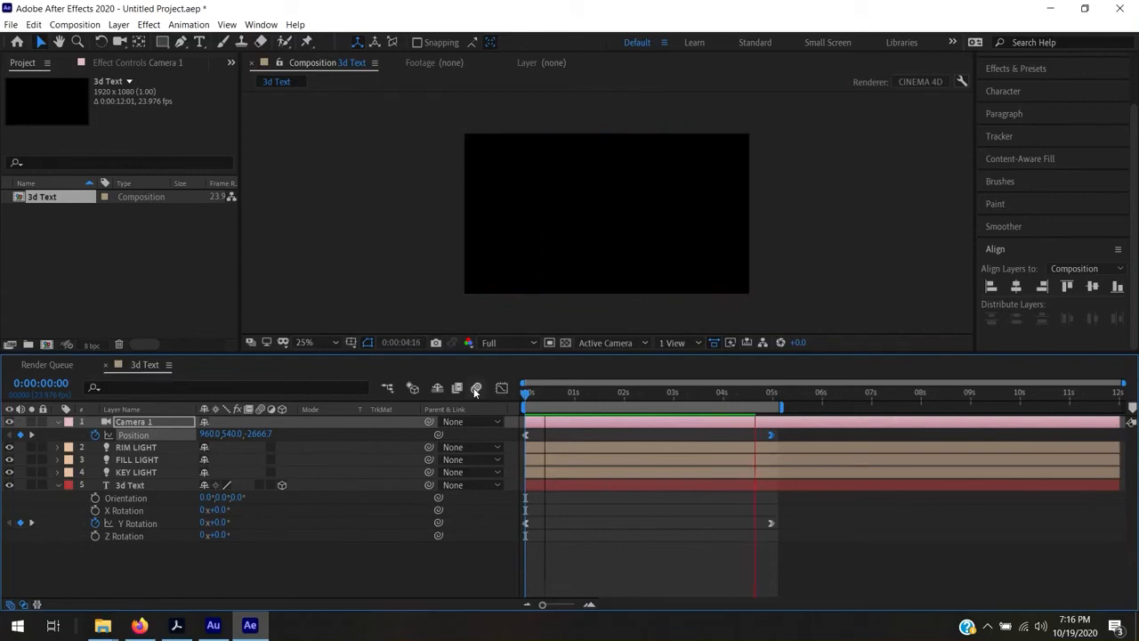
key(space)
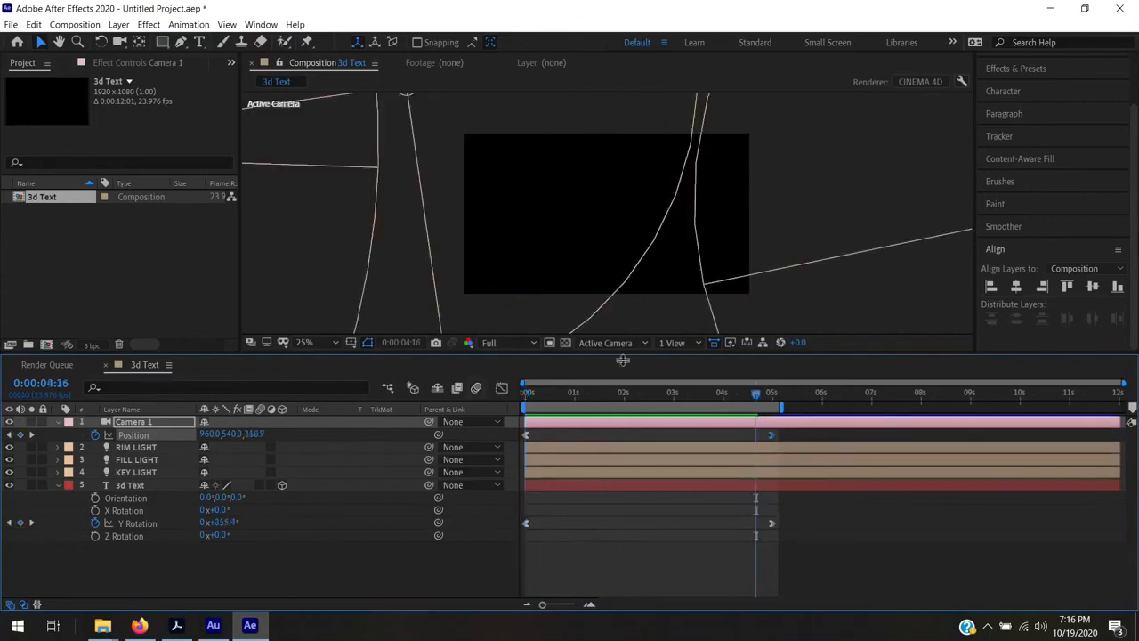
- Return to 0 seconds, collapse Camera 1, and enable motion blur for the composition and the 3d Text layer
drag(642, 401, 499, 472)
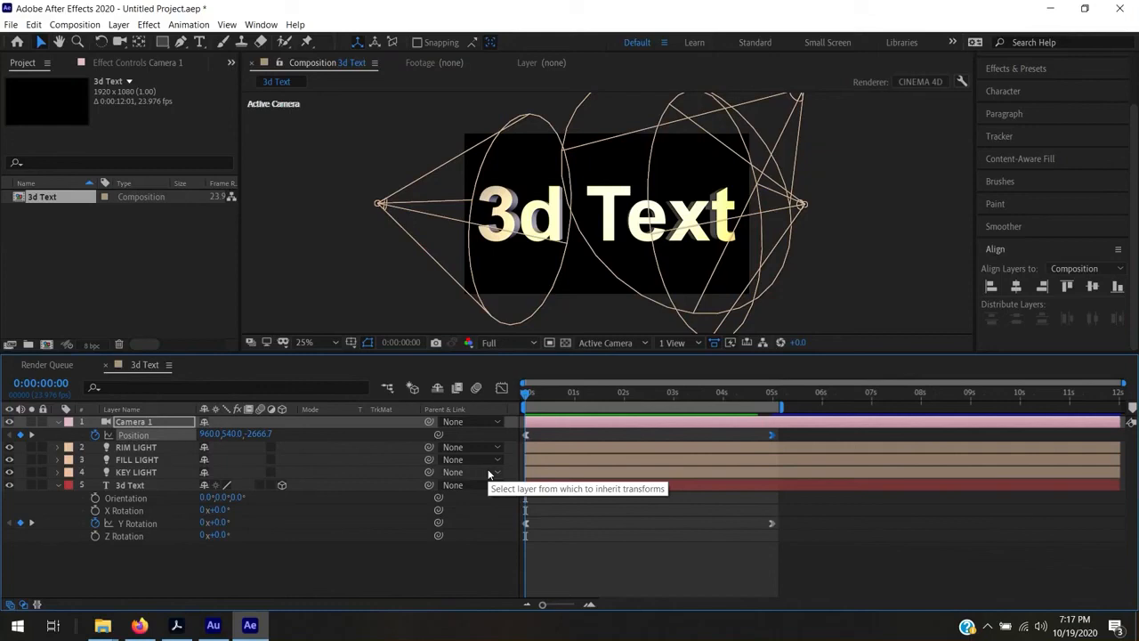
click(57, 419)
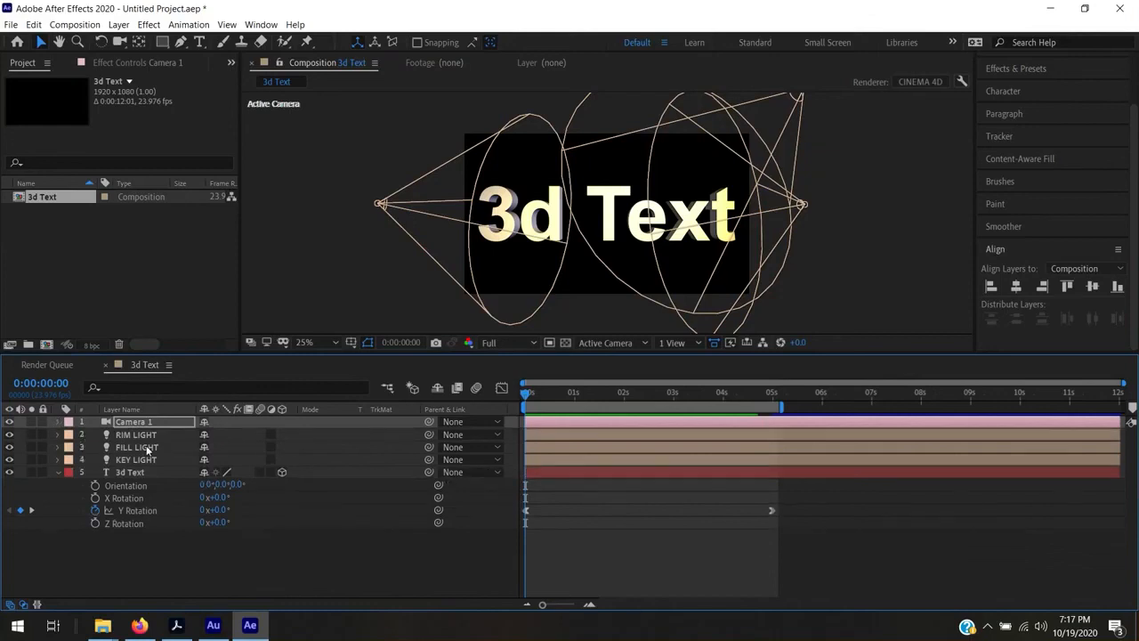
click(260, 472)
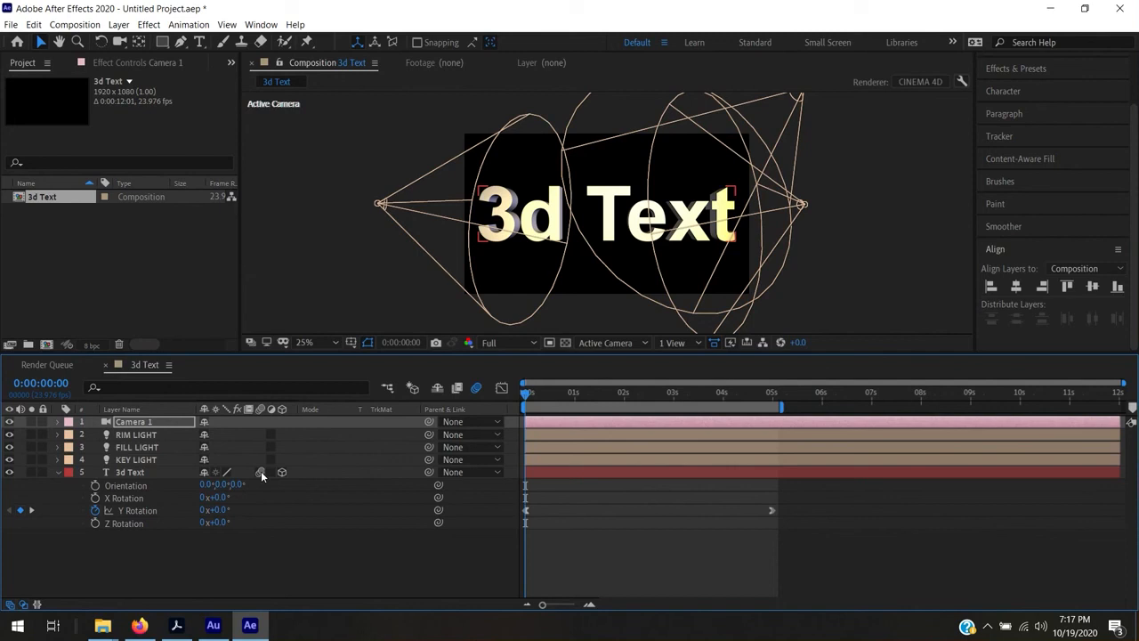
- Reveal the full Transform properties of the RIM LIGHT layer
click(126, 437)
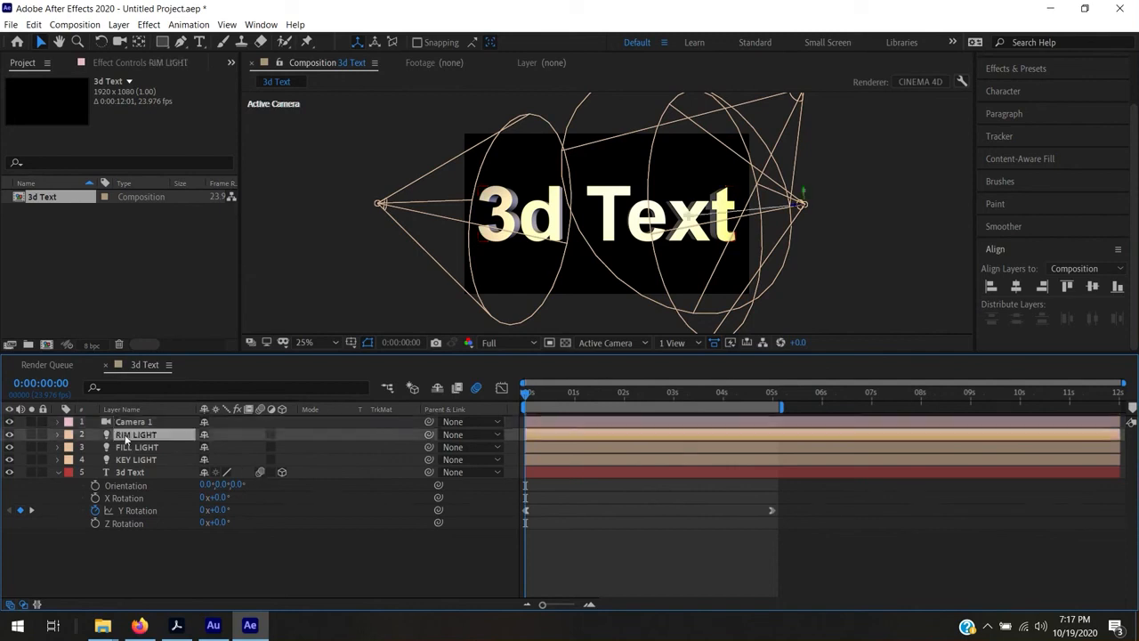
key(p)
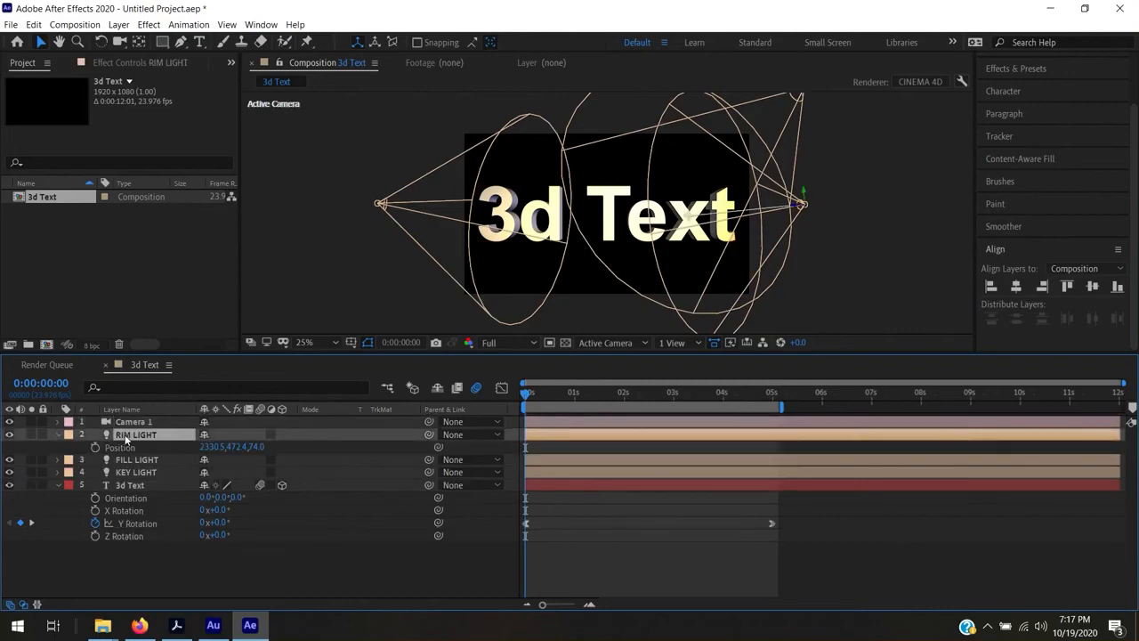
click(60, 434)
click(61, 434)
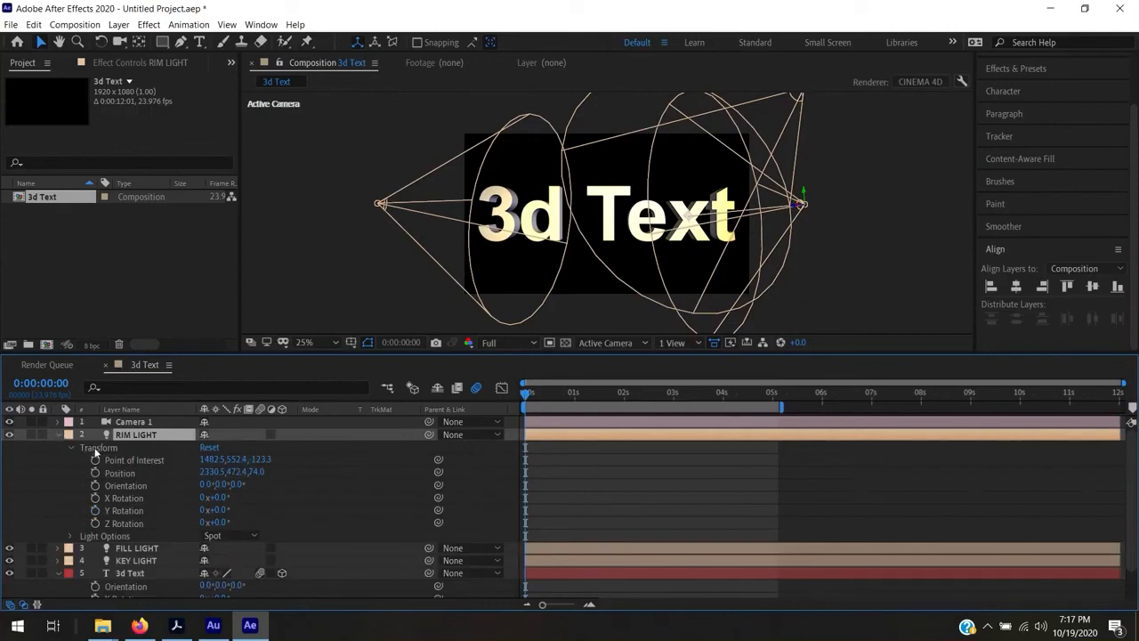